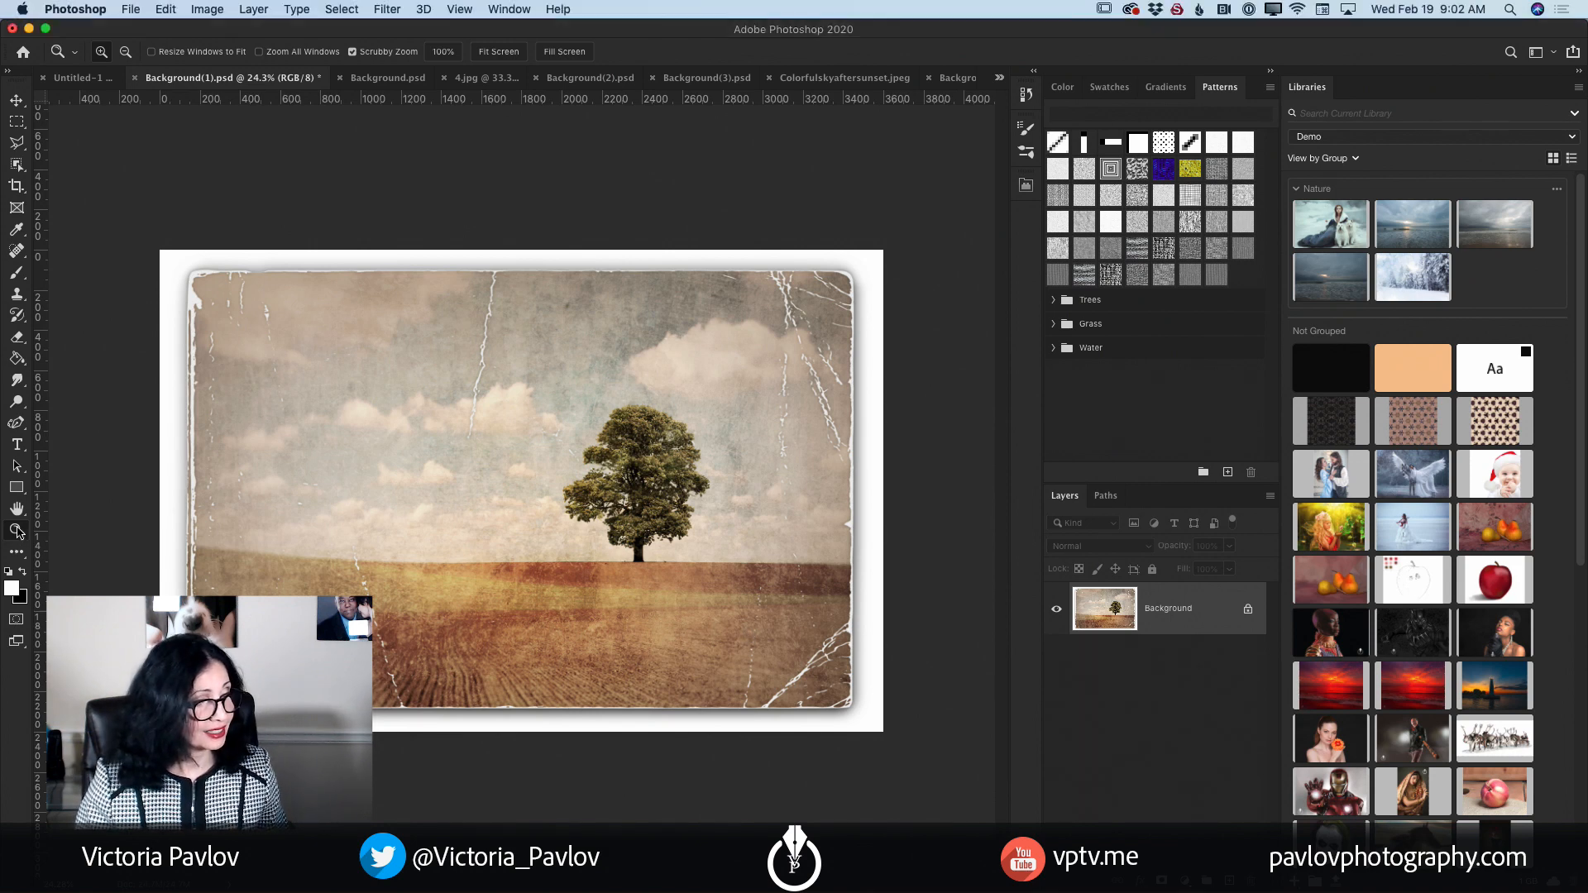
Step: Duplicate the Background layer of the old tree photo
left_click_drag(457, 552, 527, 572)
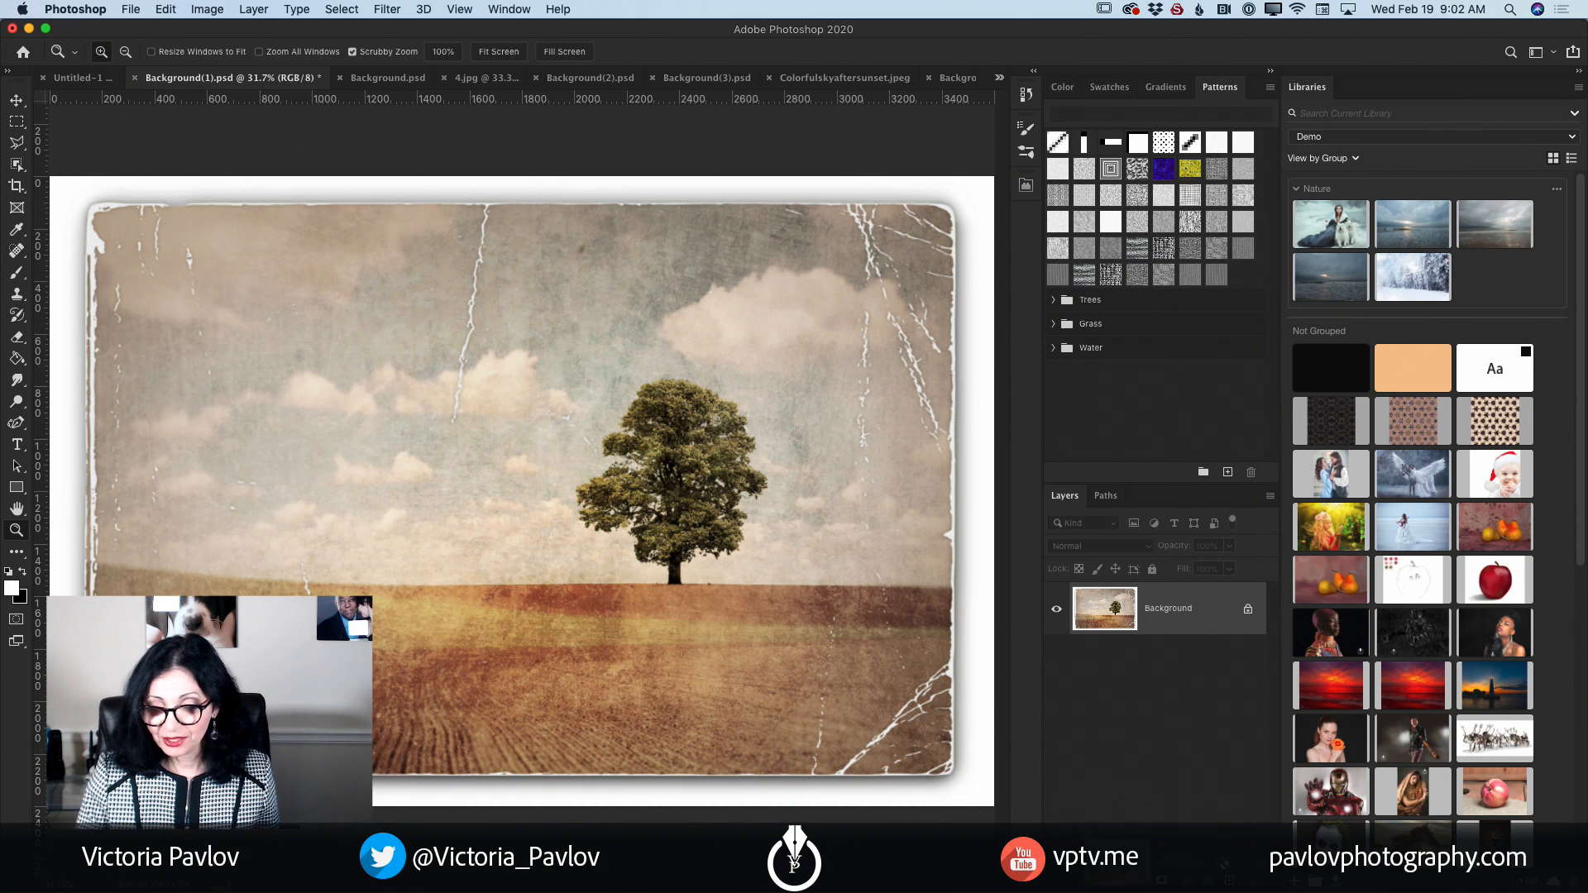
key("super+j")
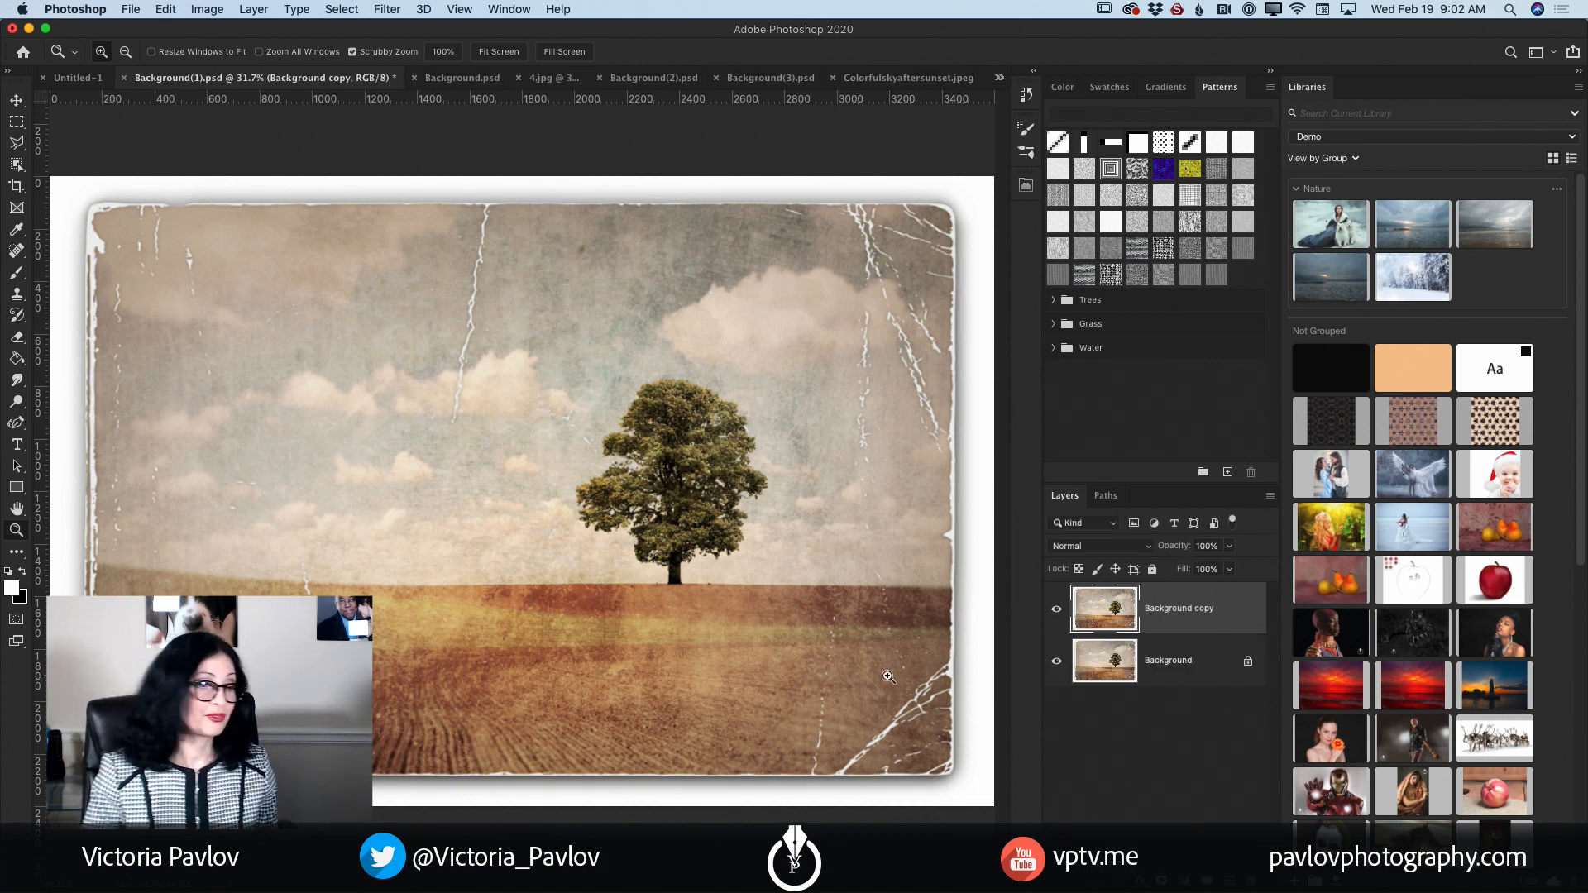
Step: Remove the long vertical crack through the sky with the Spot Healing Brush, using Content-Aware, on the copied layer
left_click(16, 250)
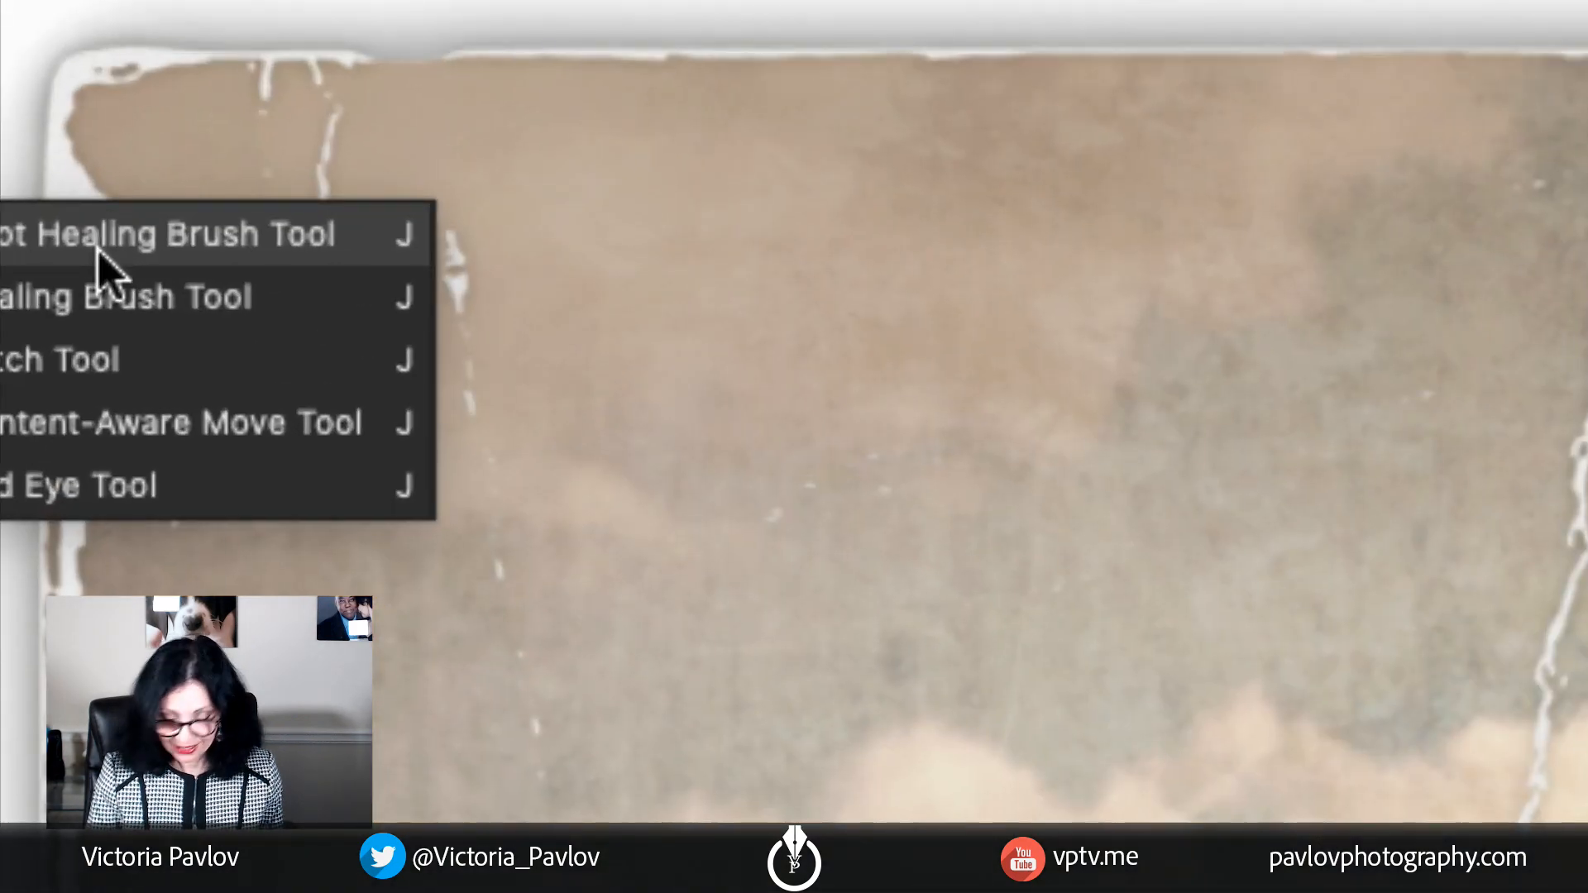
left_click(97, 248)
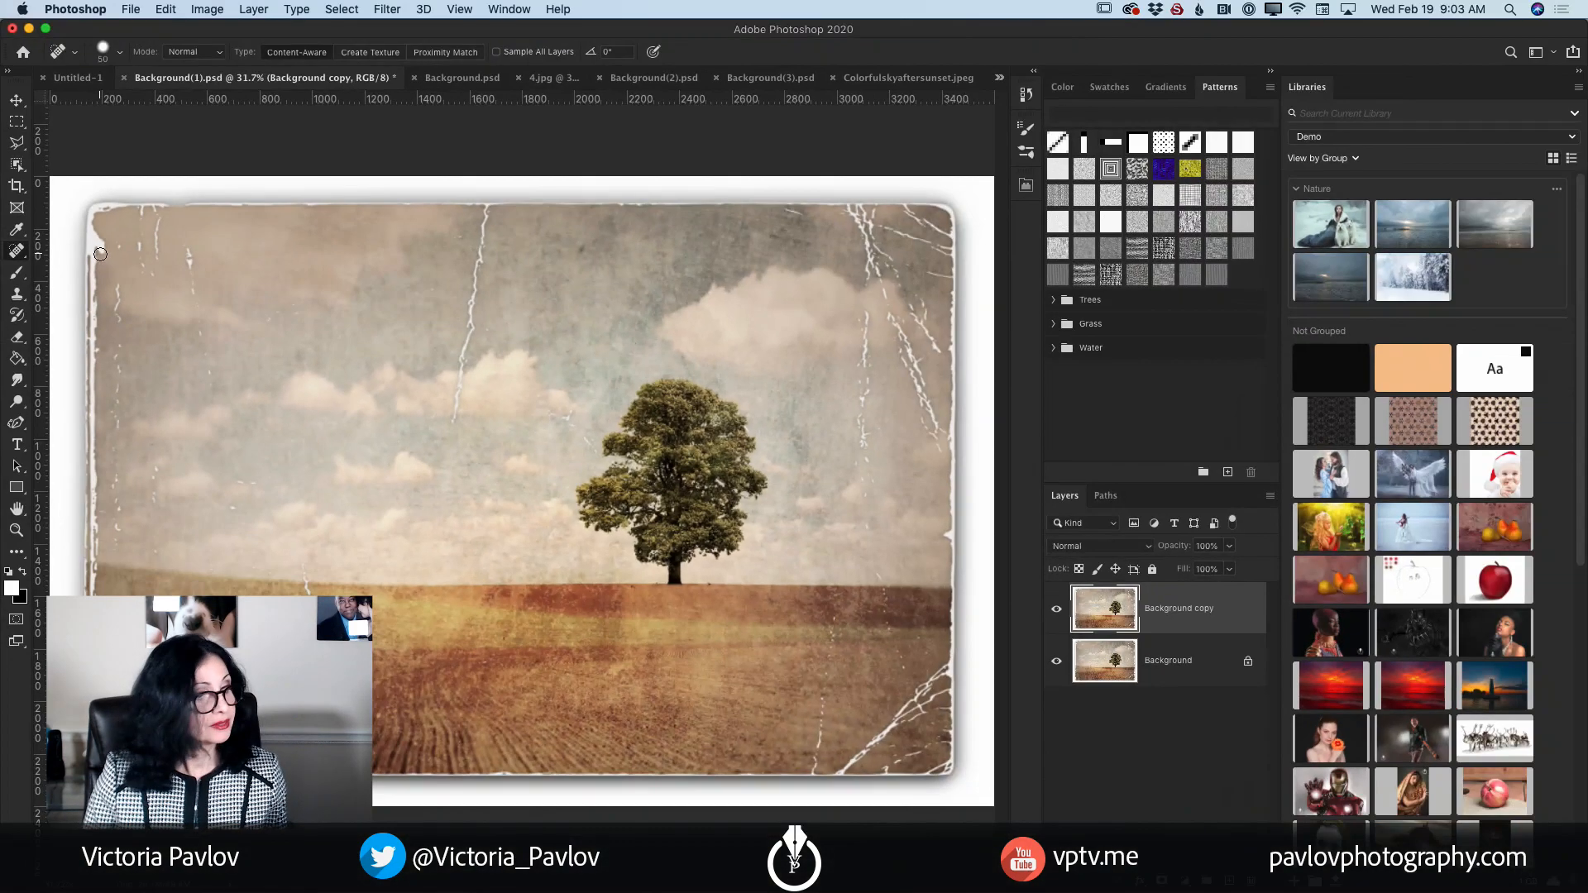
right_click(23, 259)
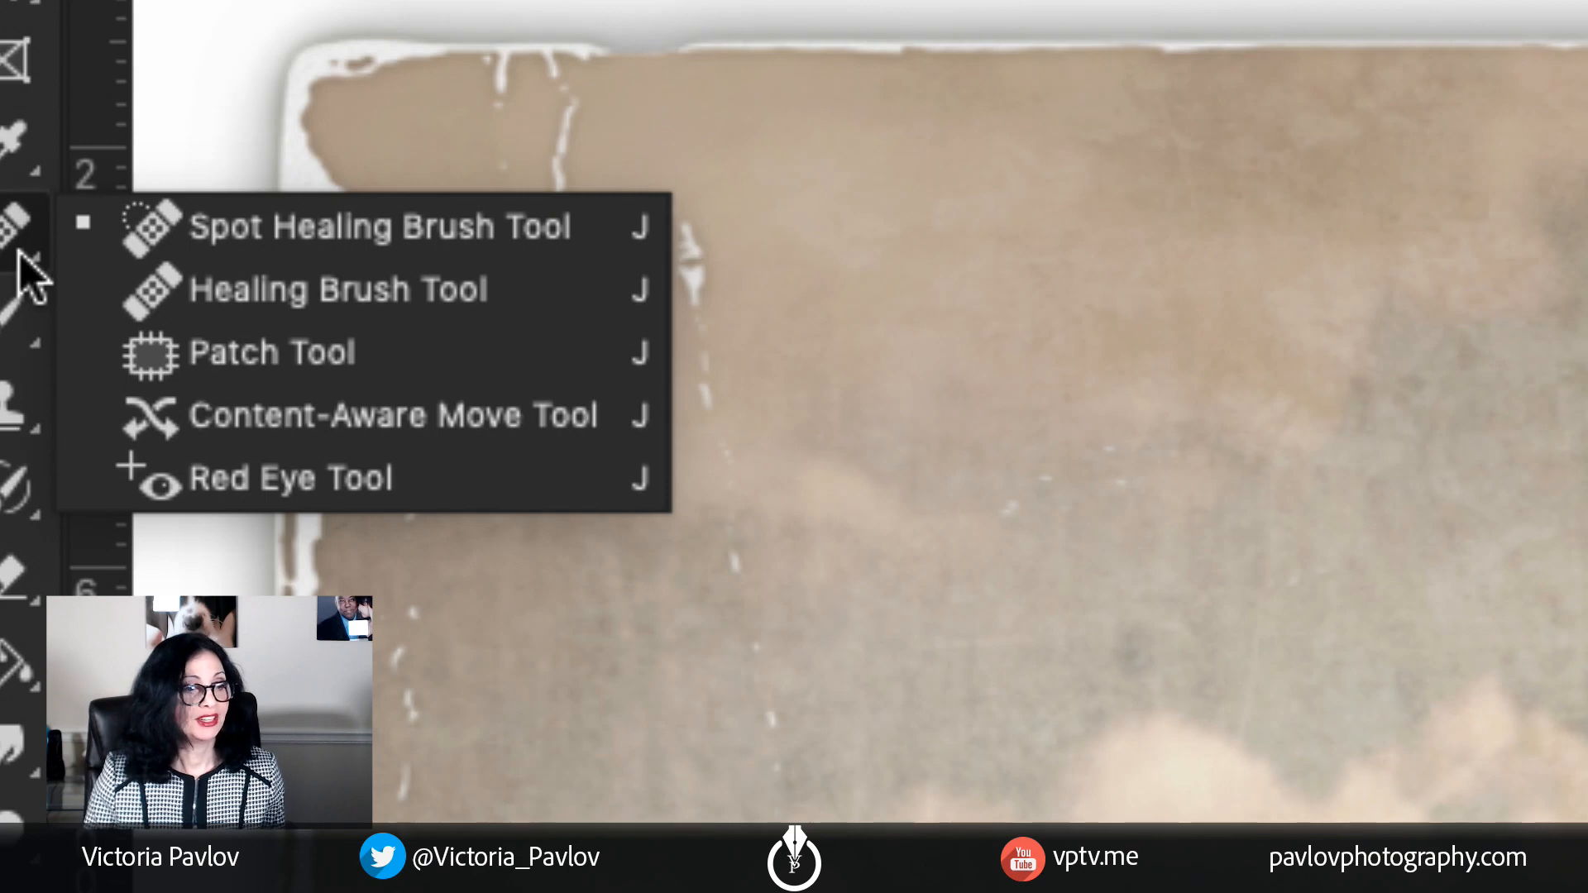
left_click(231, 231)
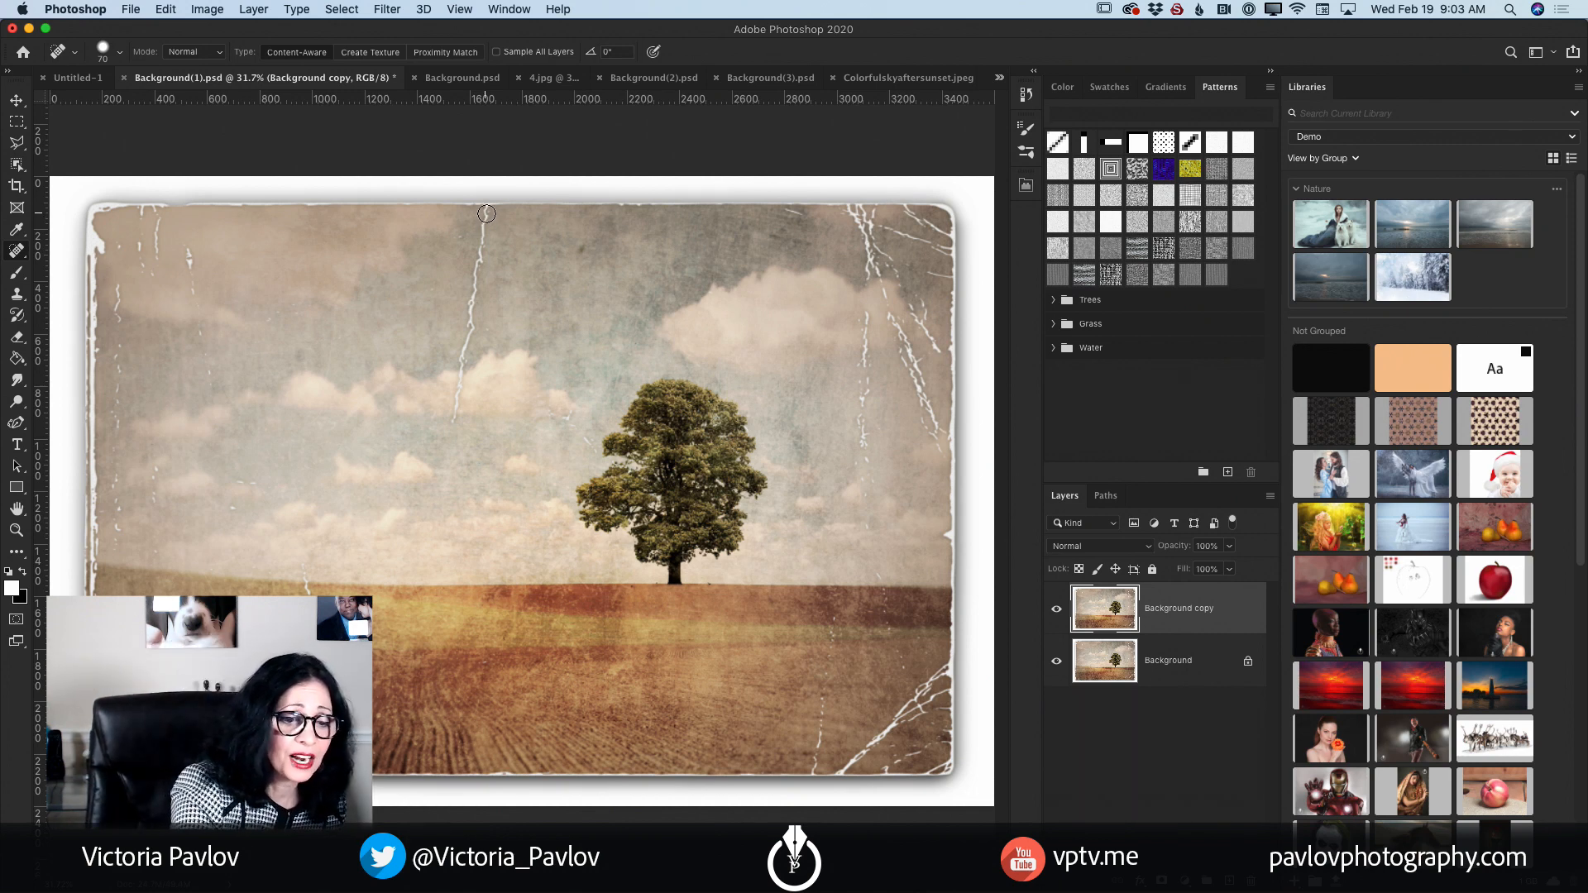
left_click_drag(487, 209, 448, 441)
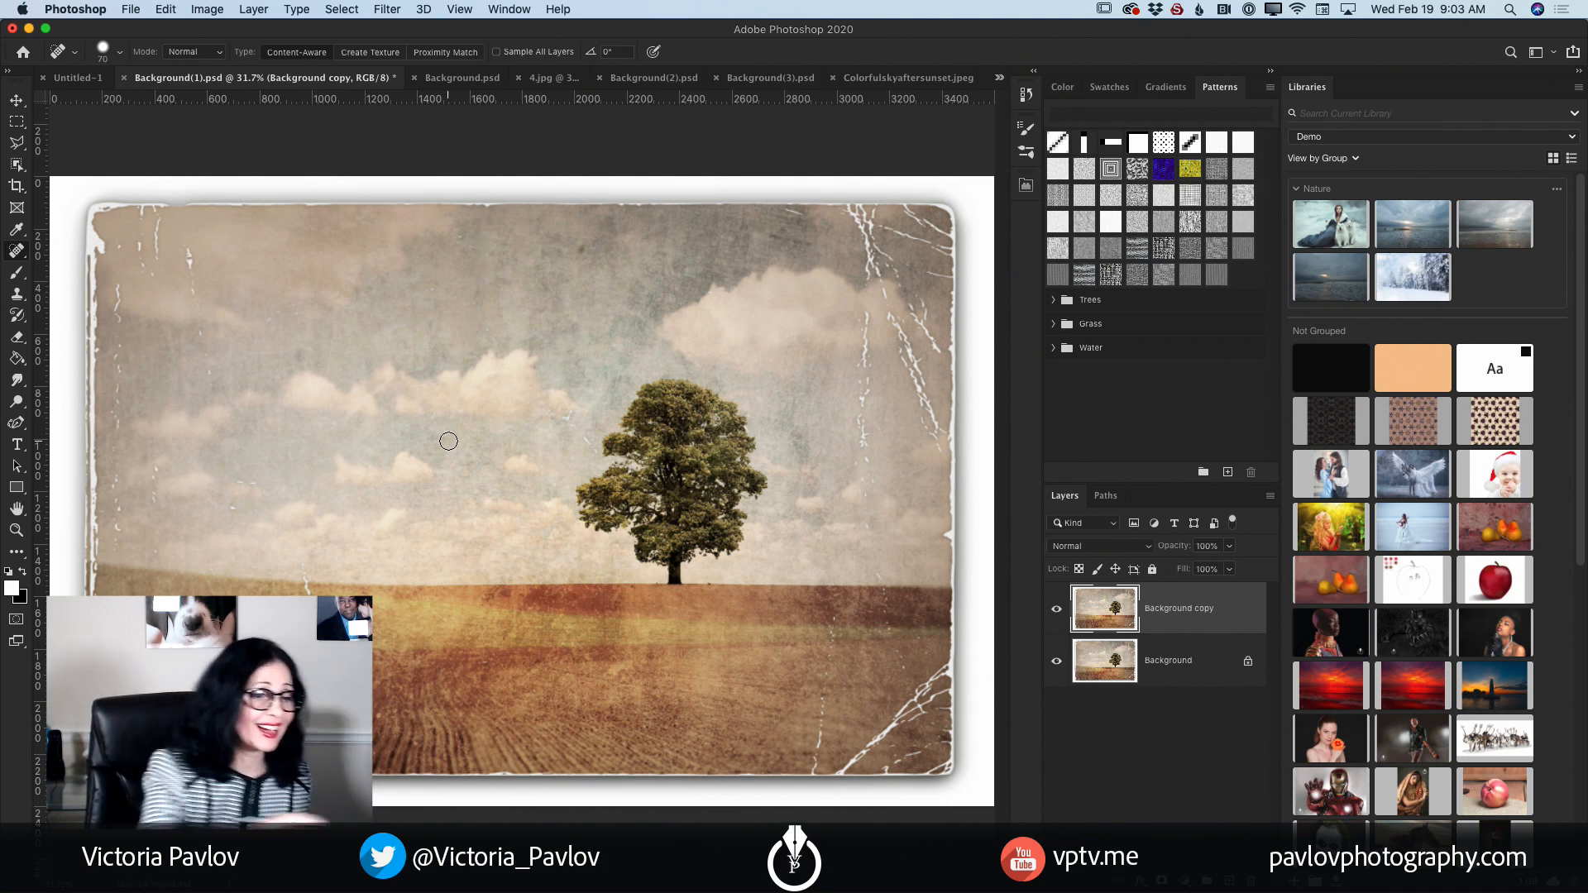
Step: Heal the scratches in the left part of the sky and the small marks in the sky left of the tree
left_click_drag(186, 240, 207, 344)
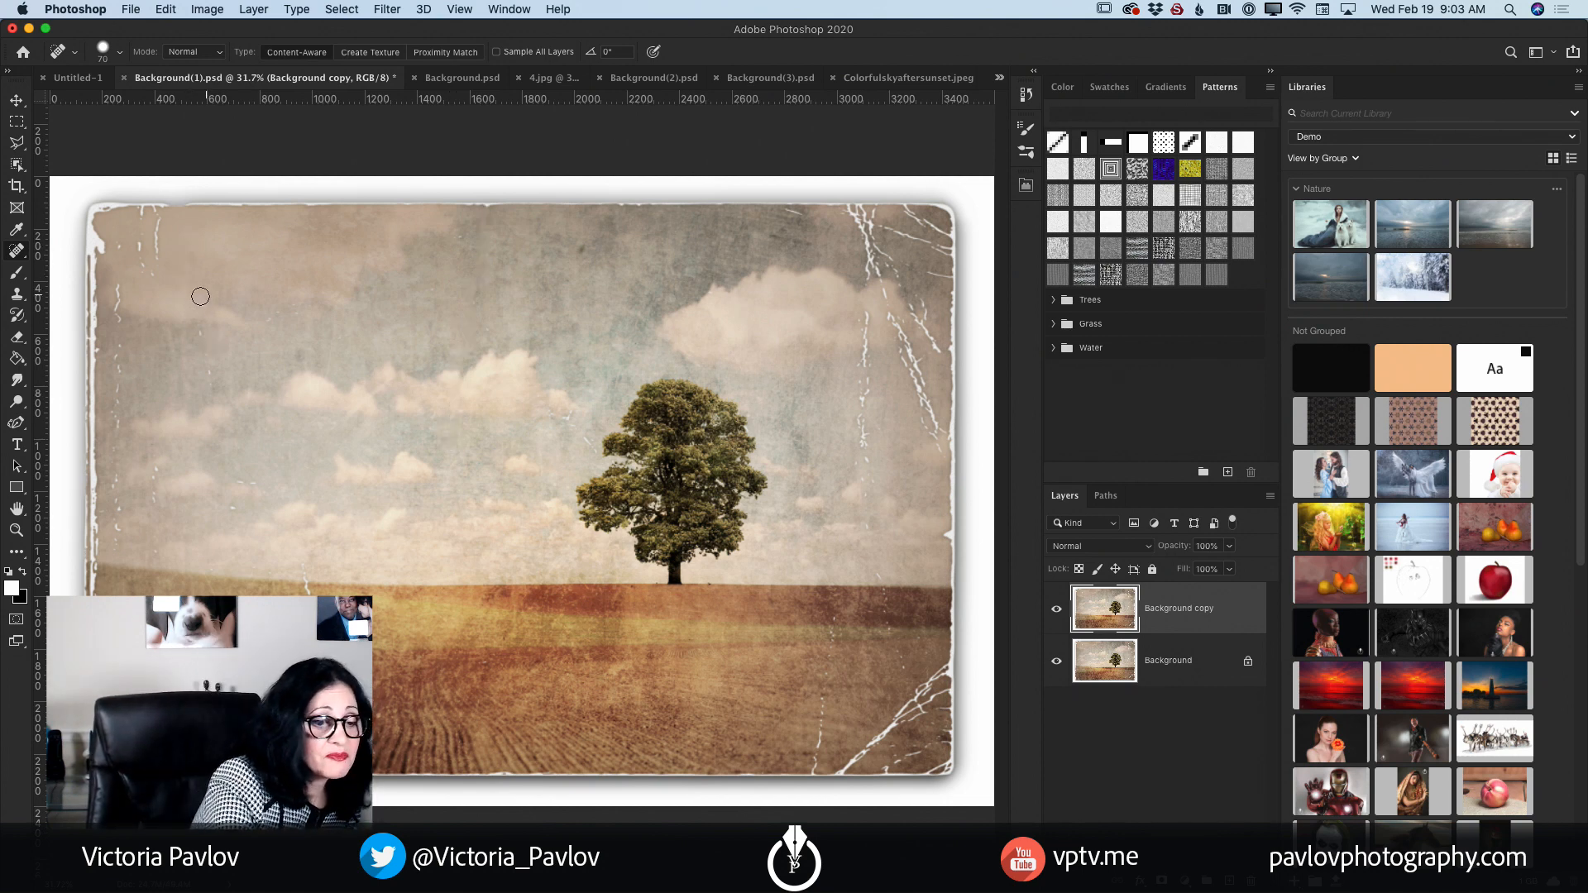
left_click_drag(197, 283, 221, 387)
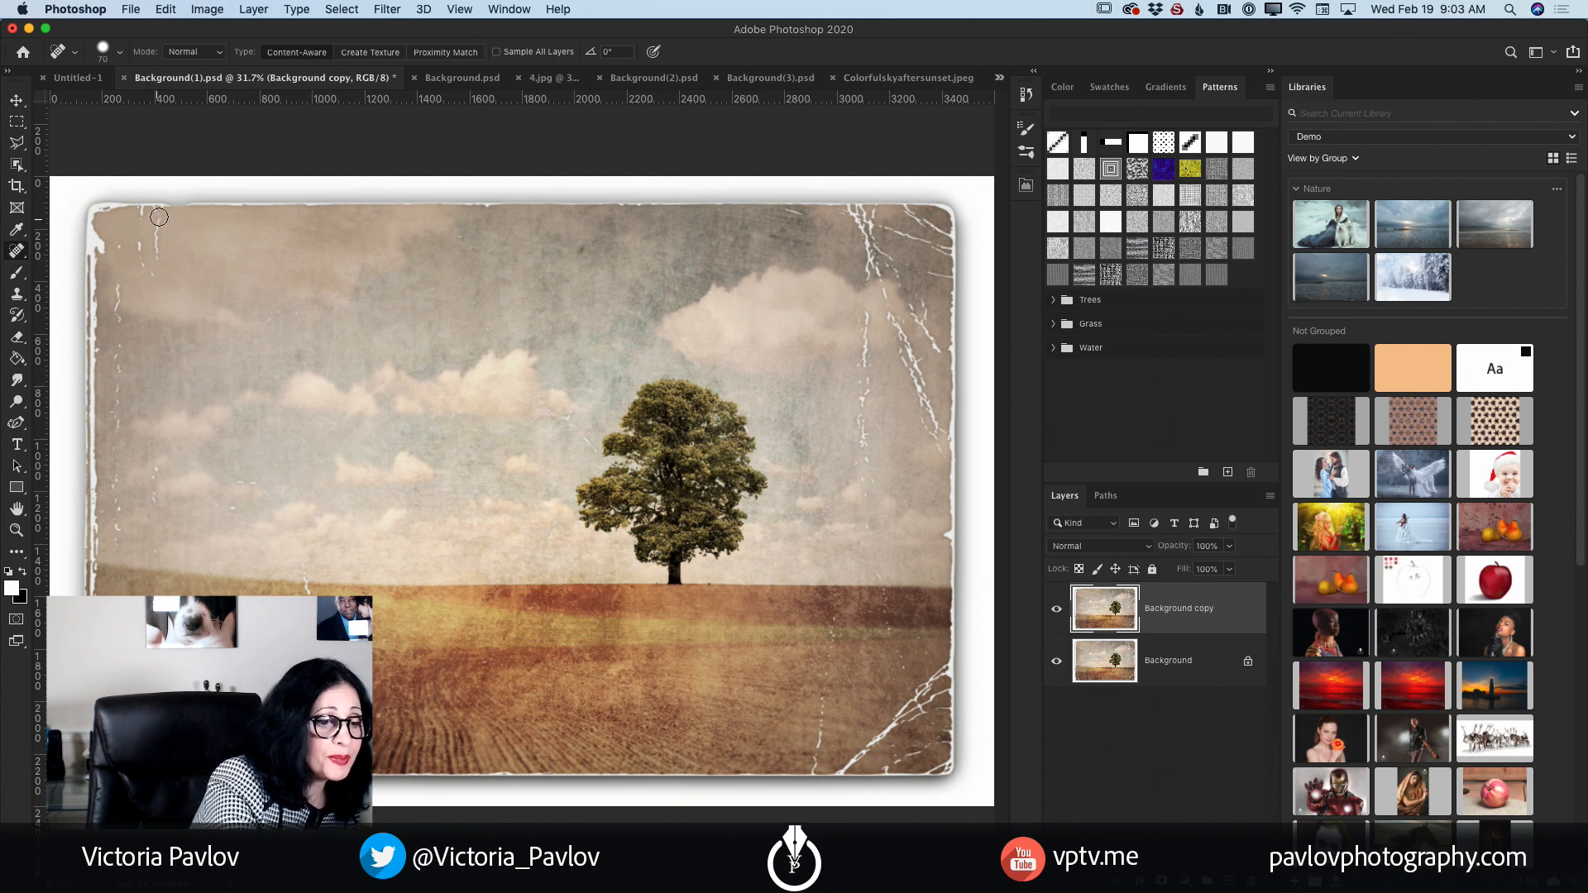
mouse_move(158, 215)
left_mouse_down()
mouse_move(143, 262)
mouse_move(144, 213)
mouse_move(143, 281)
mouse_move(116, 263)
mouse_move(117, 428)
left_mouse_up()
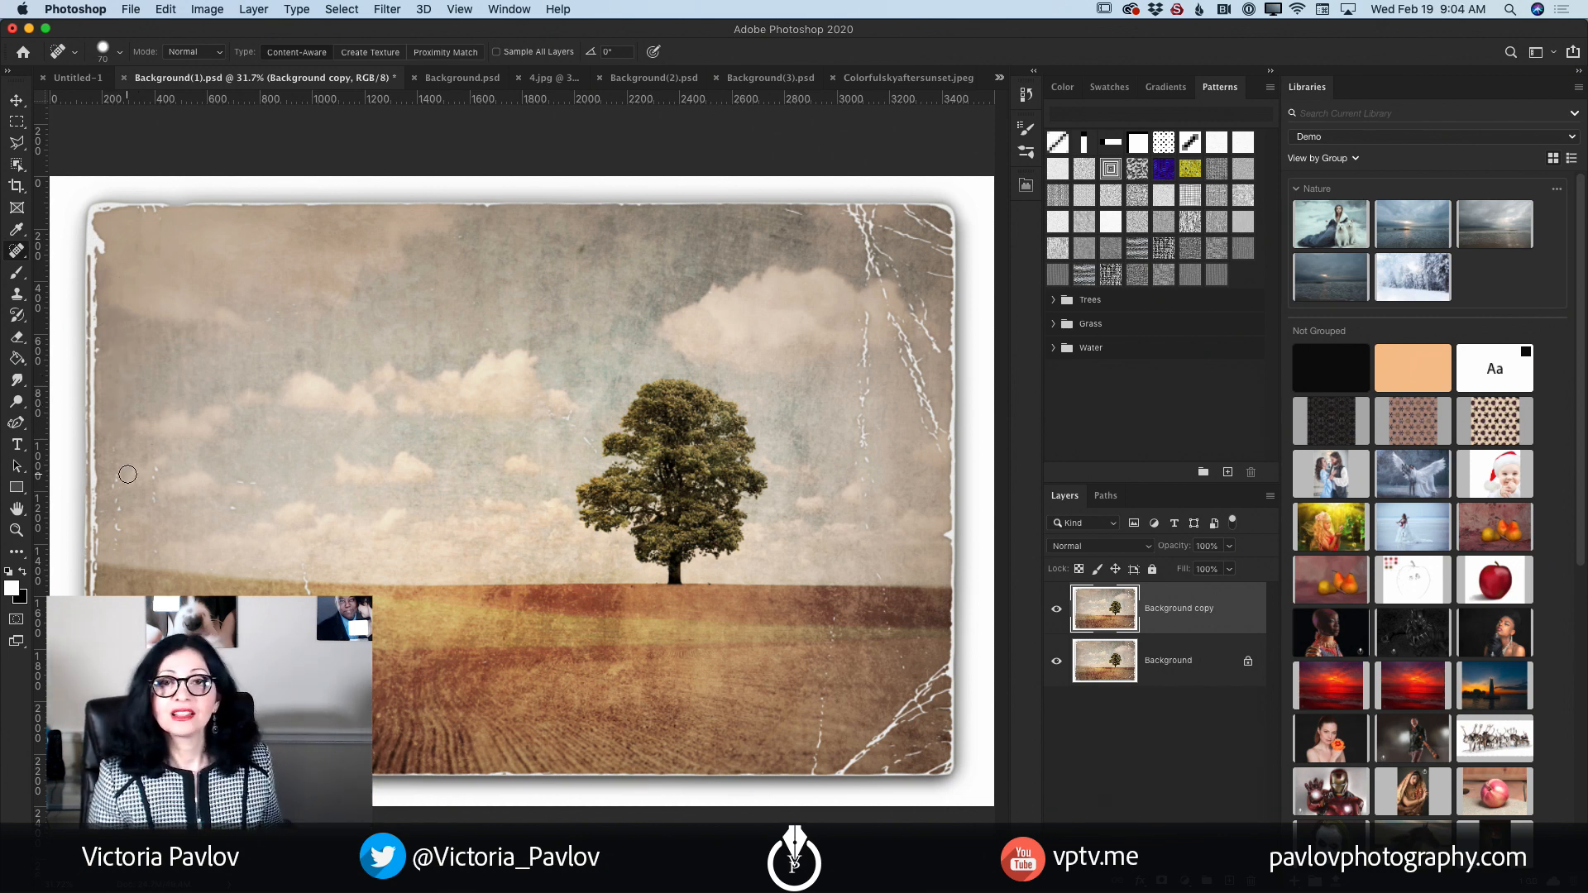
left_click_drag(584, 242, 574, 264)
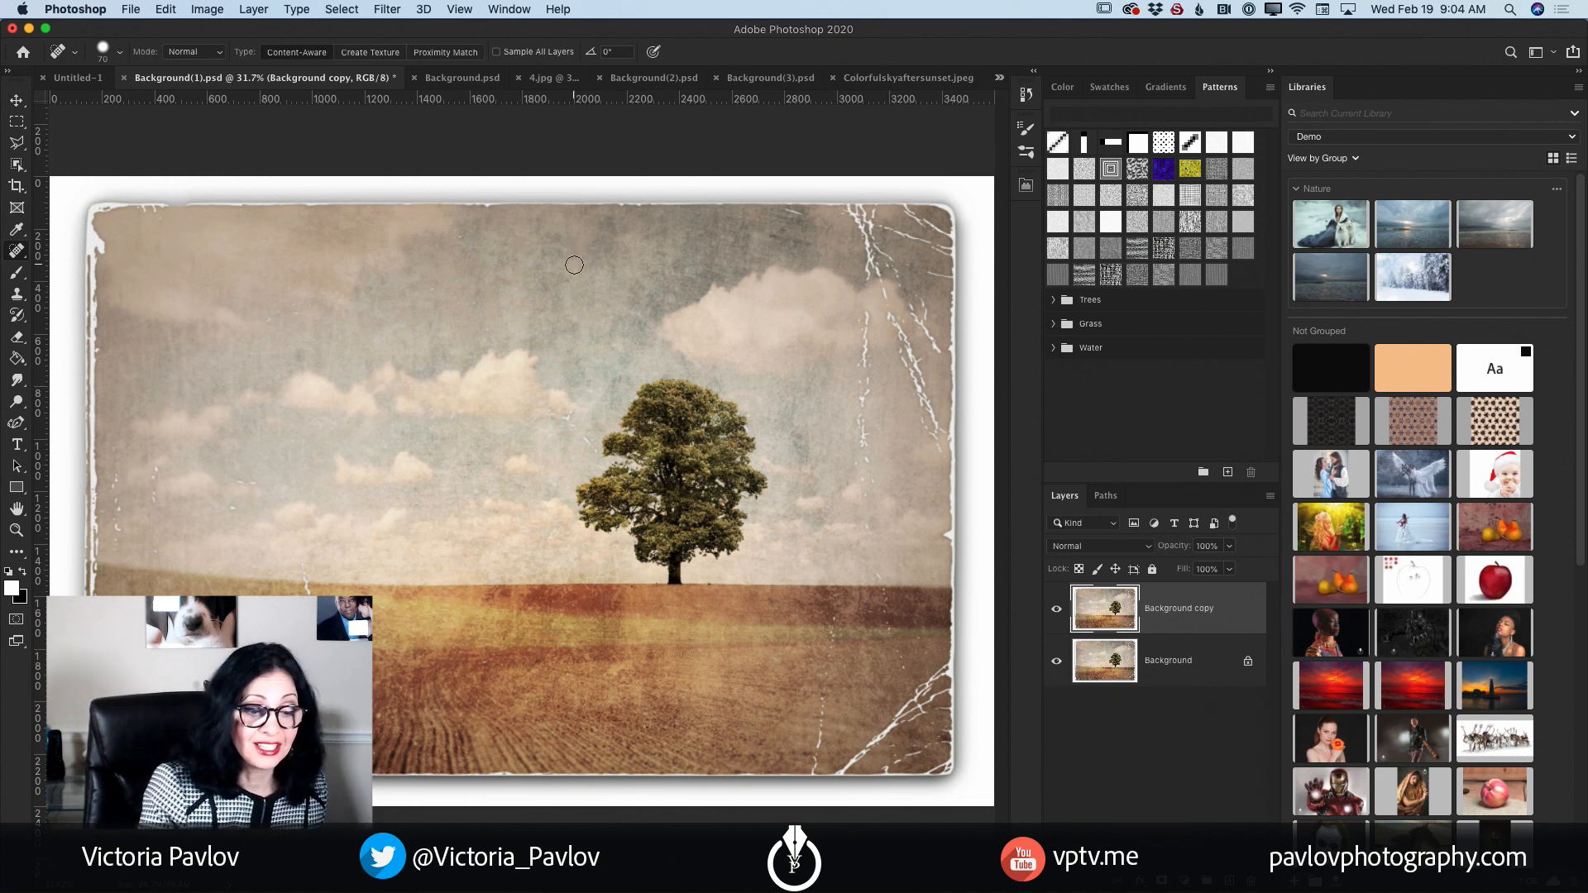
left_click_drag(561, 418, 591, 452)
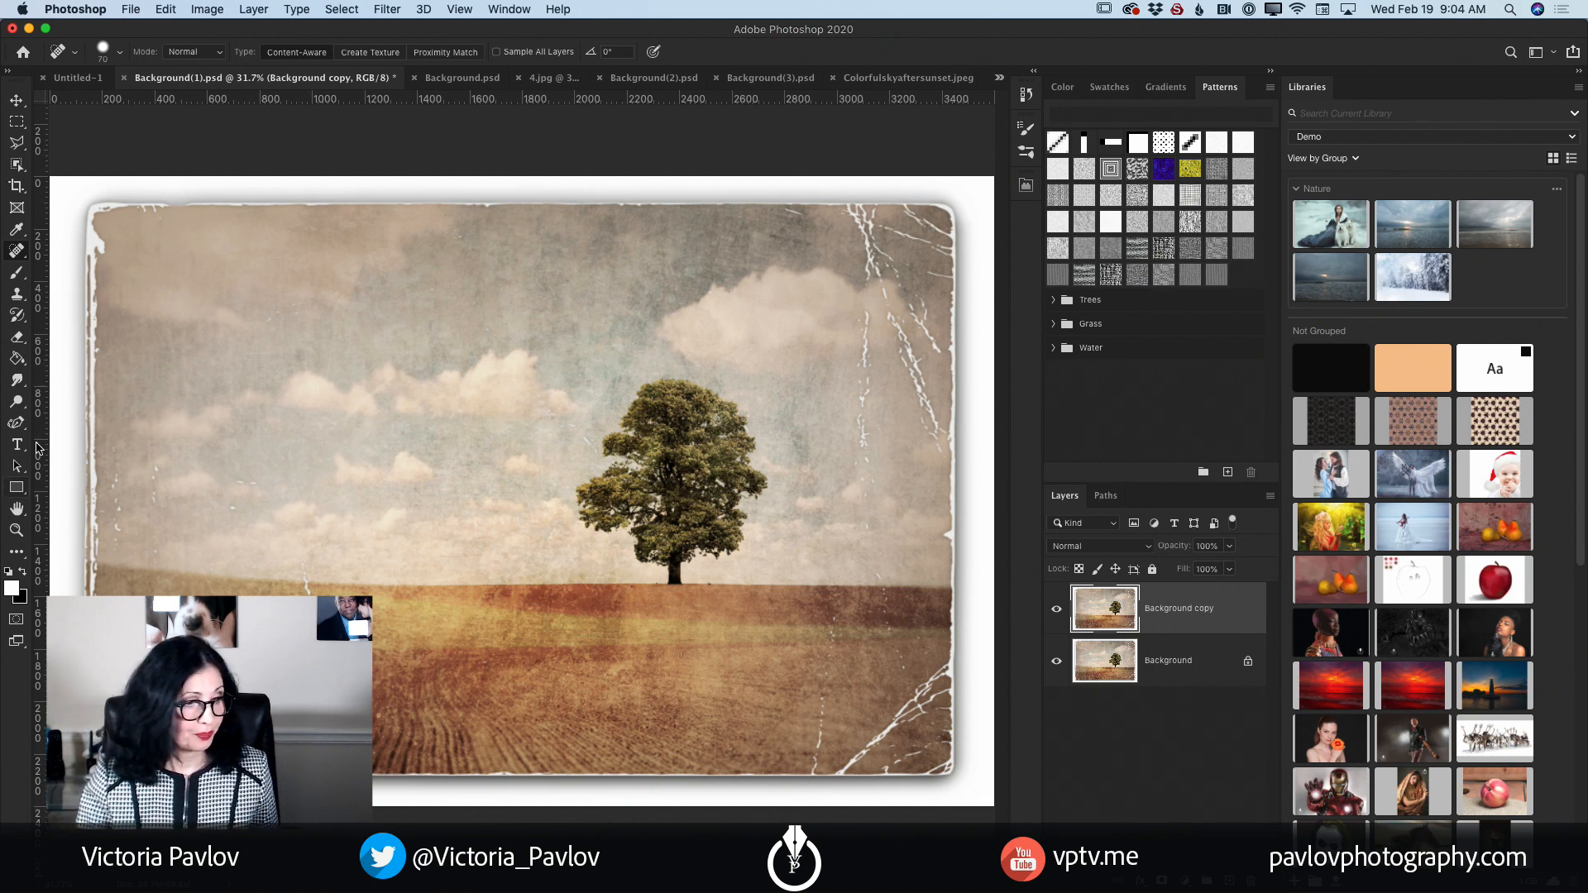
Step: Patch the crack running from the horizon into the field with clean texture beside it, deselect, and compare with the original by toggling Background copy
right_click(24, 259)
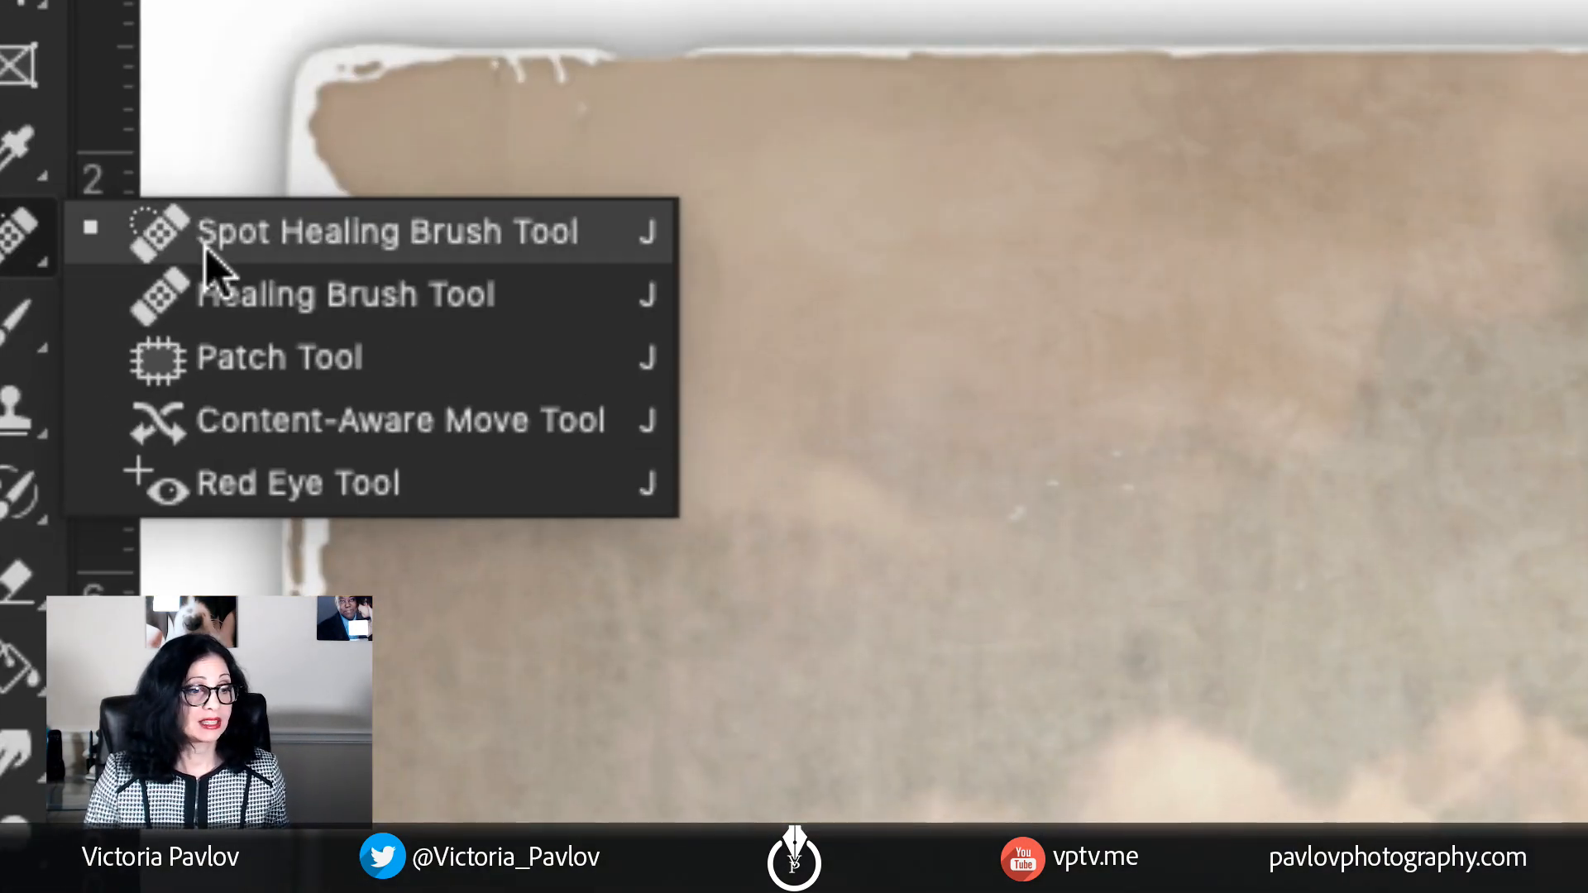
left_click(311, 364)
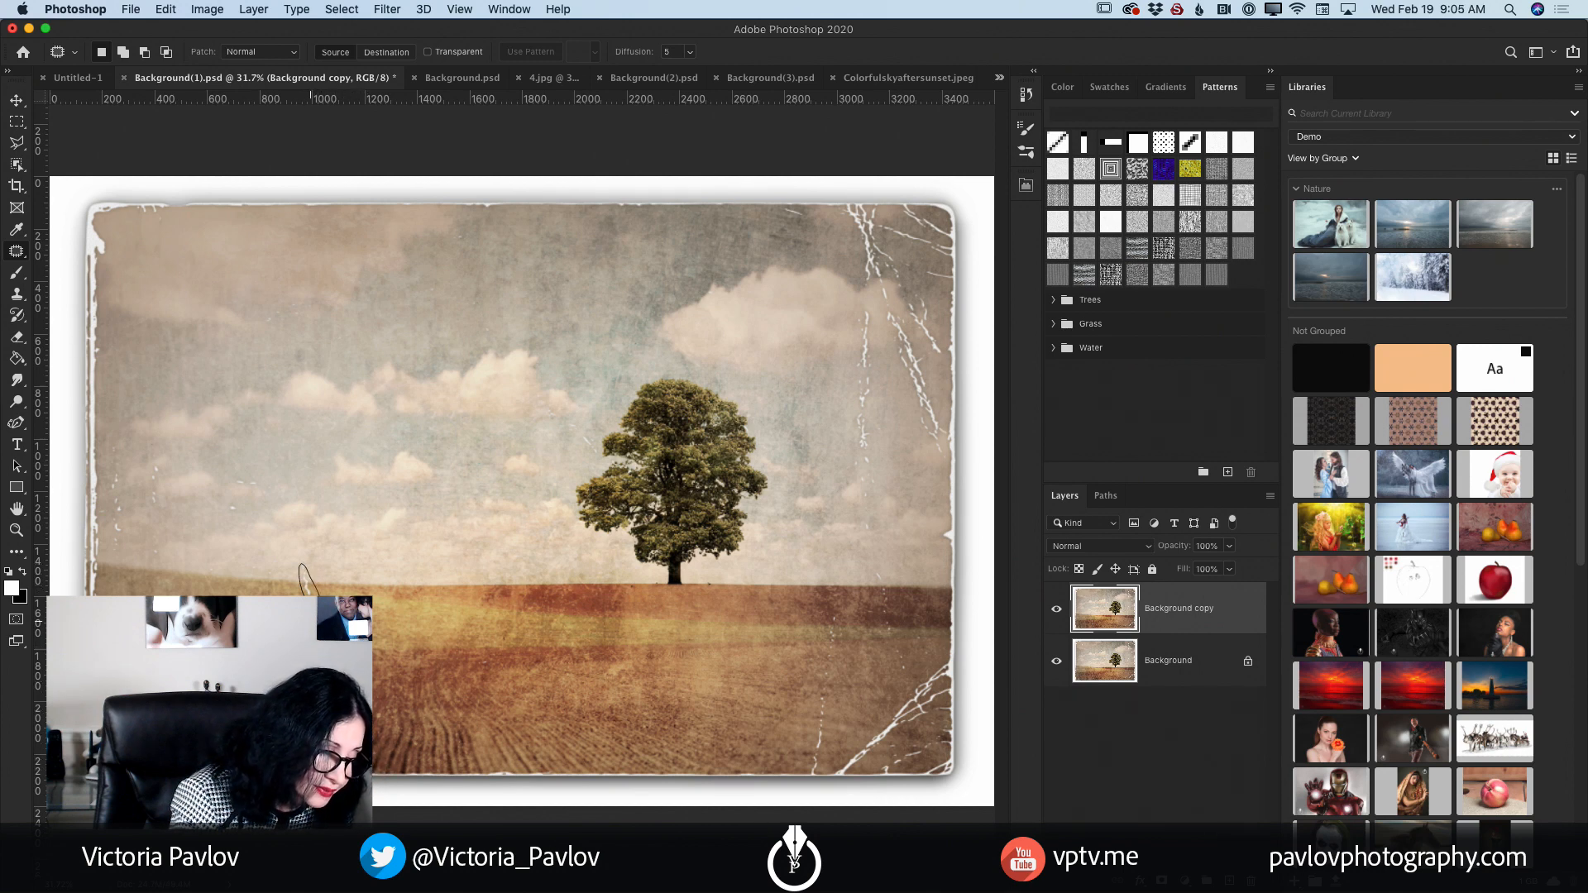
left_click_drag(311, 621, 303, 595)
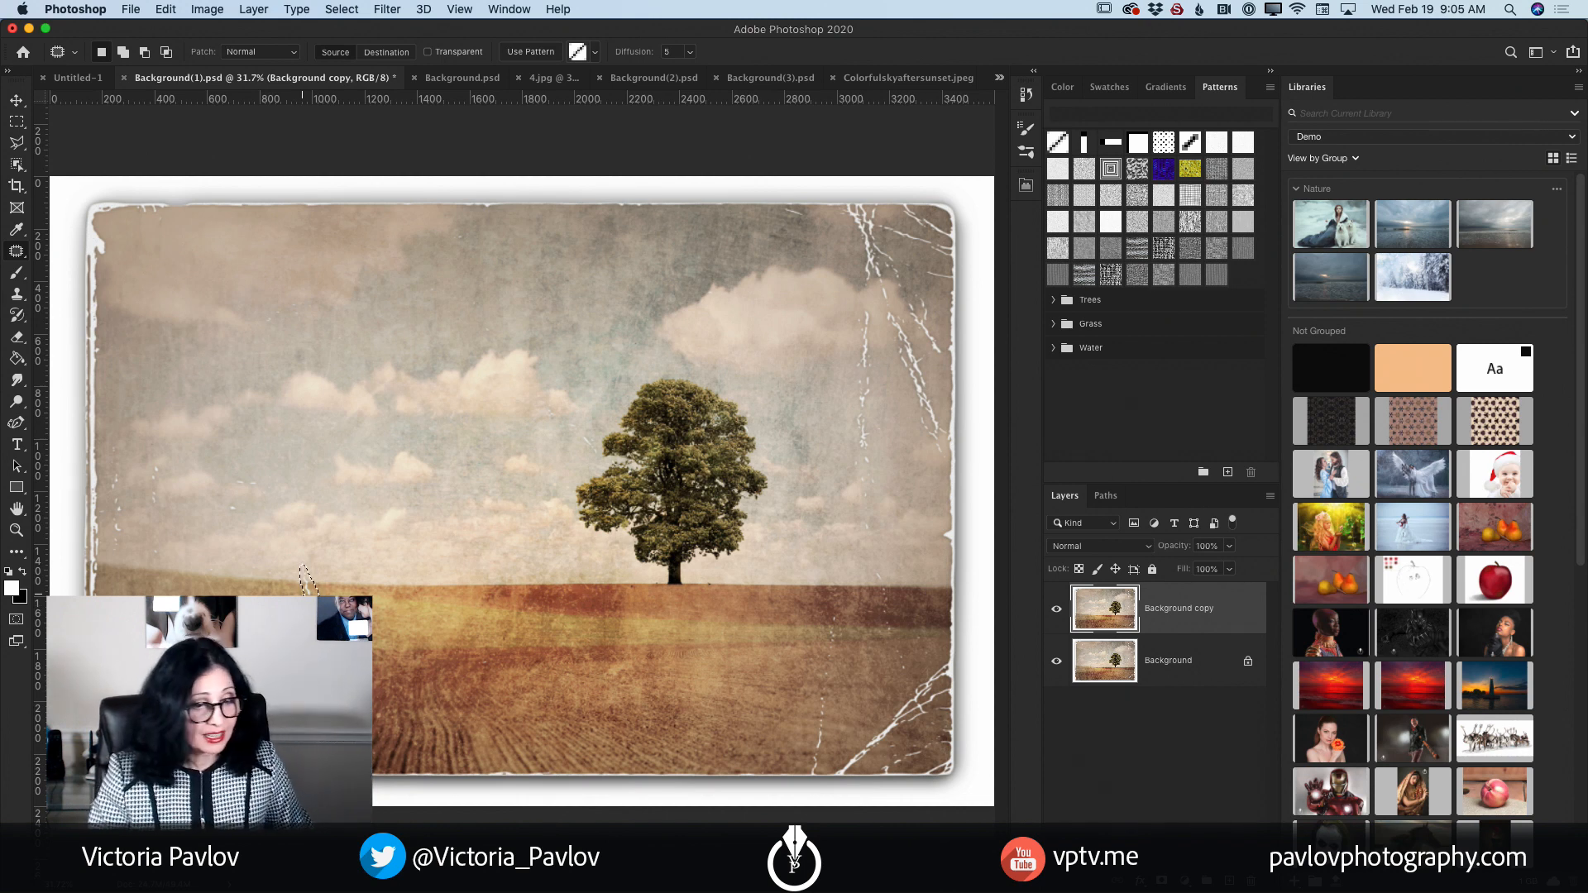
left_click_drag(333, 658, 363, 656)
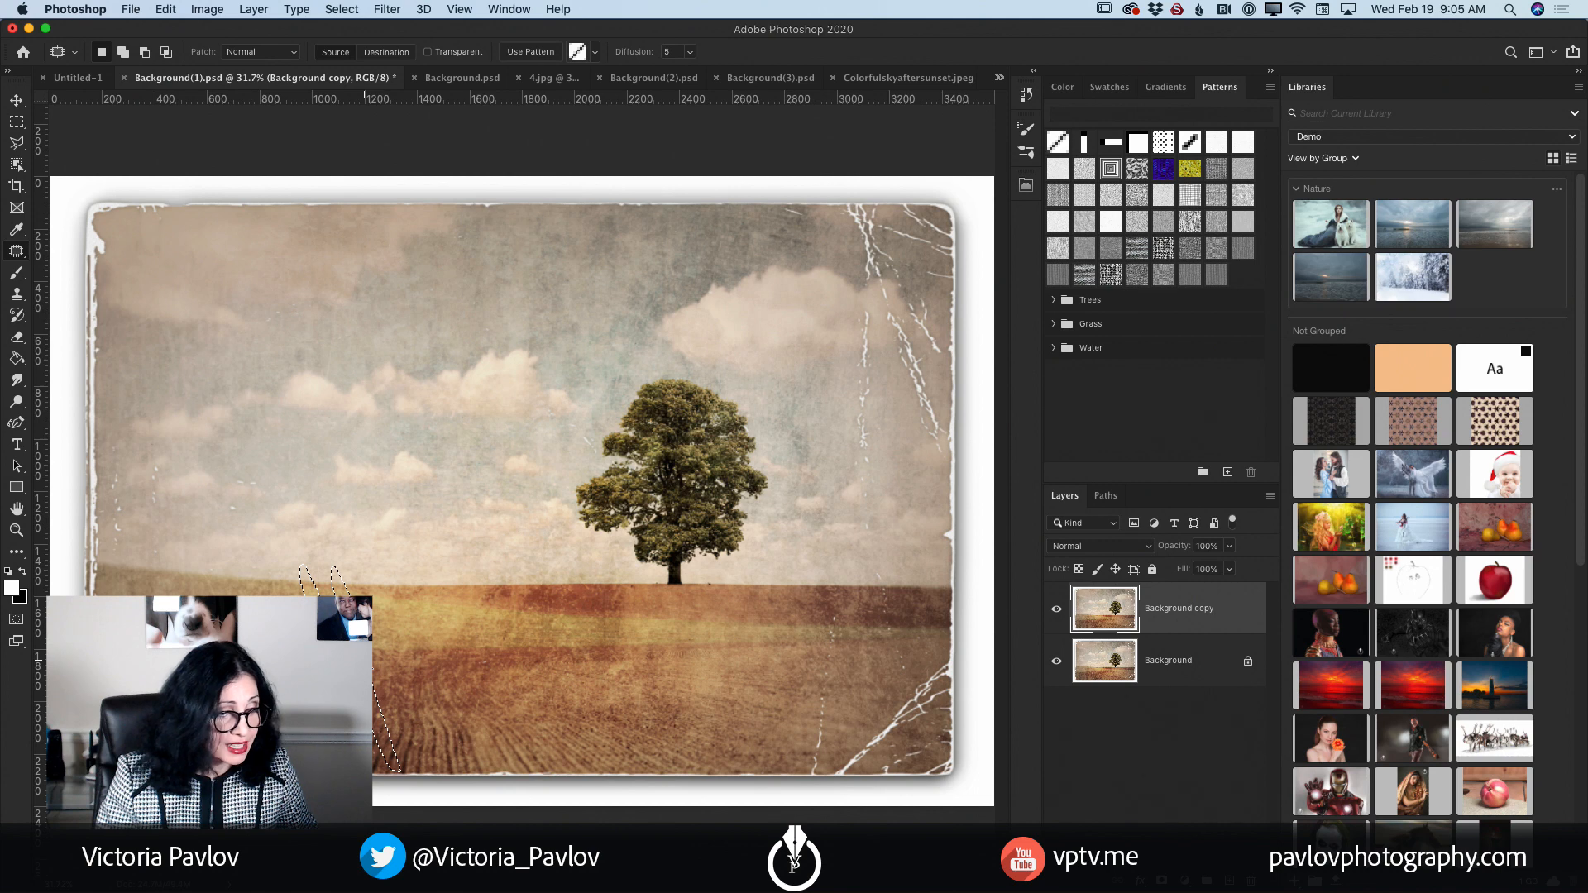
left_click_drag(364, 659, 364, 659)
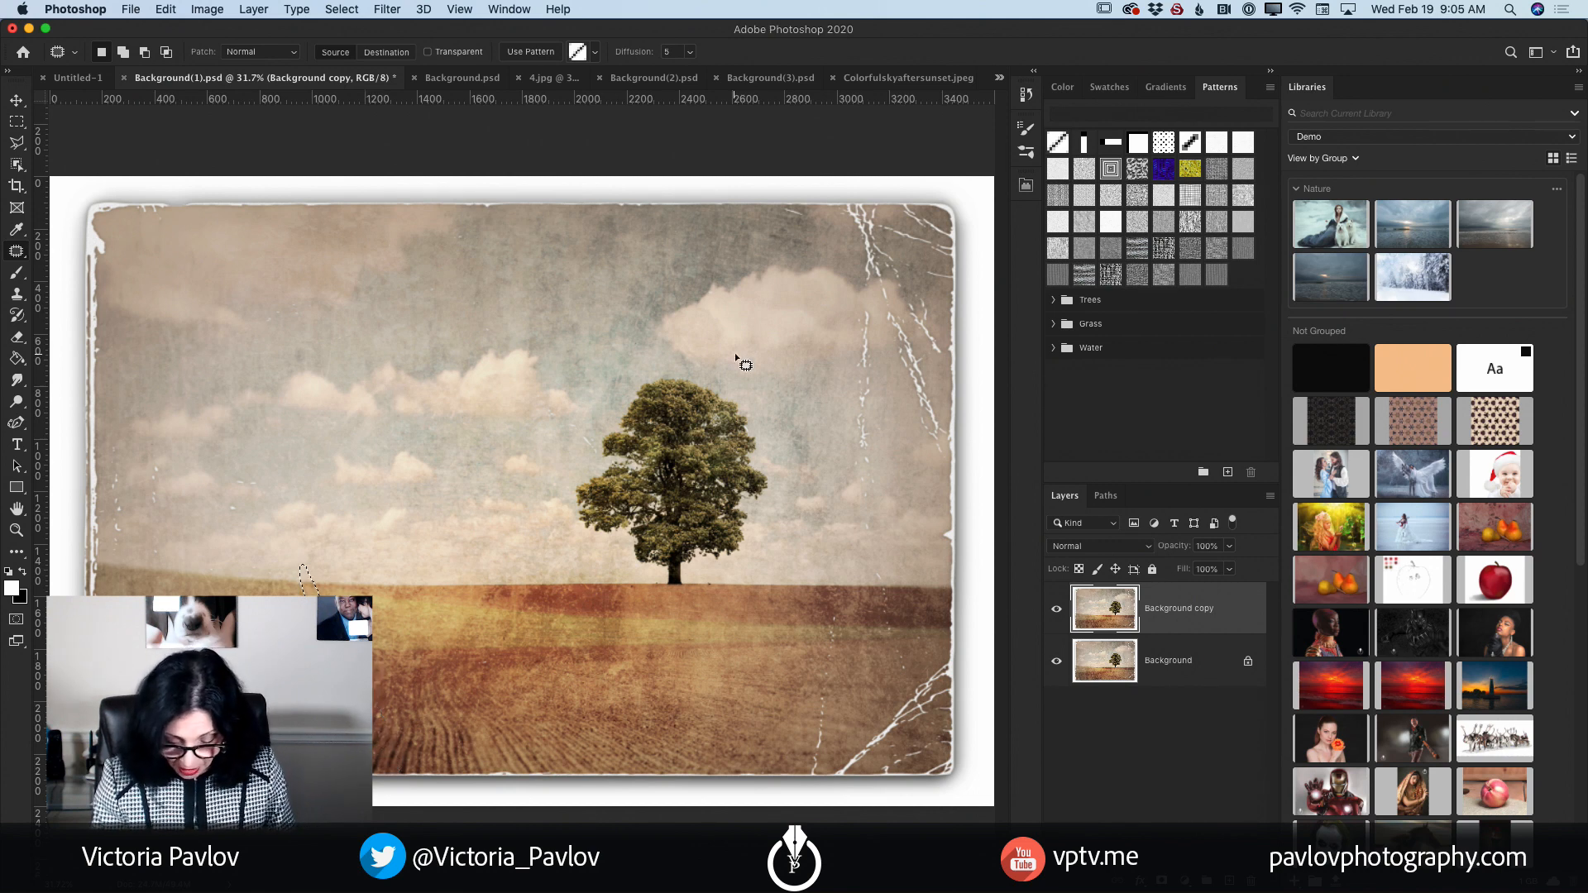
key("super+d")
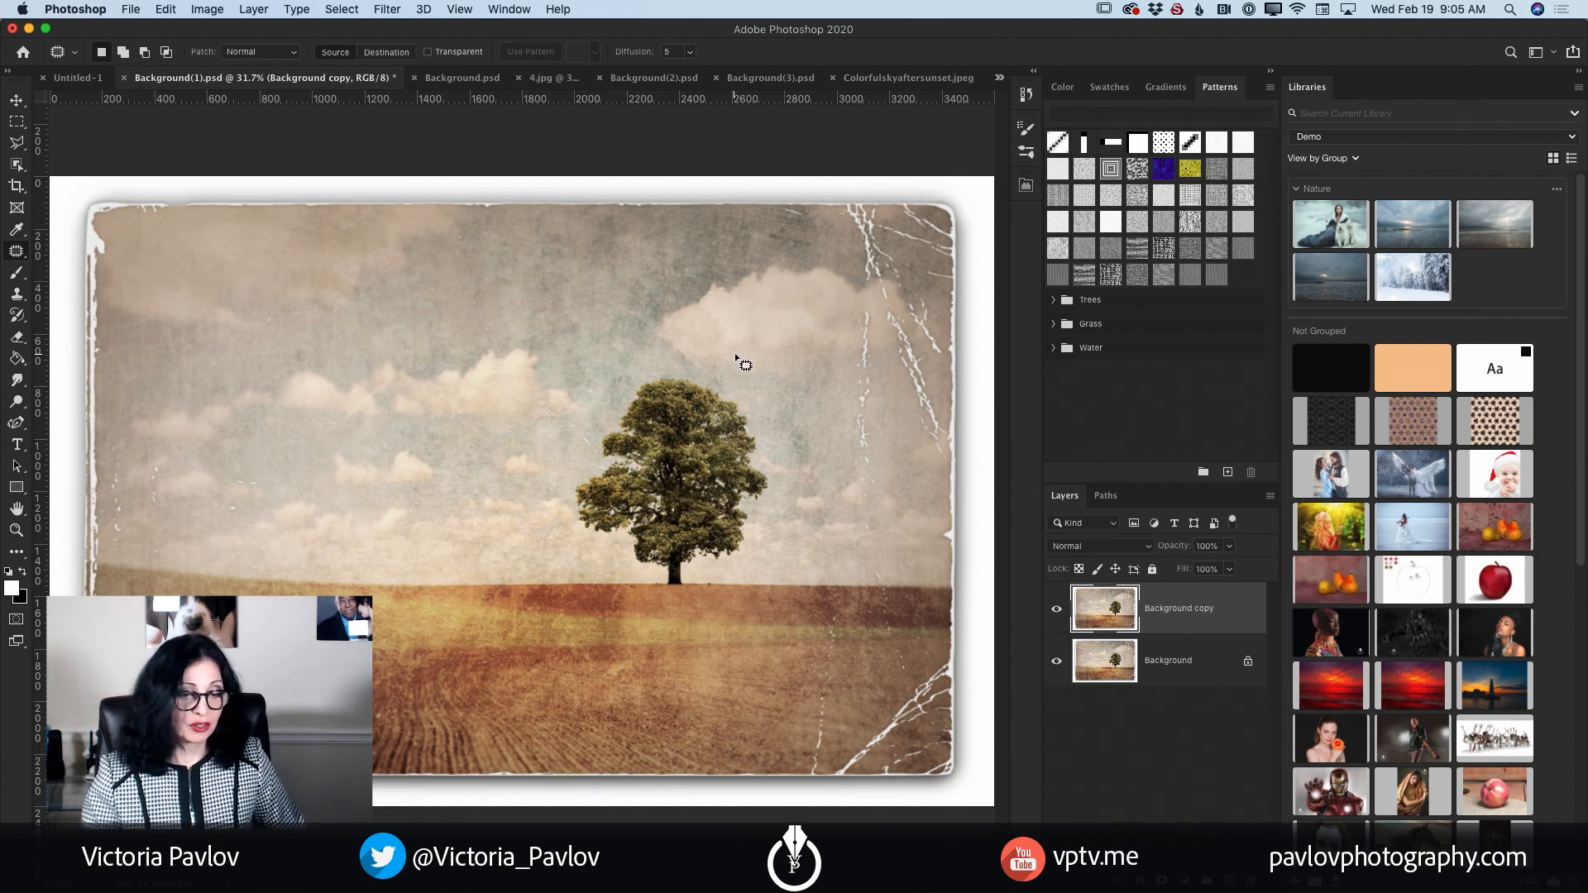
left_click(1058, 611)
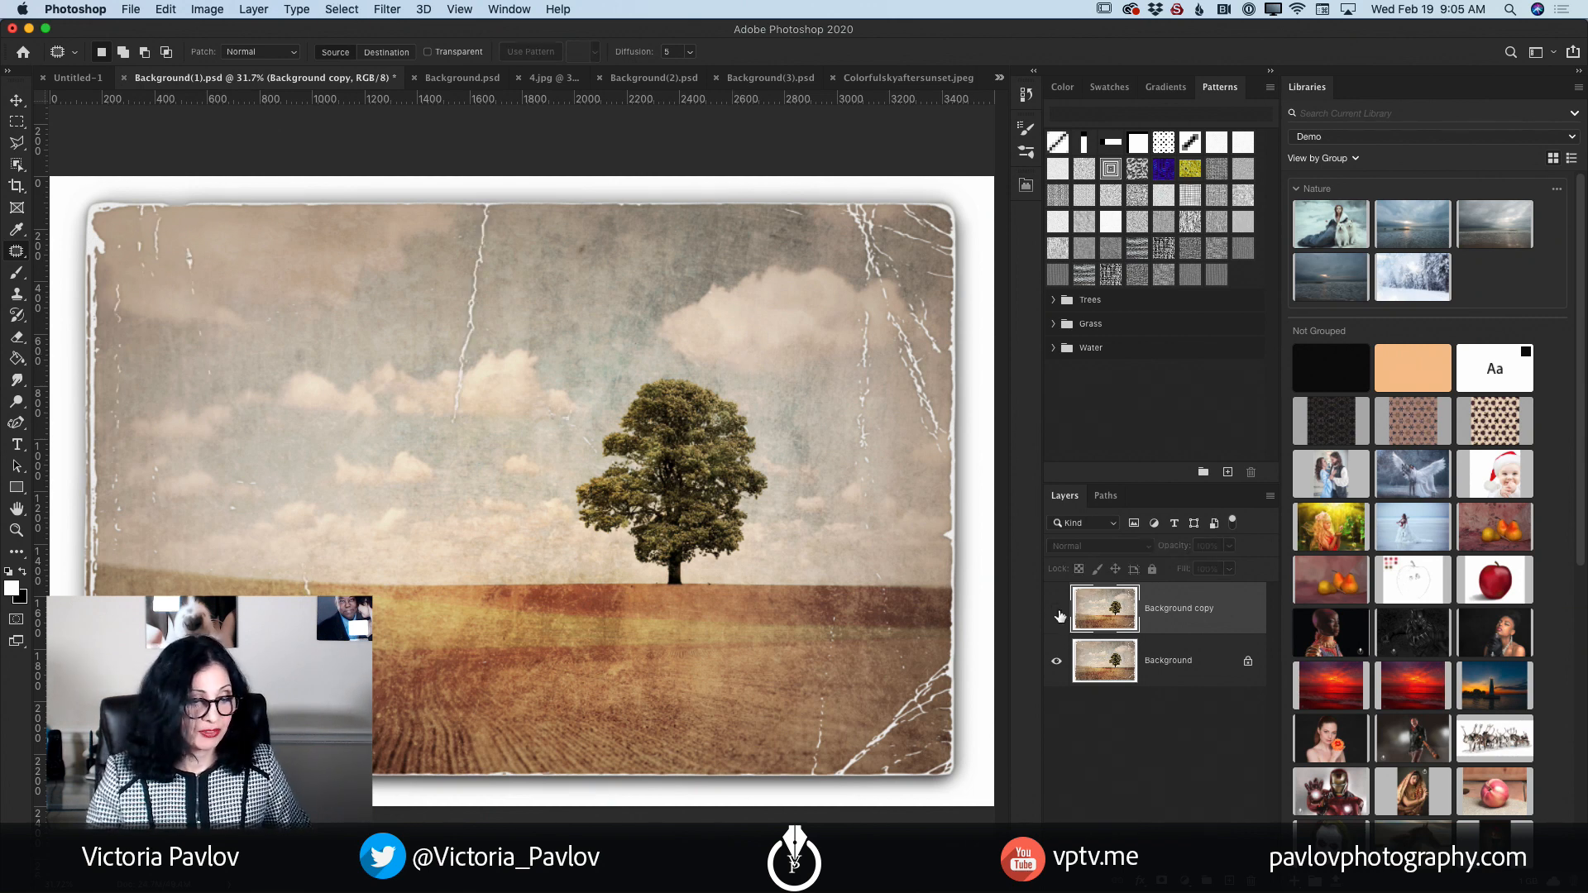
left_click(1057, 612)
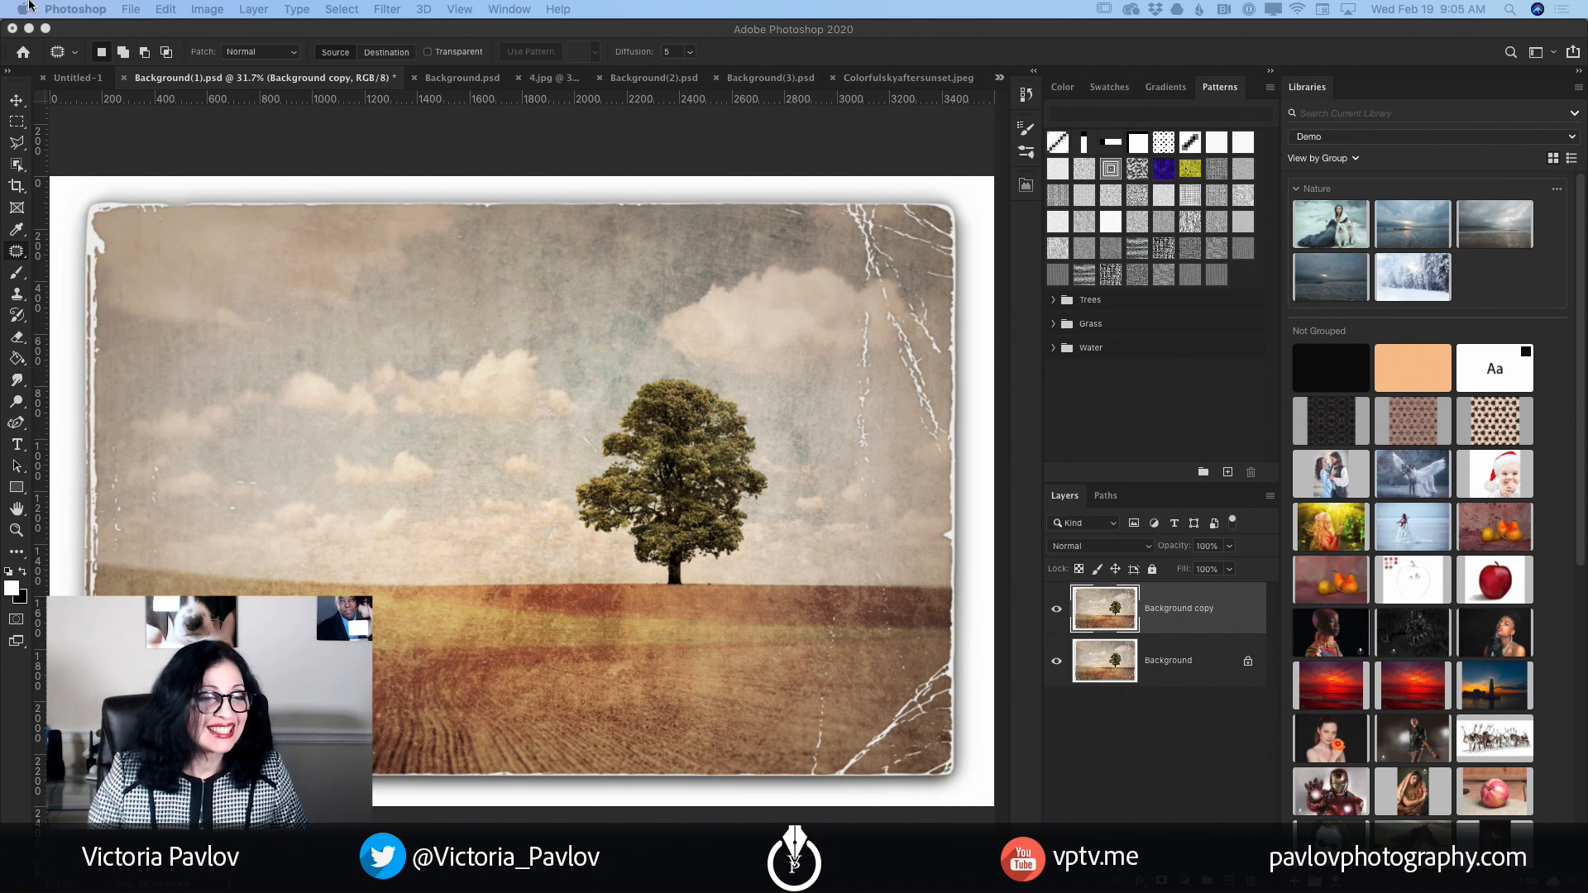
Step: Switch to the pear image Background(2).psd and duplicate its Background layer
left_click(468, 80)
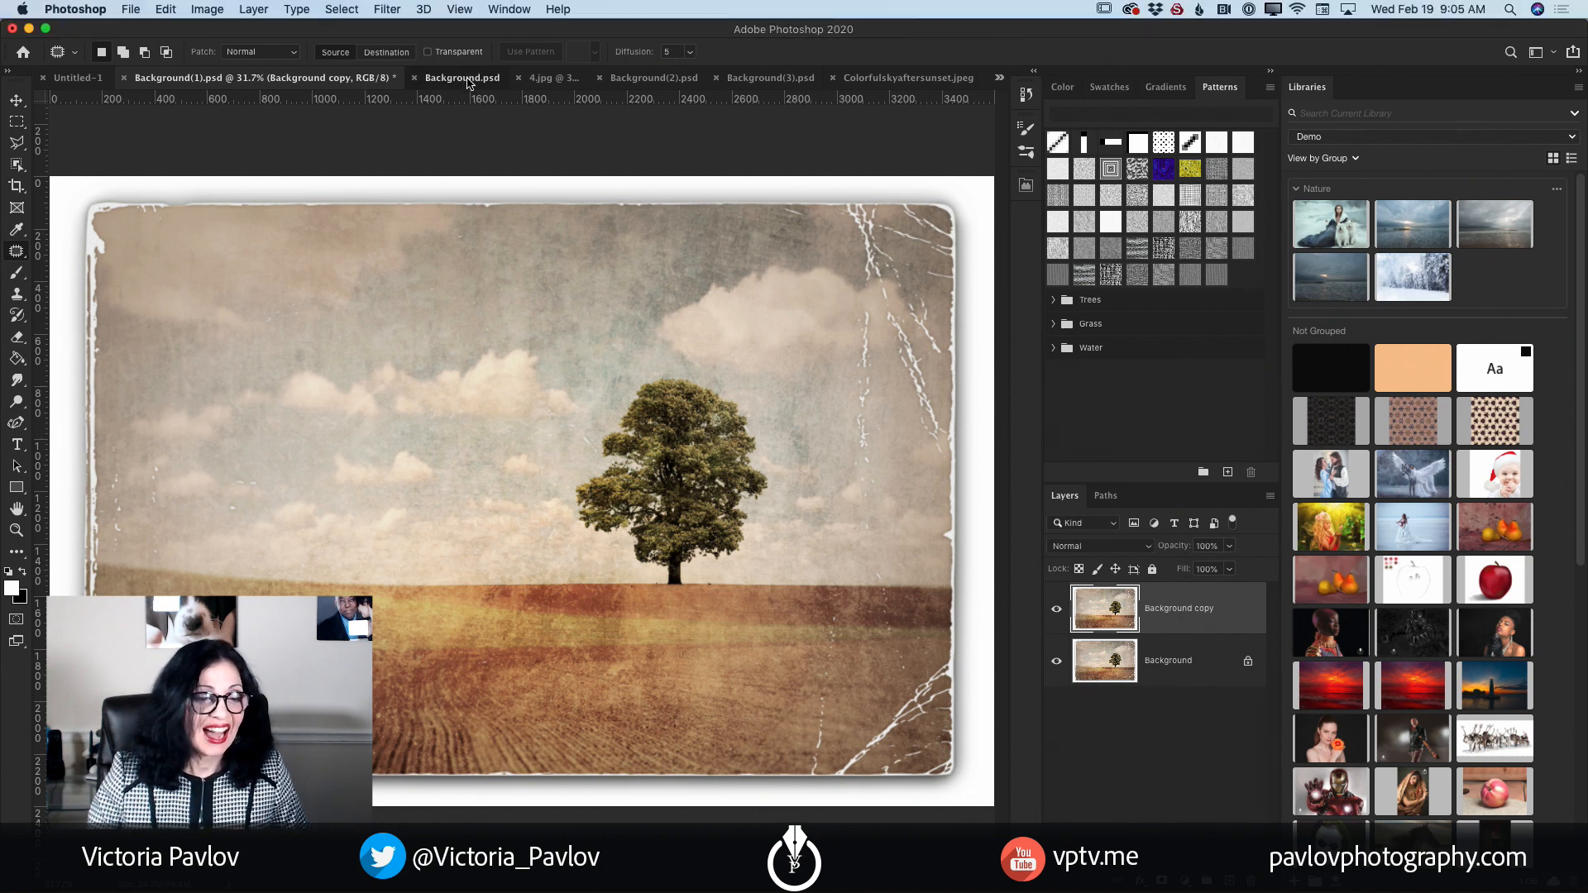
left_click(522, 79)
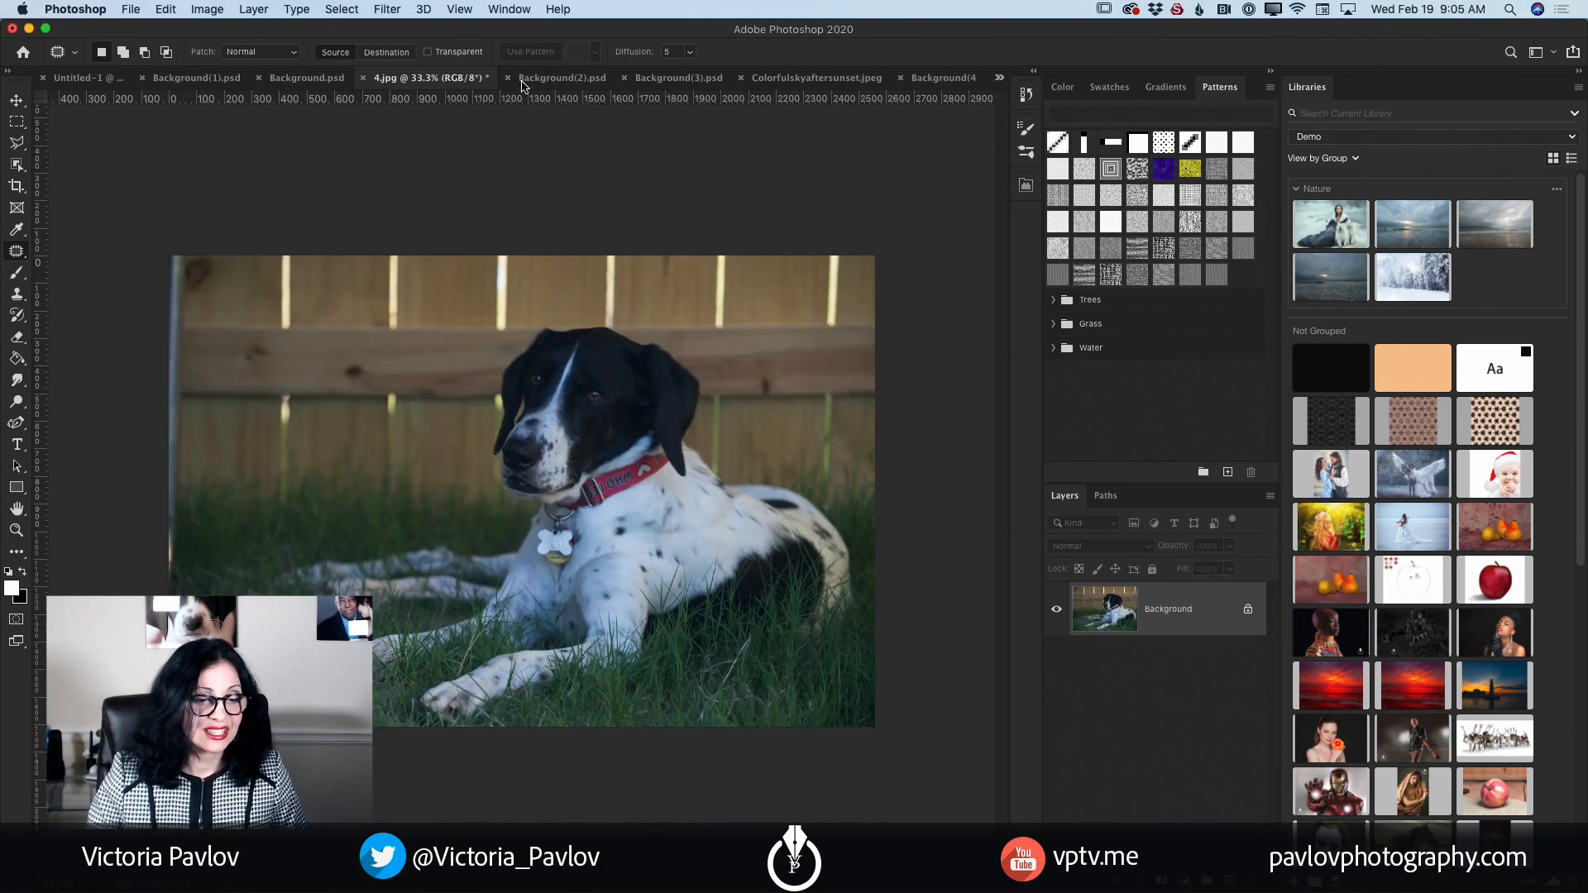
left_click(562, 80)
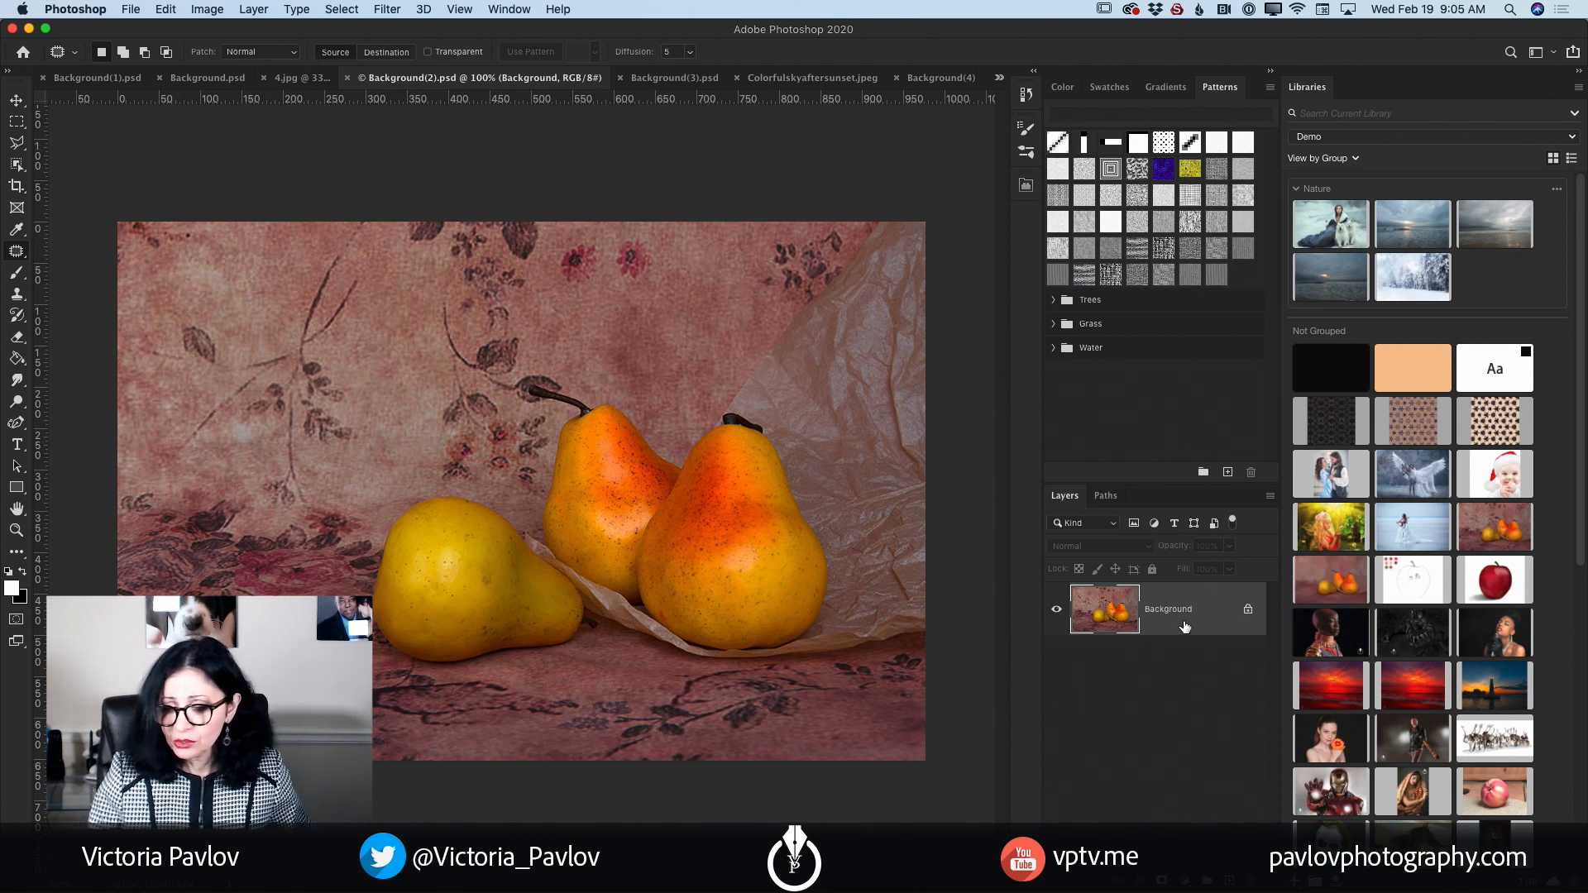
left_click_drag(1185, 626, 1230, 881)
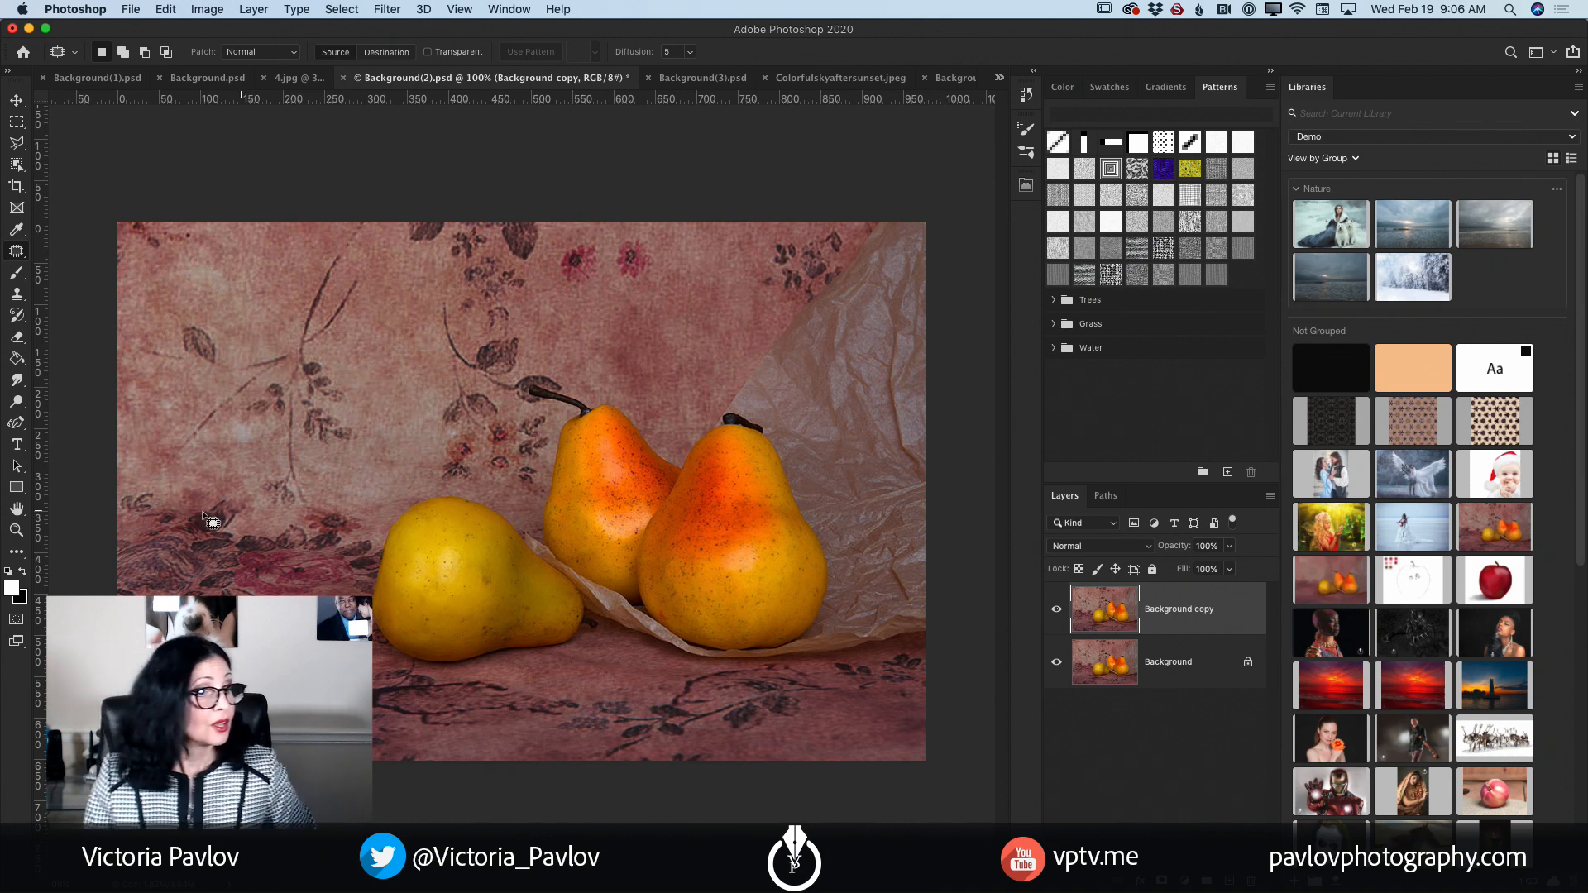
Step: Reduce the Mixer Brush size to 30 and blend away the dark speckles on the large front pear
left_click(16, 280)
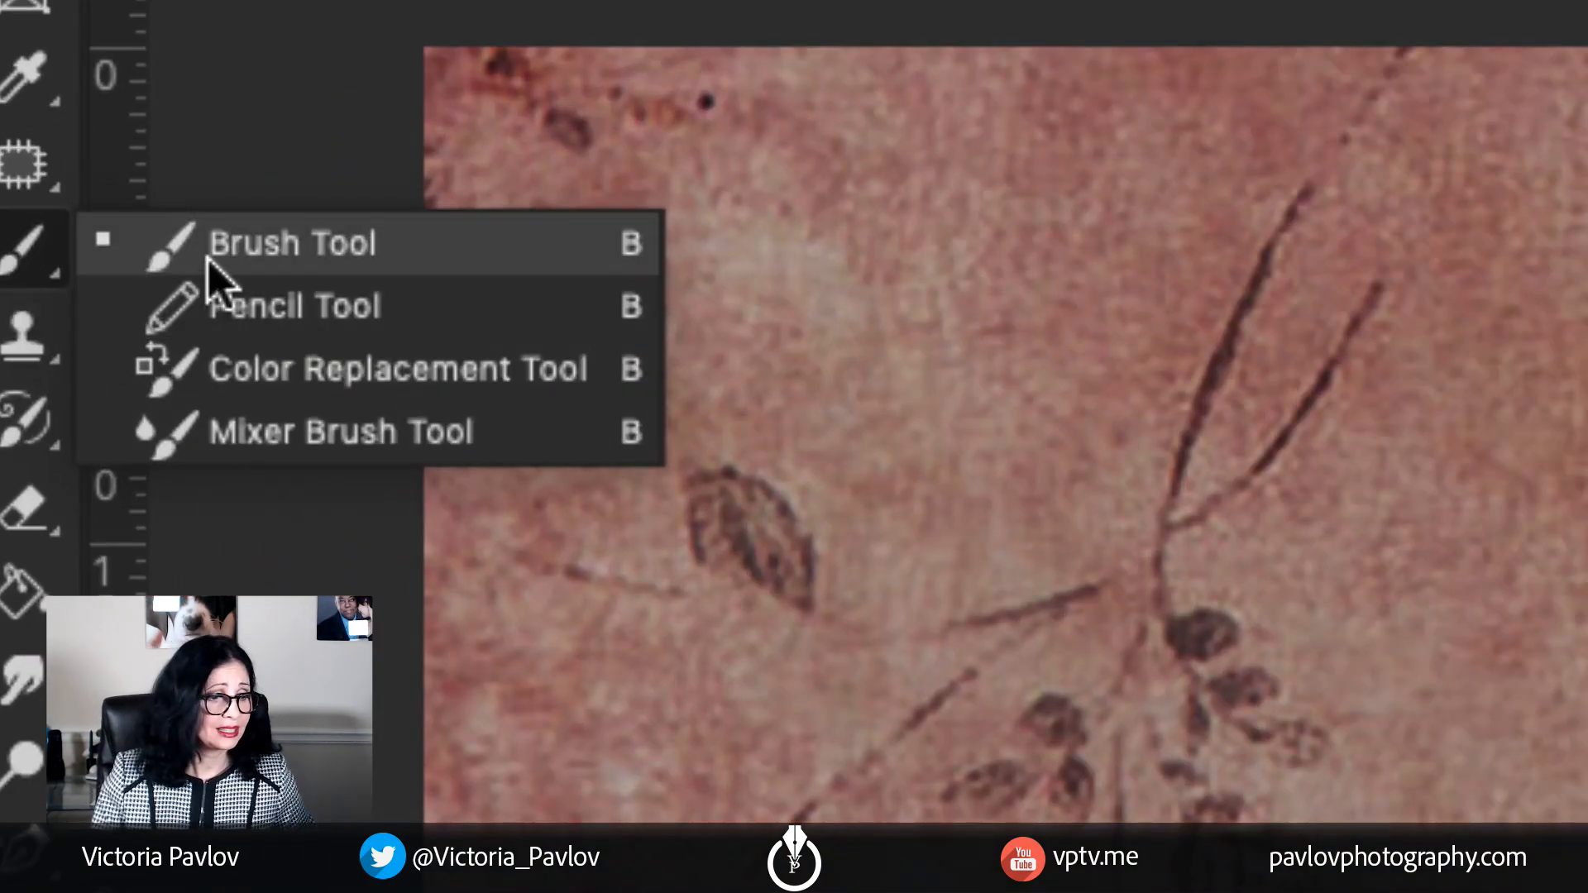
left_click(297, 434)
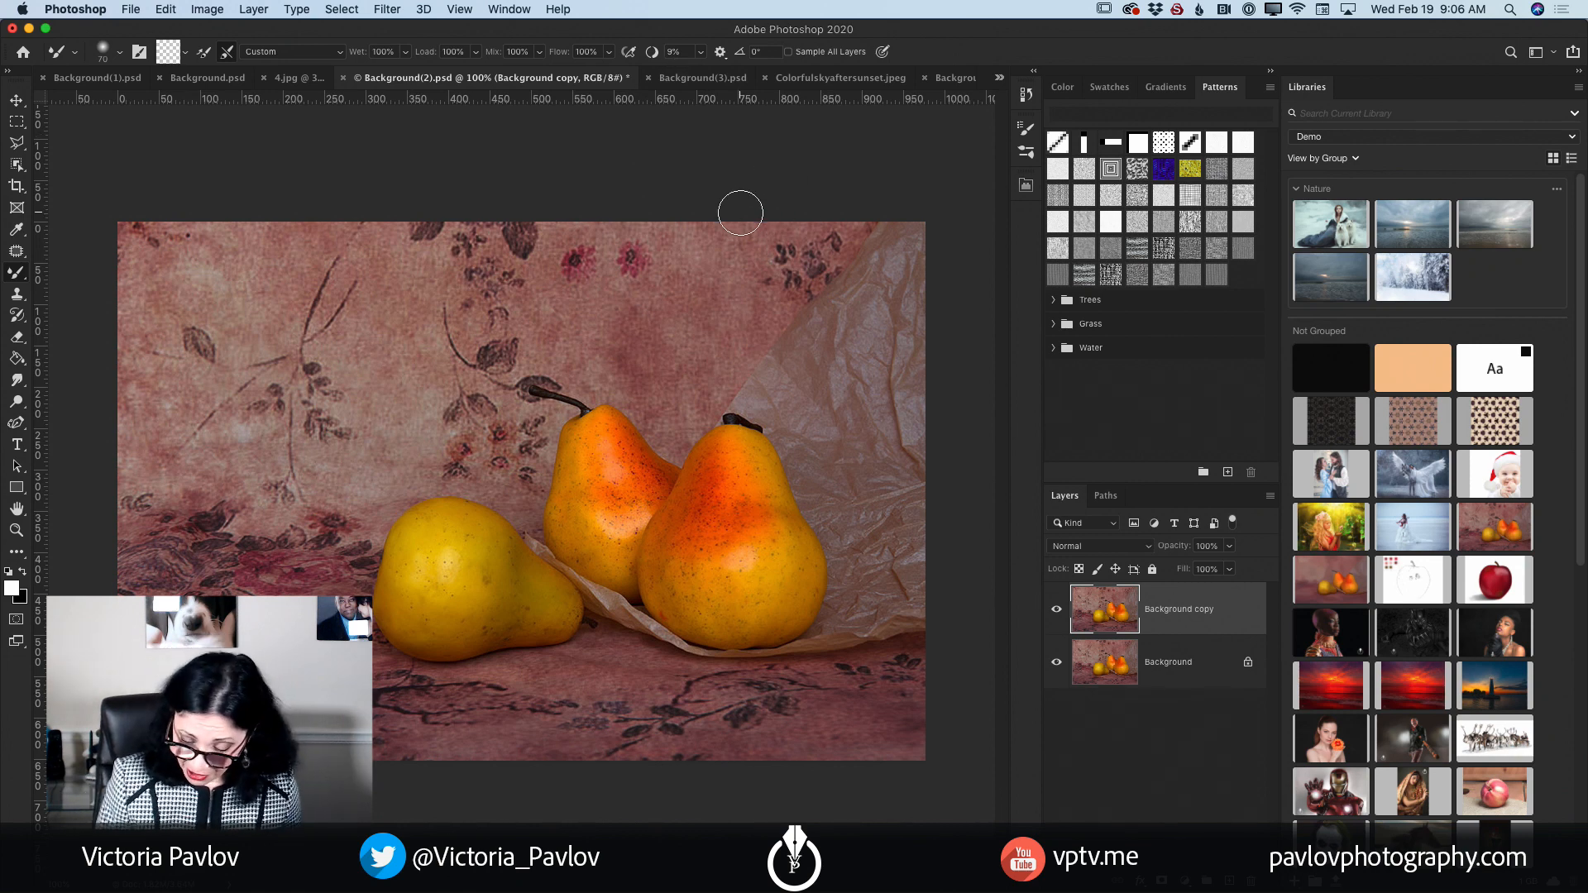
key("bracketleft")
key("bracketleft")
key("bracketleft")
key("bracketleft")
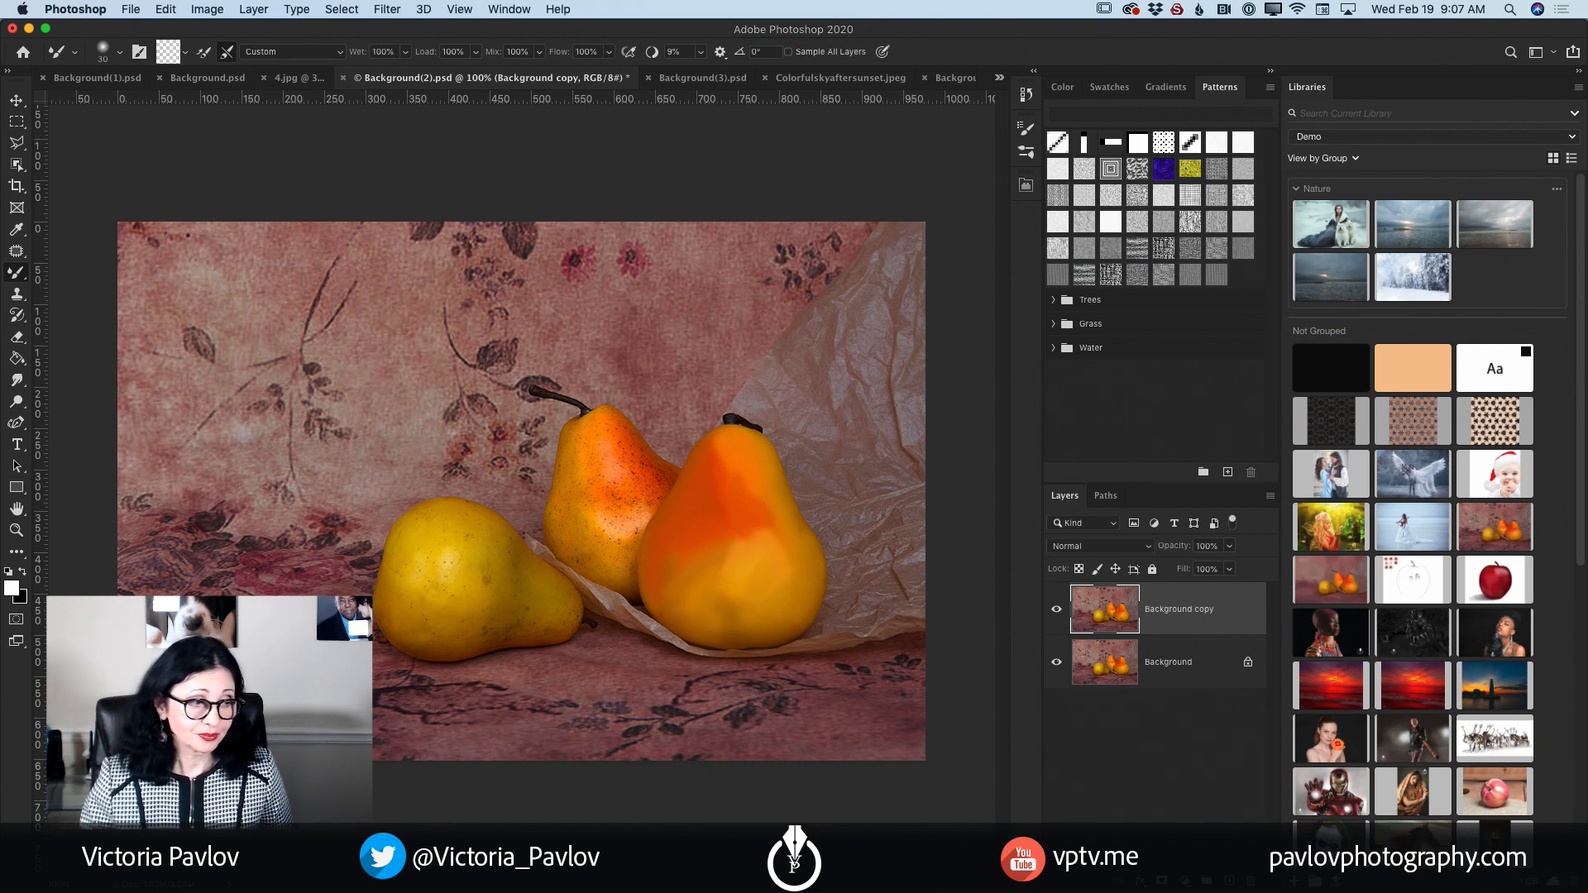
Step: Change to the regular Brush tool, show the brush presets list and enlarge it across most of the canvas
right_click(18, 275)
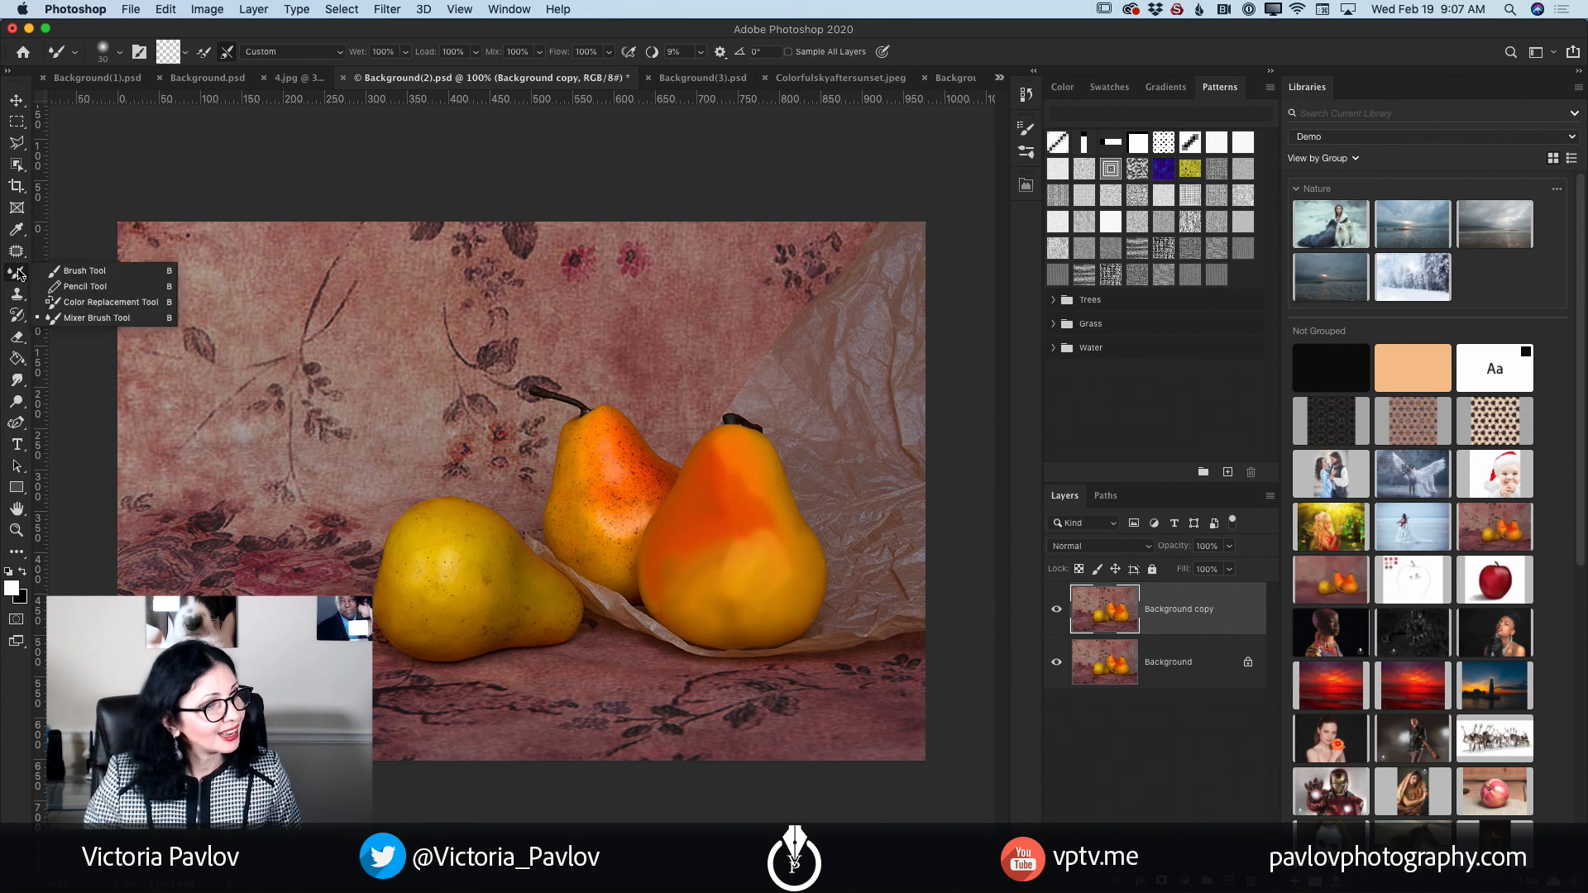
left_click(75, 268)
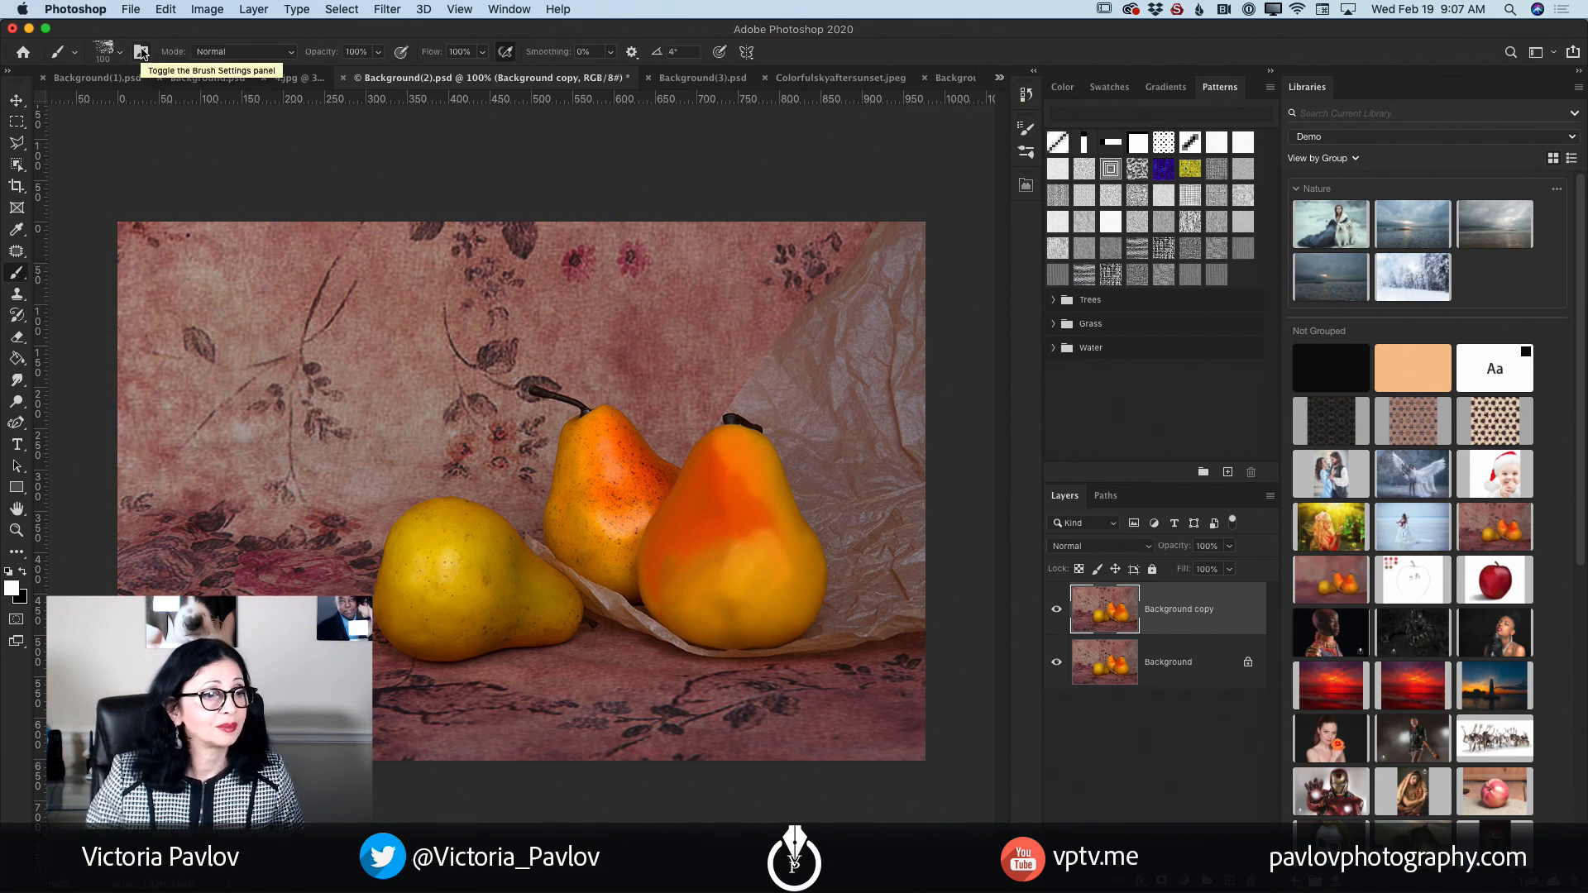
left_click(1027, 132)
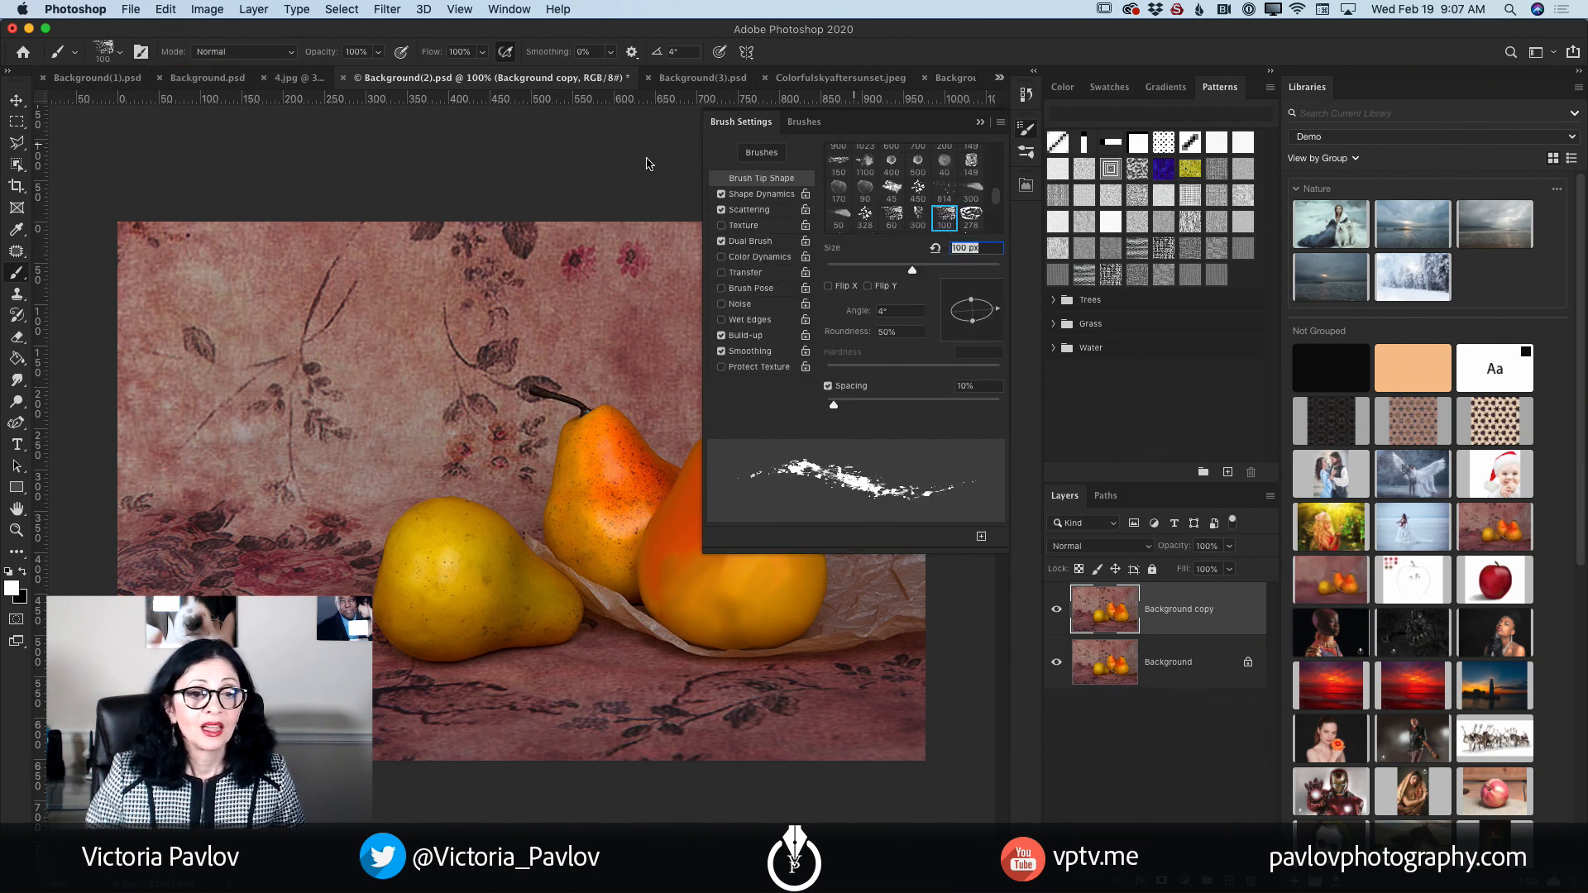
left_click(804, 121)
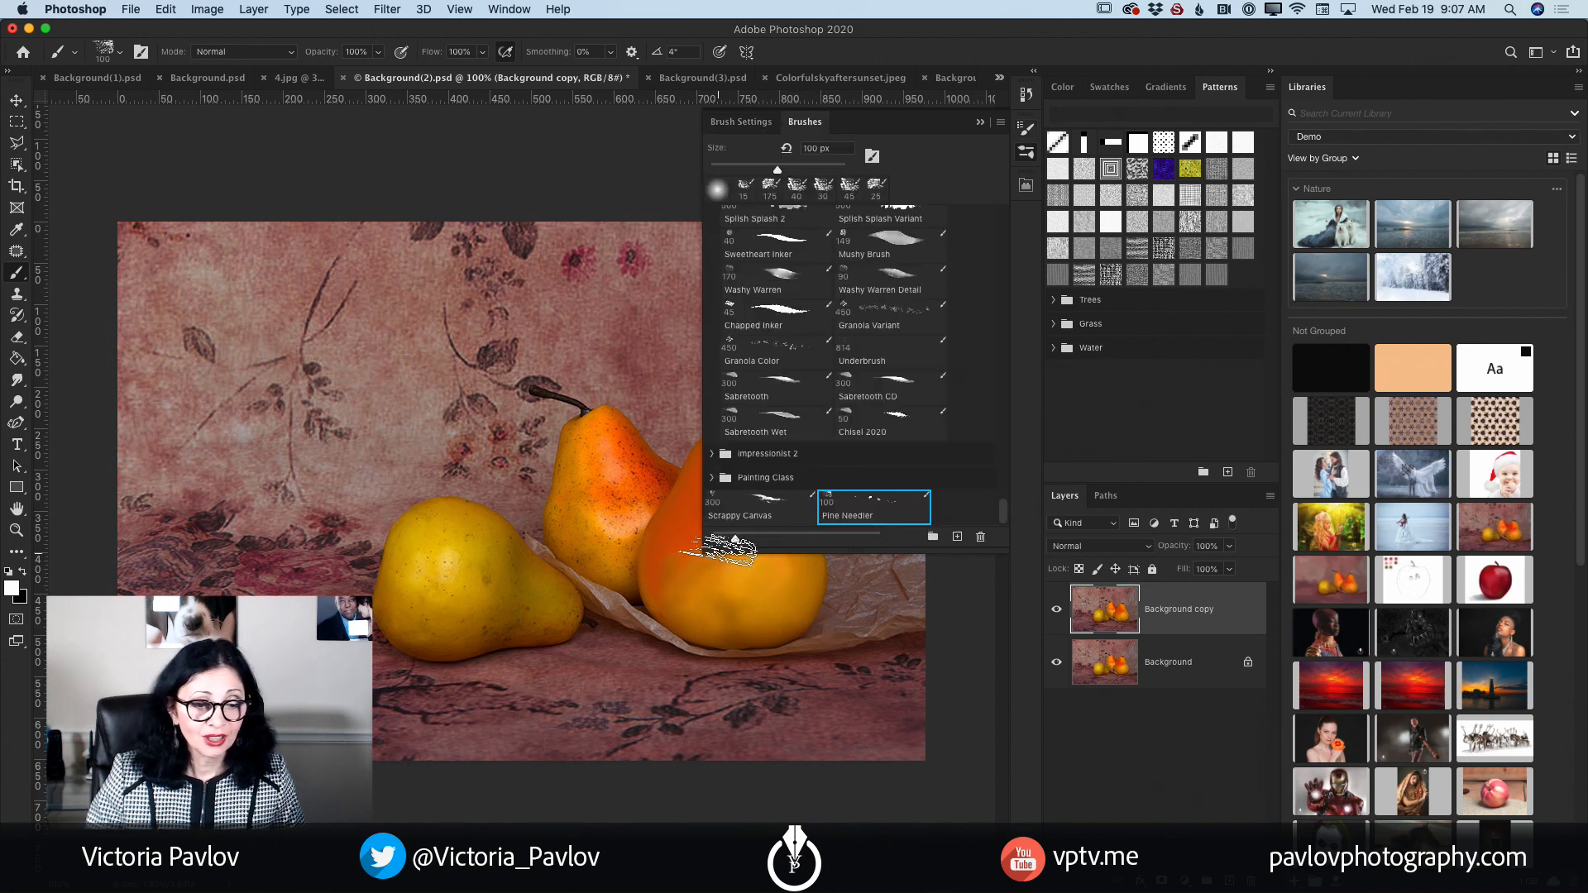
mouse_move(704, 549)
left_mouse_down()
mouse_move(195, 745)
mouse_move(184, 796)
left_mouse_up()
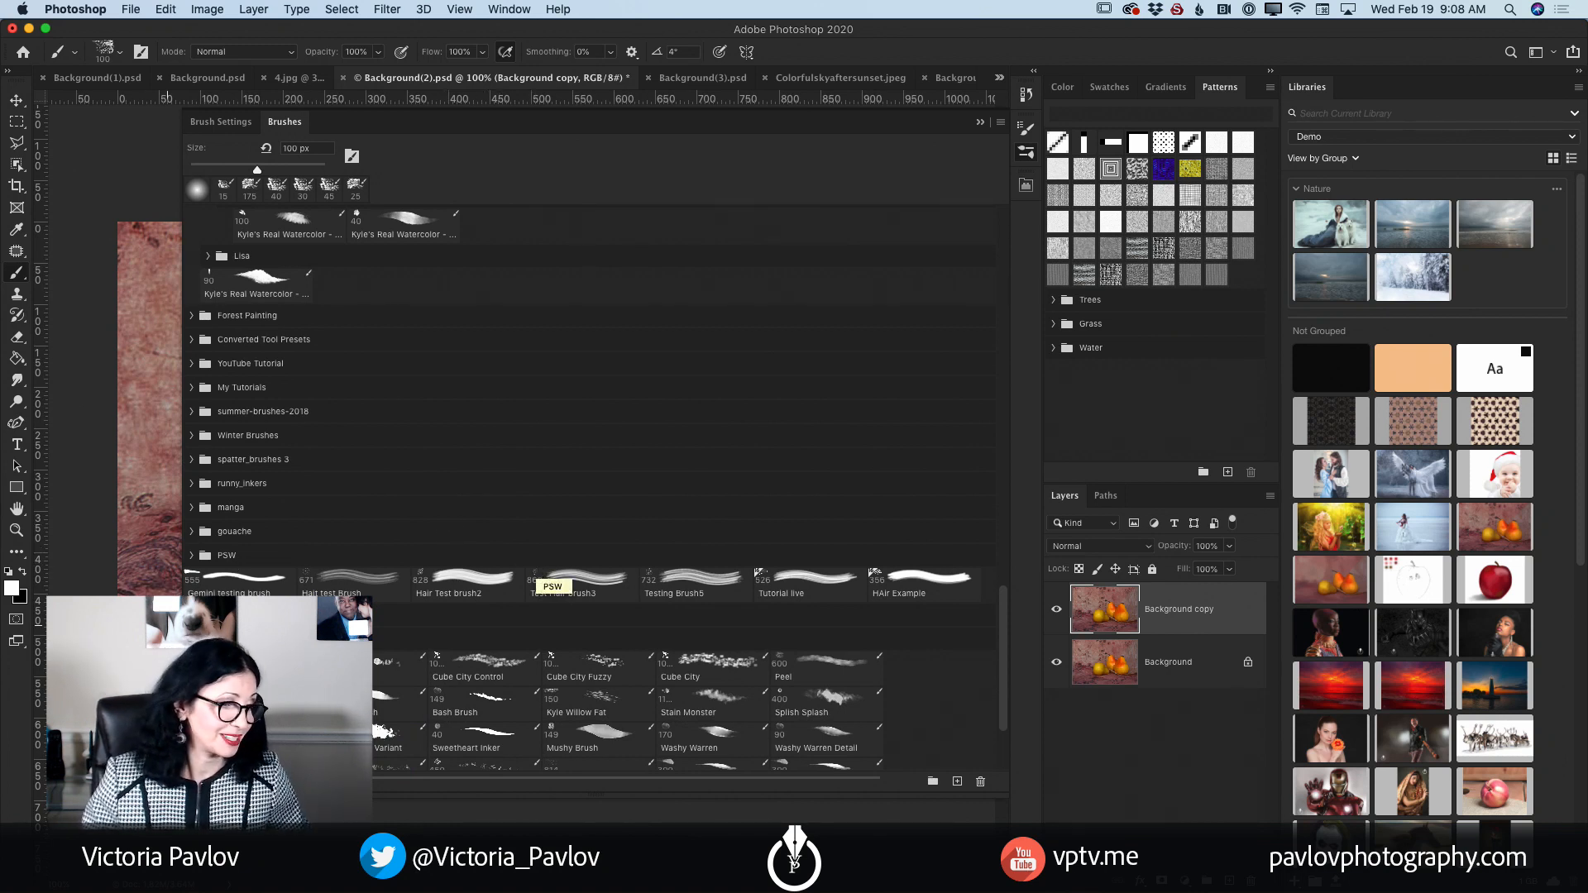
Step: Collapse the My Favorite Watercolor Brushes group in the brush presets
scroll(455, 577, "up", 5)
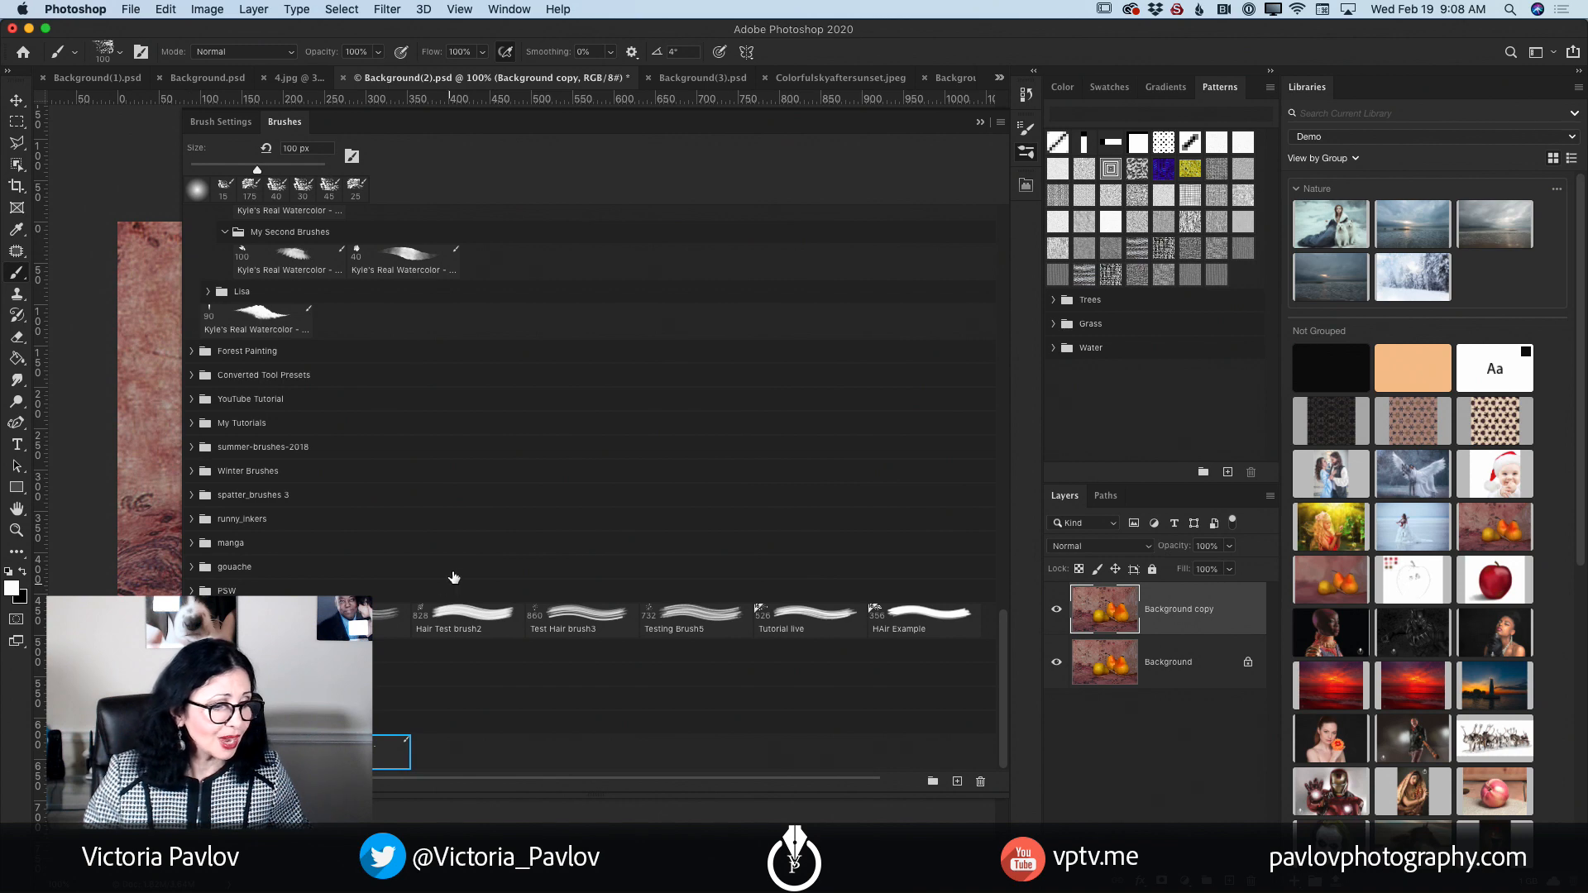
scroll(454, 577, "up", 5)
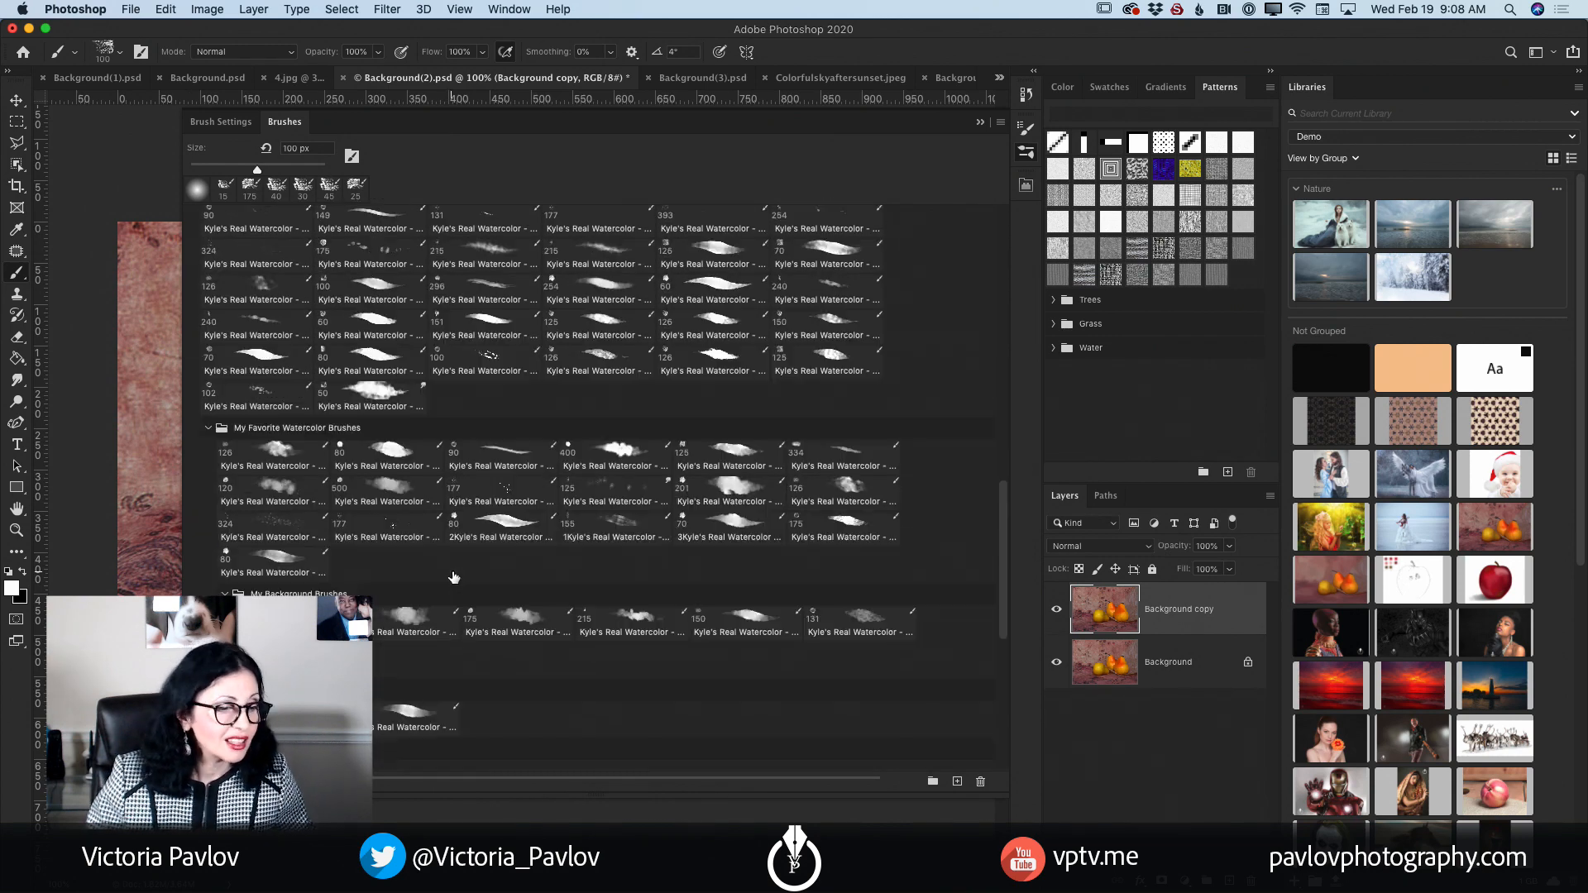
left_click(209, 428)
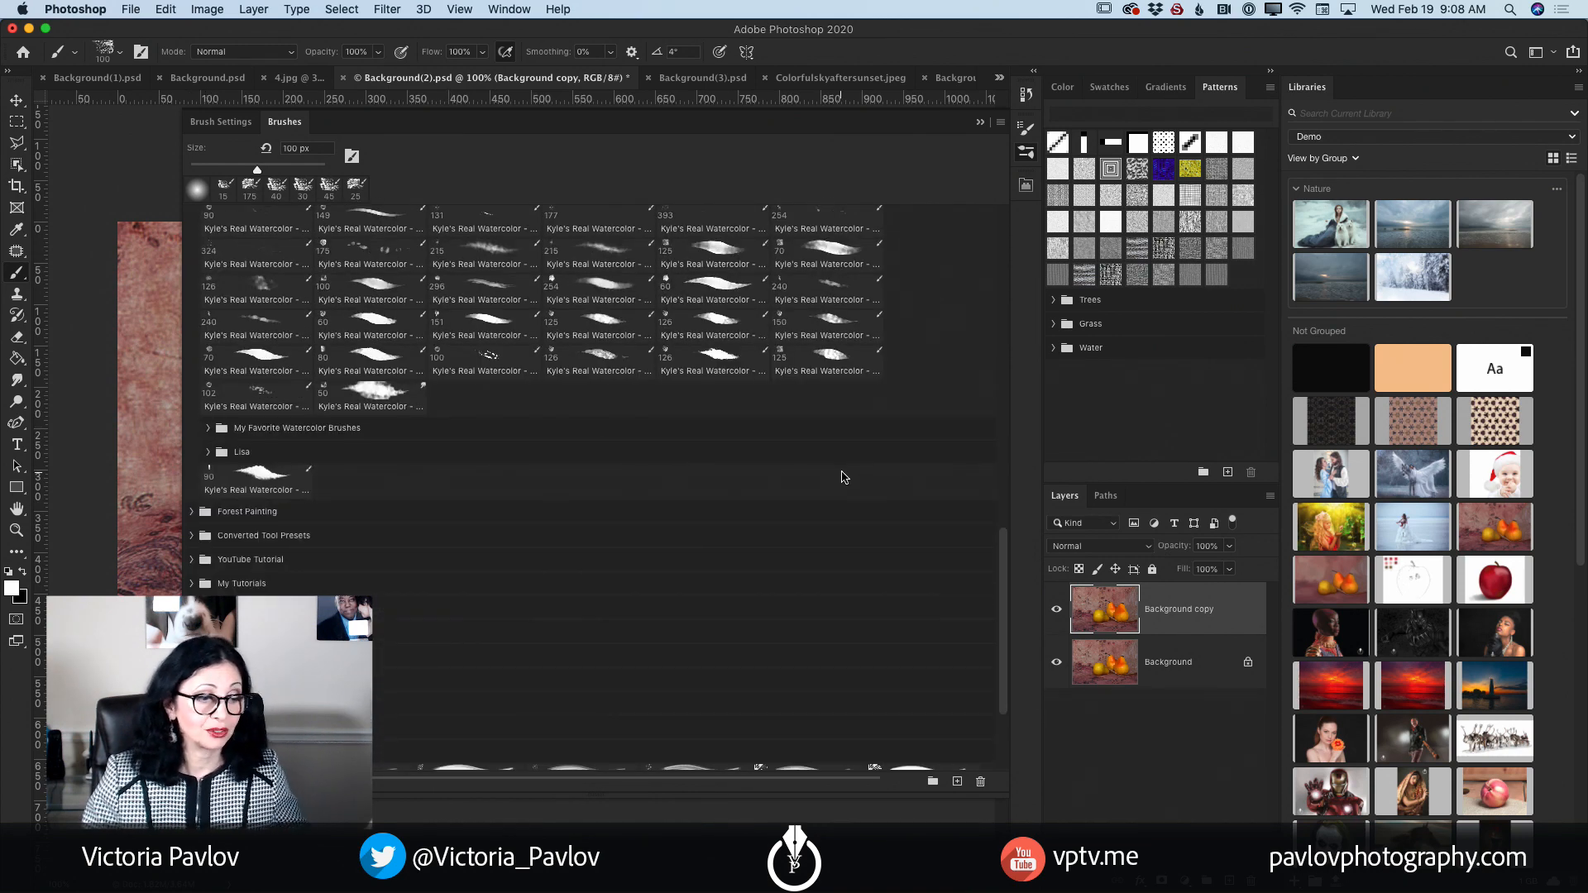
Step: Collapse the watercolor brush group and look through the folders in the brush presets list
scroll(248, 266, "up", 10)
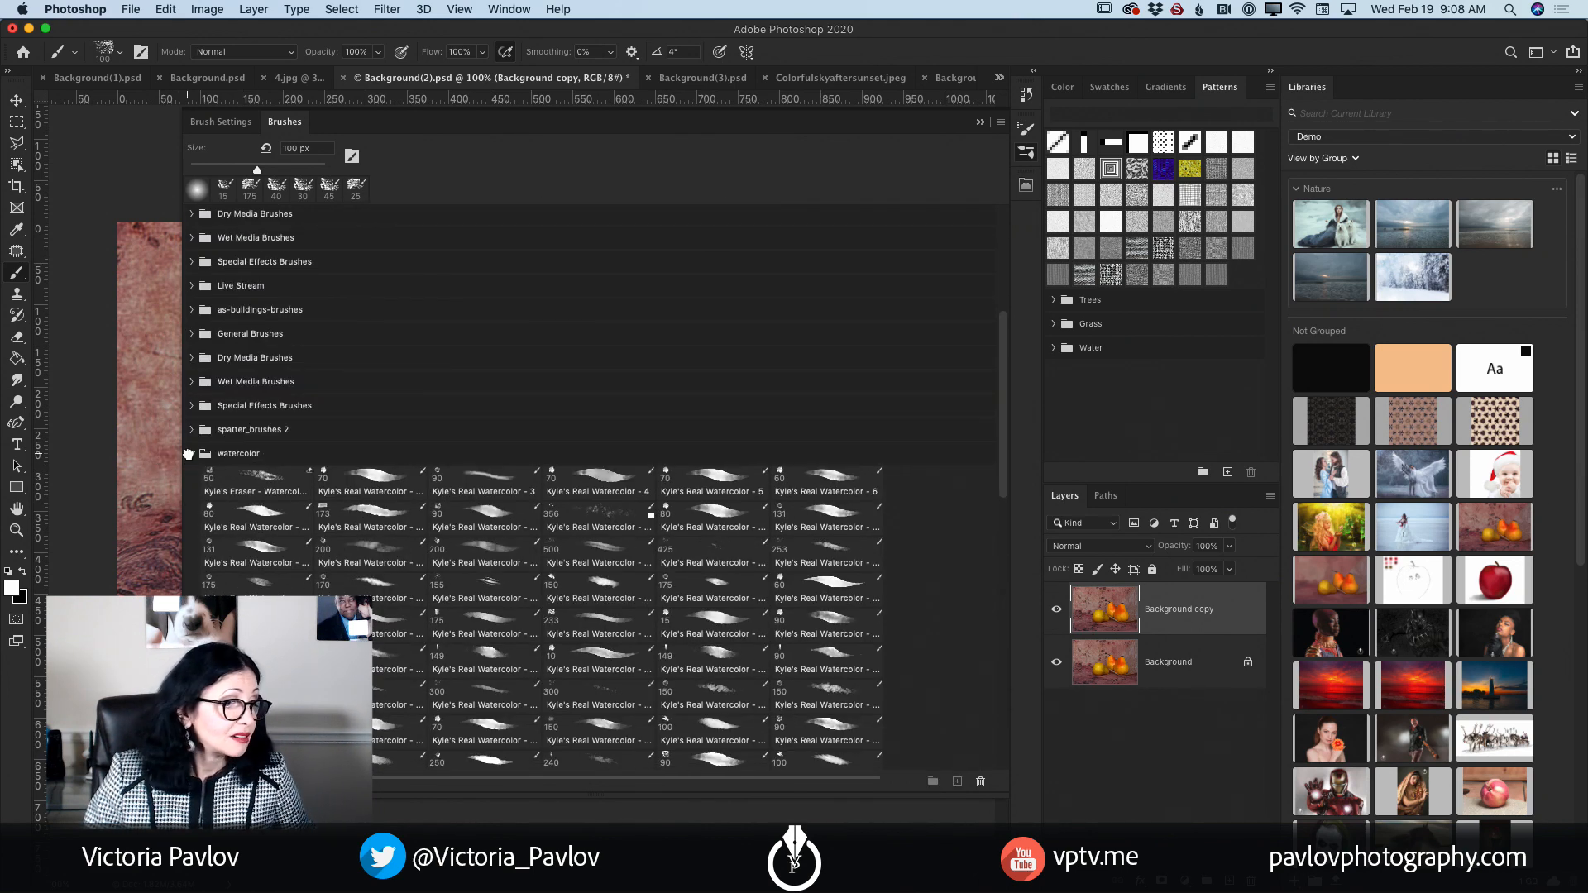
left_click(192, 454)
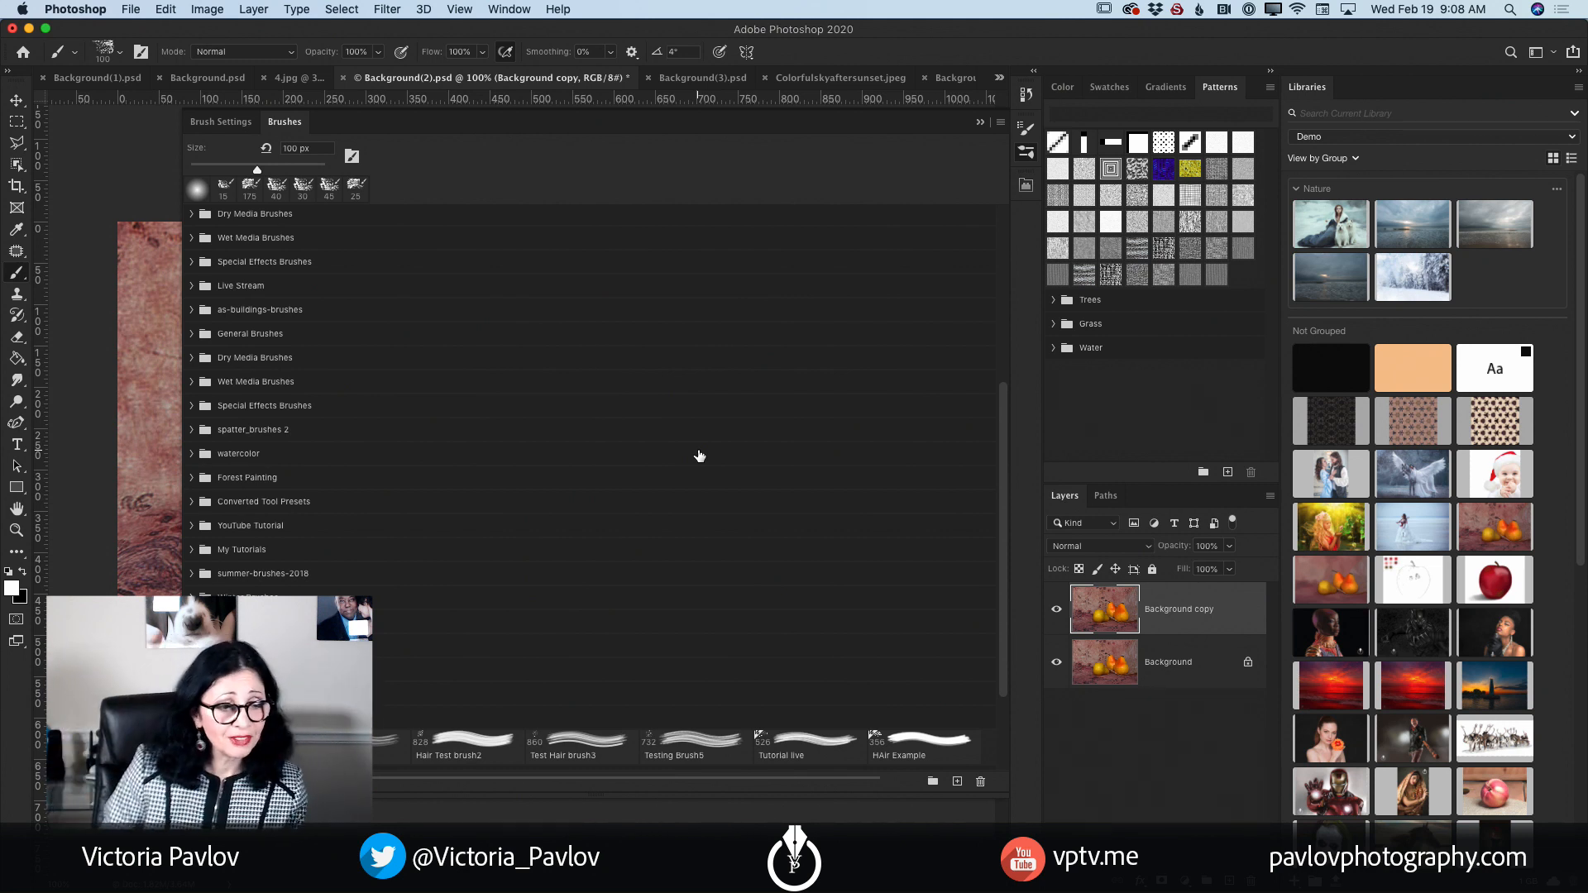
scroll(699, 456, "down", 1)
scroll(699, 456, "down", 3)
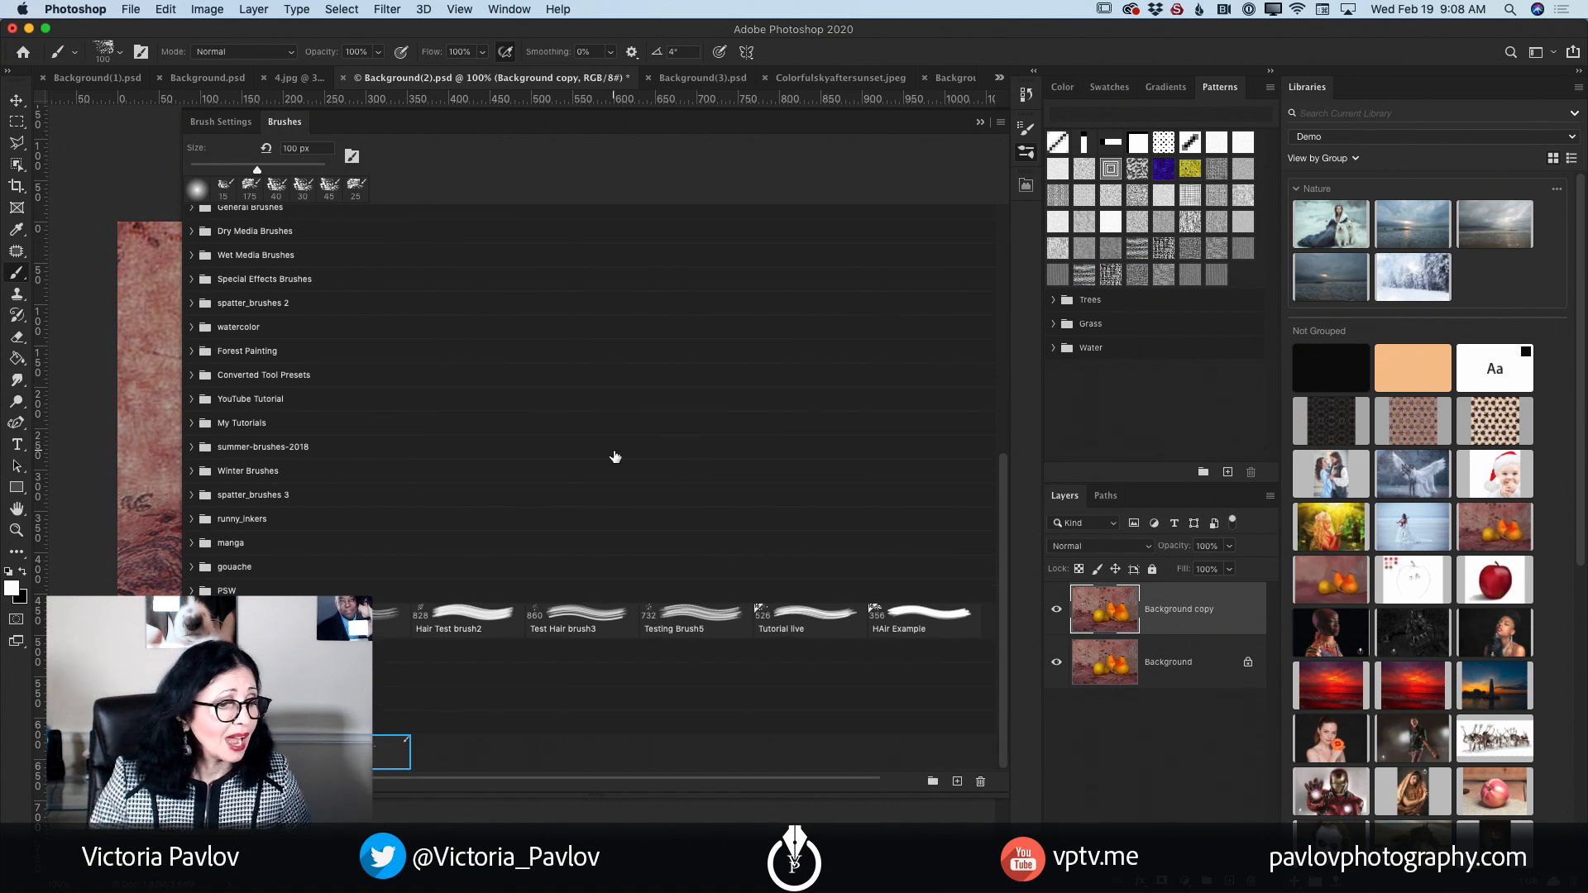
scroll(616, 457, "up", 2)
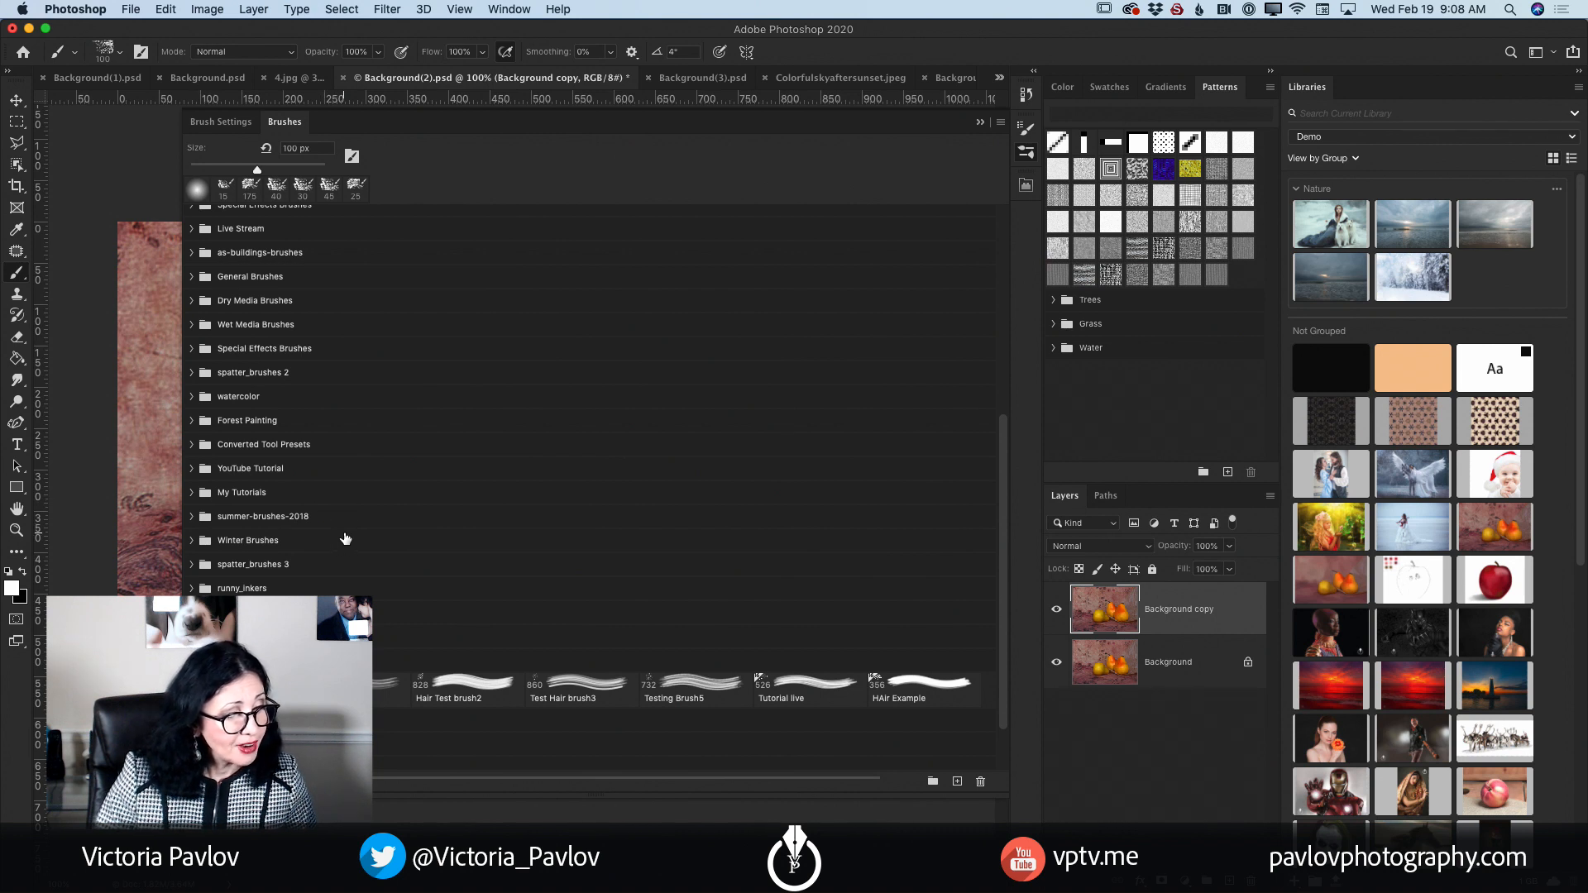
scroll(346, 539, "up", 1)
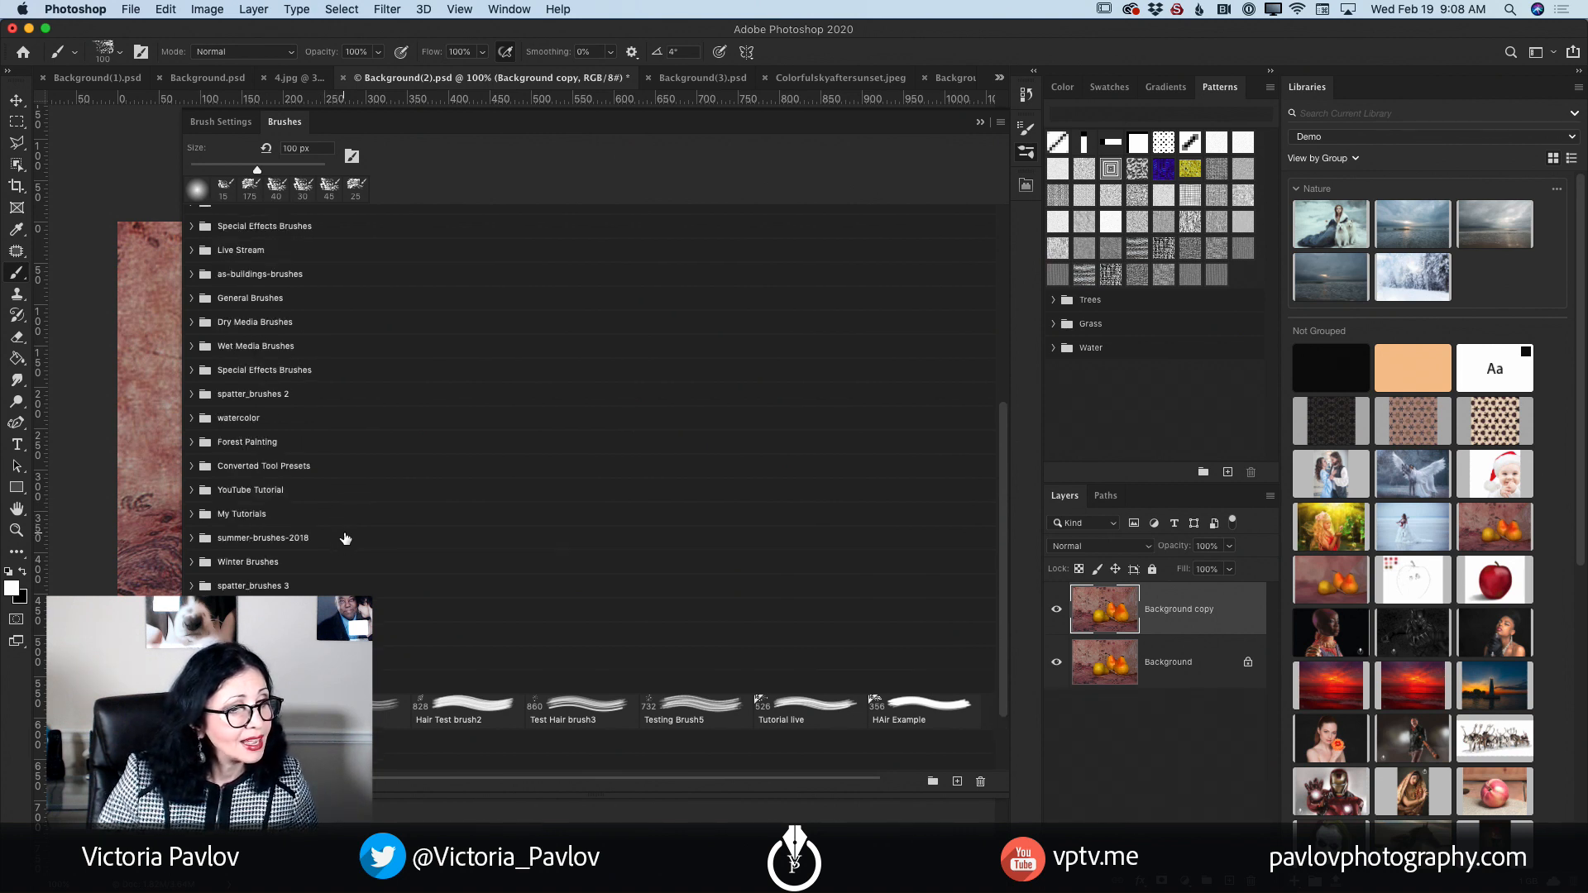
scroll(346, 539, "up", 3)
scroll(345, 539, "down", 5)
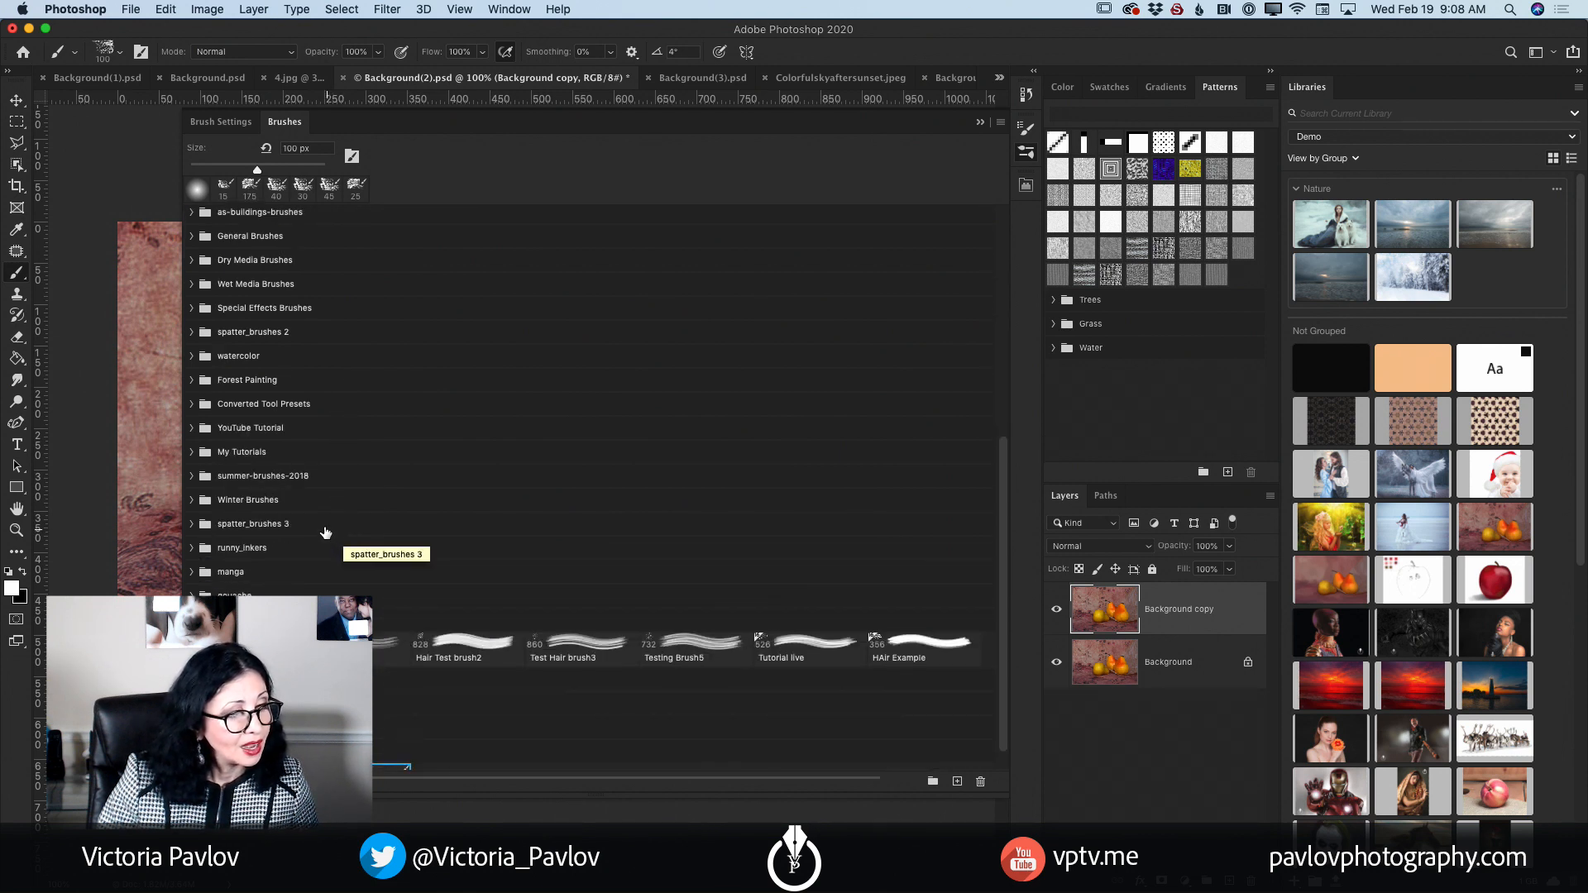
scroll(310, 504, "down", 1)
scroll(309, 502, "down", 1)
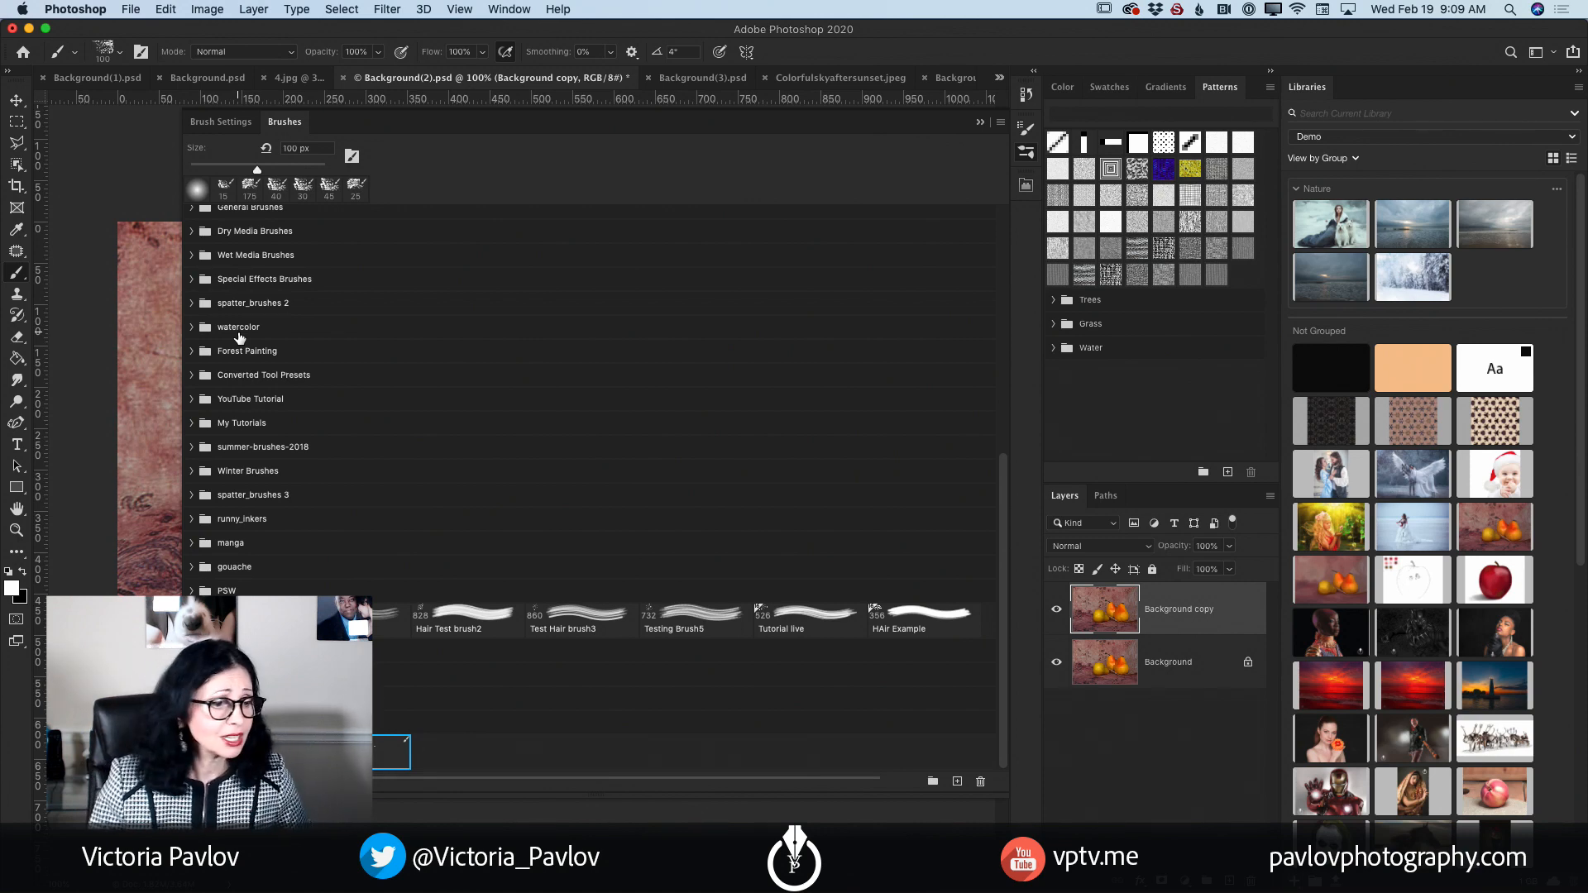
Step: Check the contents of the spatter_brushes 2 group, collapse it, and expand the watercolor group to examine its brushes
left_click(193, 305)
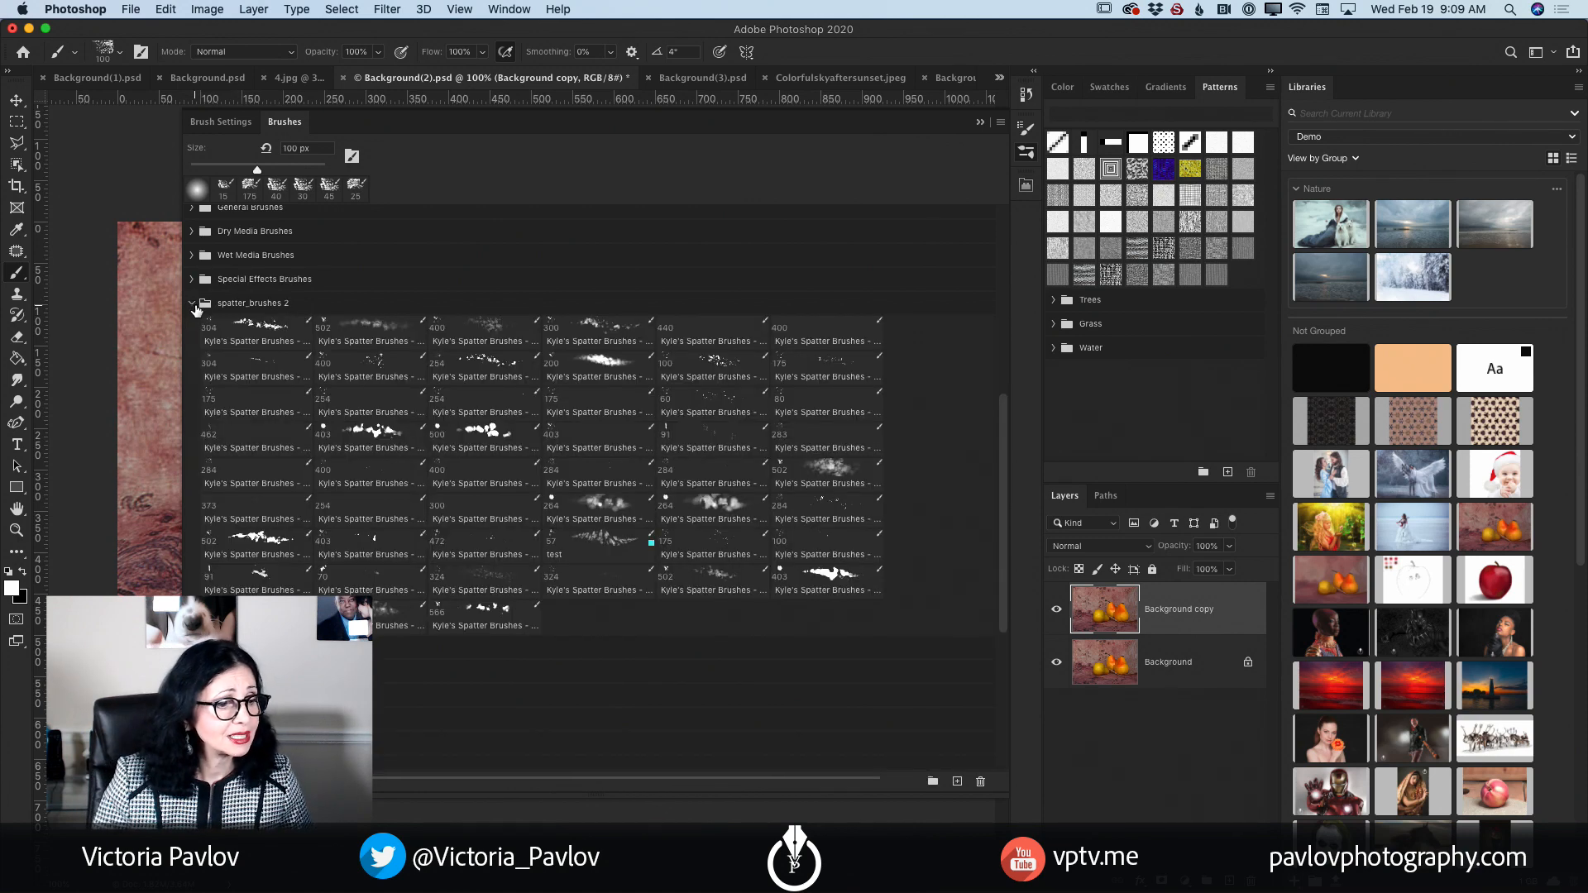
left_click(193, 304)
left_click(193, 328)
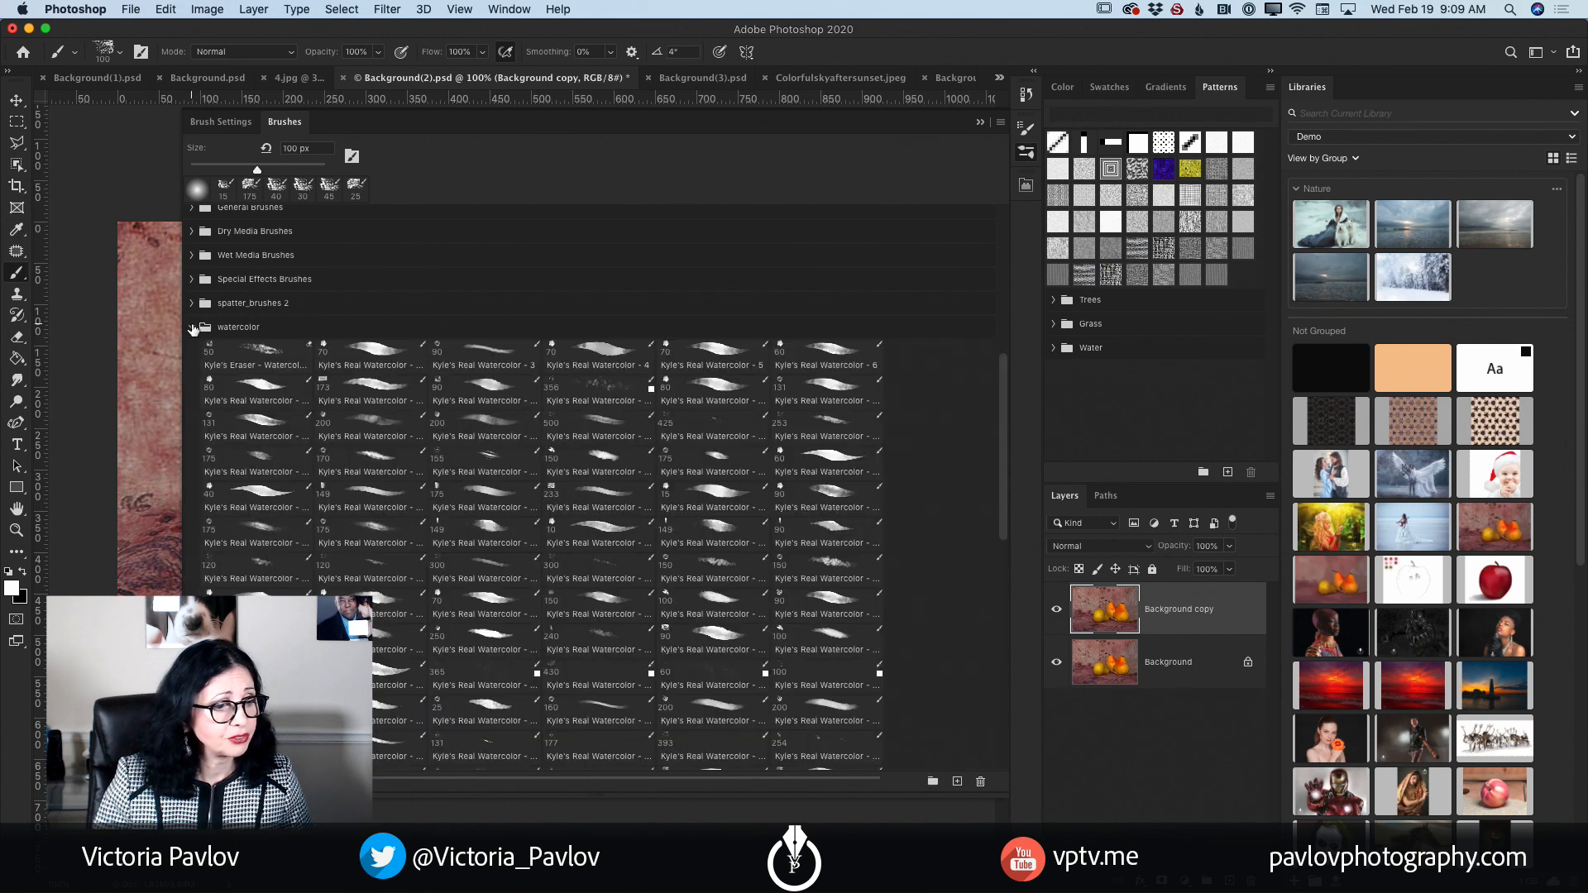
scroll(452, 577, "down", 10)
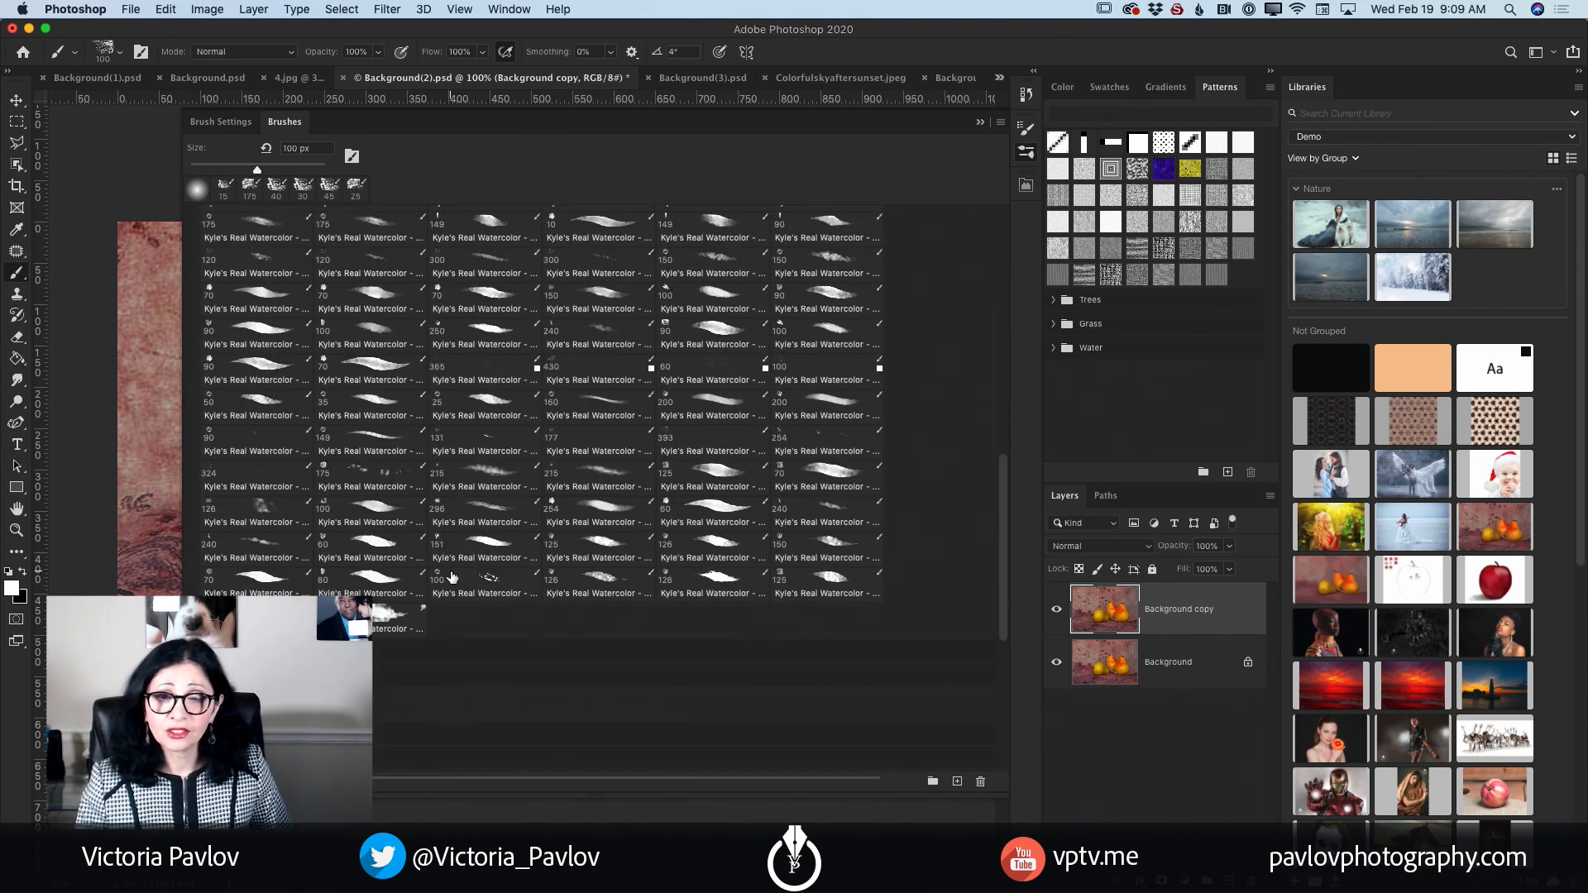
scroll(452, 576, "down", 2)
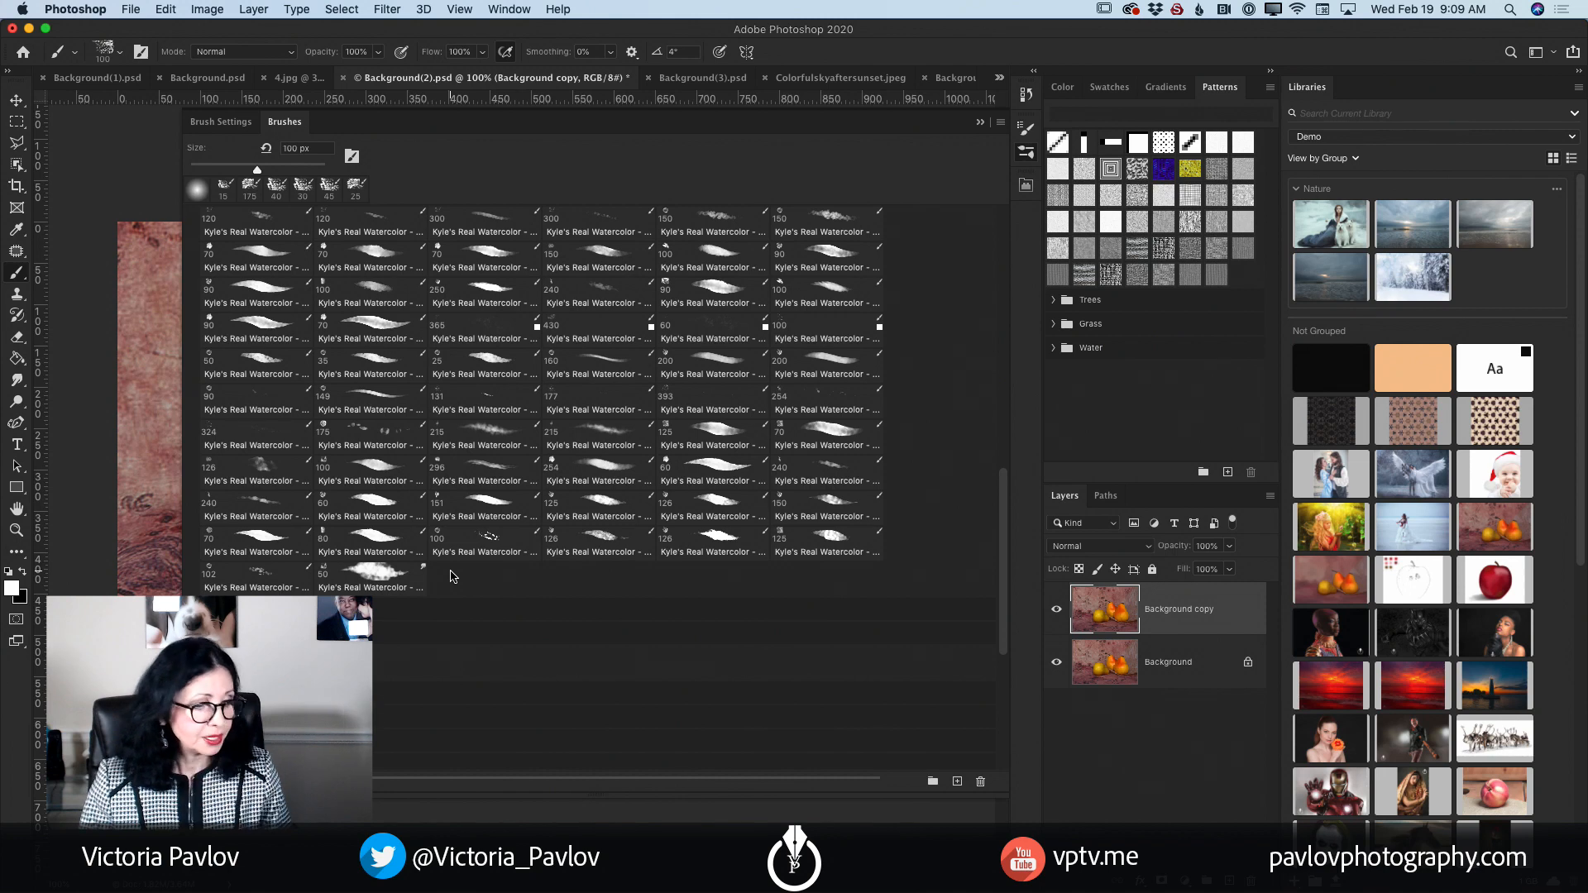
scroll(452, 577, "up", 5)
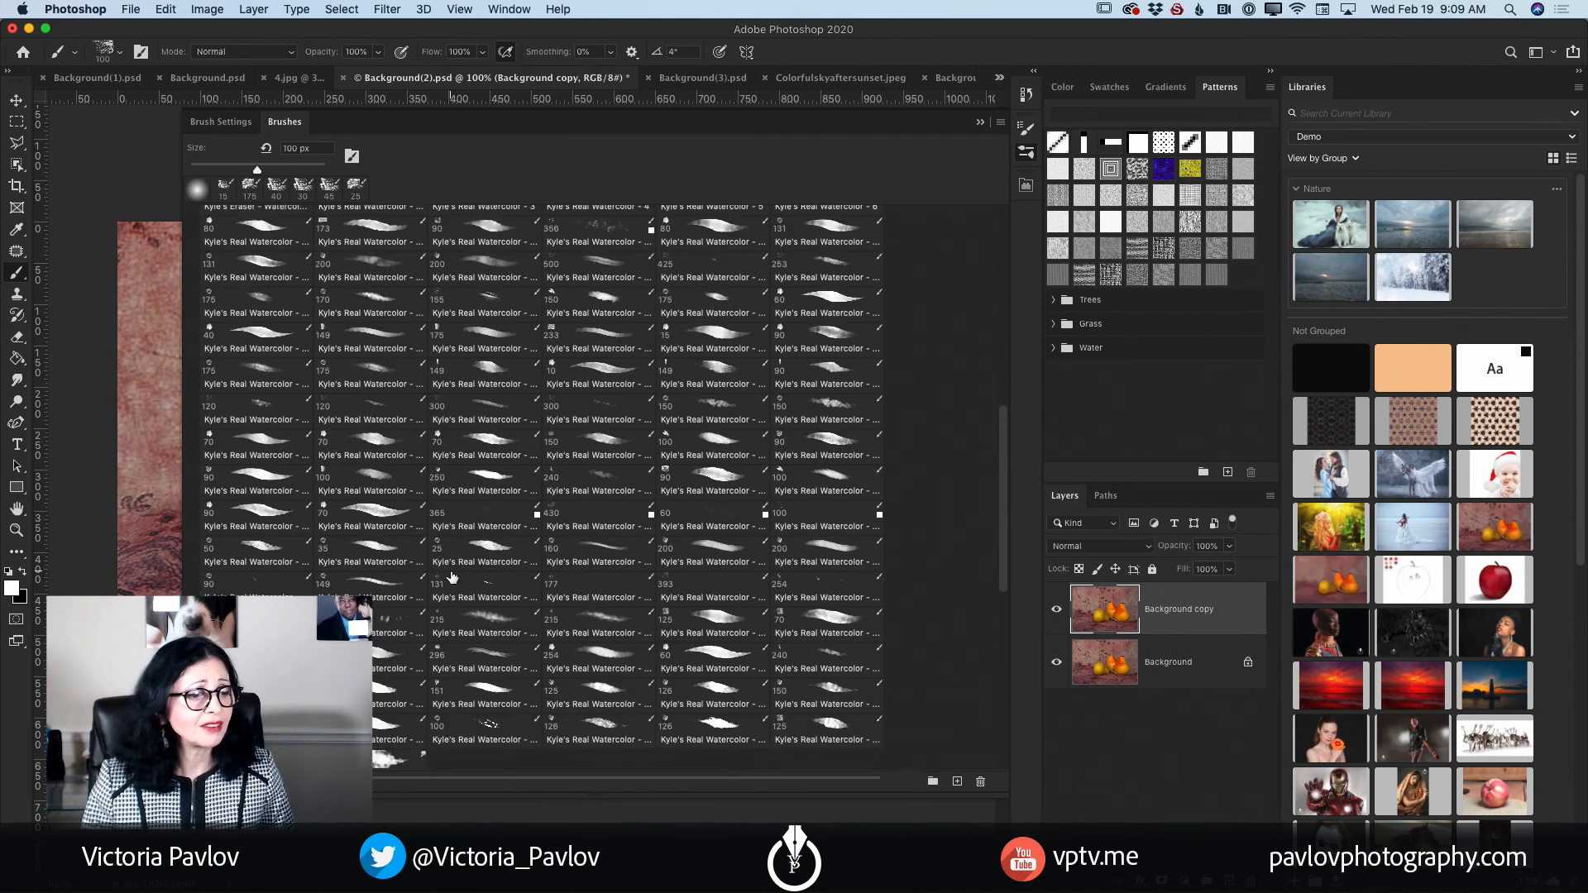
scroll(451, 576, "down", 5)
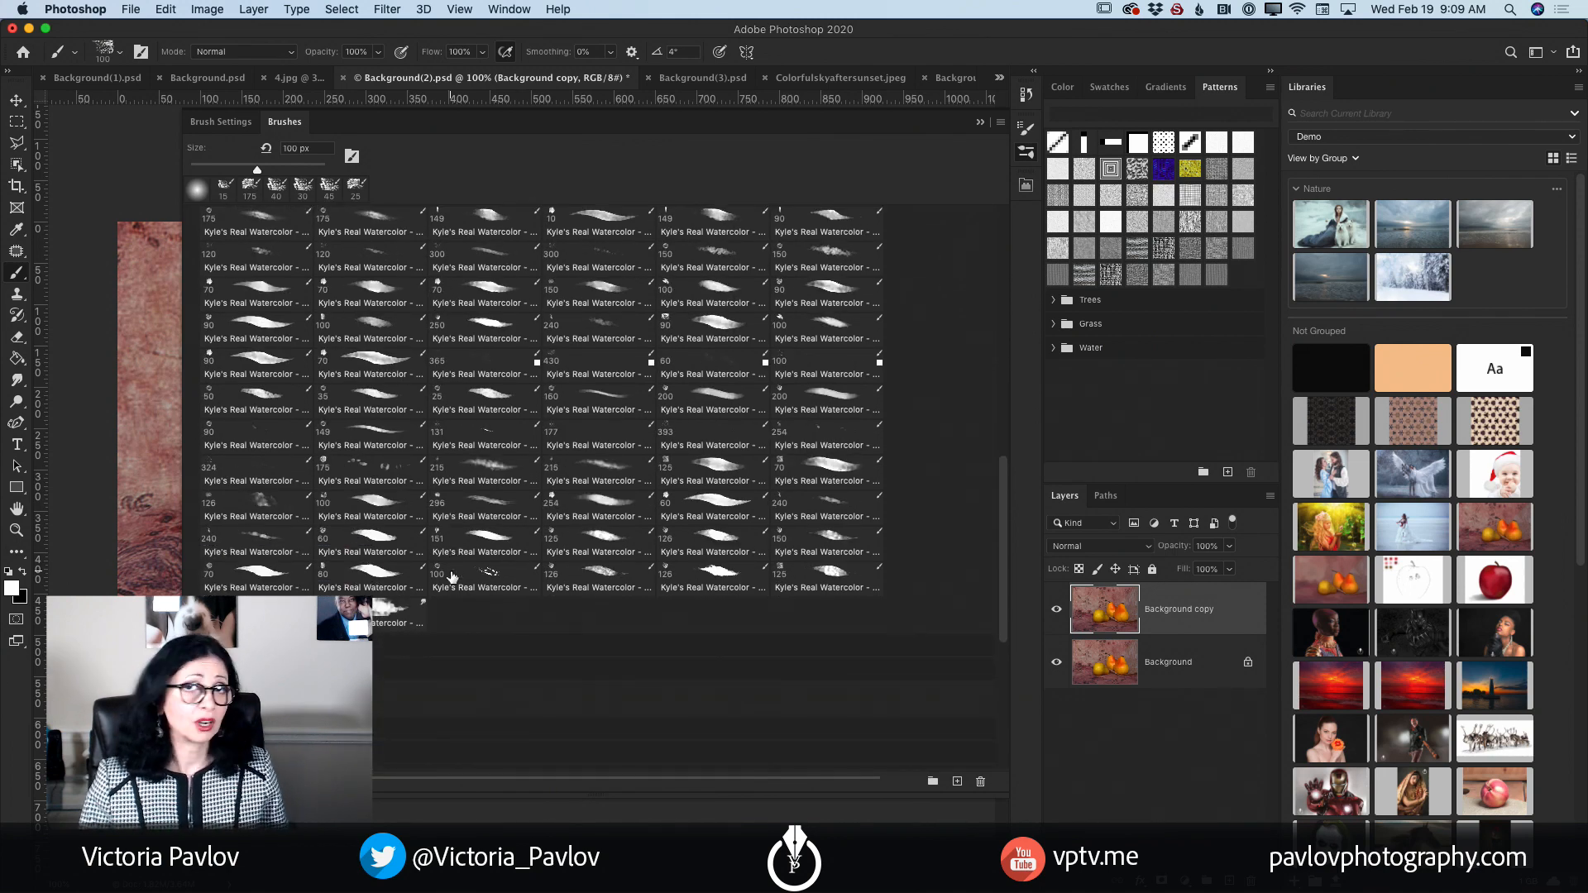
Step: Expand the My Favorite Watercolor Brushes subgroup, examine its brushes and nested groups, and collapse it again
left_click(452, 577)
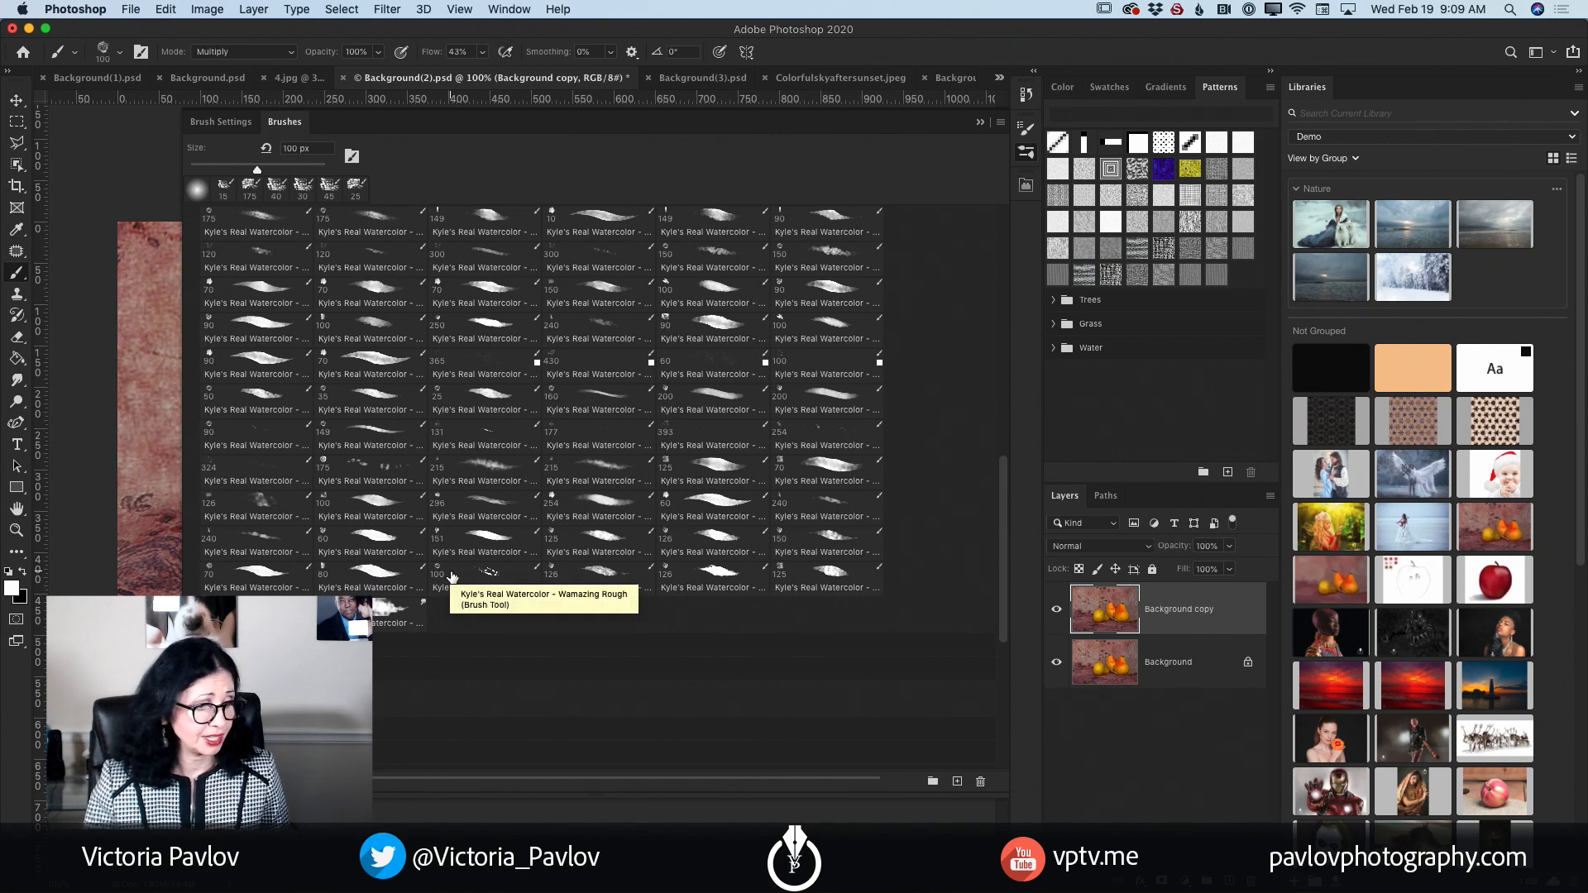
left_click(209, 645)
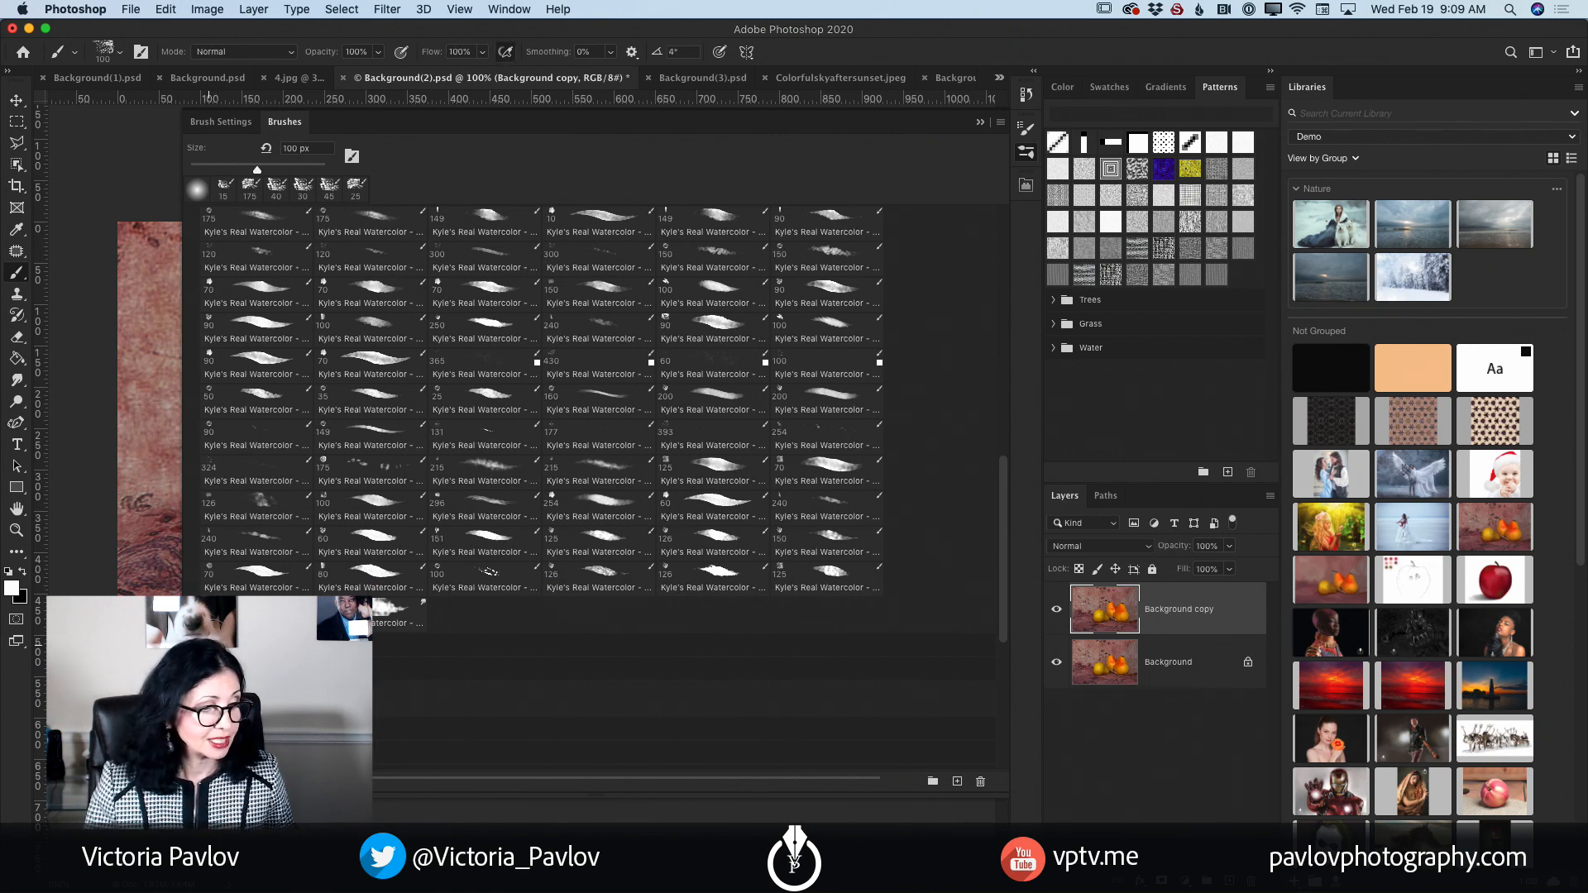
left_click(210, 646)
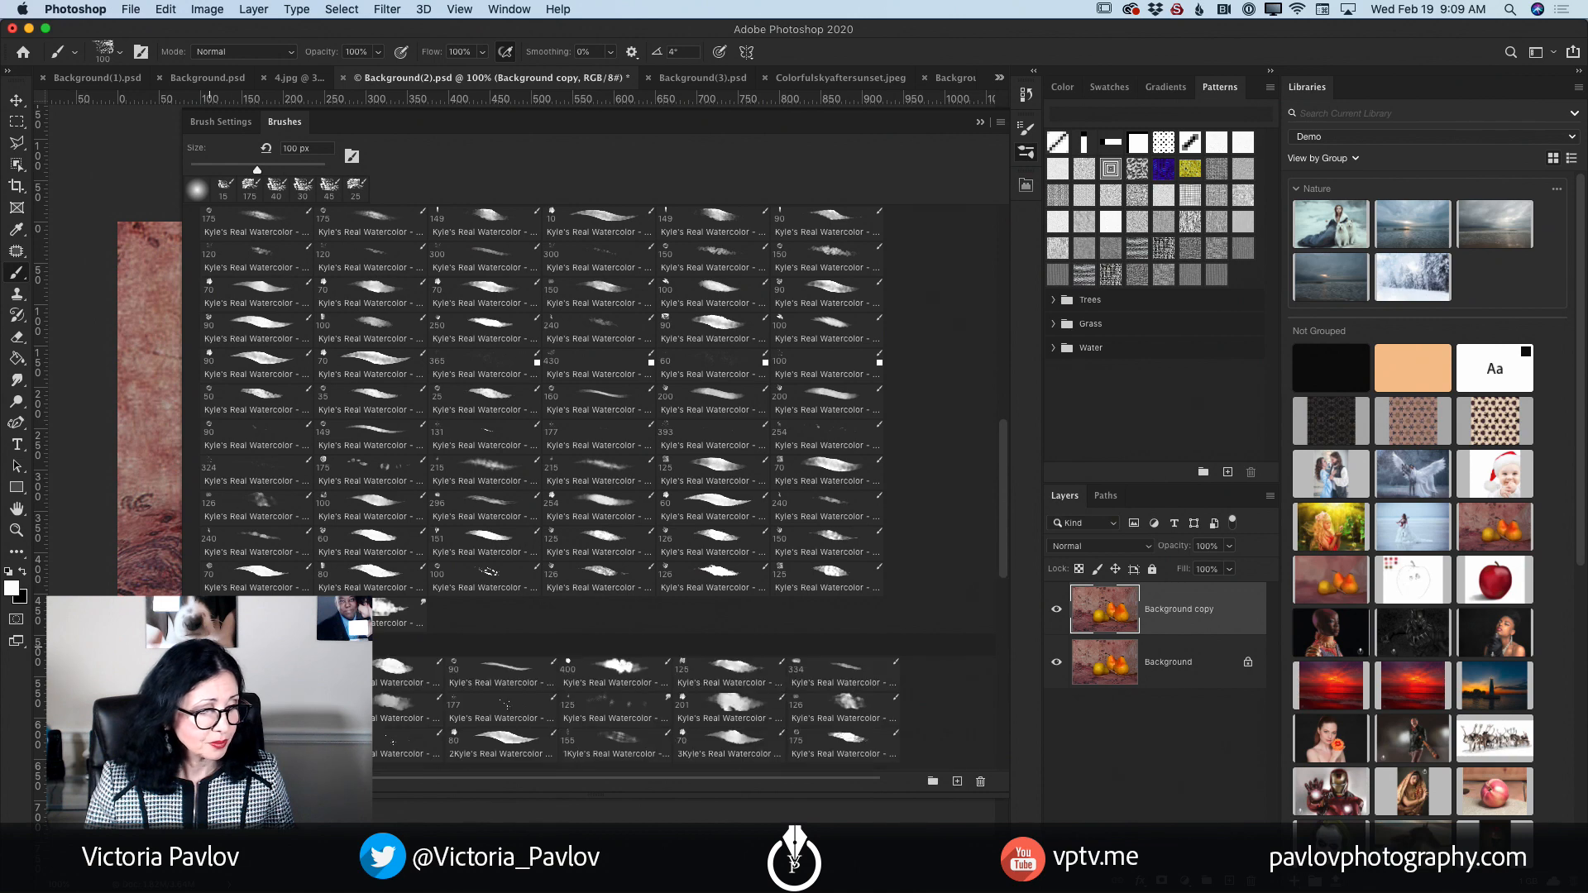
scroll(546, 414, "down", 5)
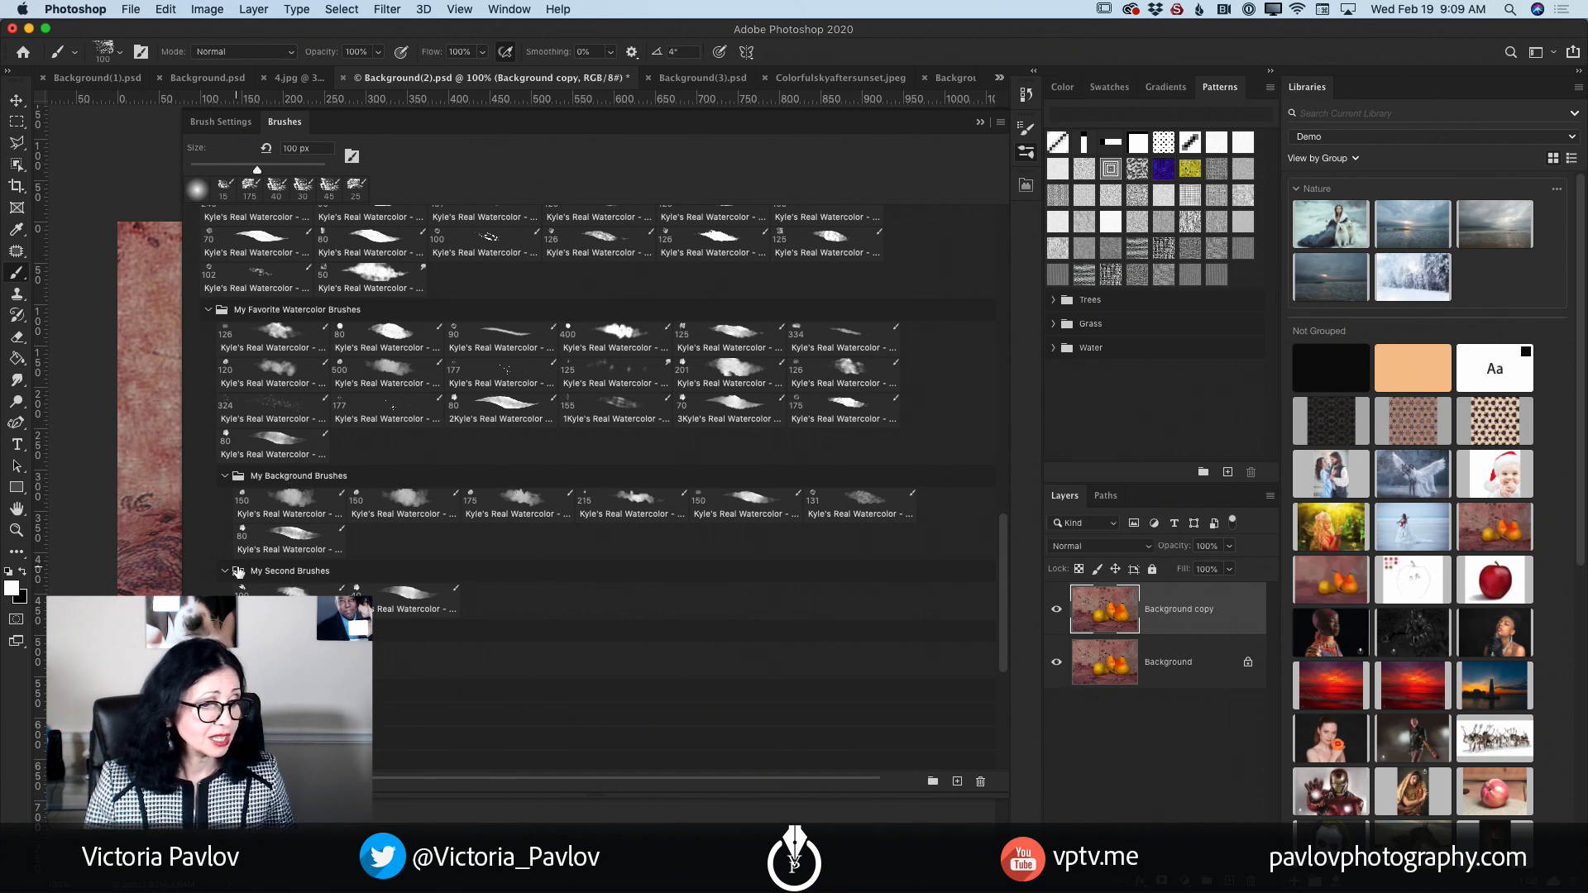
scroll(248, 359, "up", 4)
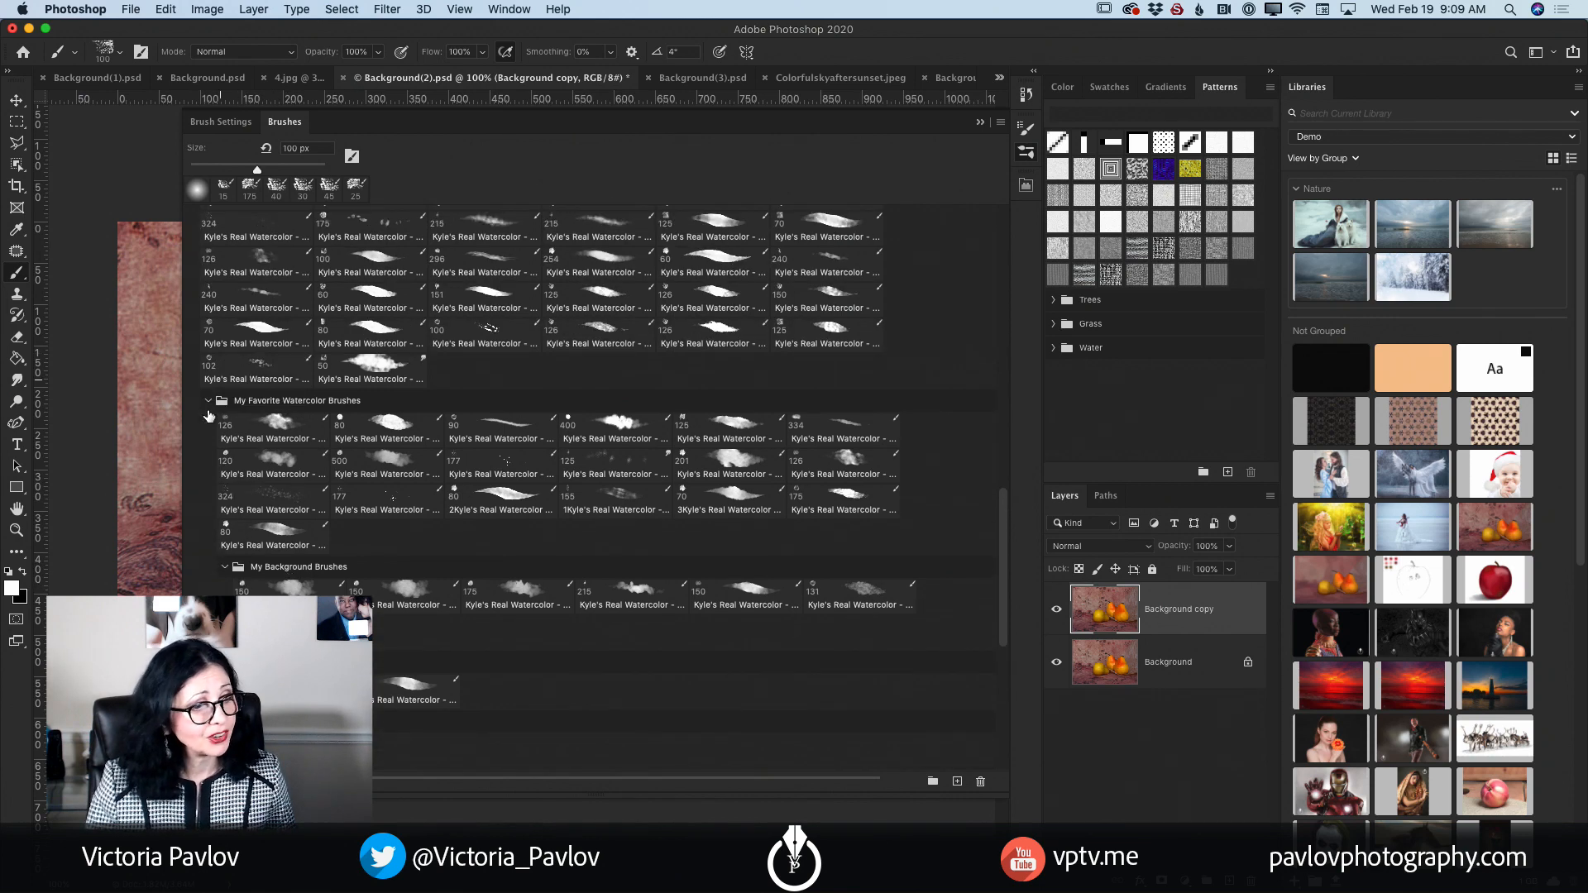
left_click(208, 401)
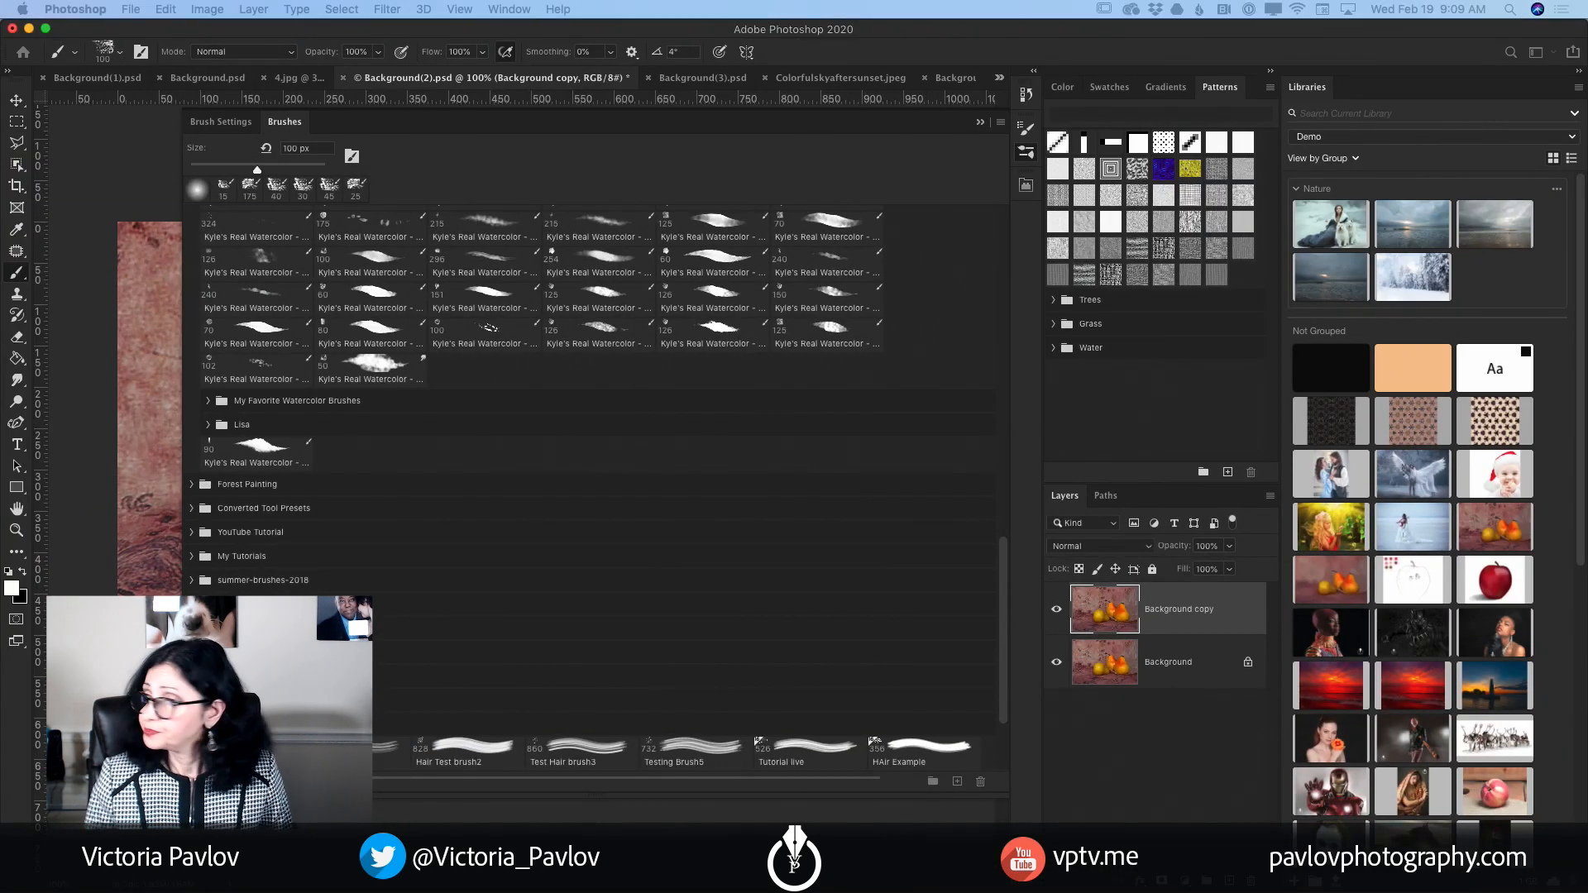
Step: Create a brush preset group named Photoshop Birthday and move the Needler brush from just above into it
left_click_drag(826, 515, 701, 545)
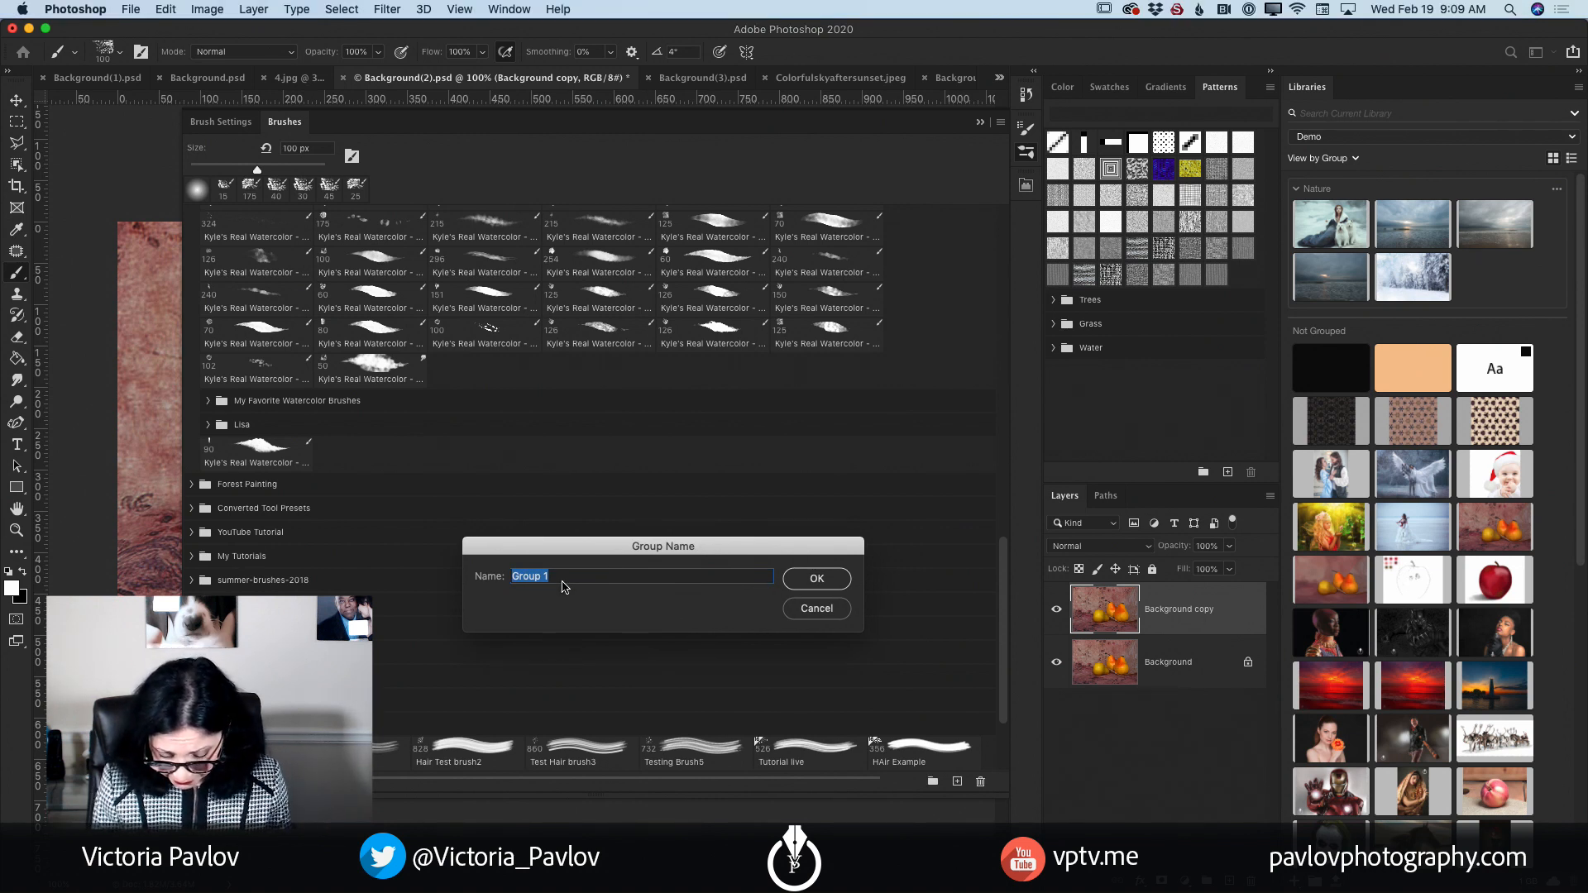
type("Photoshop Birthday")
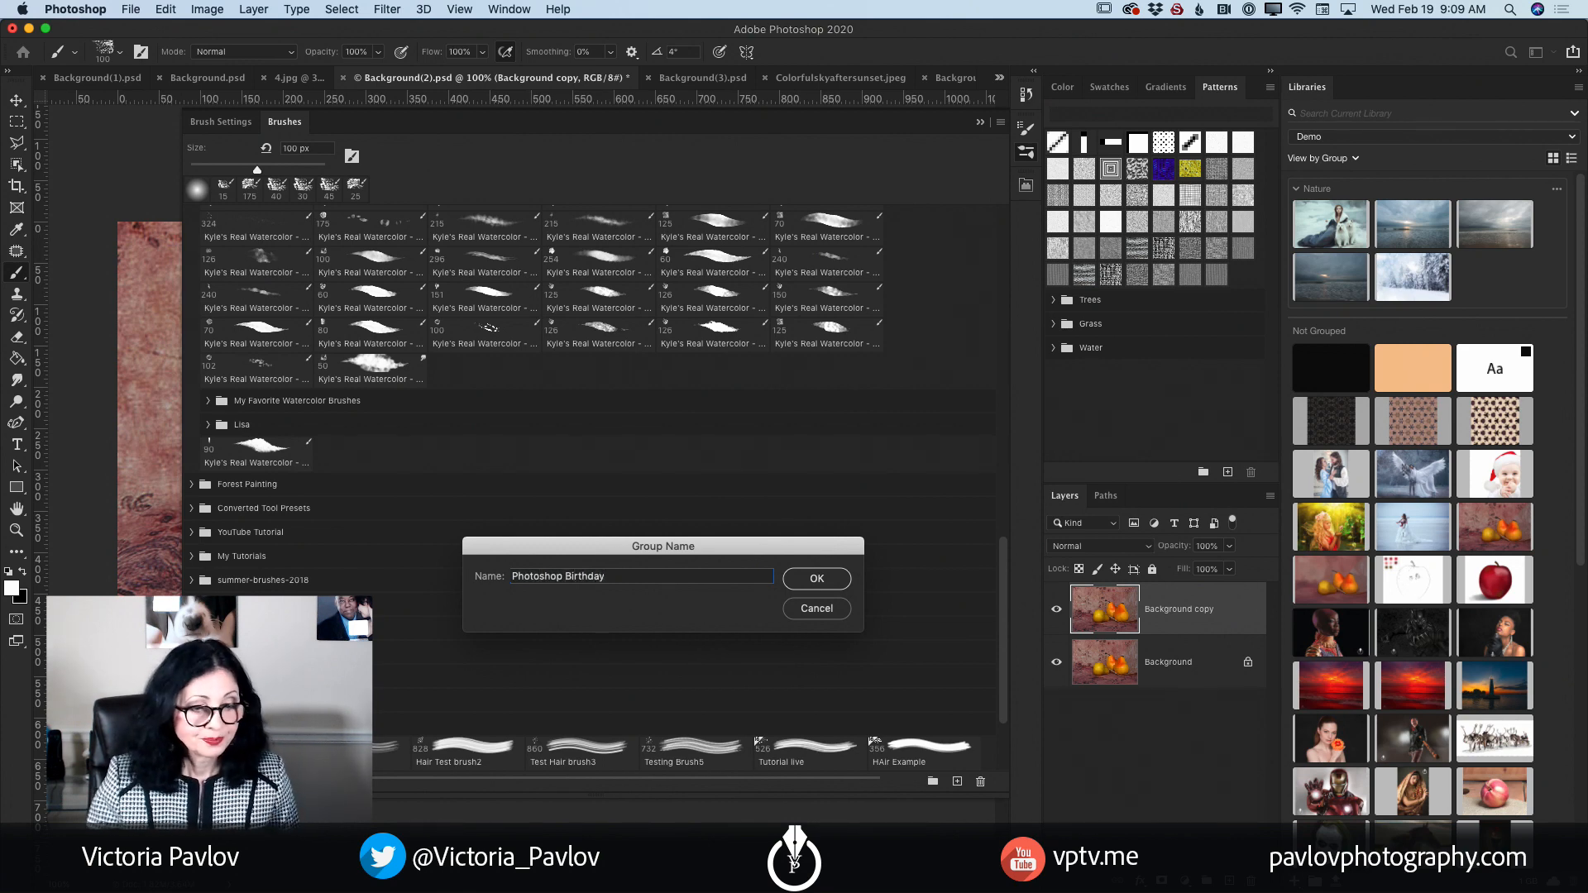
left_click(818, 579)
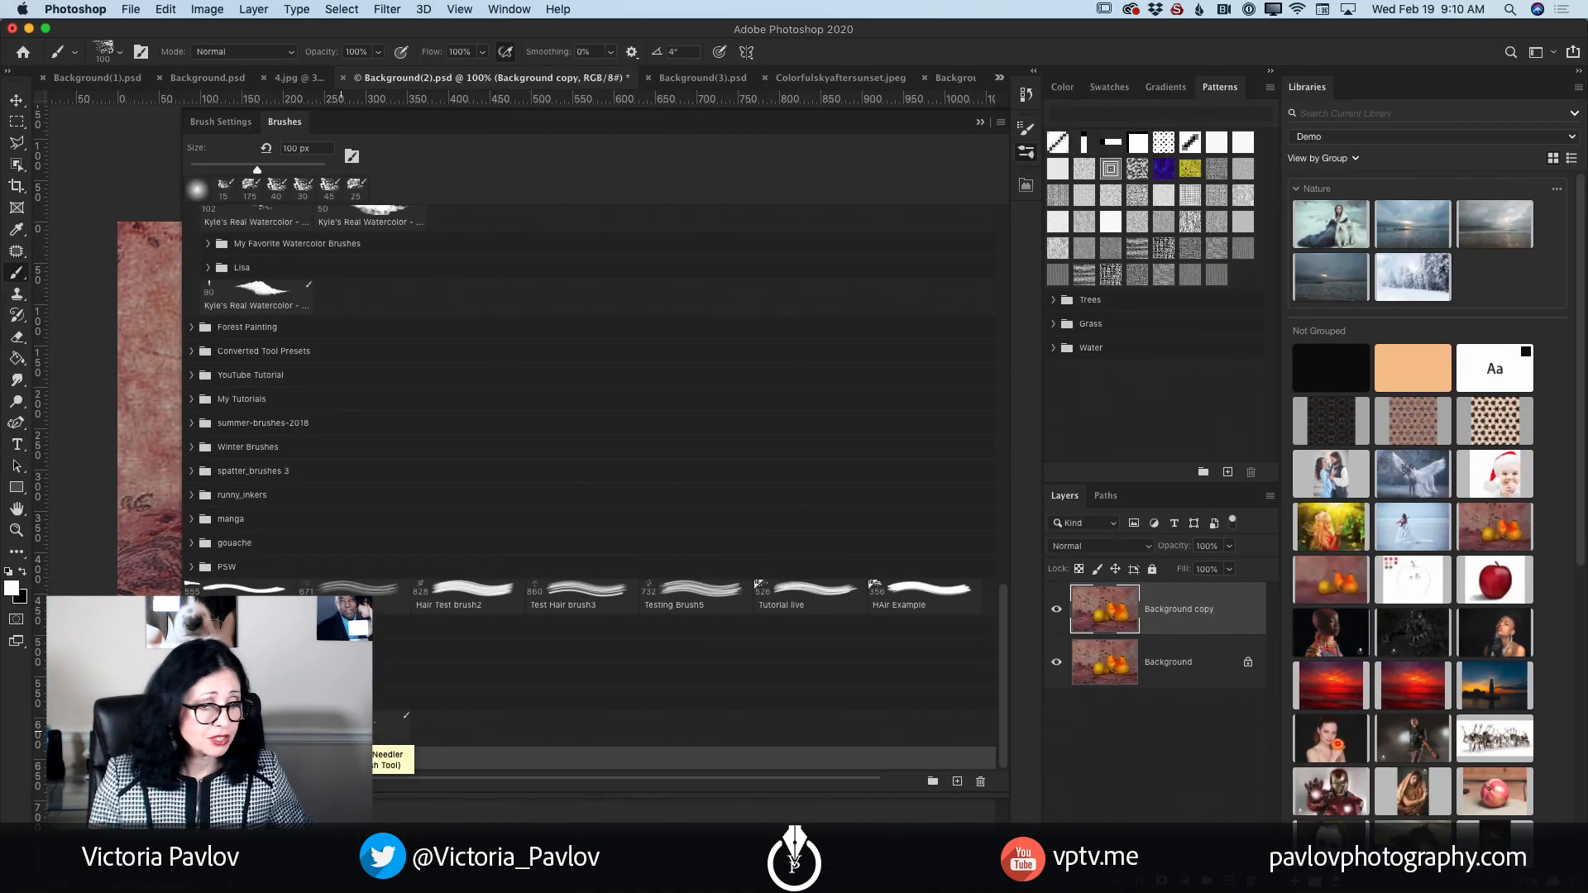
left_click(352, 731)
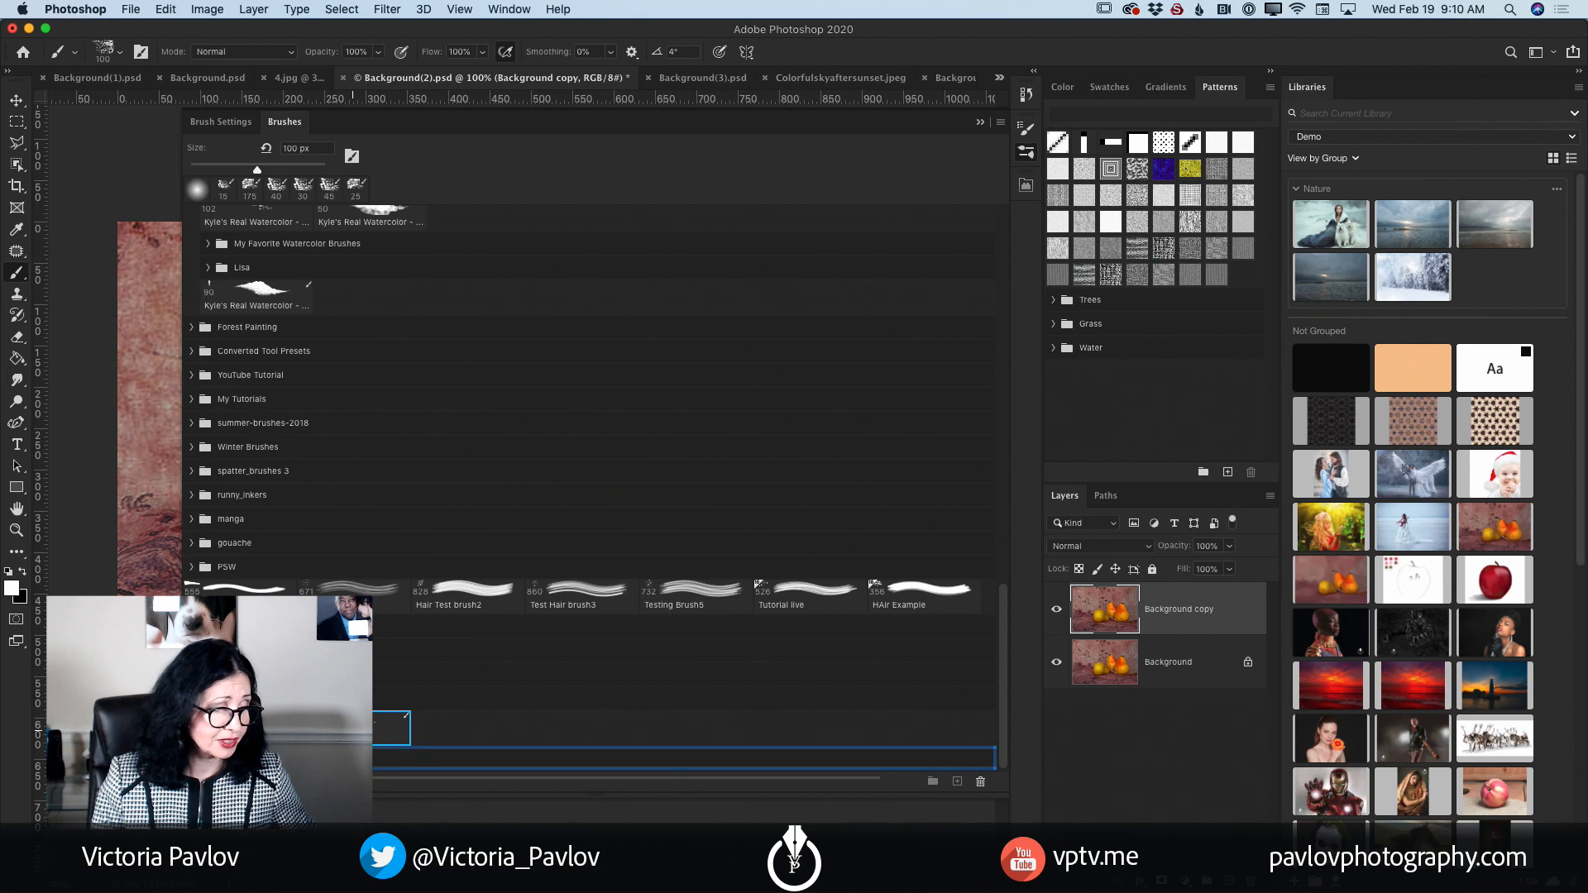
scroll(591, 495, "down", 1)
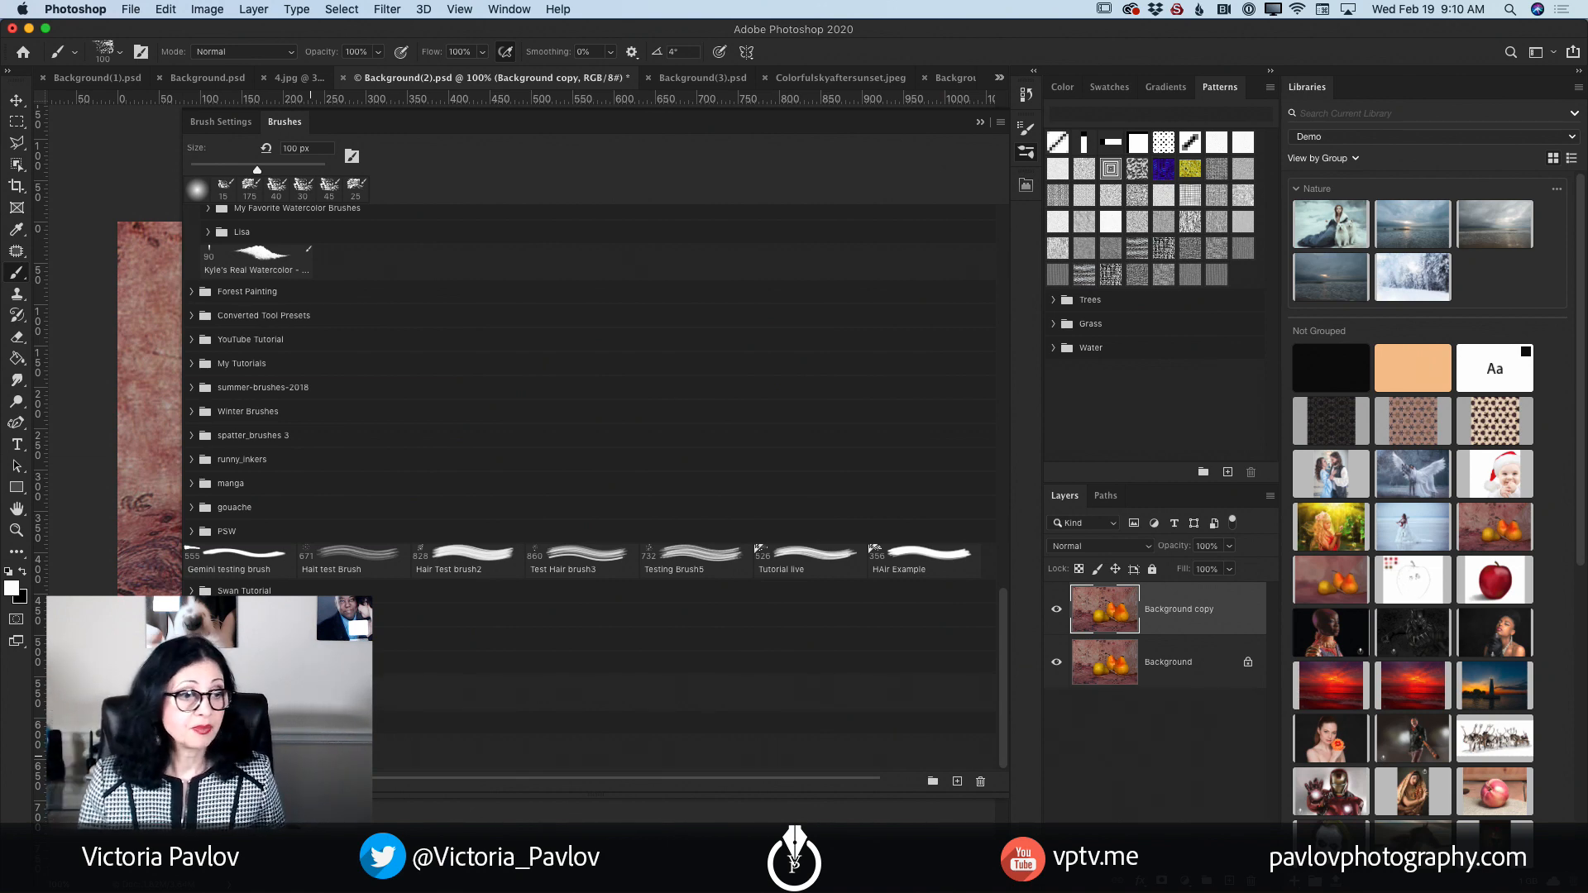
Step: Collapse the brush presets list and, with the Move tool active, switch to the seascape image Background.psd
left_click(981, 123)
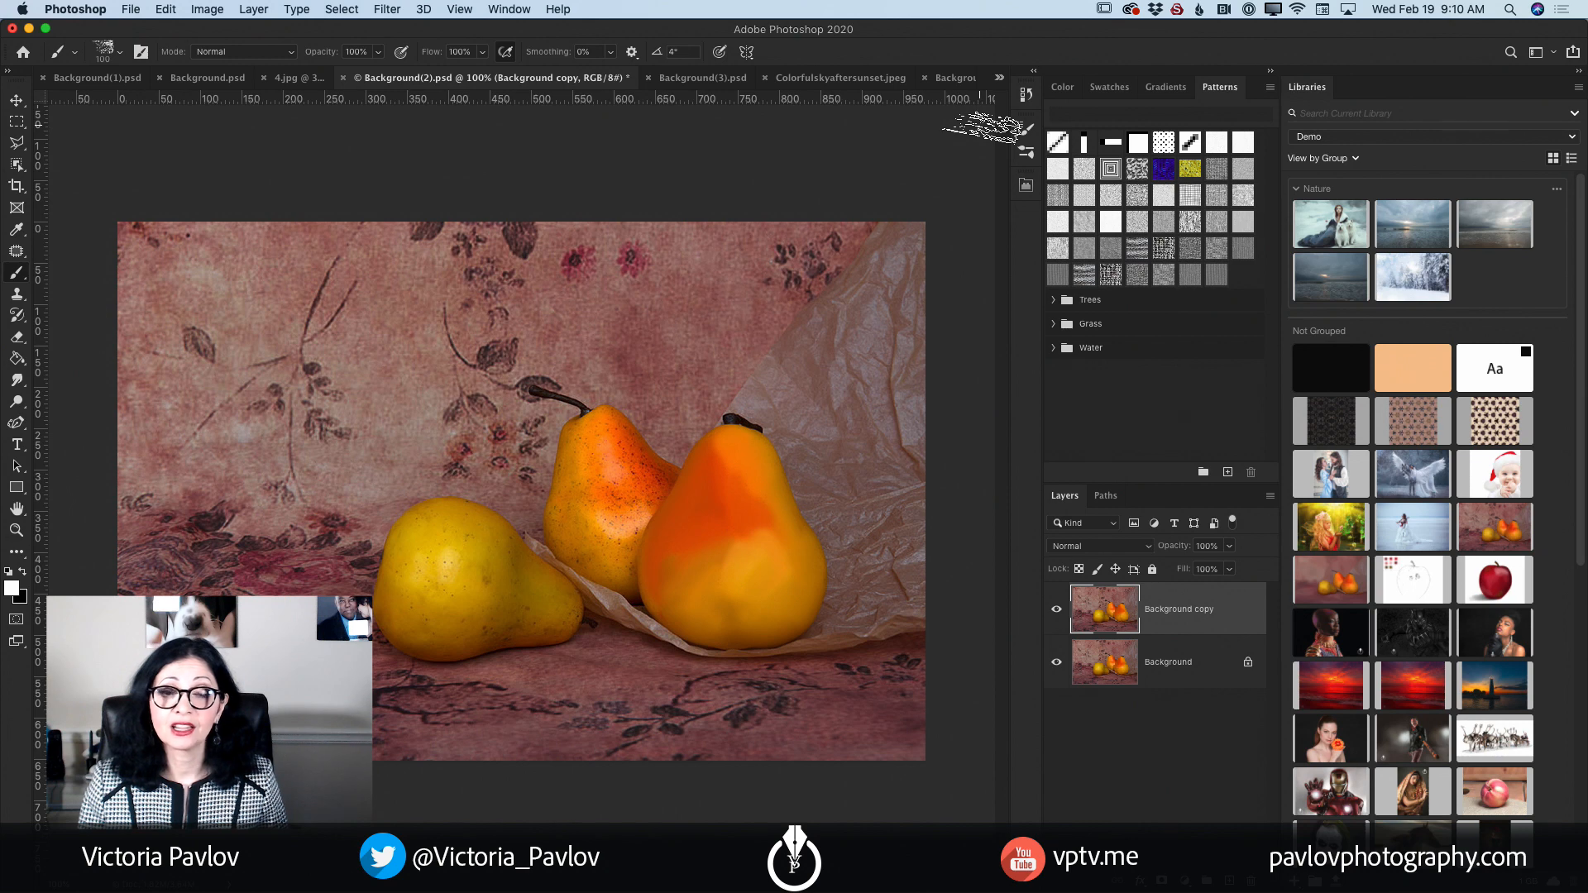
left_click(16, 103)
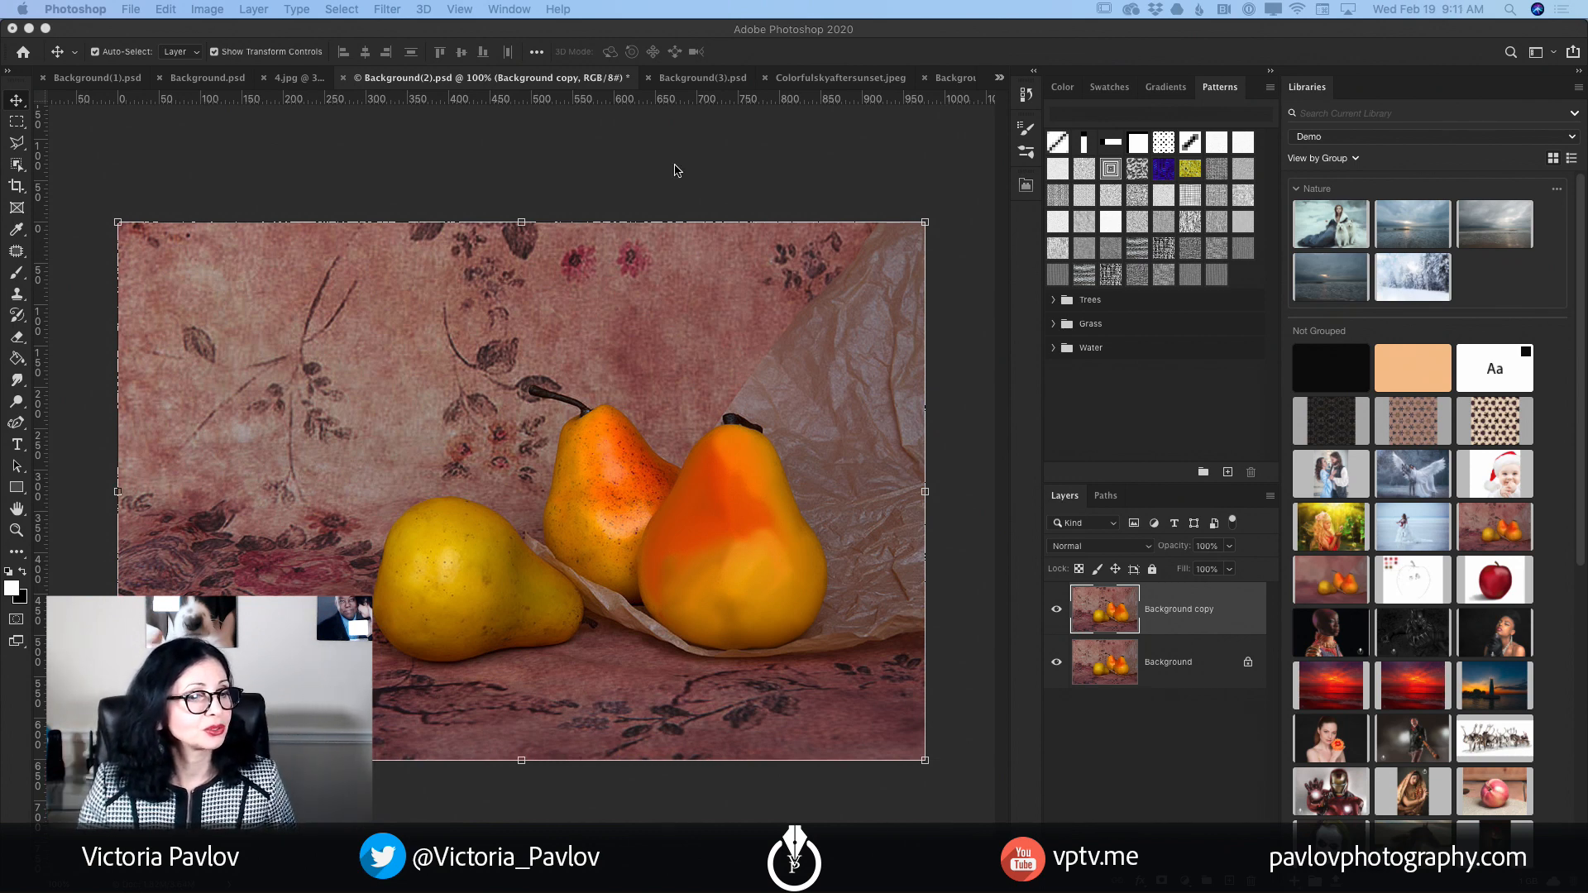
left_click(191, 87)
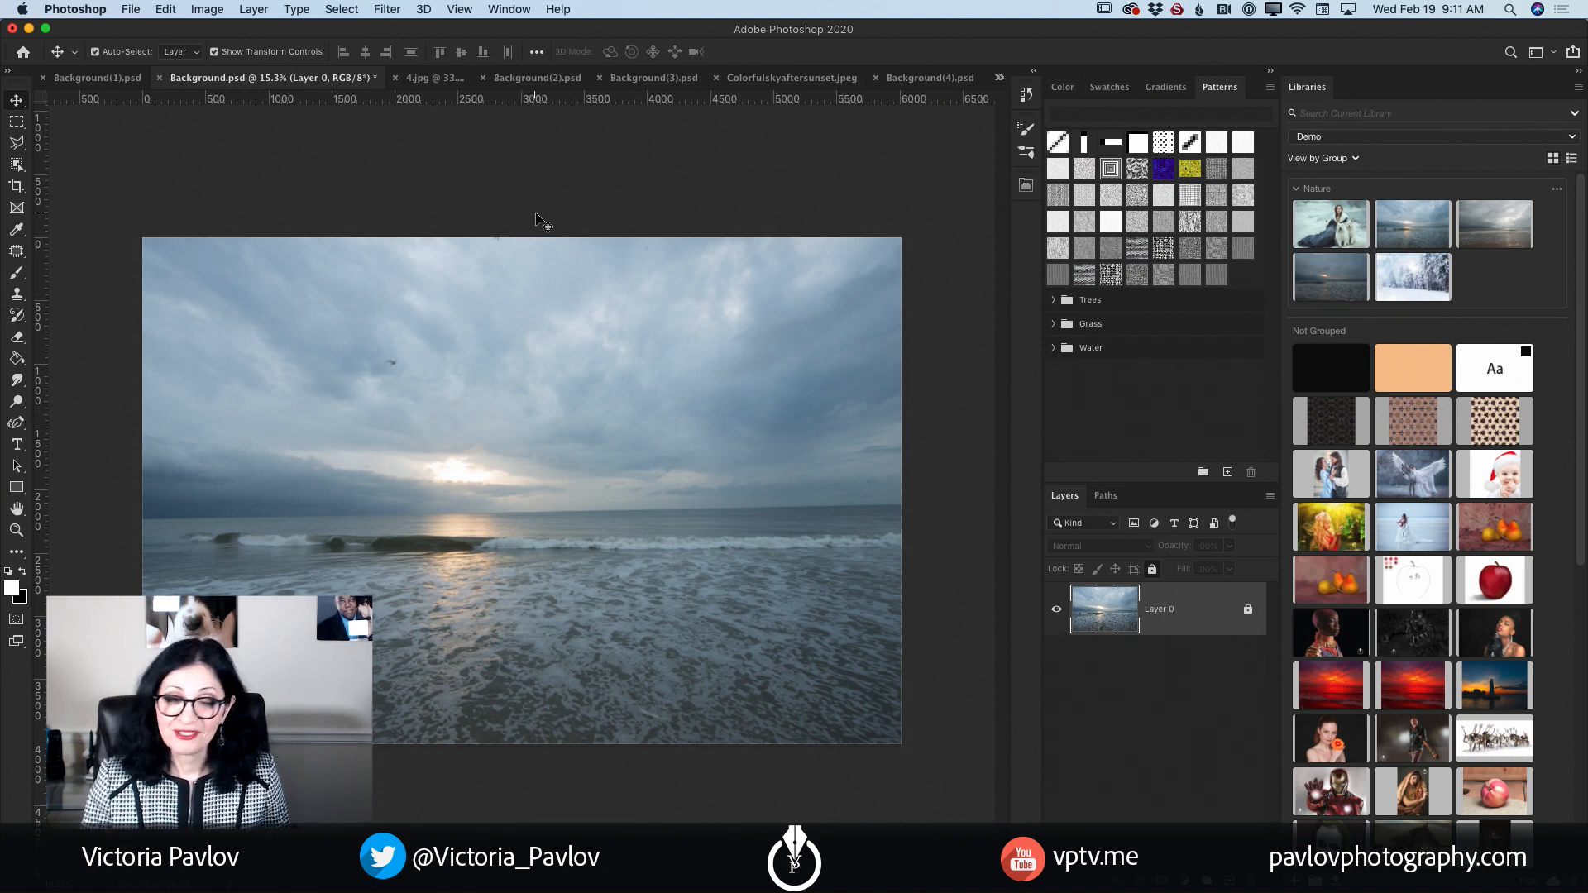
left_click(387, 10)
left_click(334, 258)
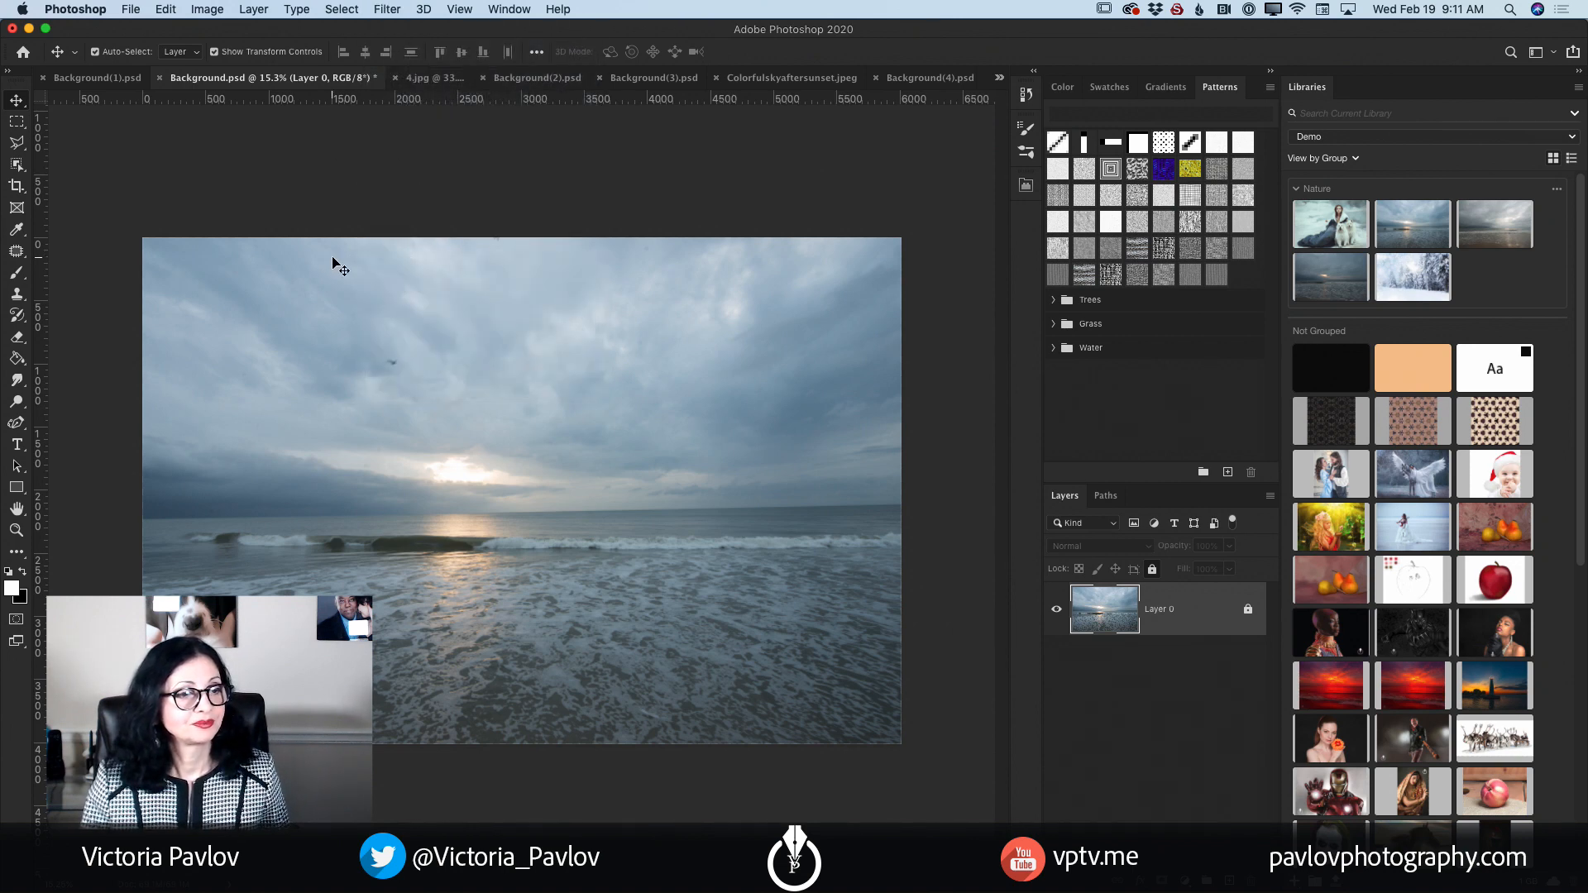
left_click(376, 10)
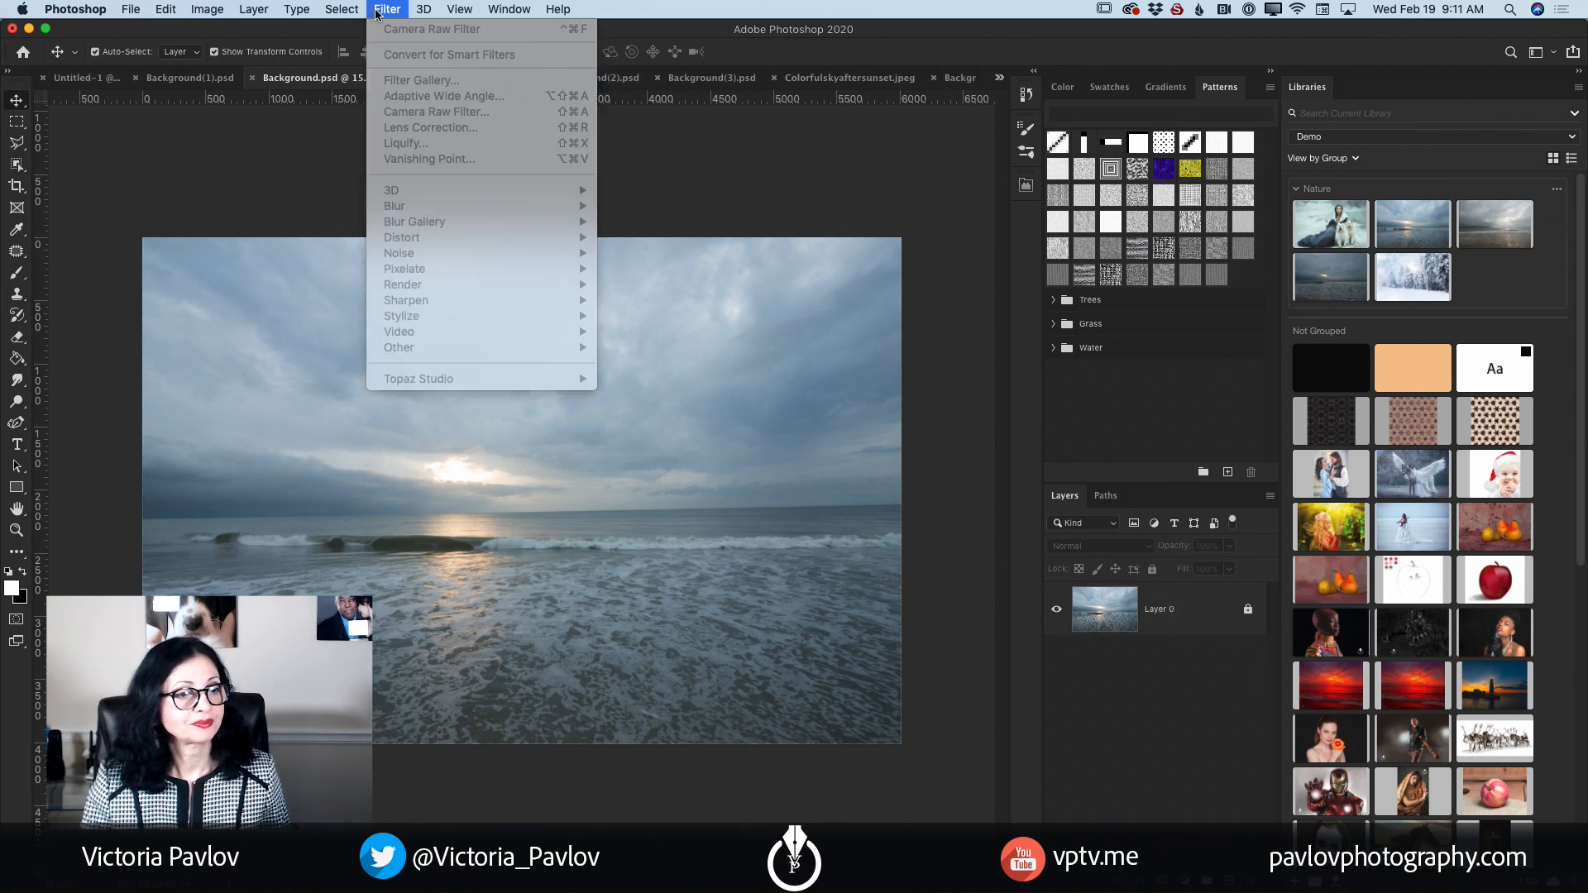
Step: Unlock Layer 0 of the seascape and select it so filters can be applied
left_click(1245, 612)
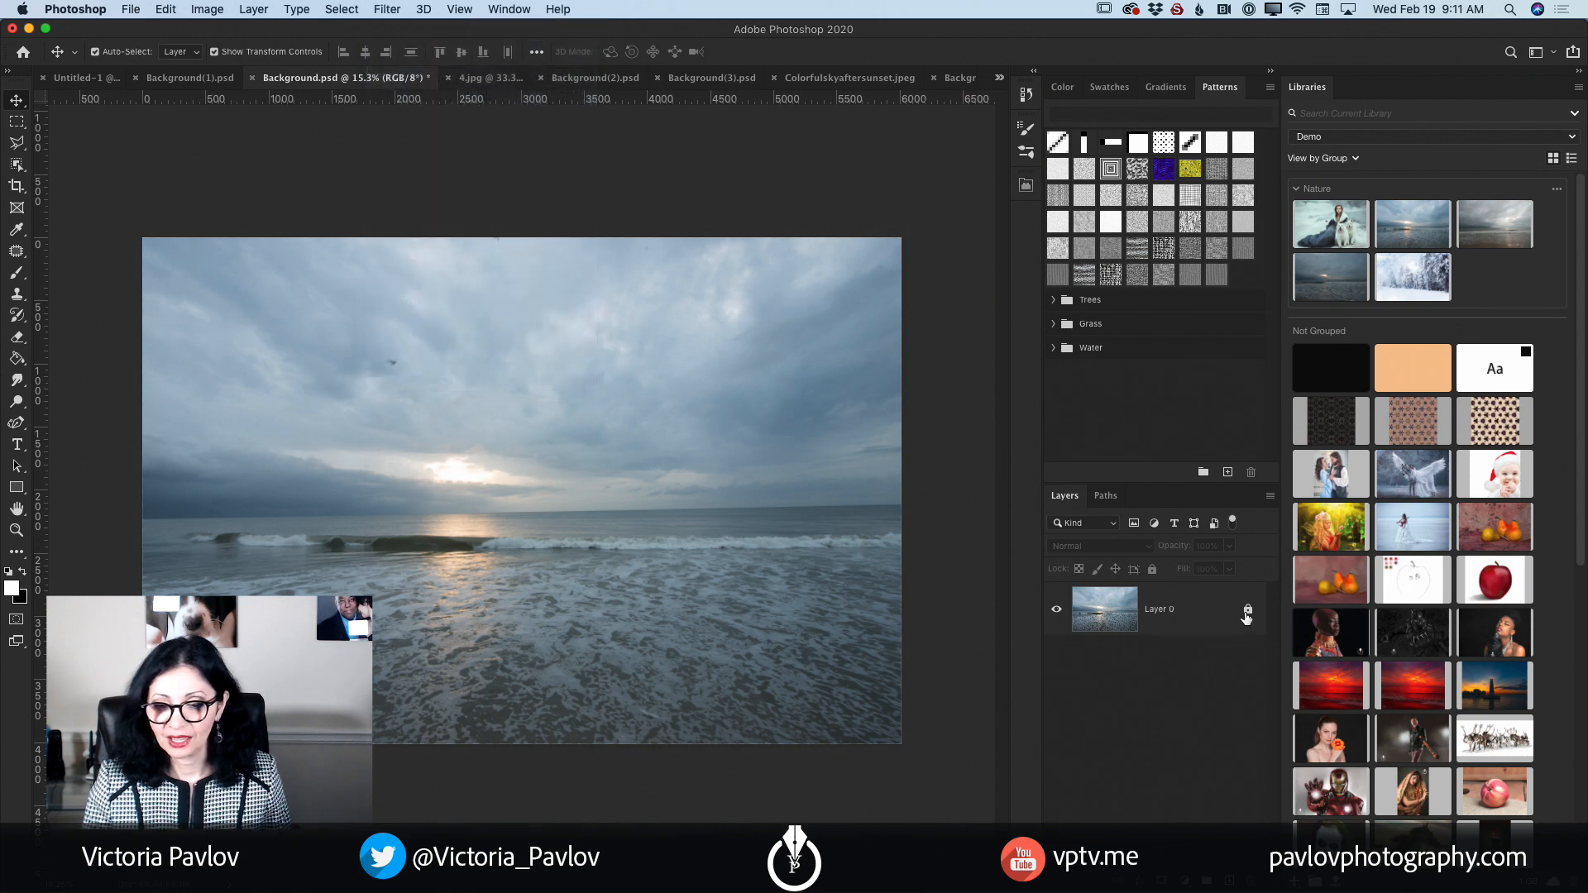
left_click(386, 9)
left_click(296, 154)
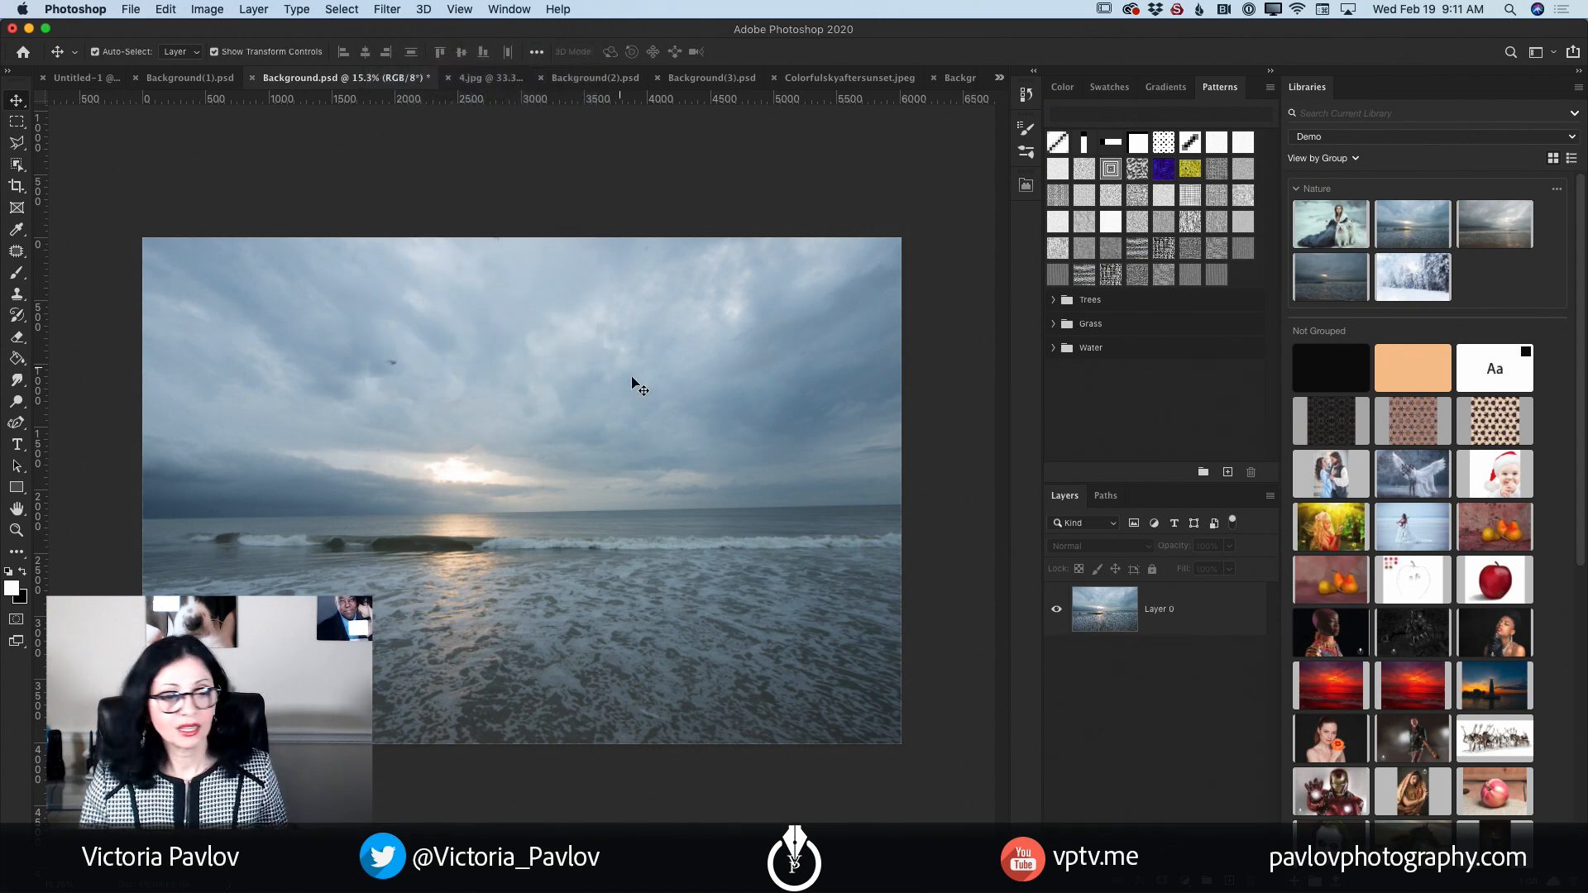
left_click(596, 362)
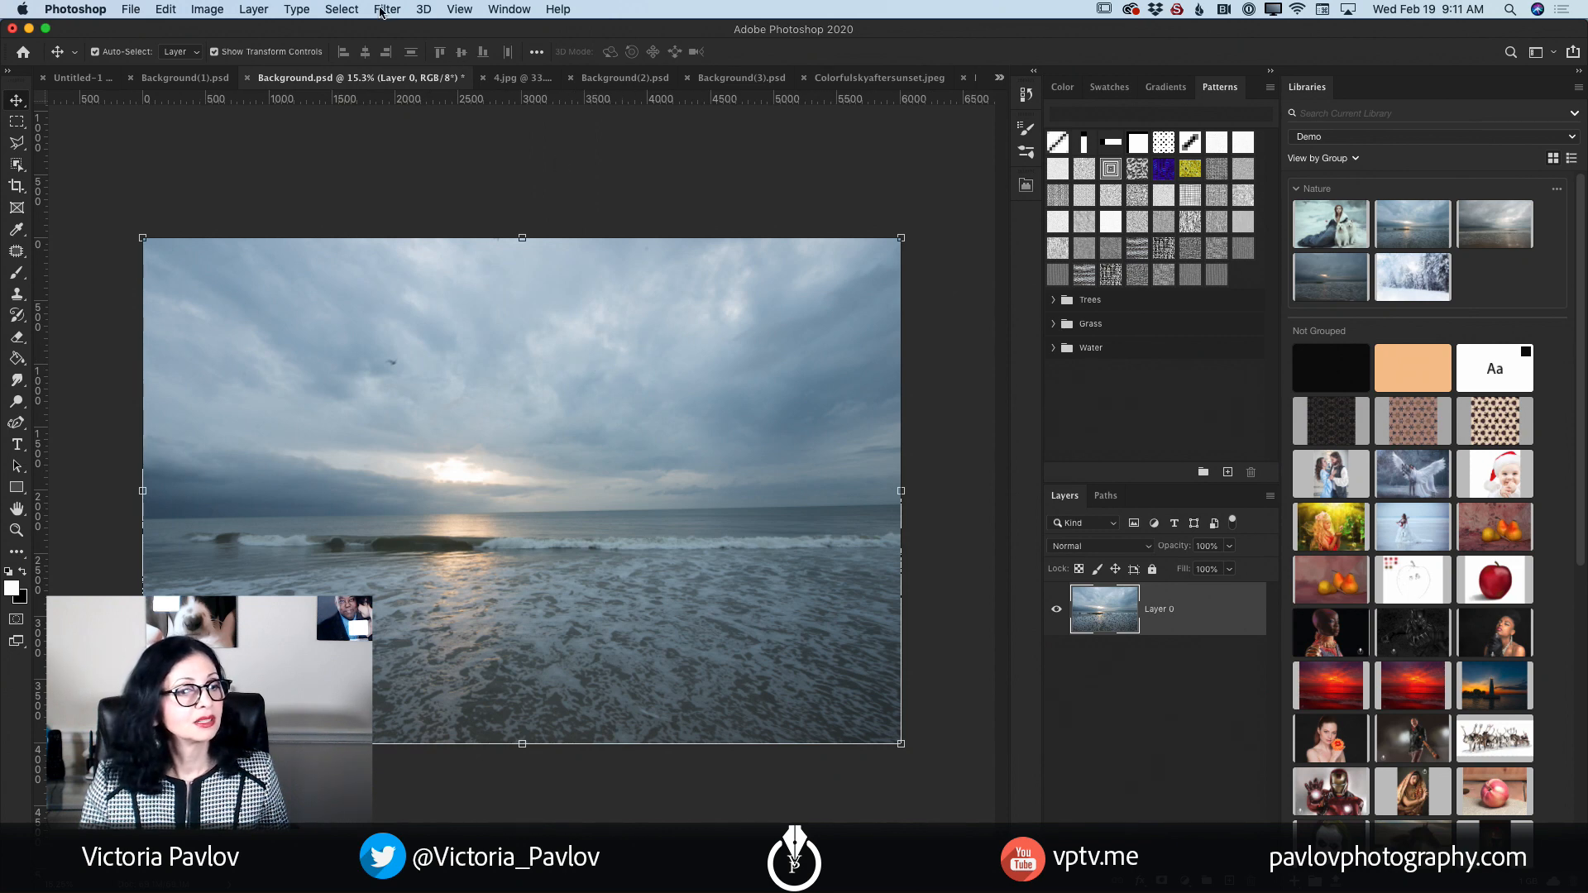
Step: Open the seascape layer in the Camera Raw Filter and activate the White Balance tool
left_click(342, 10)
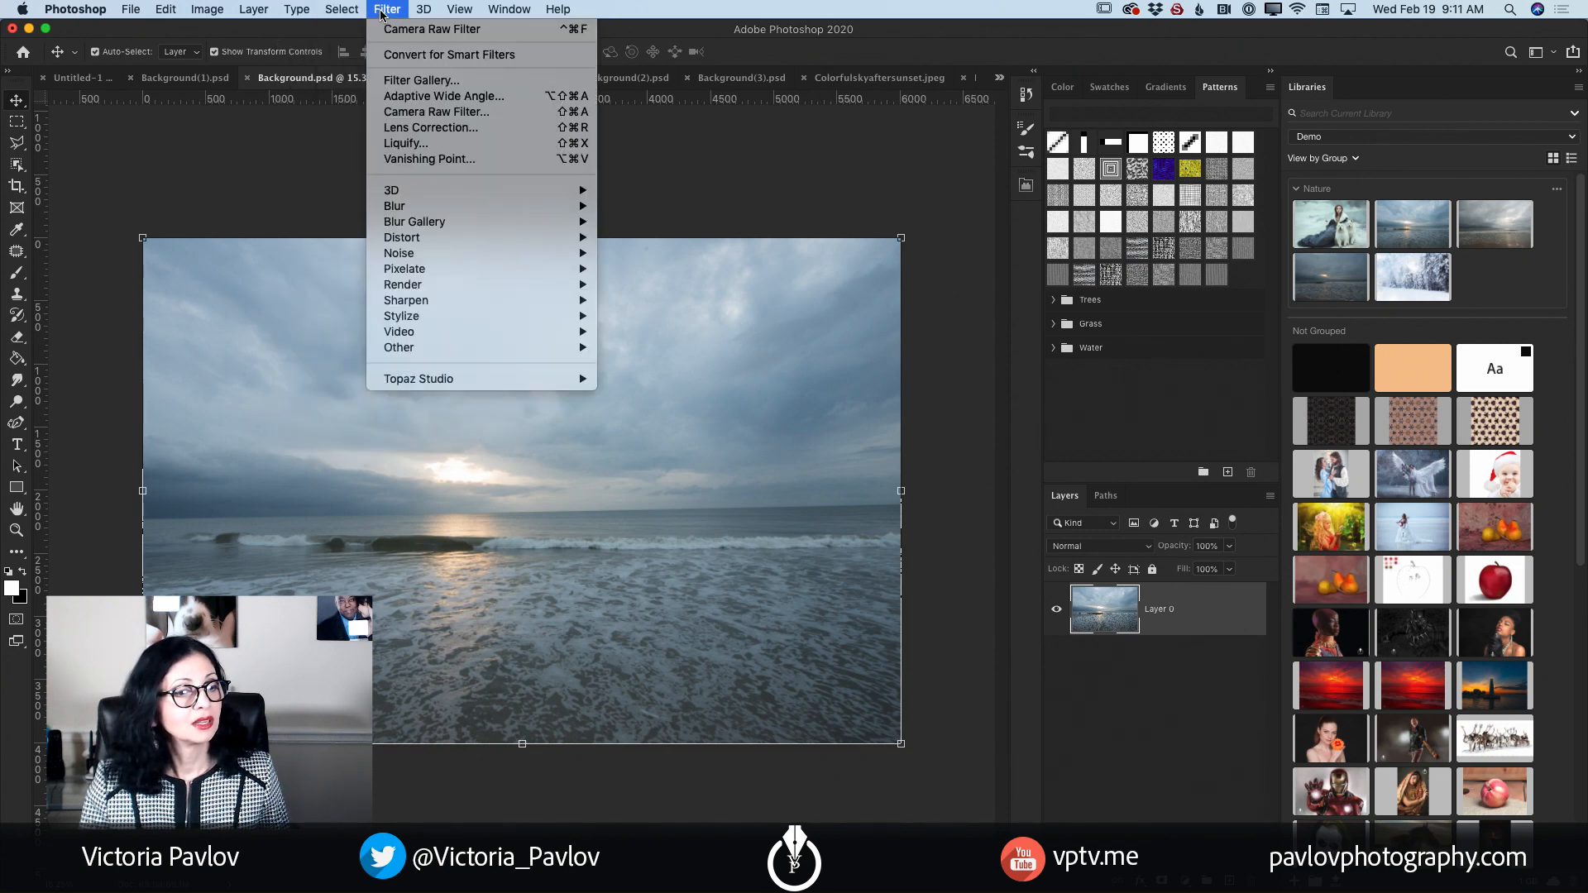
left_click(422, 115)
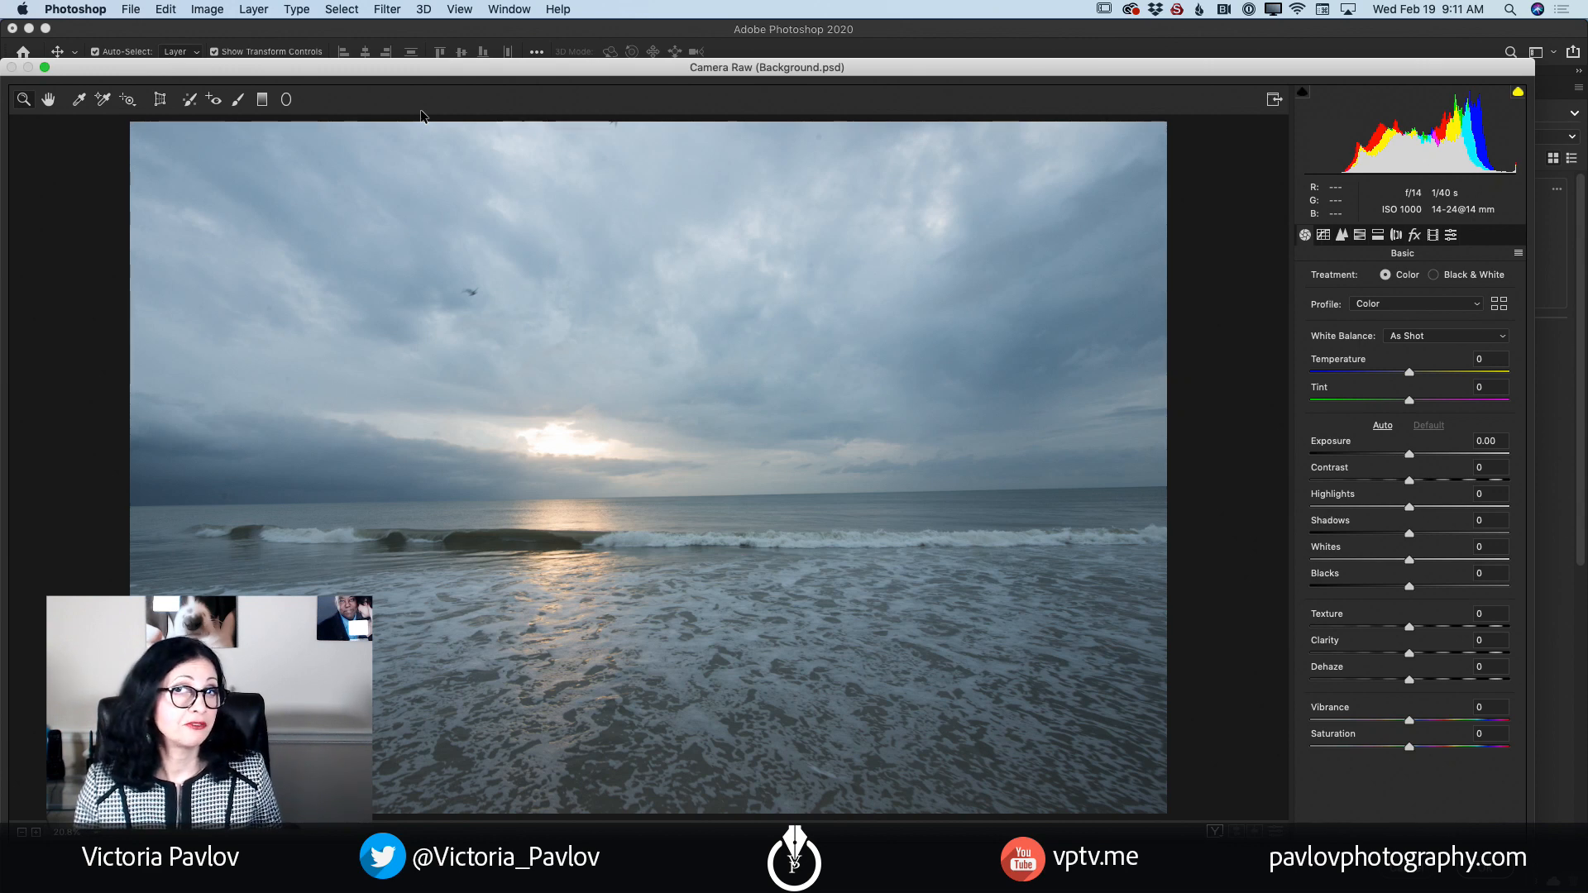
left_click(79, 100)
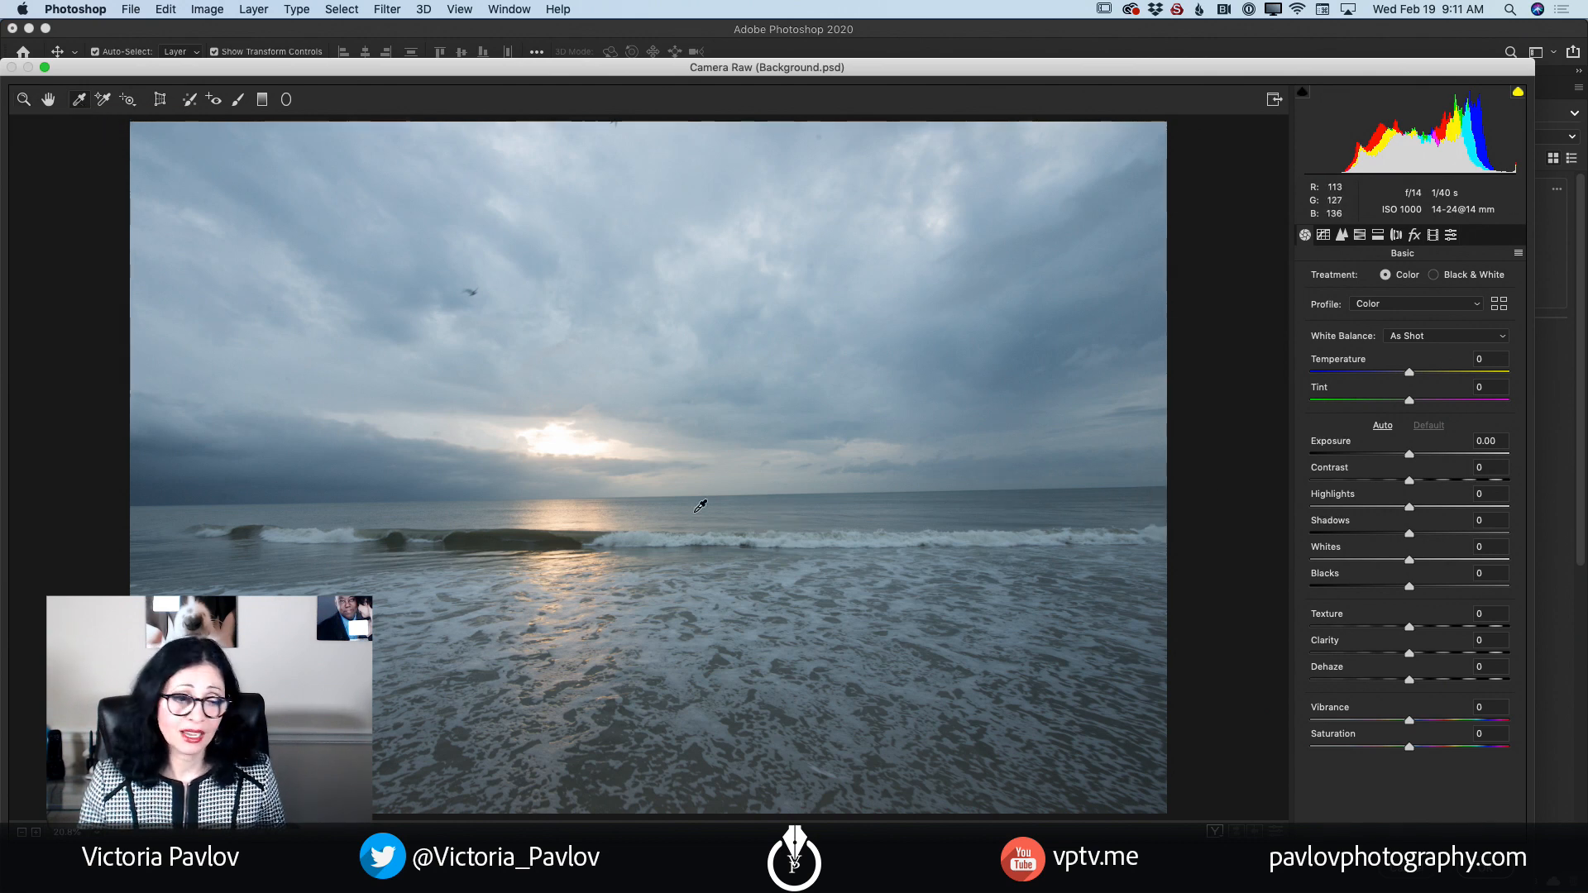
Step: Set the white balance by sampling the dark wave below the sun, and raise Temperature to +9
left_click(531, 540)
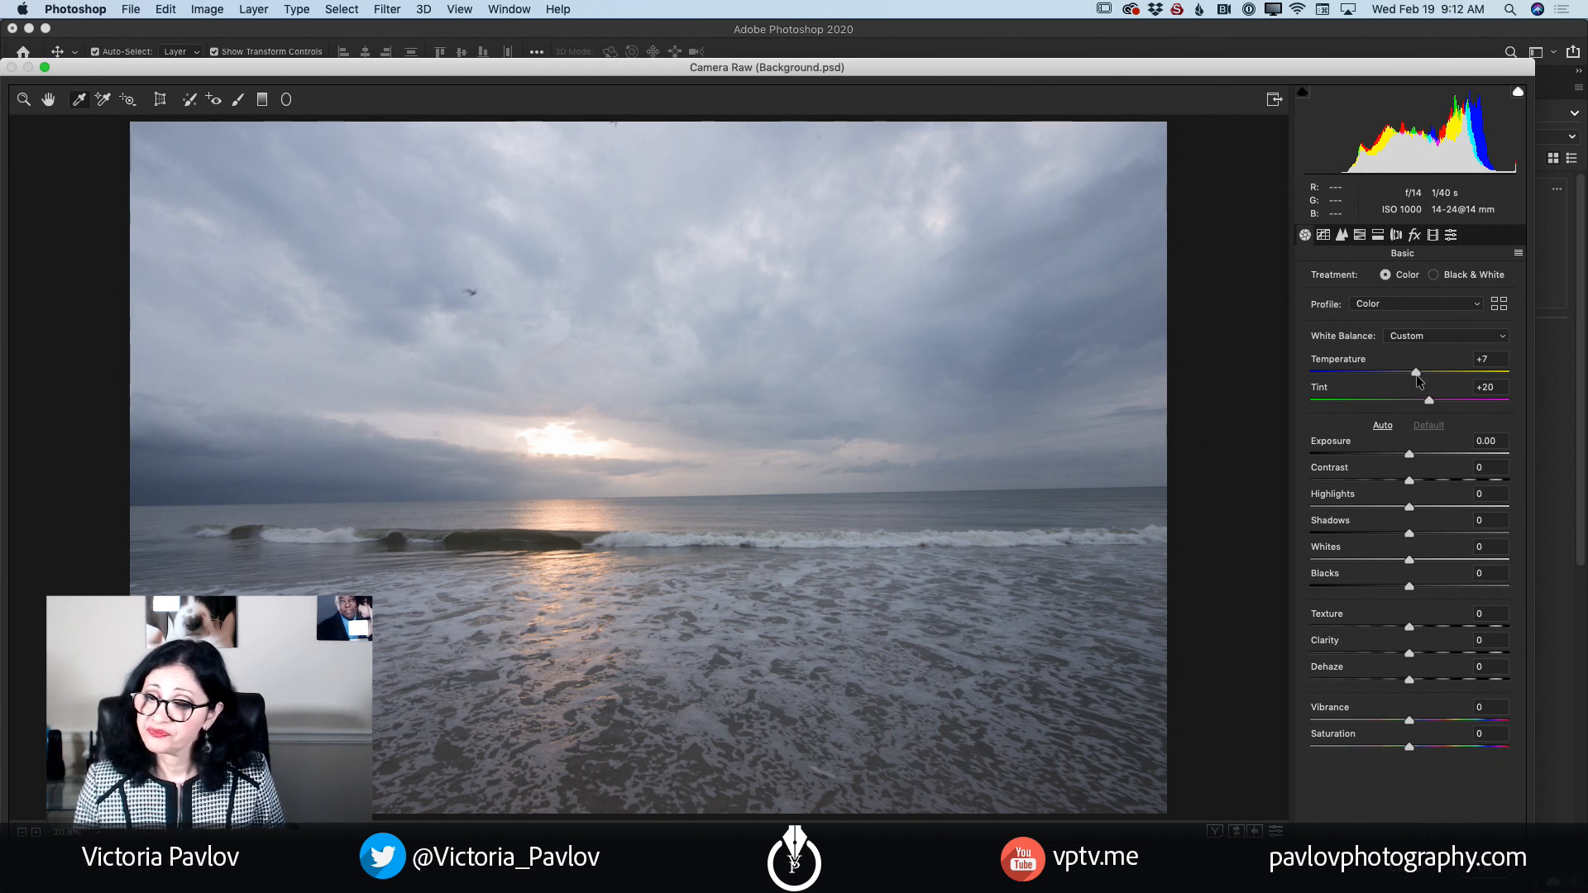
left_click_drag(1416, 371, 1418, 375)
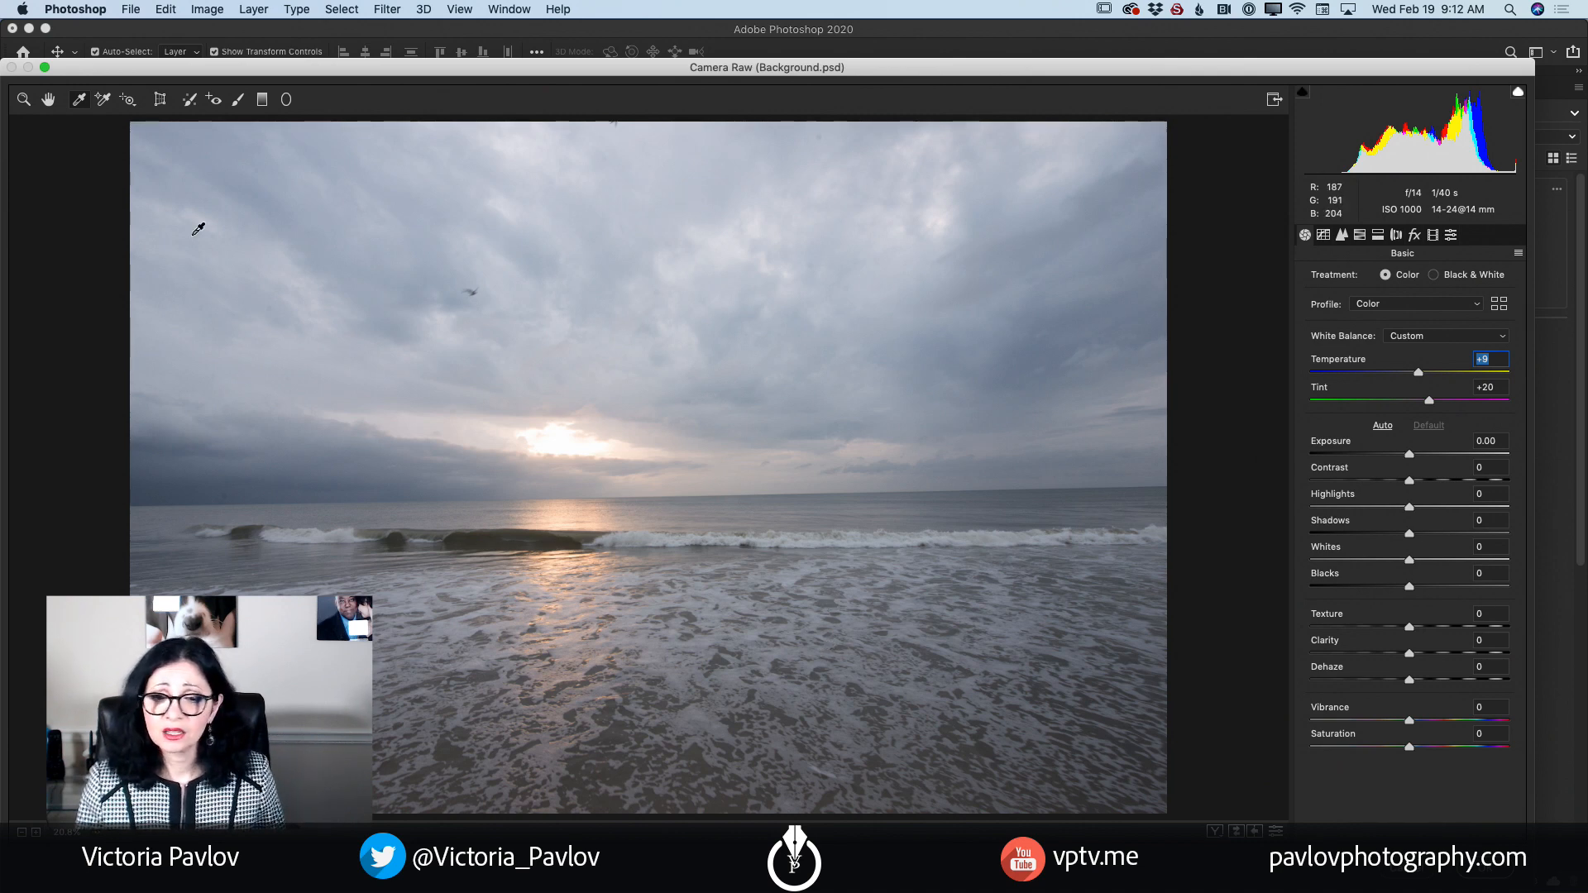
left_click(23, 99)
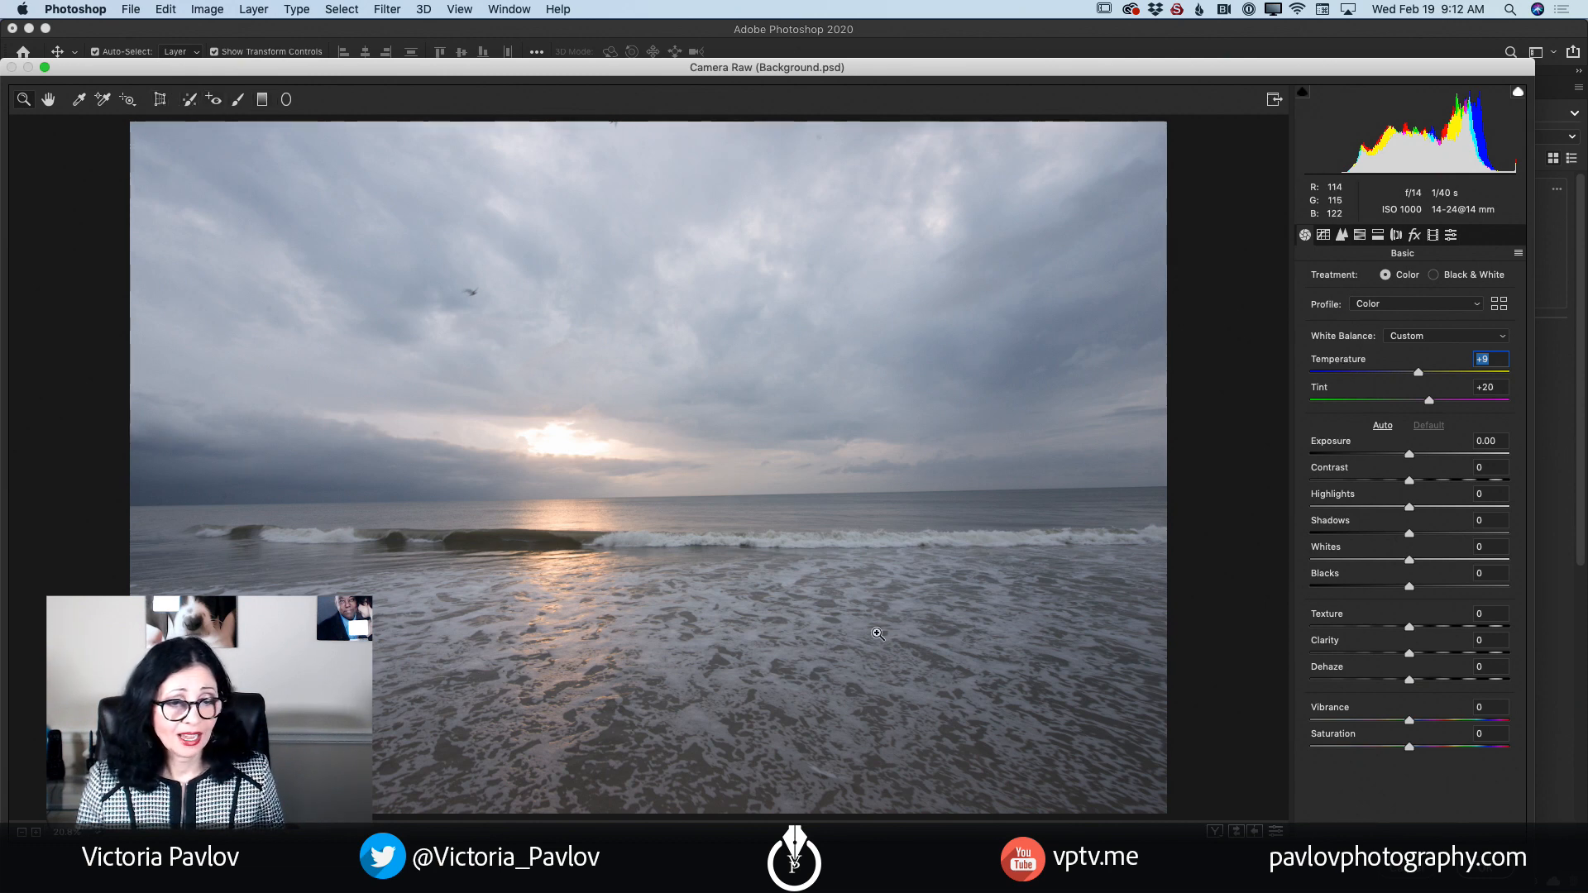
Step: Level the seascape's horizon with the Auto Upright transform and return to the Basic adjustments
left_click(159, 101)
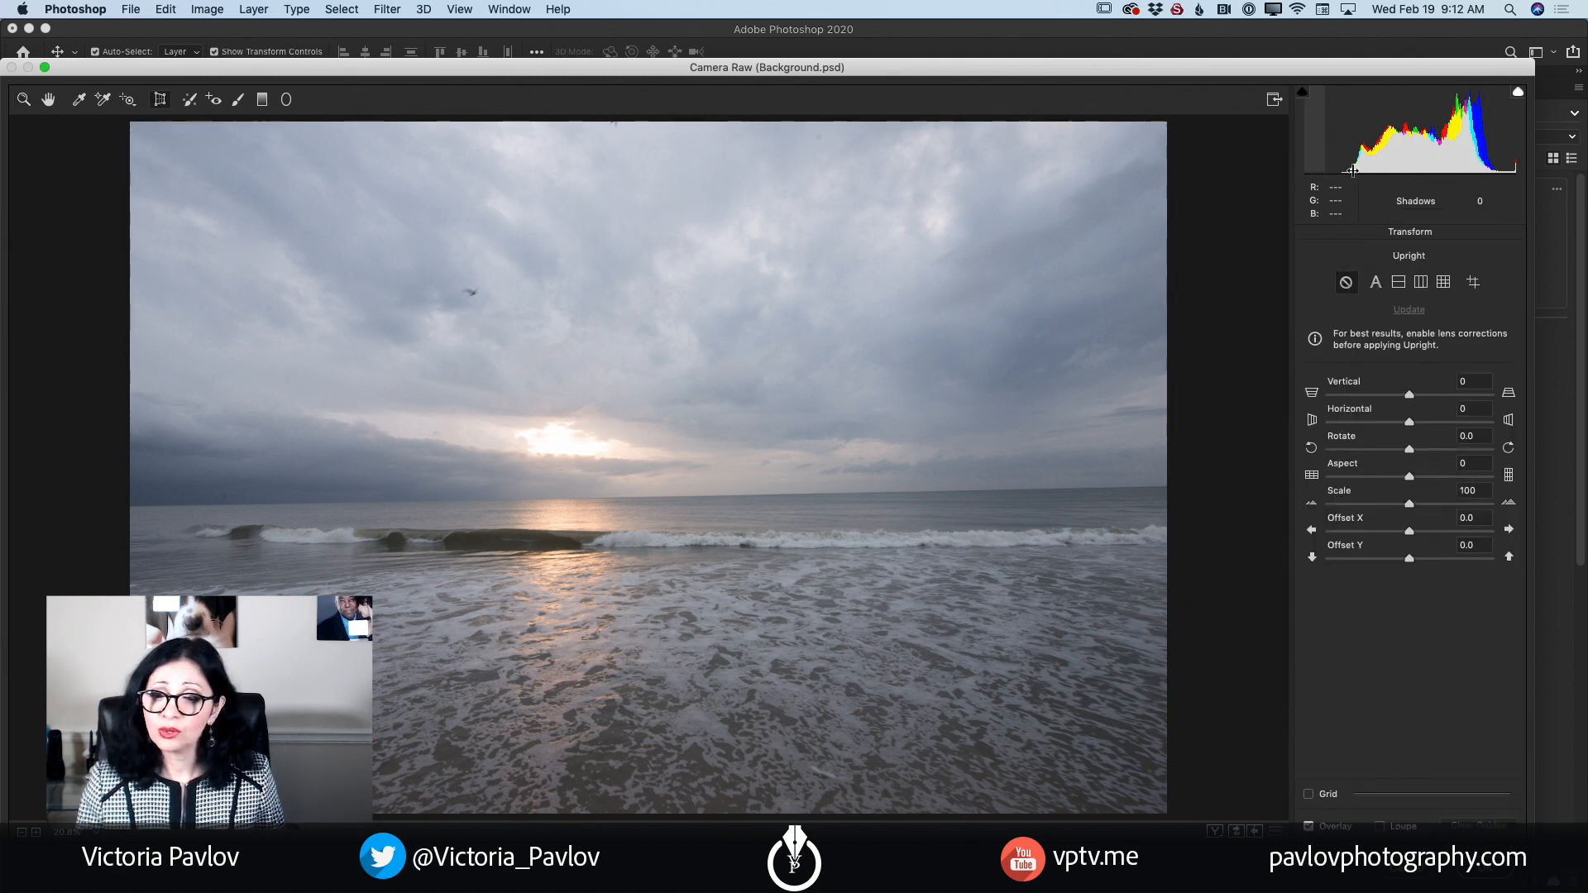
left_click(1376, 285)
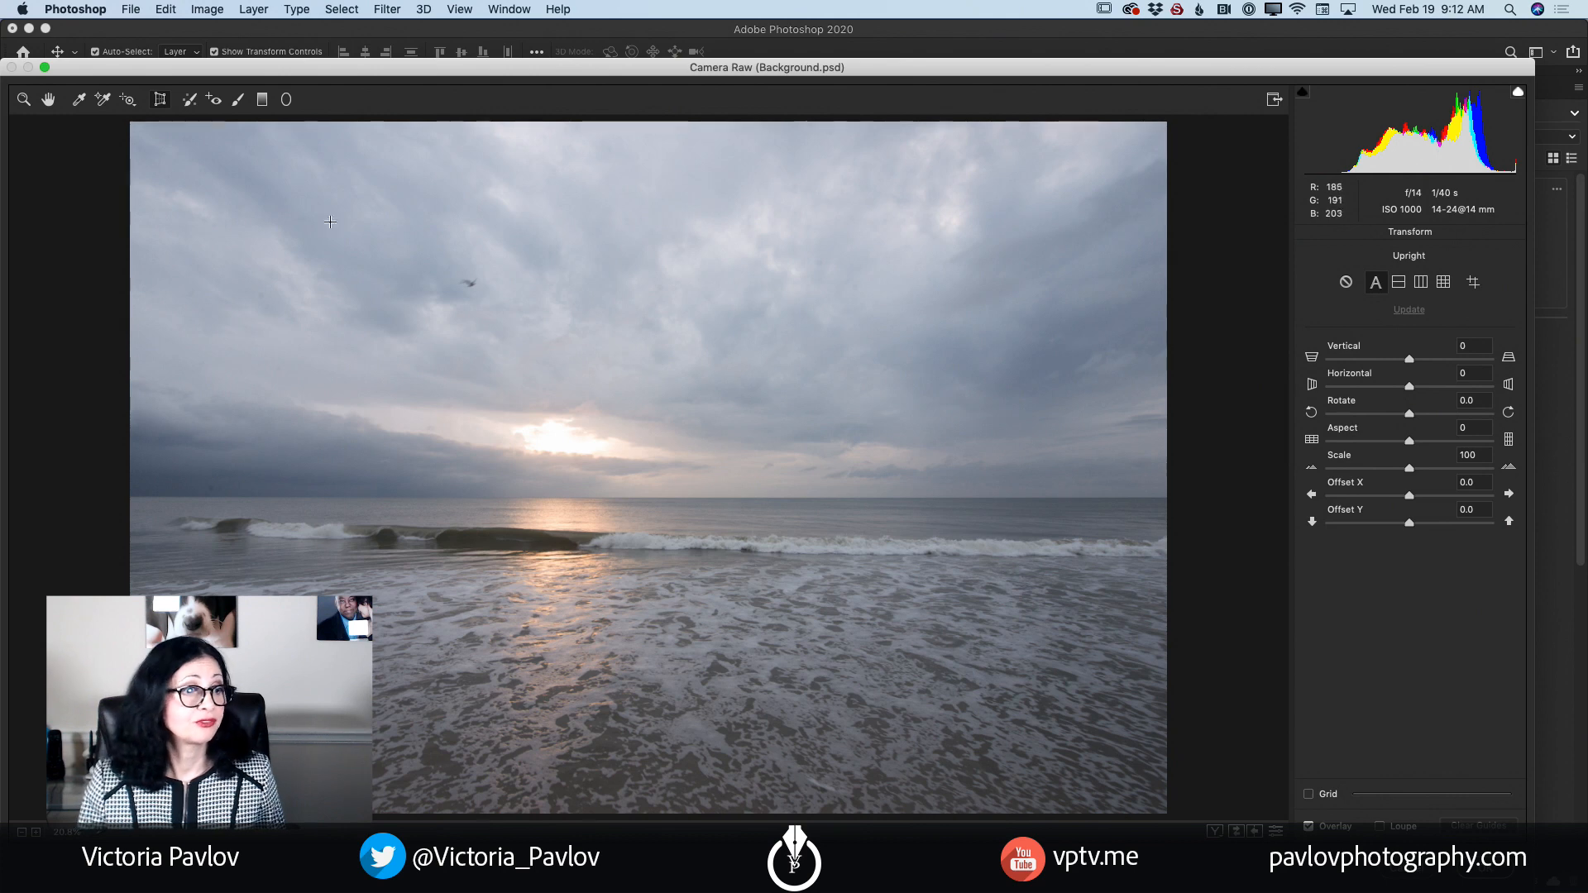
left_click(24, 100)
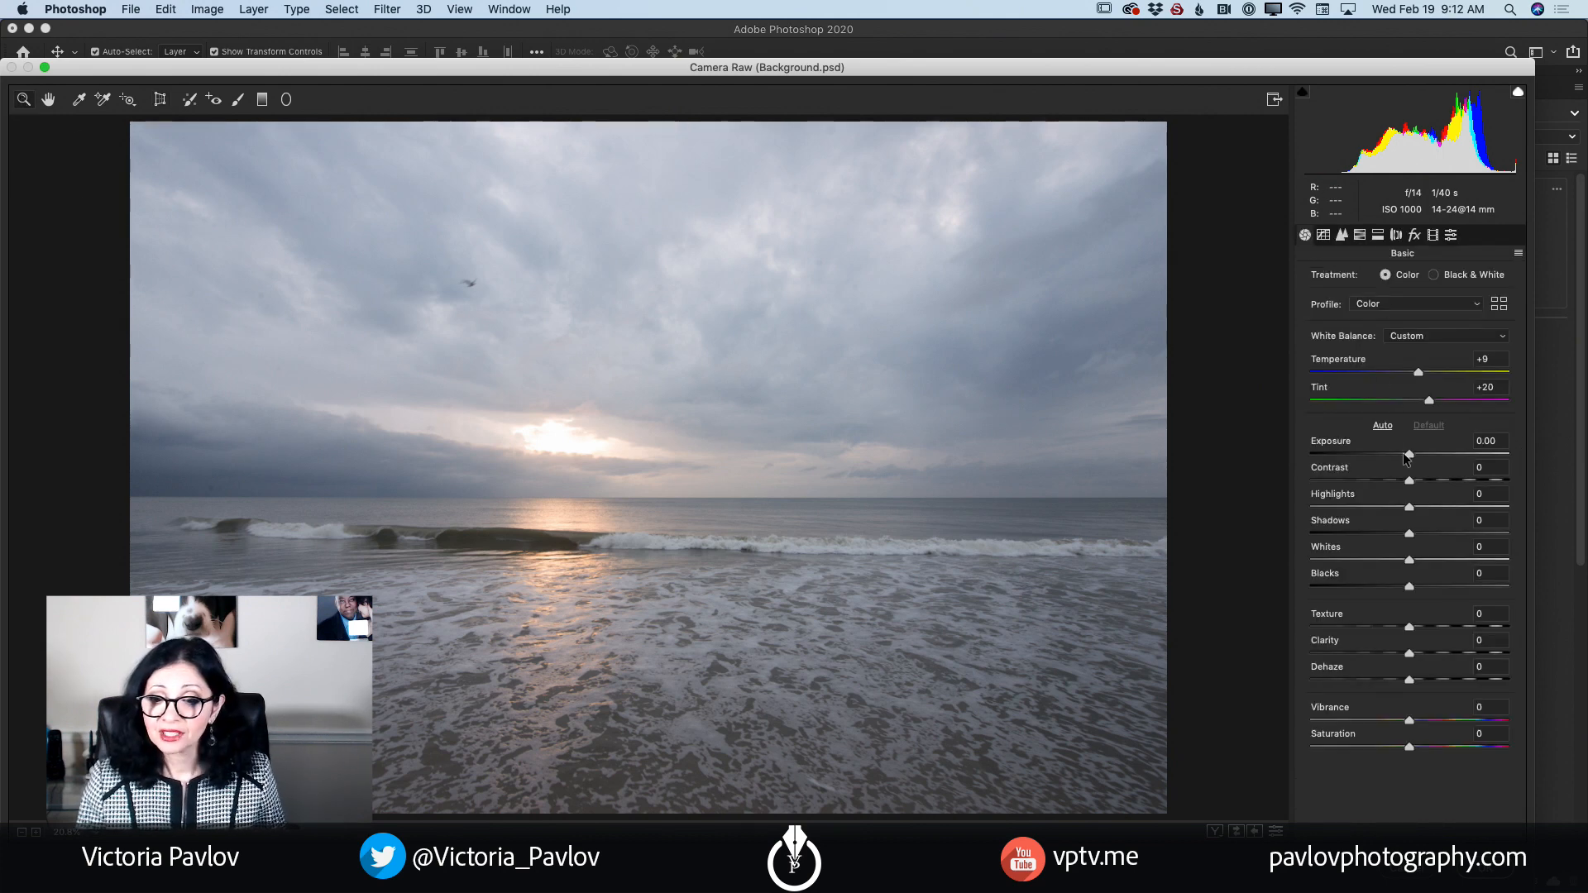
Step: Set Exposure to -0.35, Contrast +27, Highlights -38, Shadows +25, Blacks -13, Dehaze +9, Clarity +7 and Texture +2
left_click_drag(1409, 456, 1436, 540)
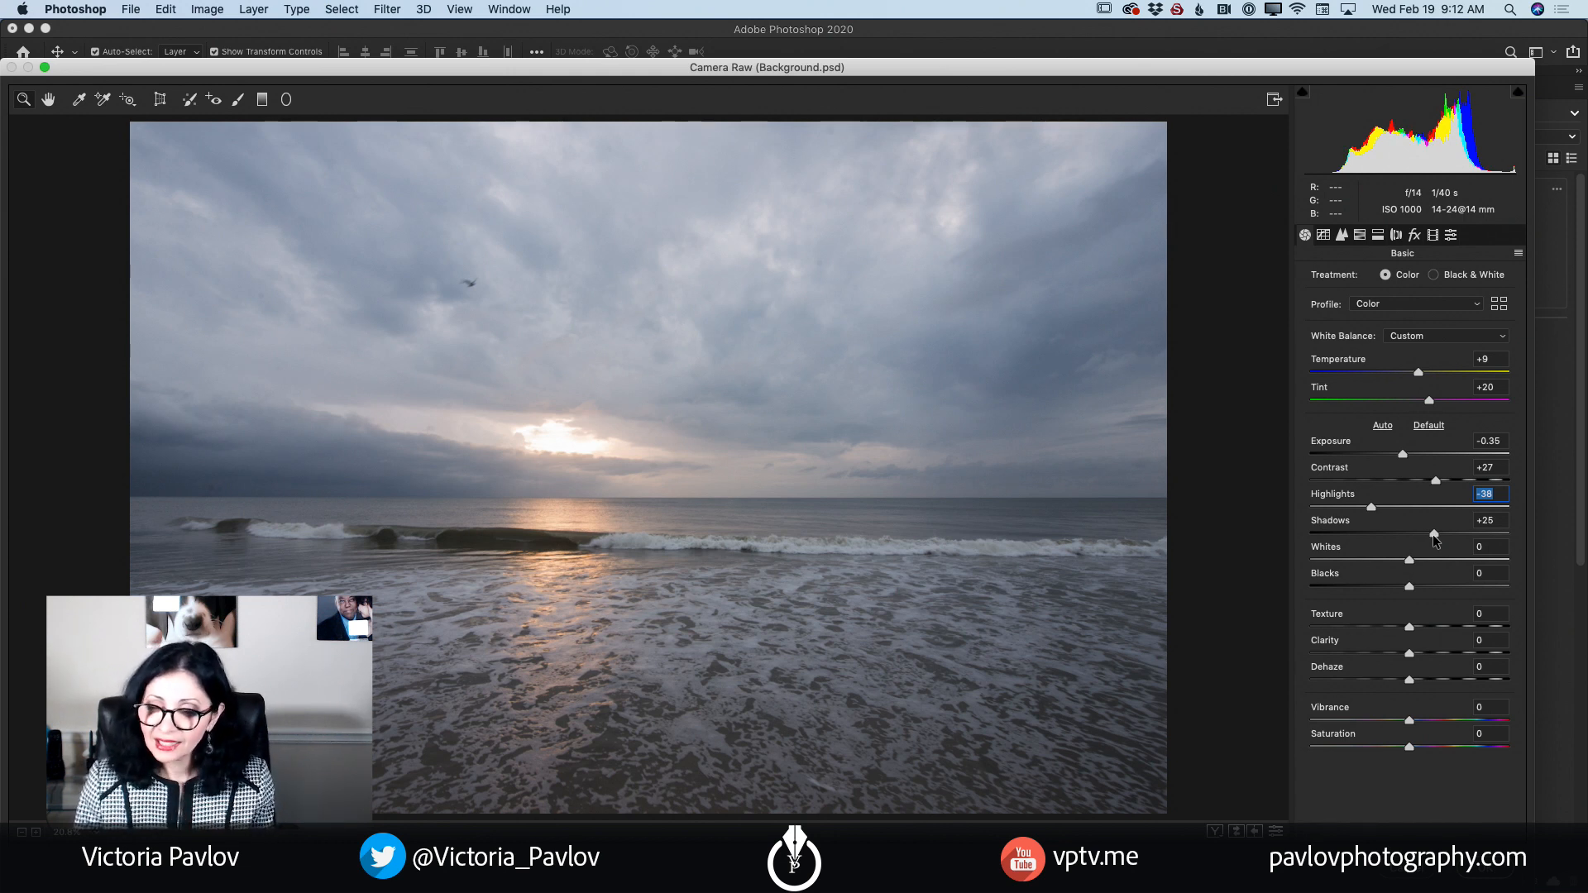
left_click_drag(1436, 540, 1396, 594)
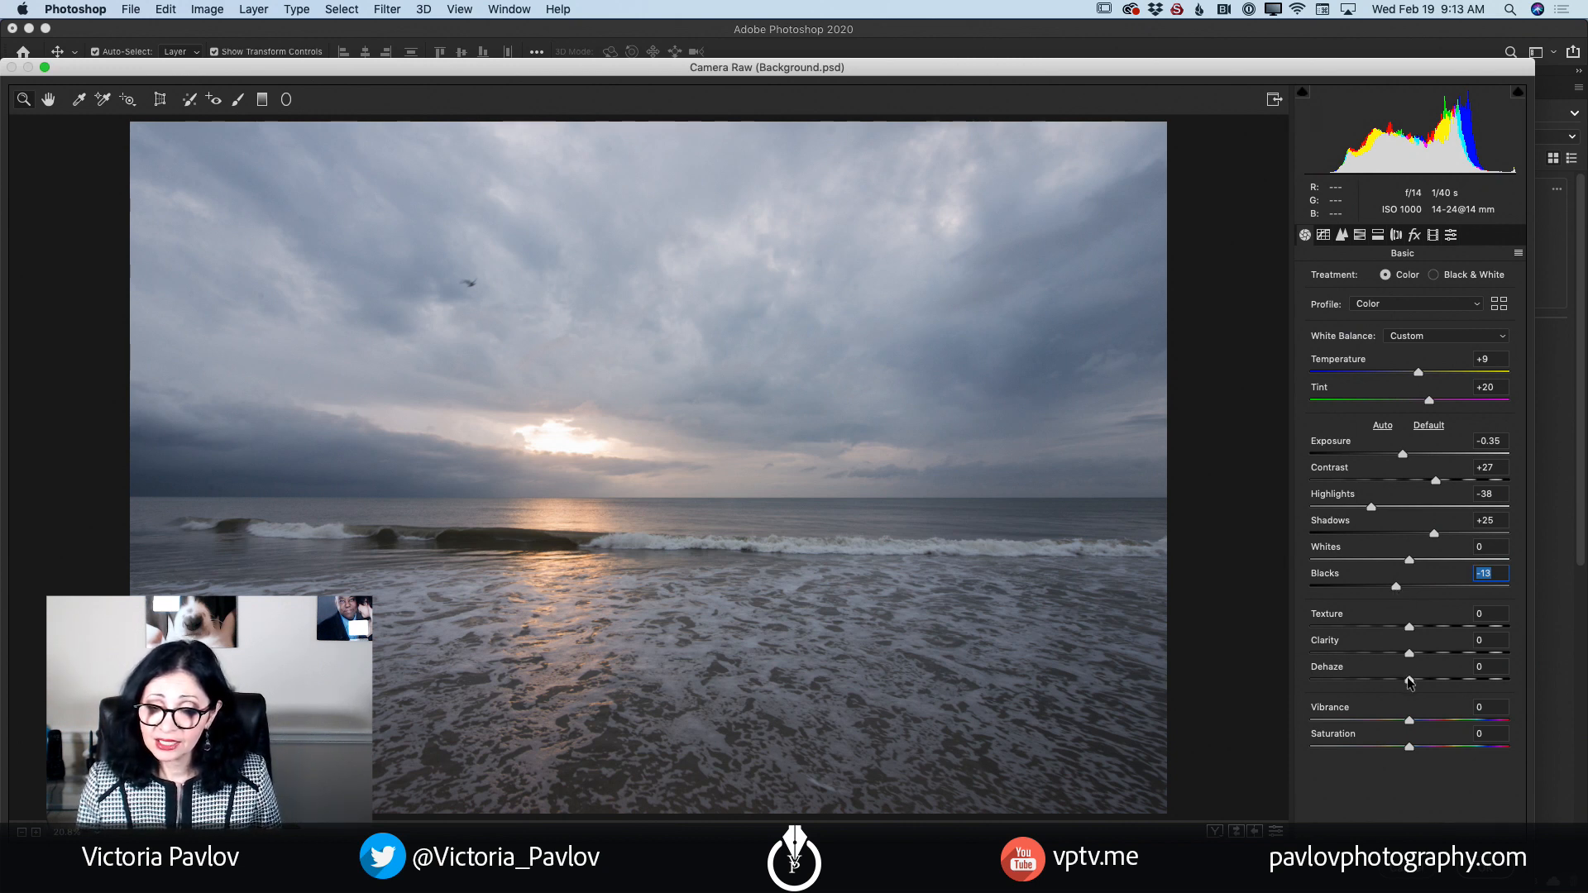
left_click_drag(1411, 681, 1417, 656)
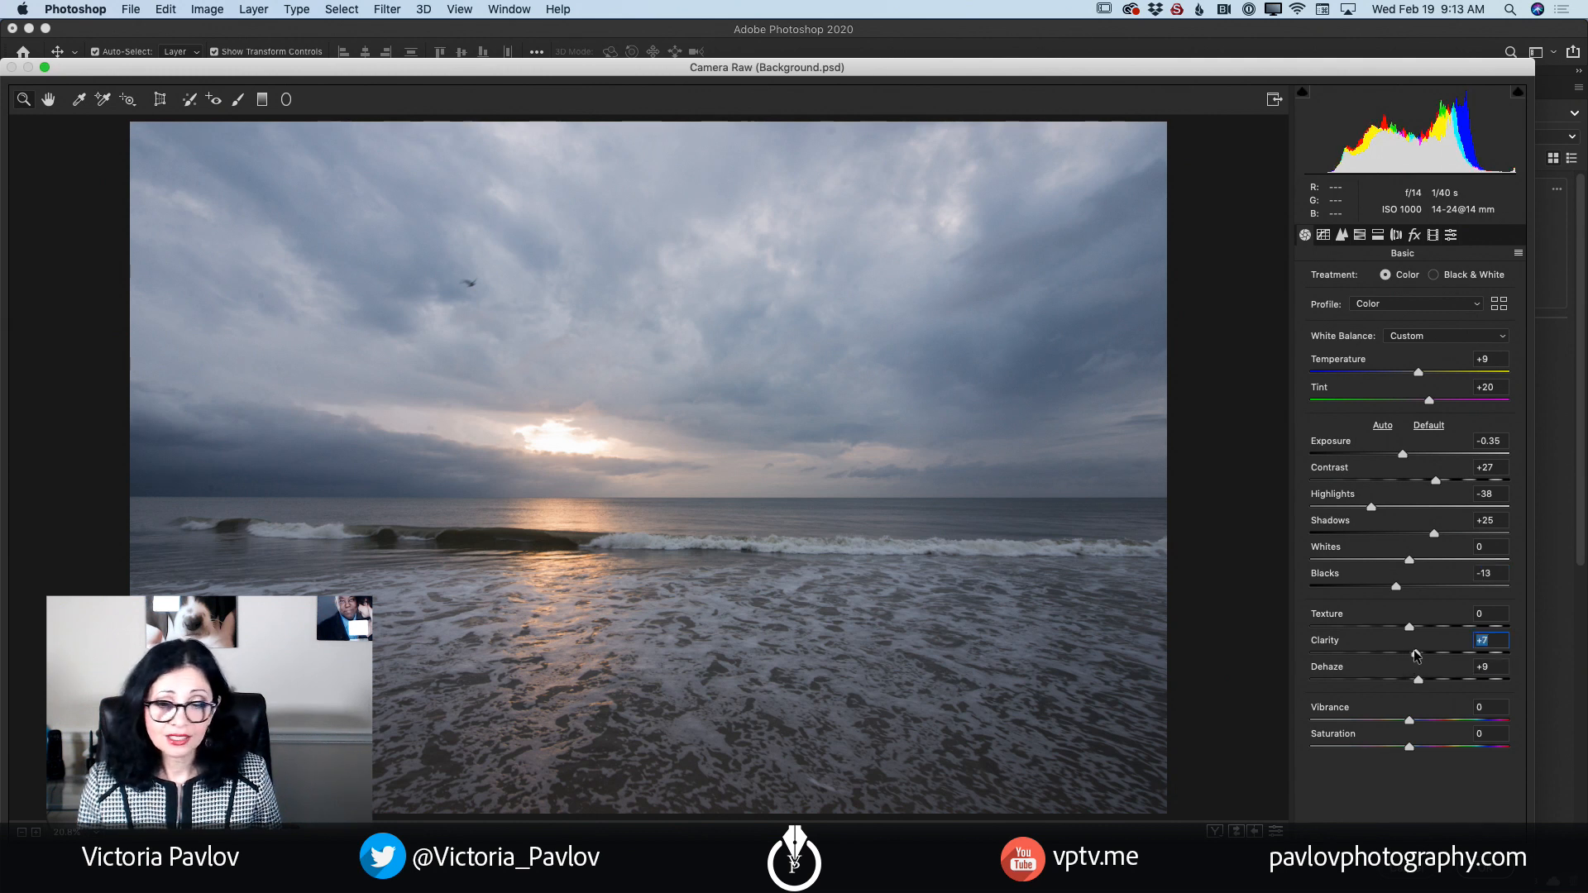
left_click(1412, 628)
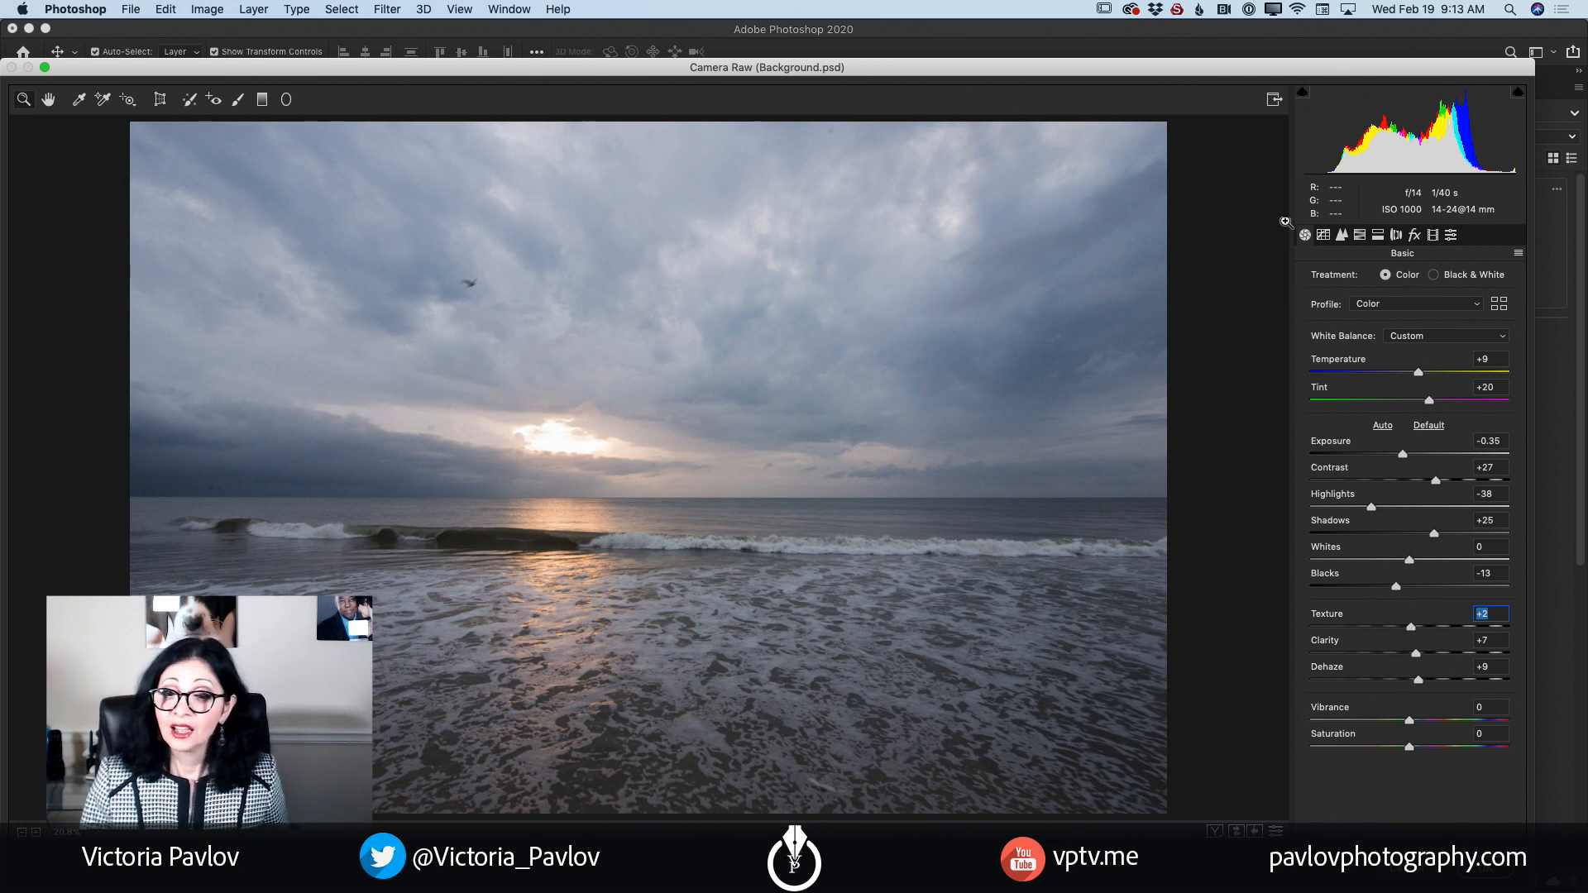
Step: Reduce the photo's noise with Luminance 11, Luminance Contrast 9 and Color 7
left_click(1342, 236)
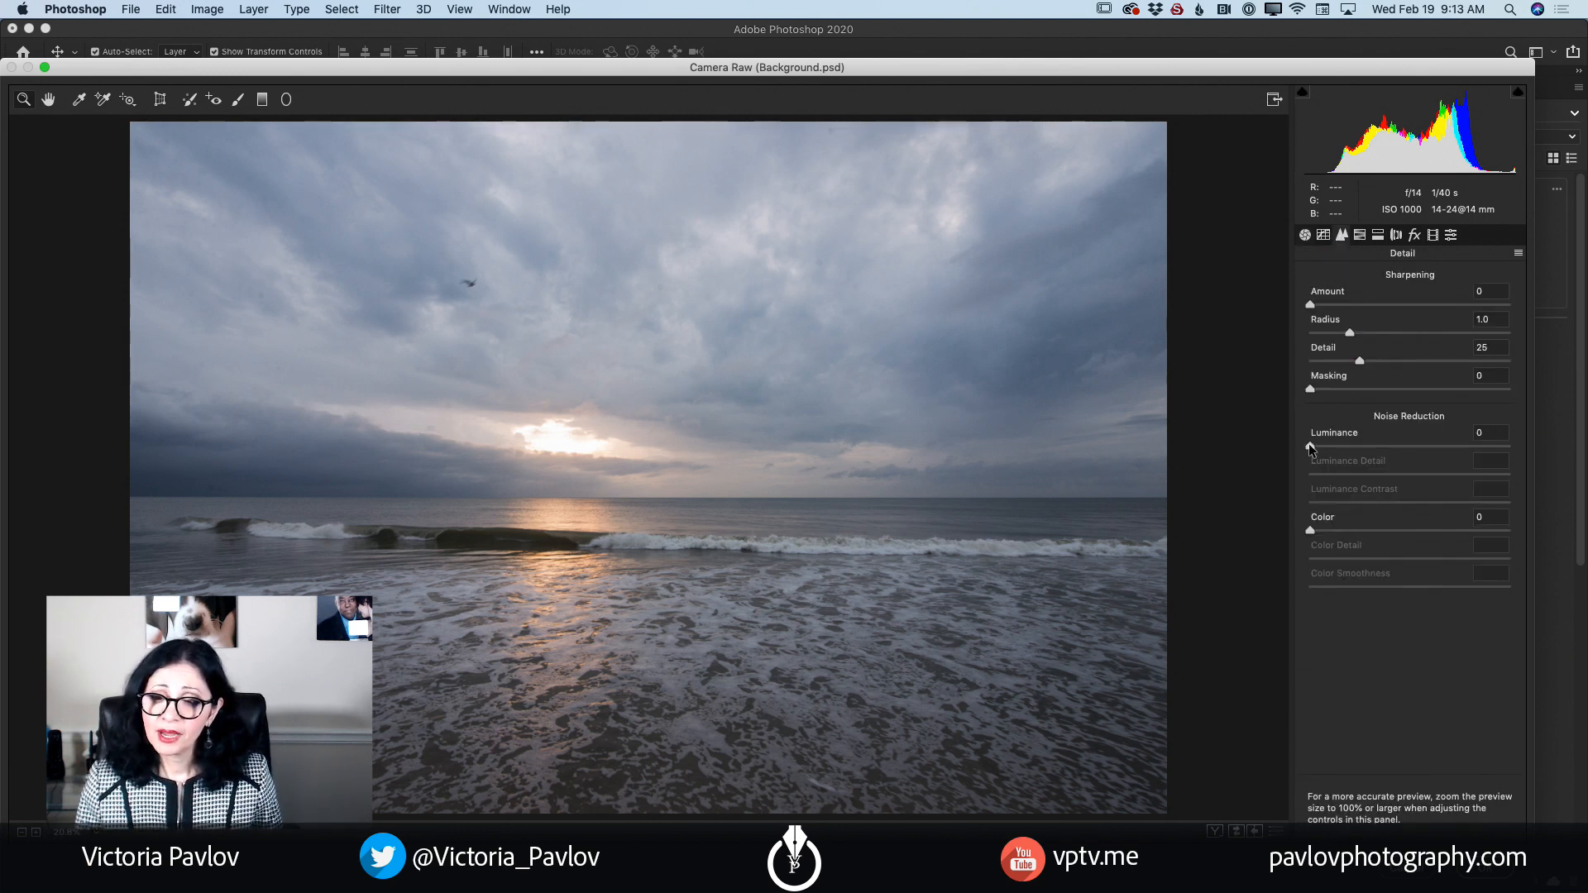
left_click_drag(1310, 448, 1329, 448)
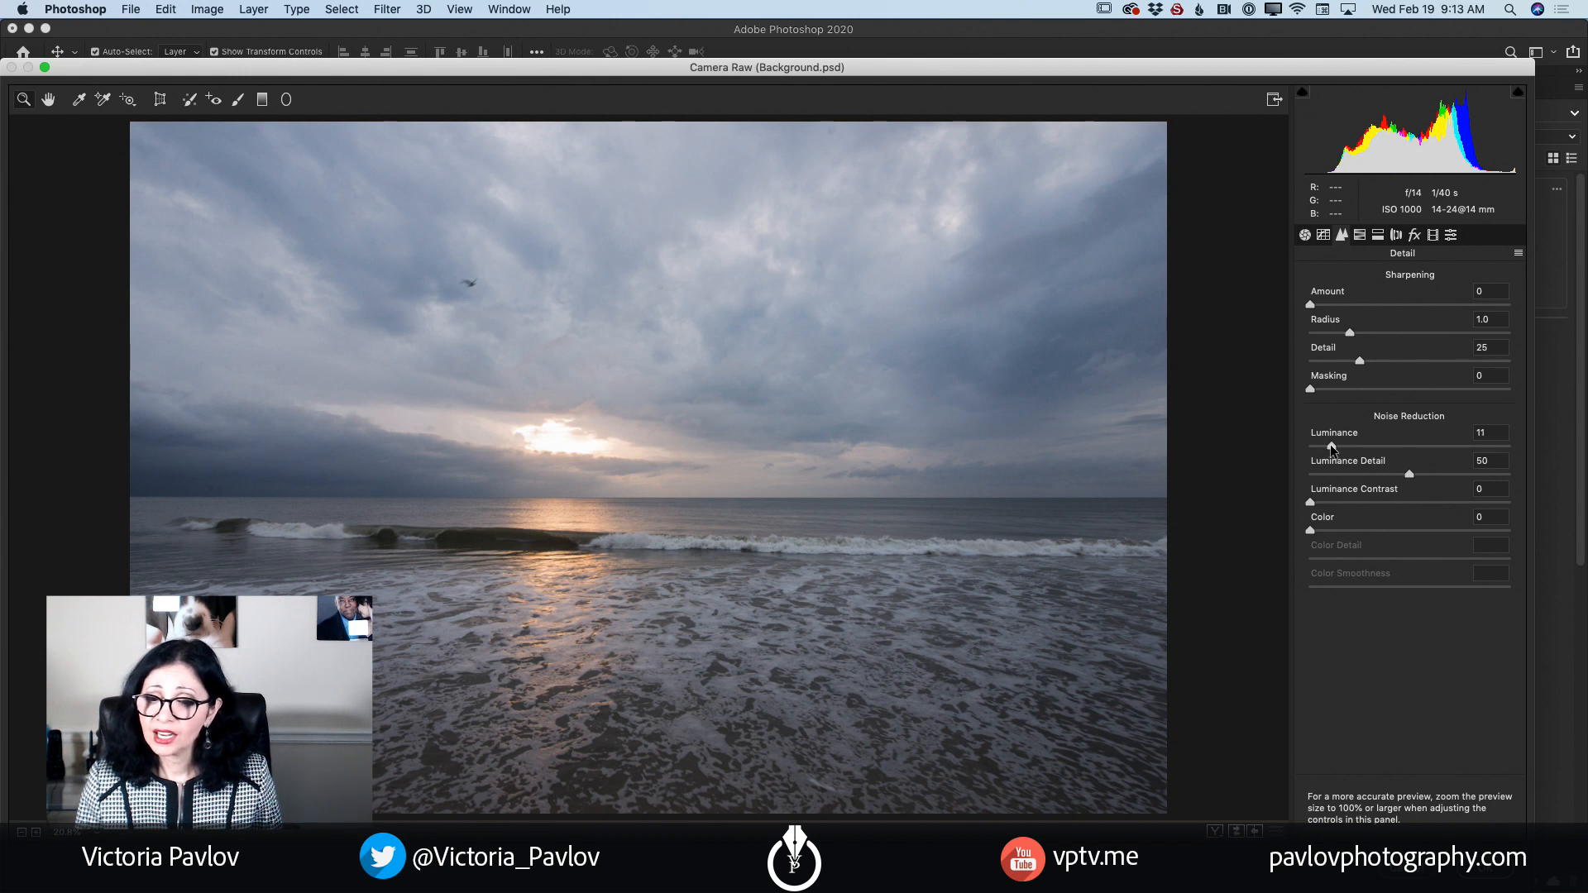
left_click(1331, 444)
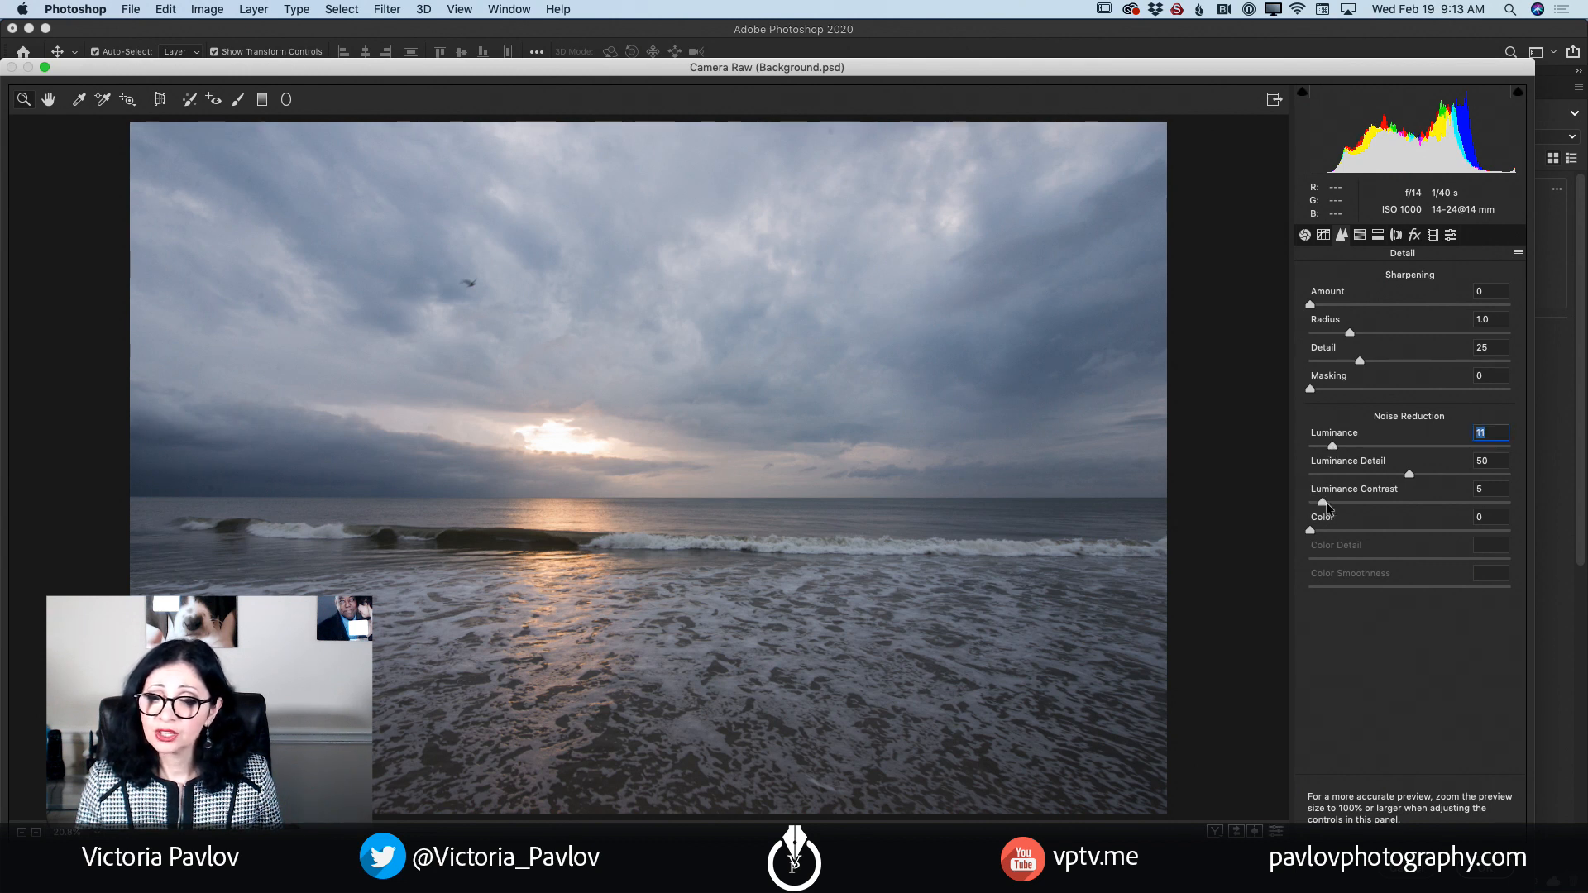
left_click_drag(1327, 503, 1326, 529)
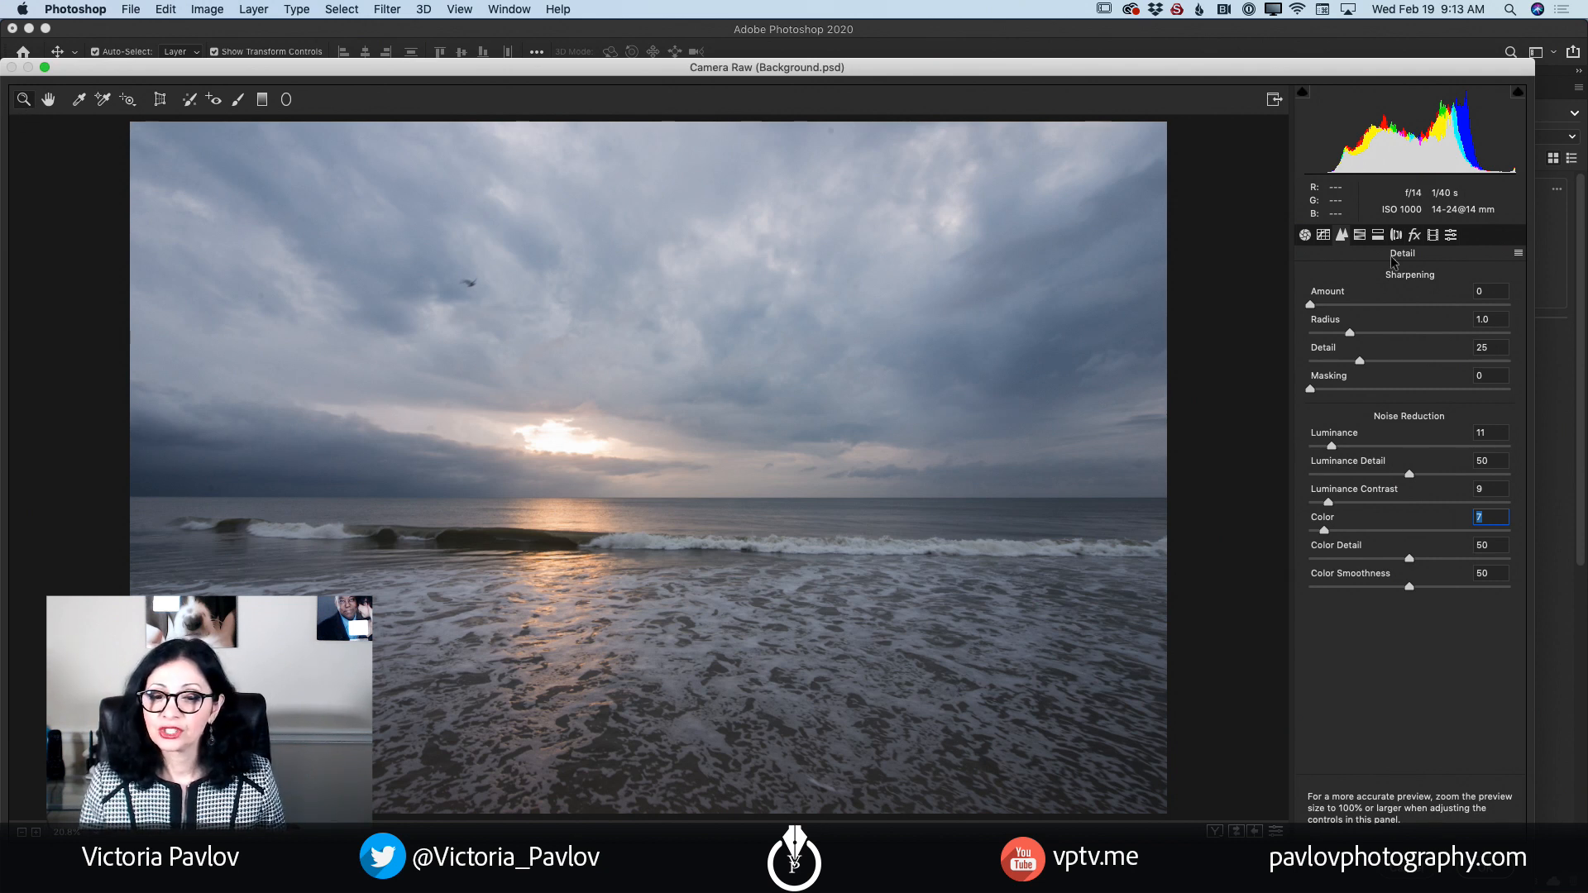
Step: Apply the Artistic 02 profile to the seascape, lower its Amount, and commit the Camera Raw edits
left_click(1306, 235)
left_click(1499, 308)
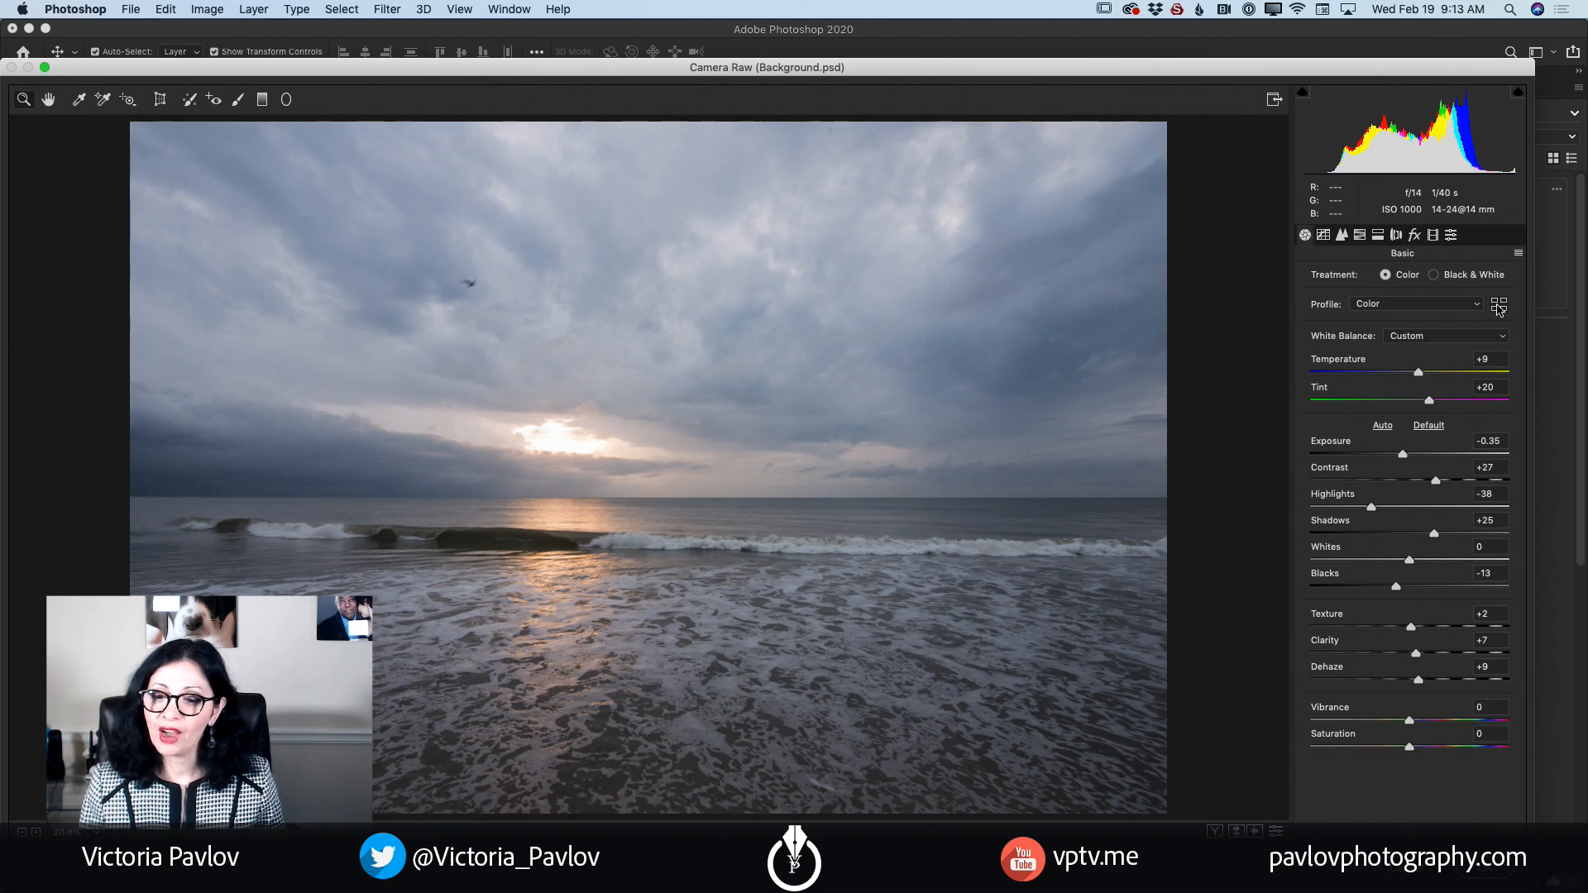
left_click(1304, 357)
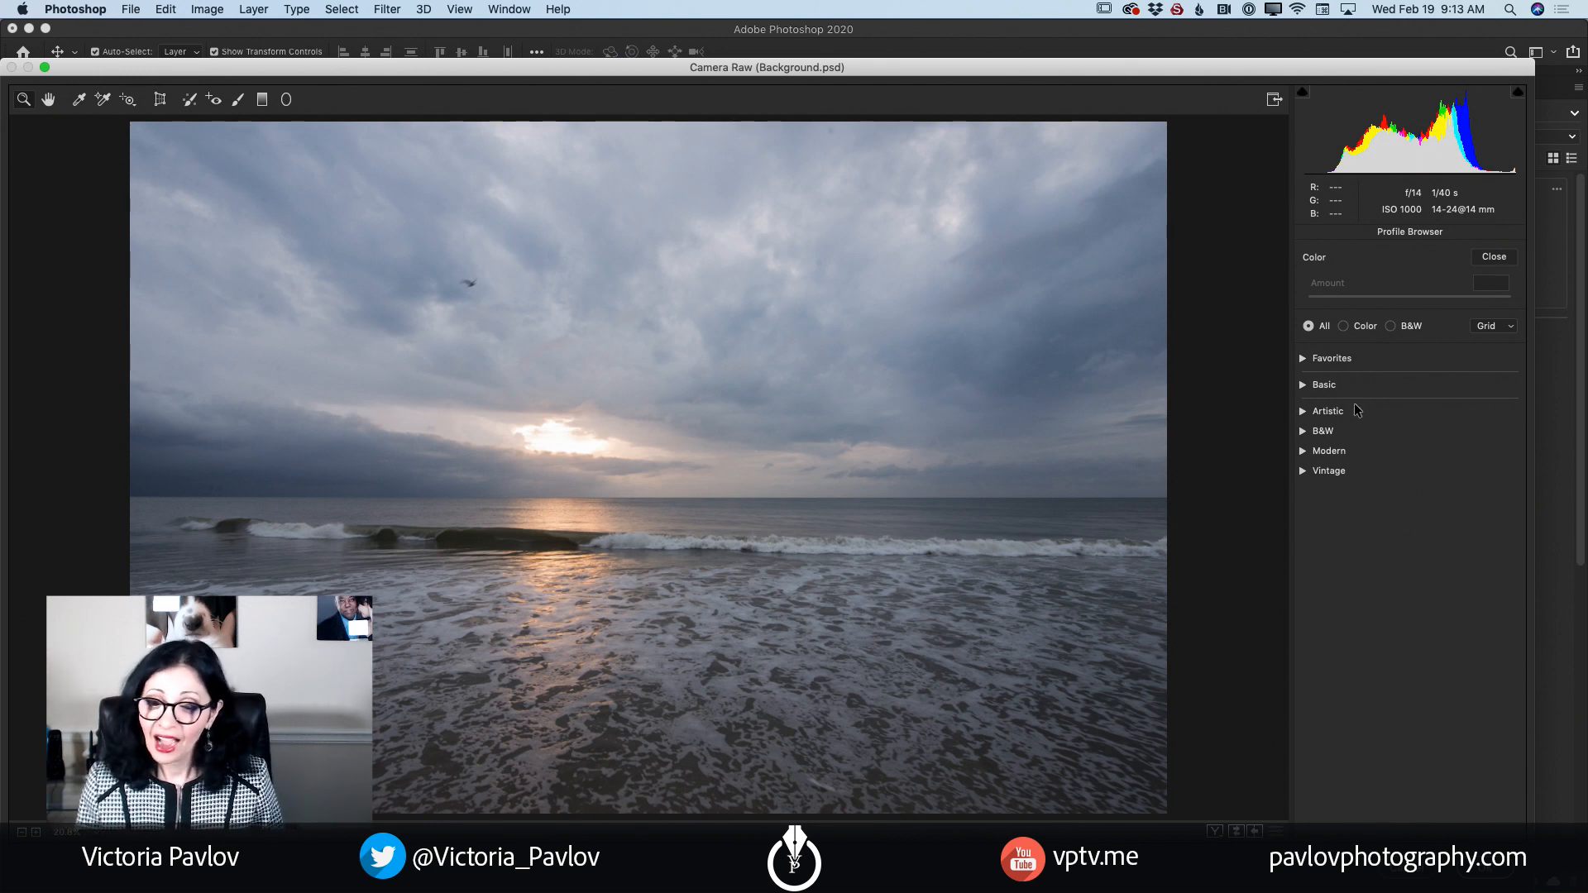
left_click(1304, 412)
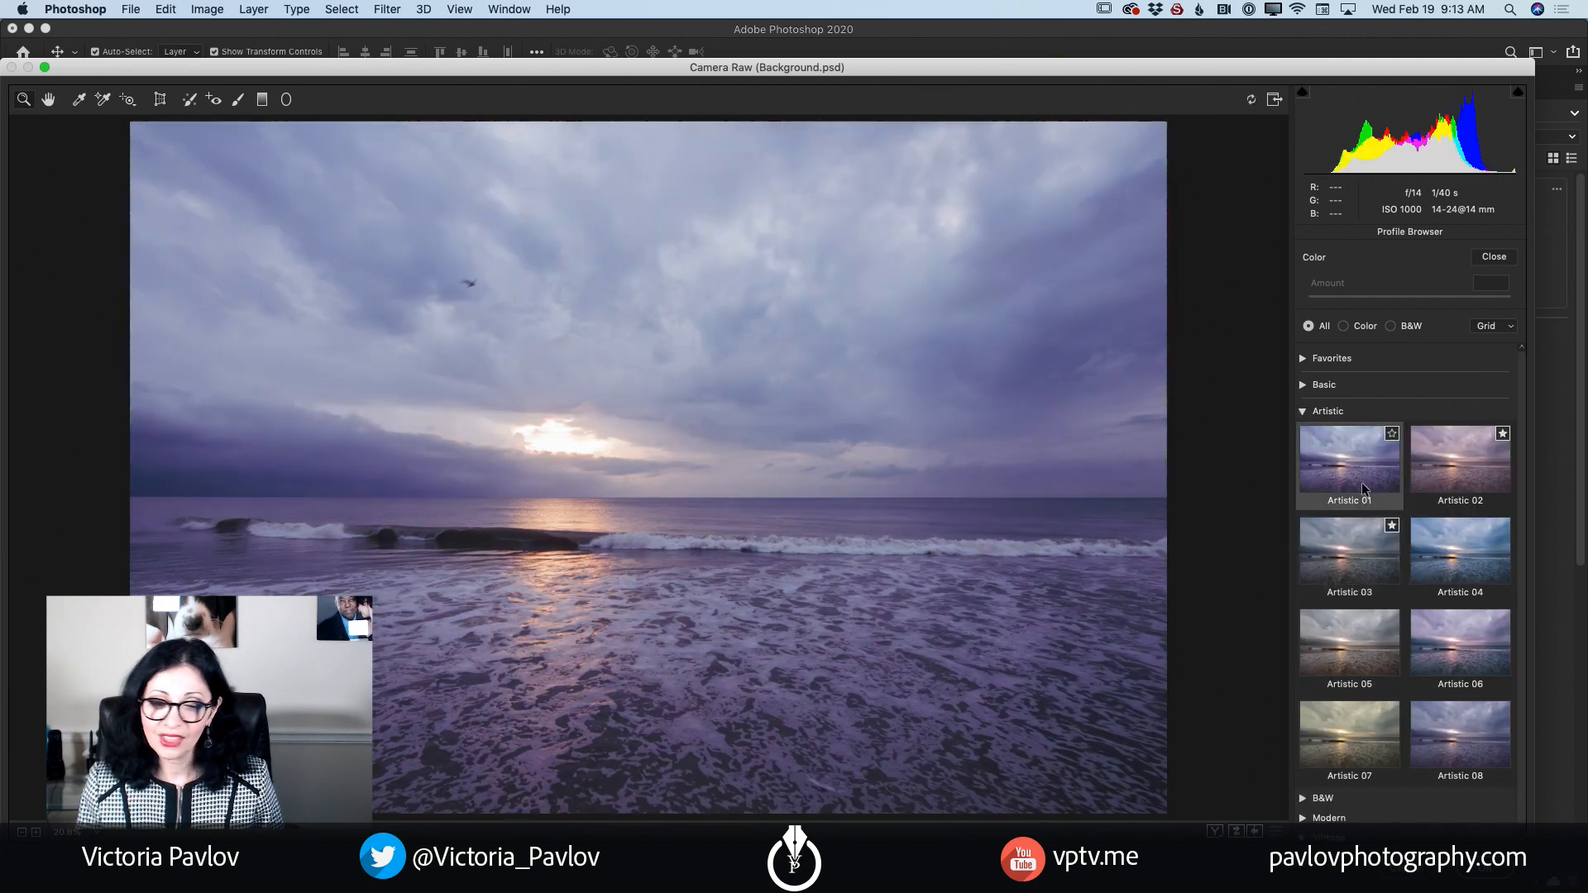
left_click(1461, 468)
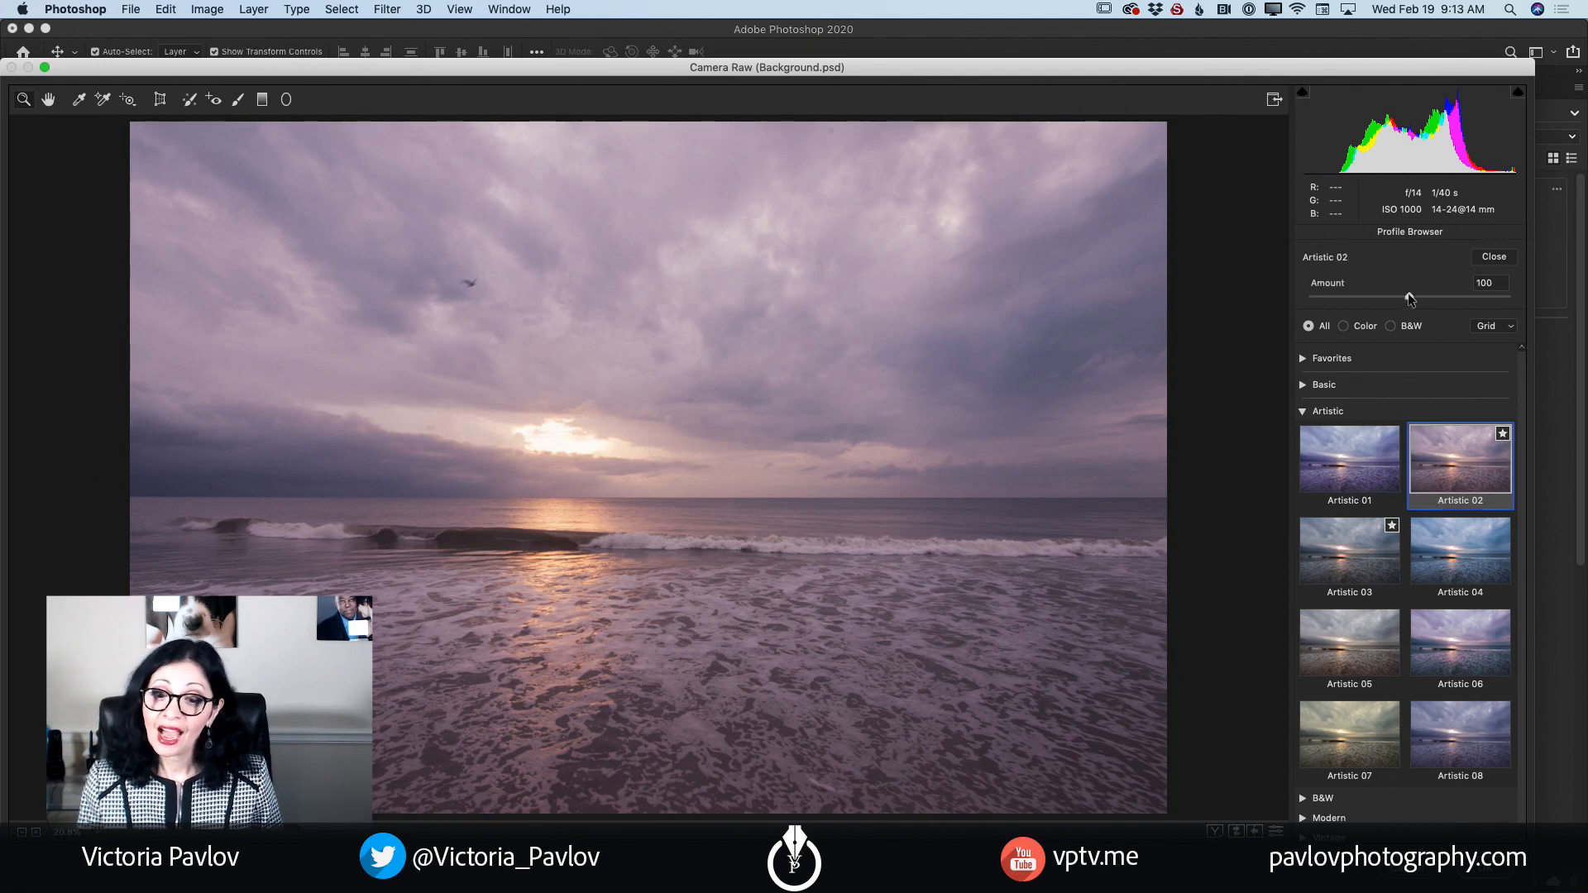
left_click_drag(1411, 298, 1356, 300)
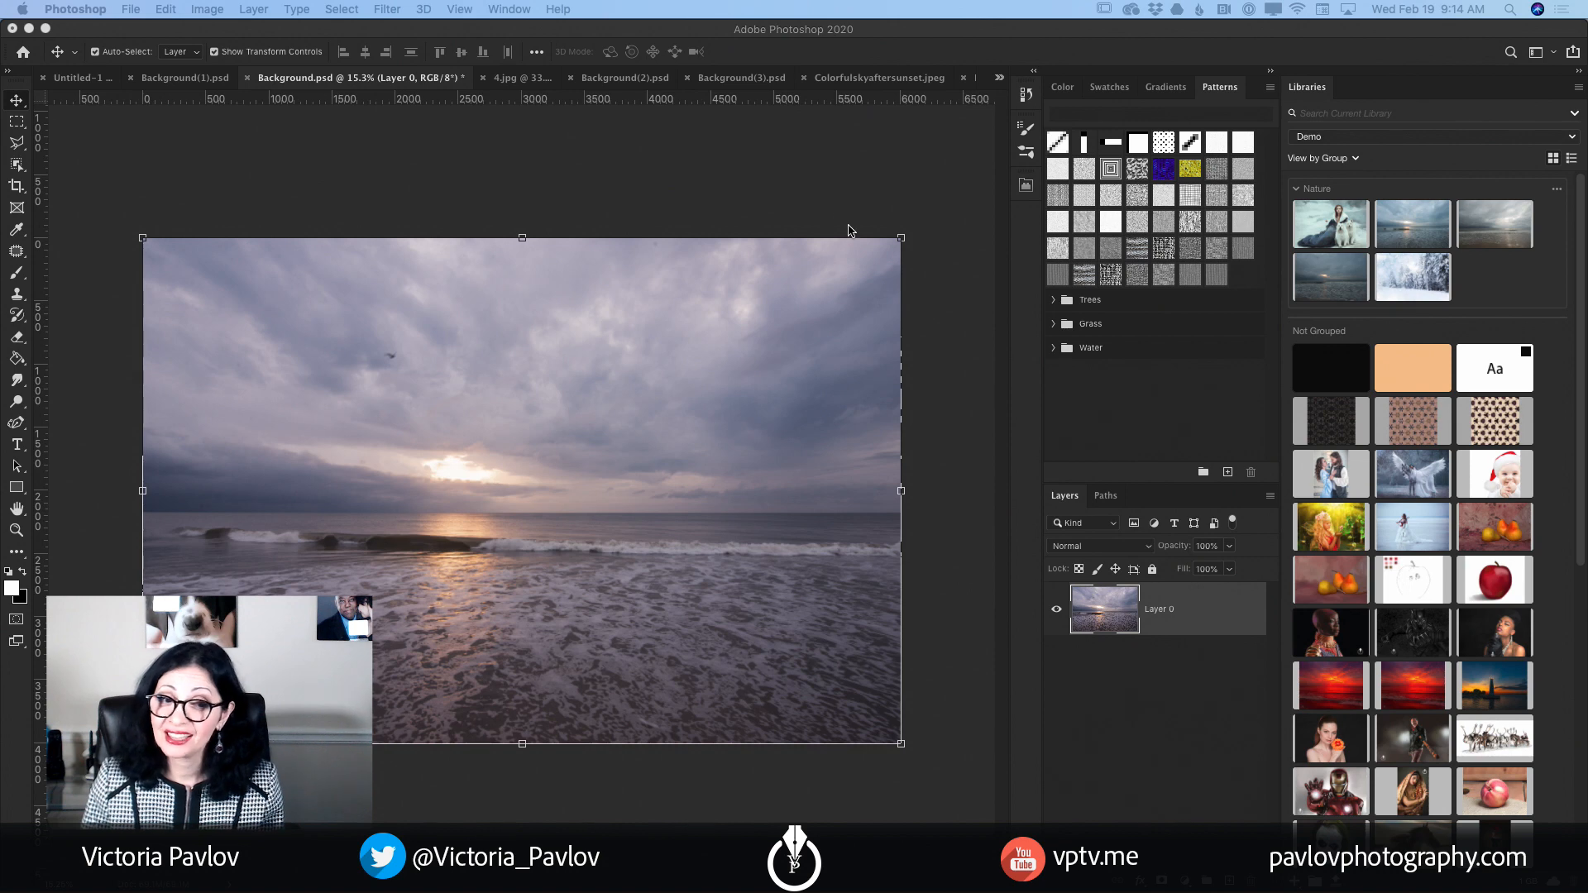
Step: Switch to the blank Untitled-1 document and activate the Curvature Pen Tool
left_click(1000, 78)
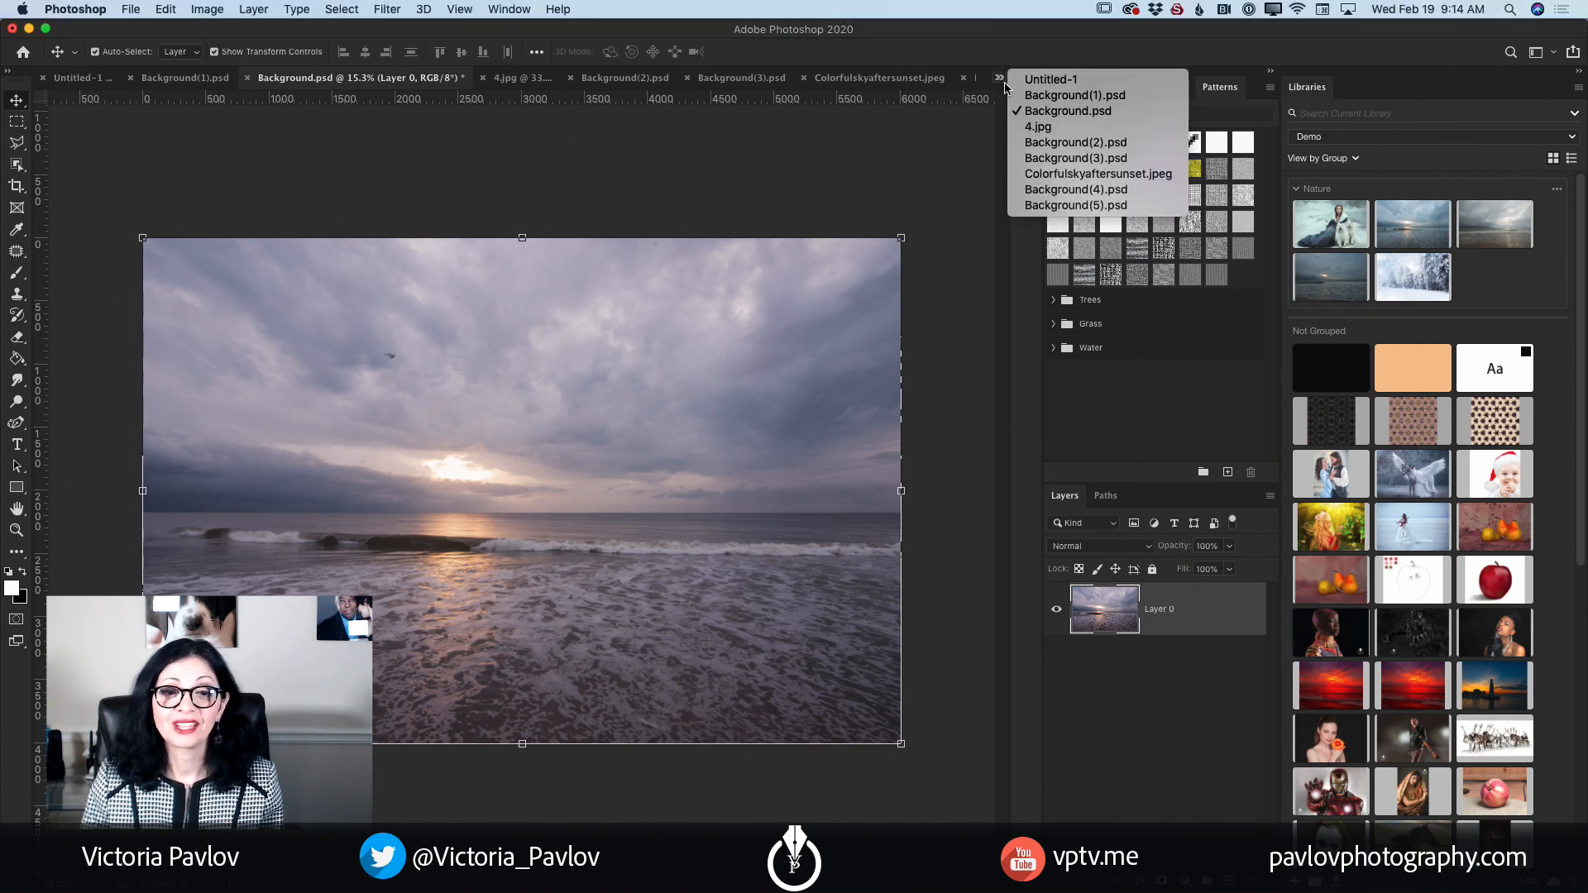
left_click(1050, 80)
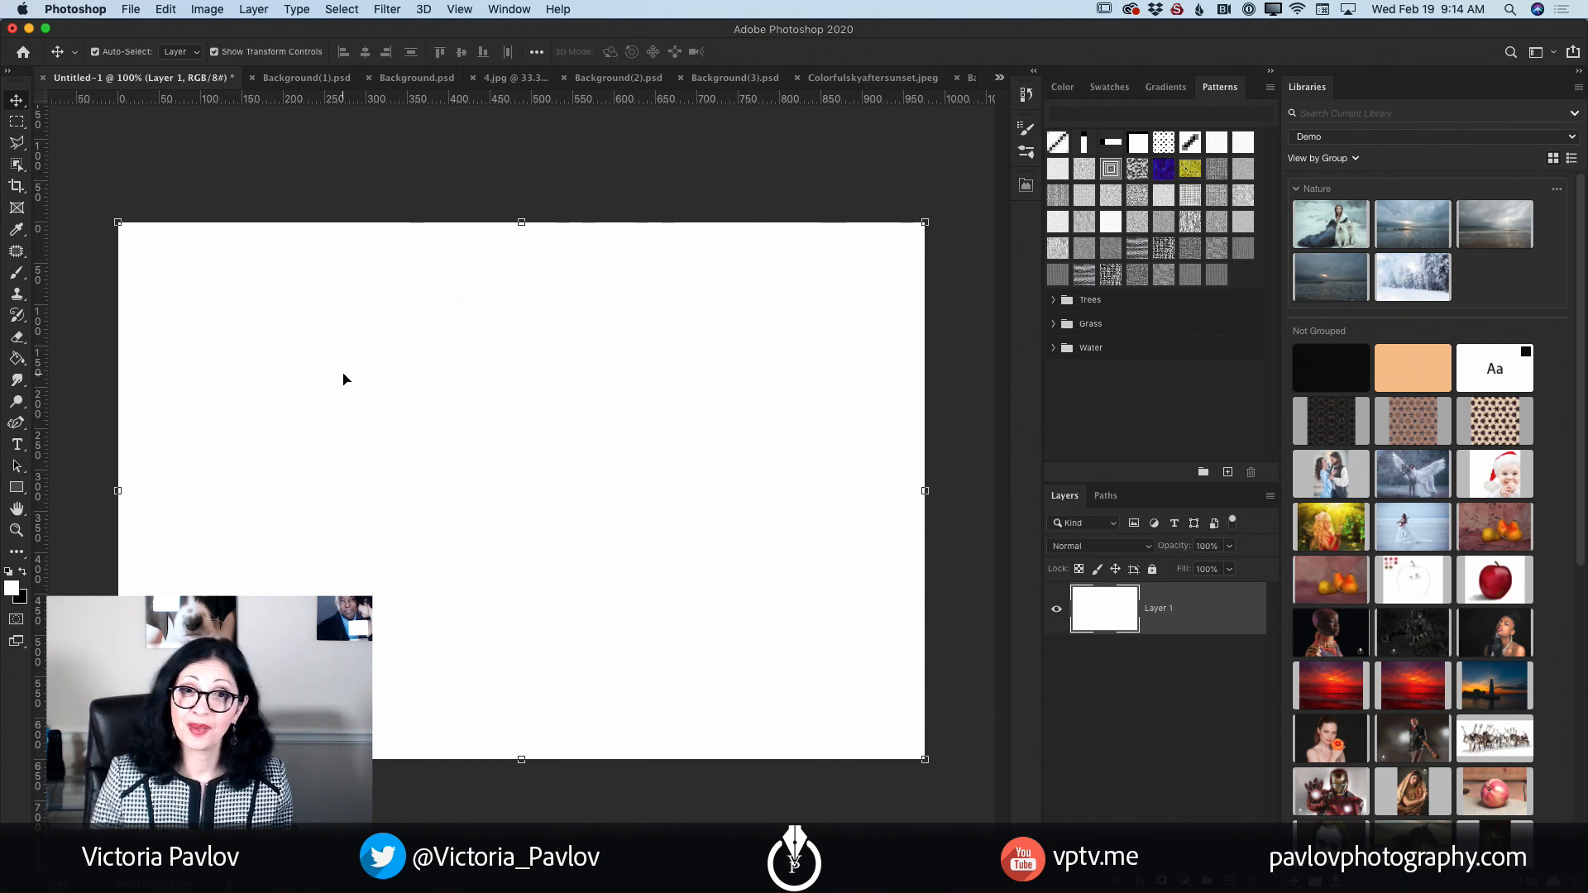
left_click(19, 427)
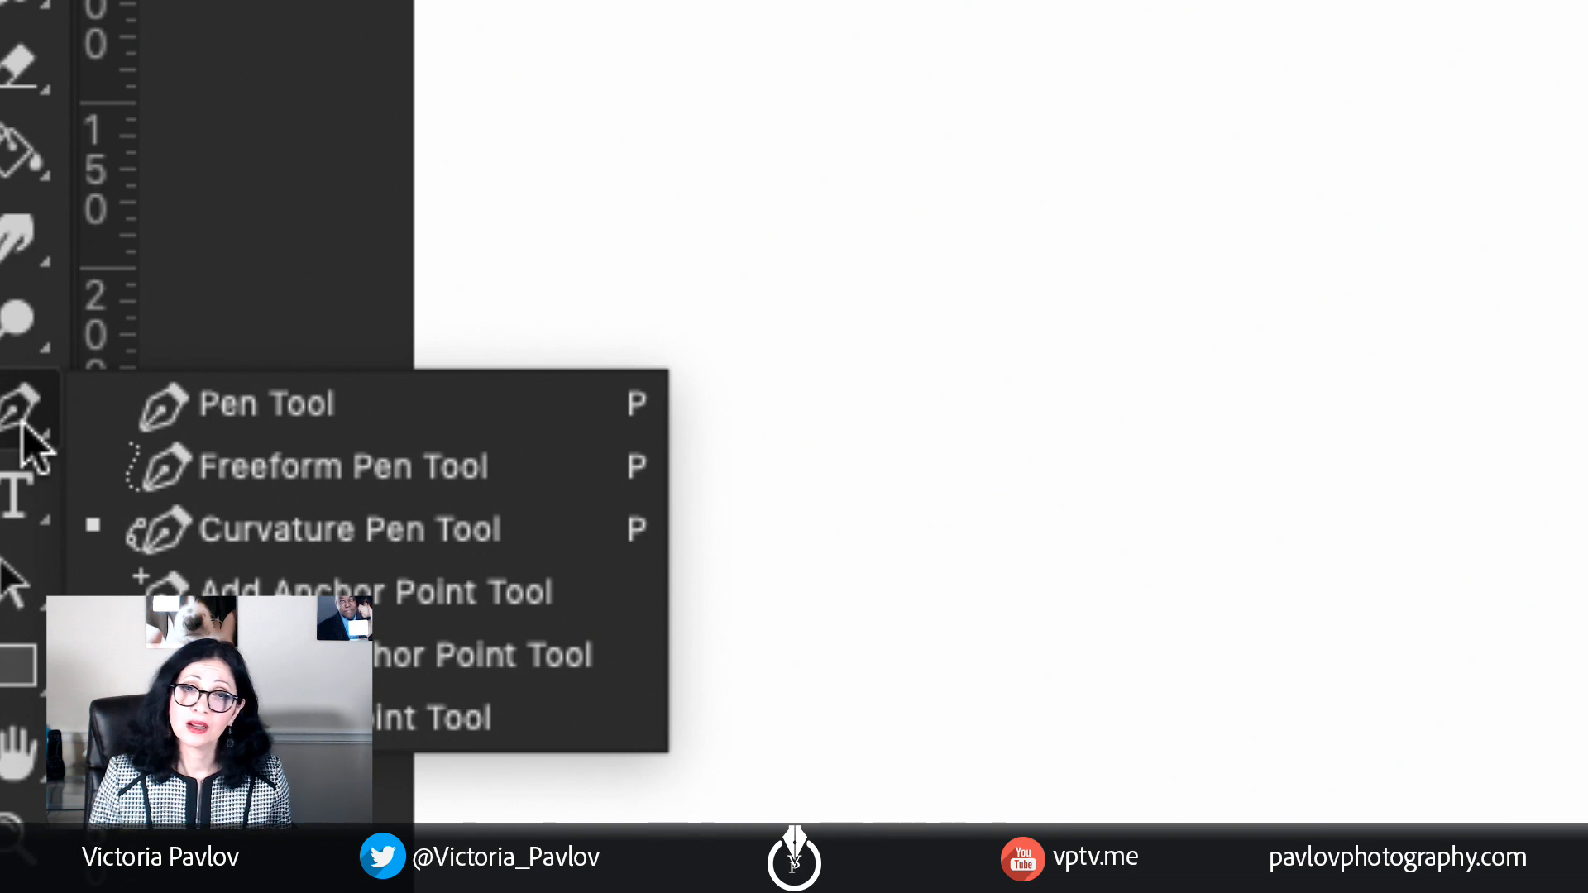
left_click(281, 550)
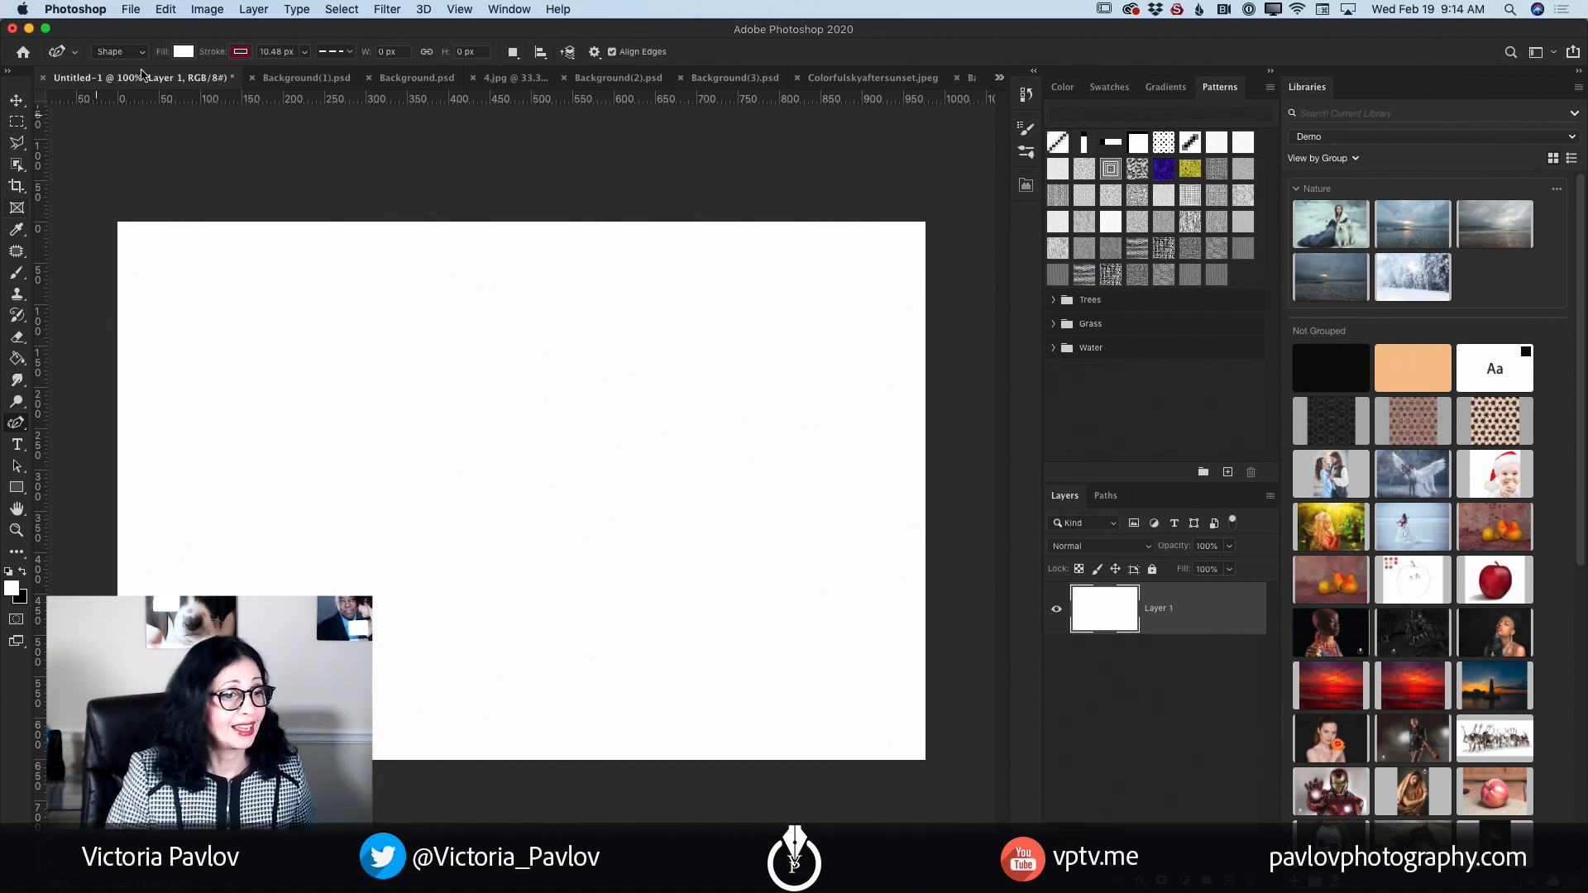
Step: Set the Curvature Pen shape's fill to red and its dashed stroke to light blue
left_click(183, 51)
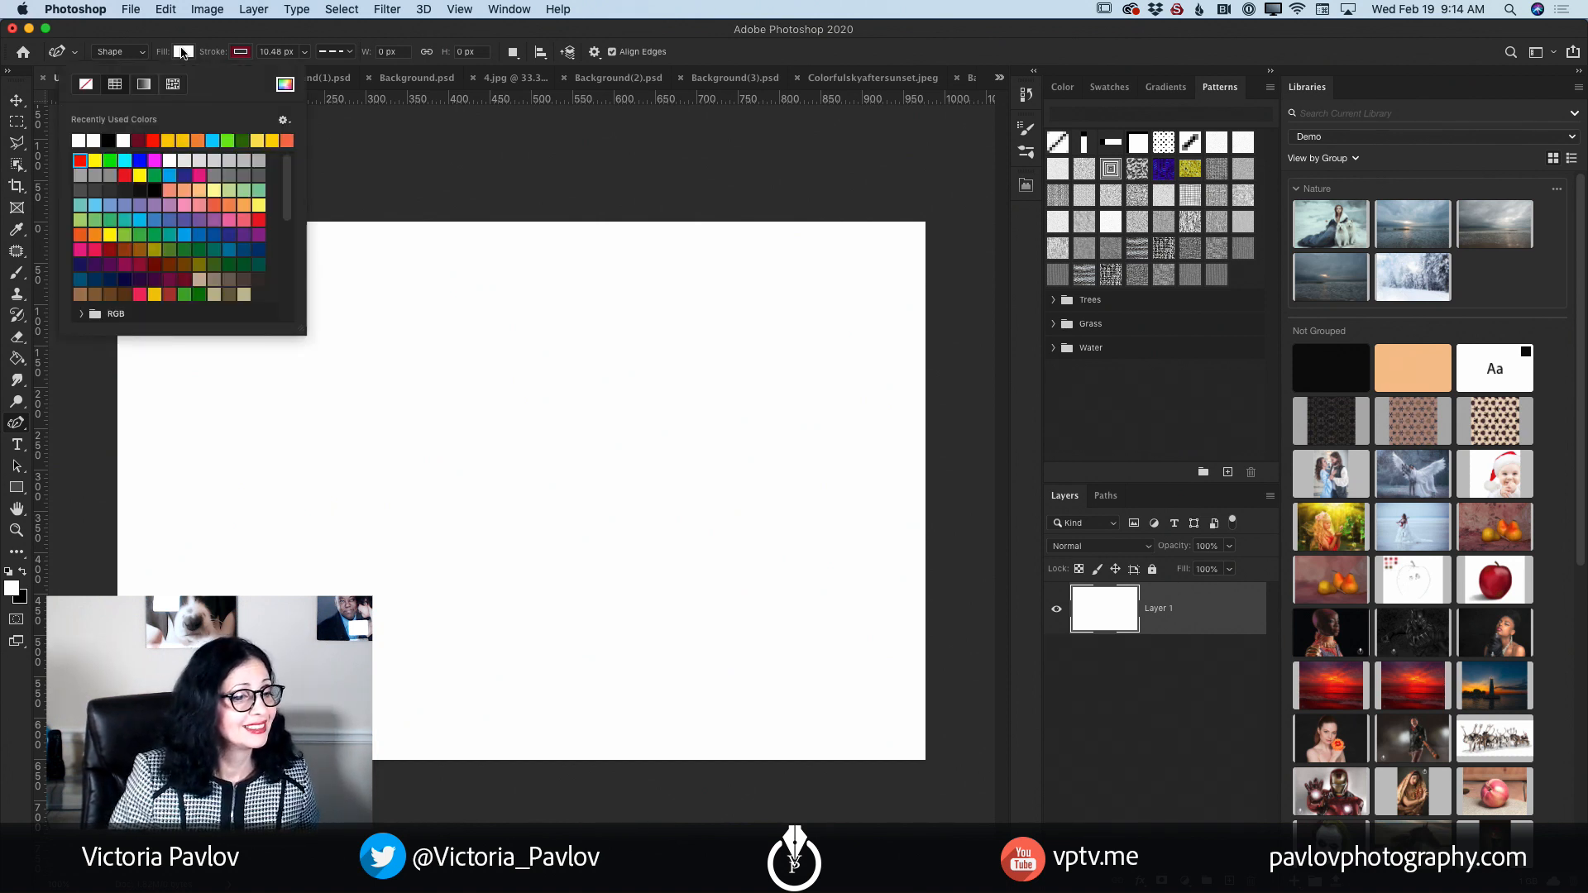
left_click(124, 175)
left_click(240, 52)
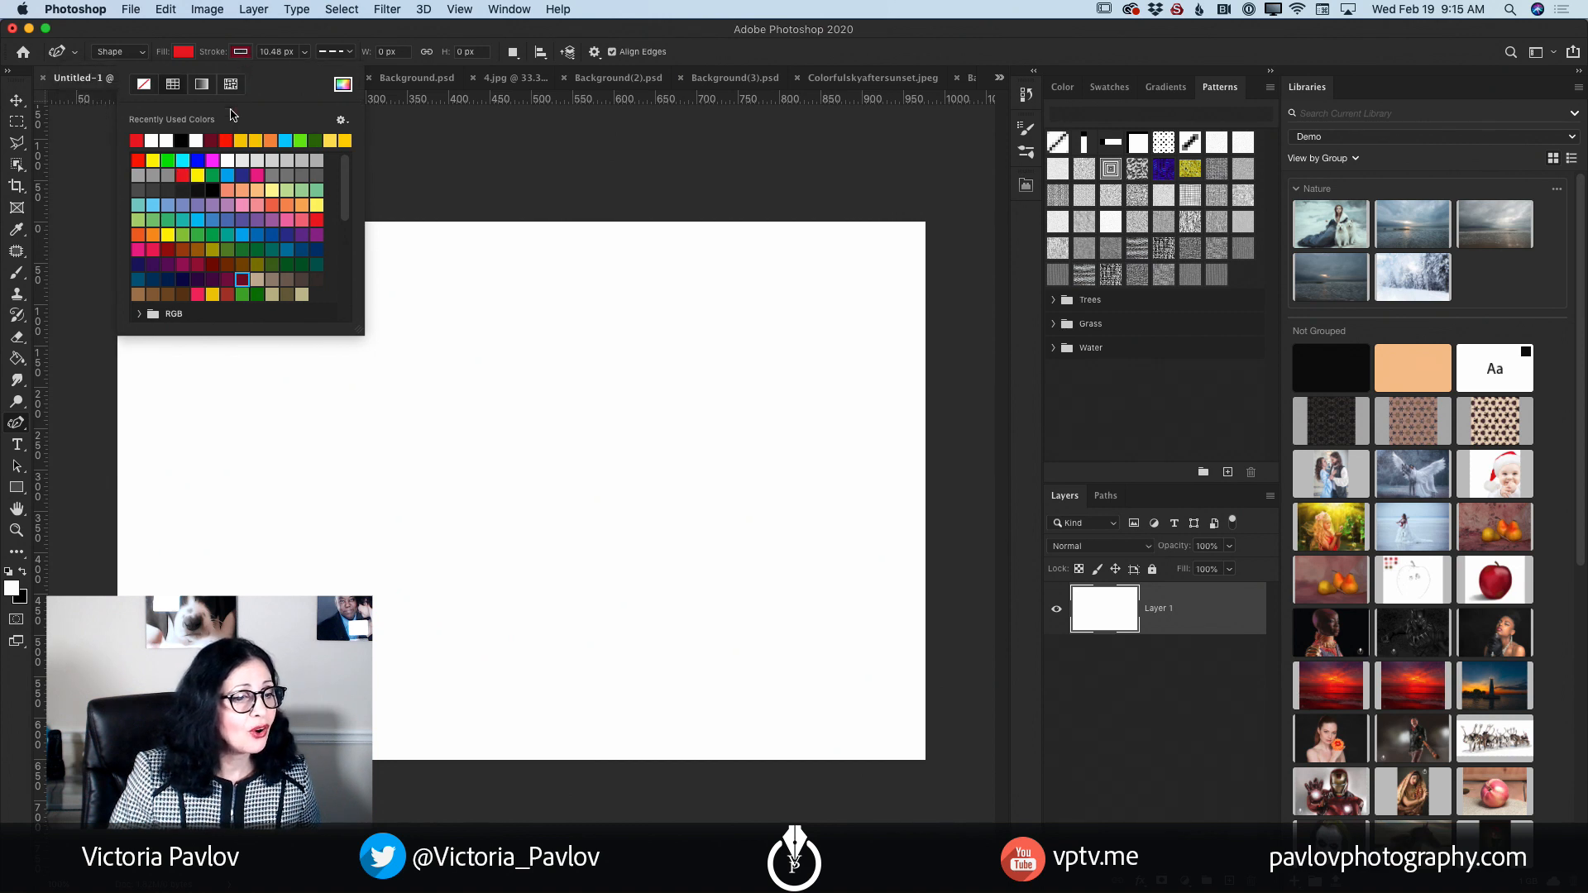
left_click(198, 219)
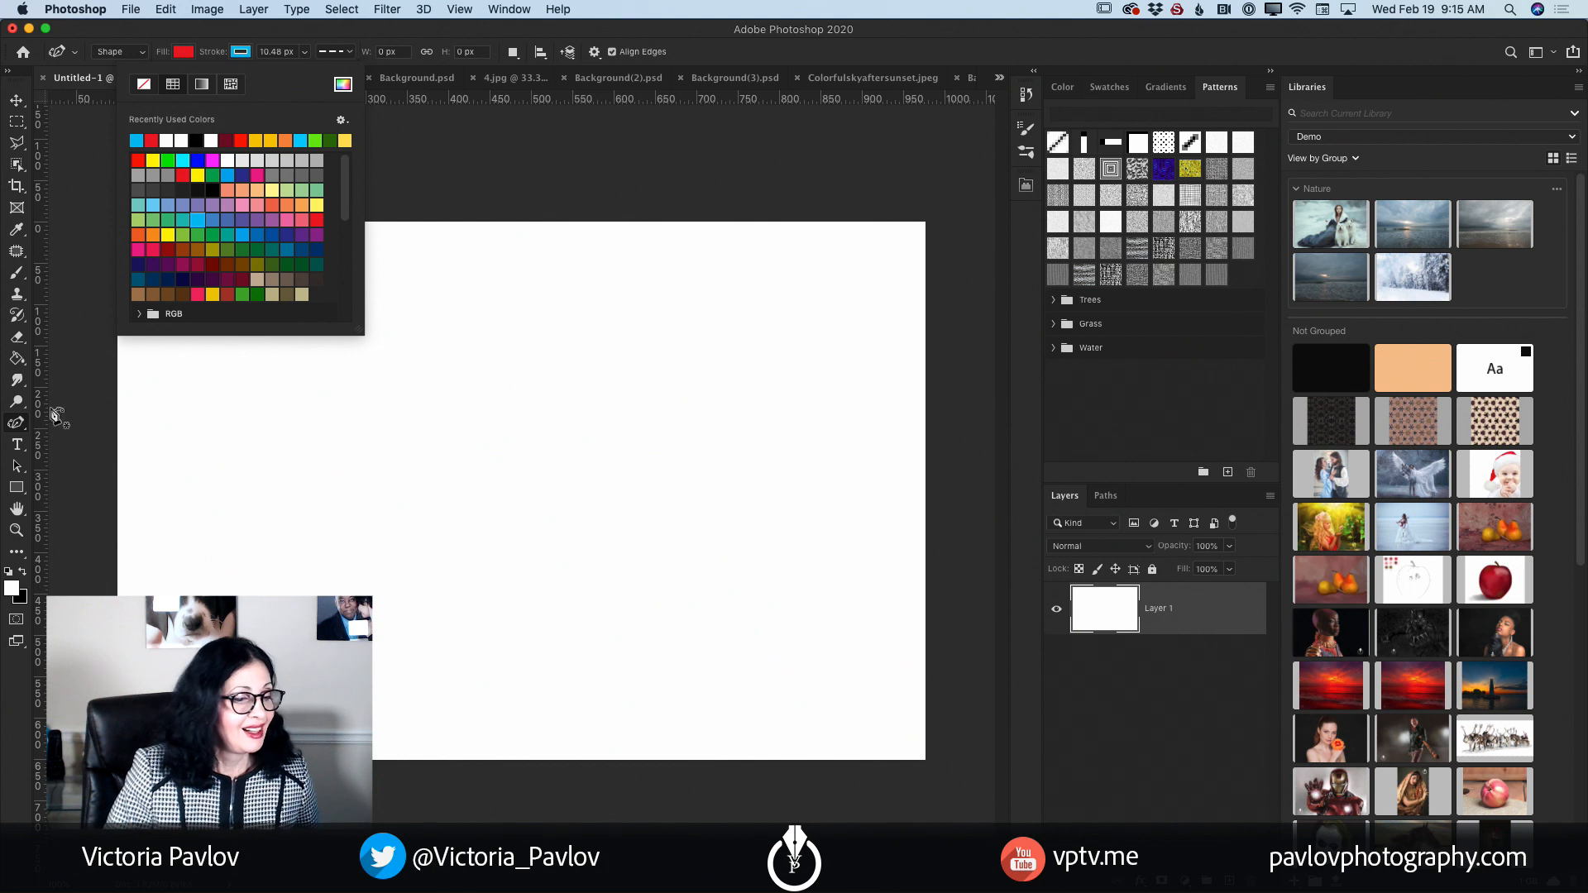
left_click(23, 428)
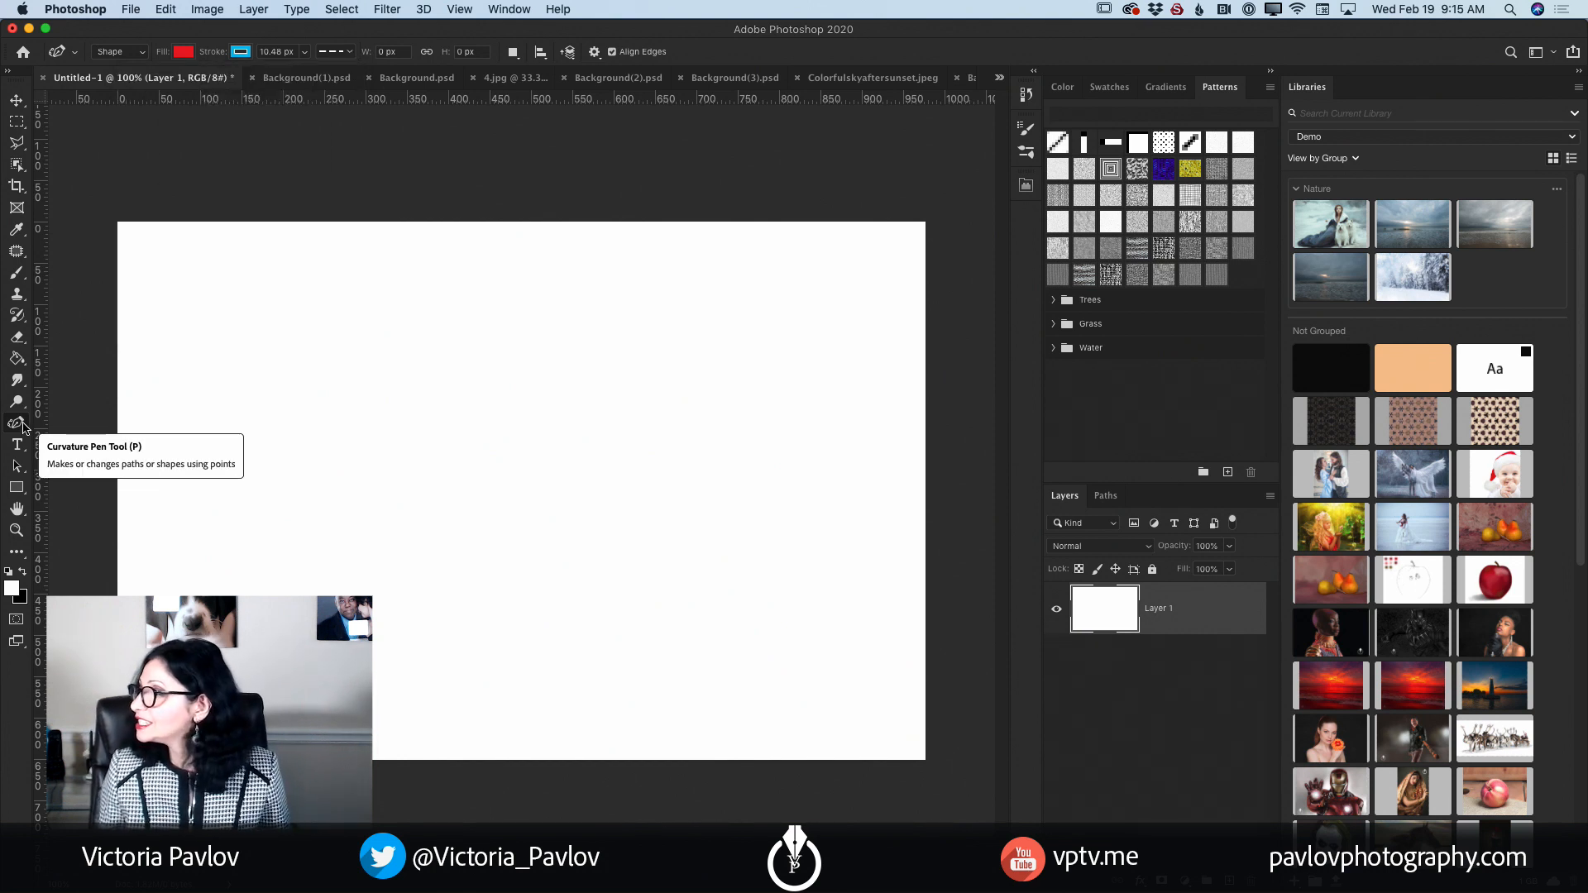
Step: Draw a closed heart shape about 489 by 497 px in the middle of the canvas with the Curvature Pen Tool
left_click(514, 390)
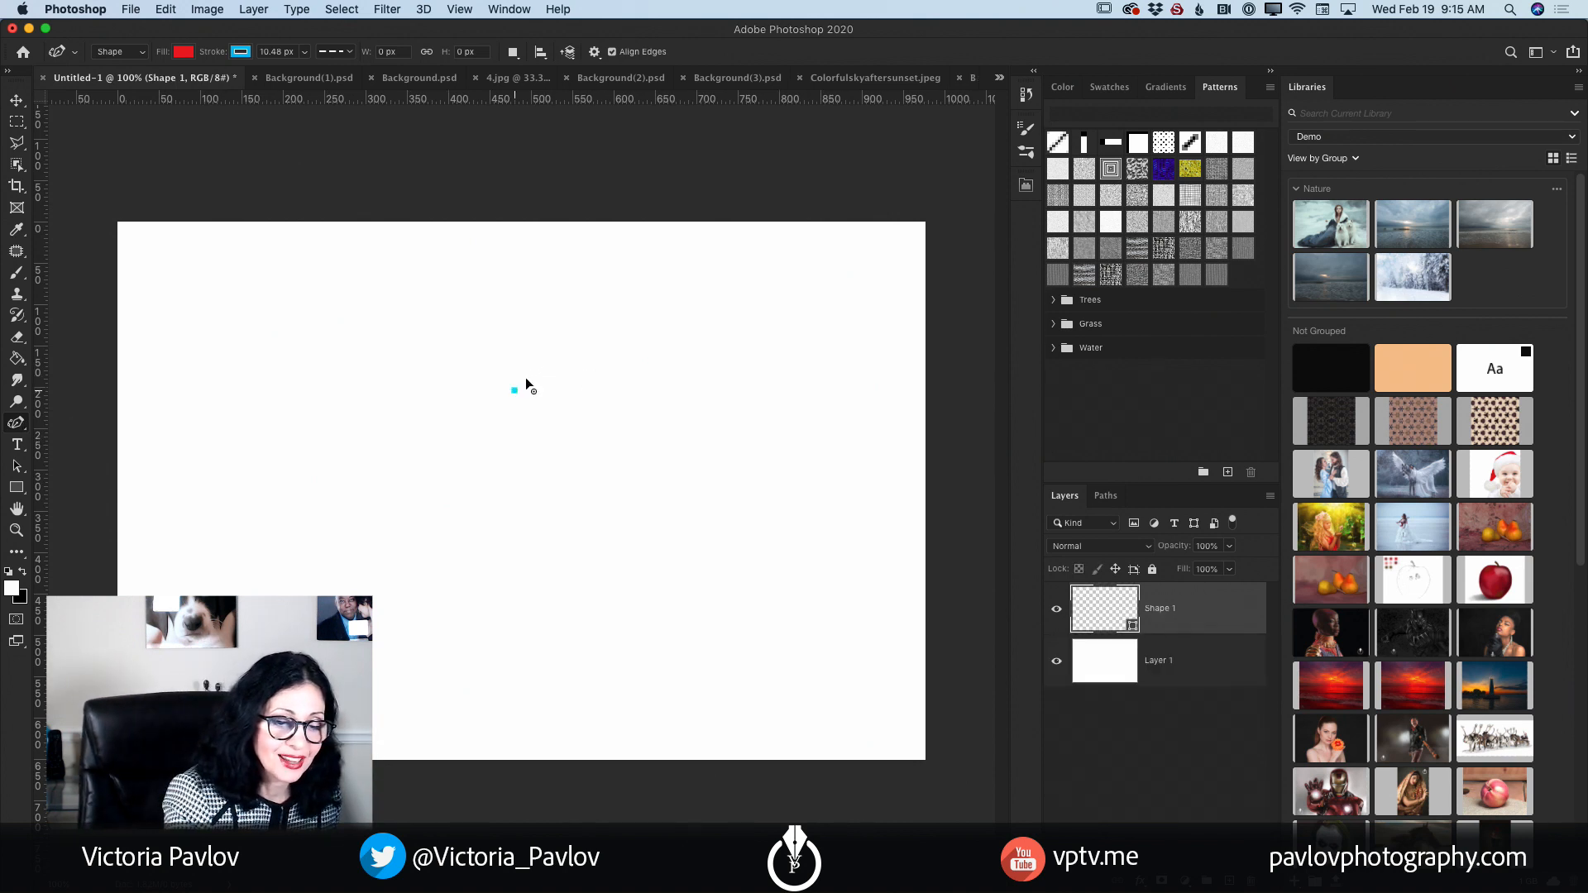
left_click(569, 336)
left_click(667, 323)
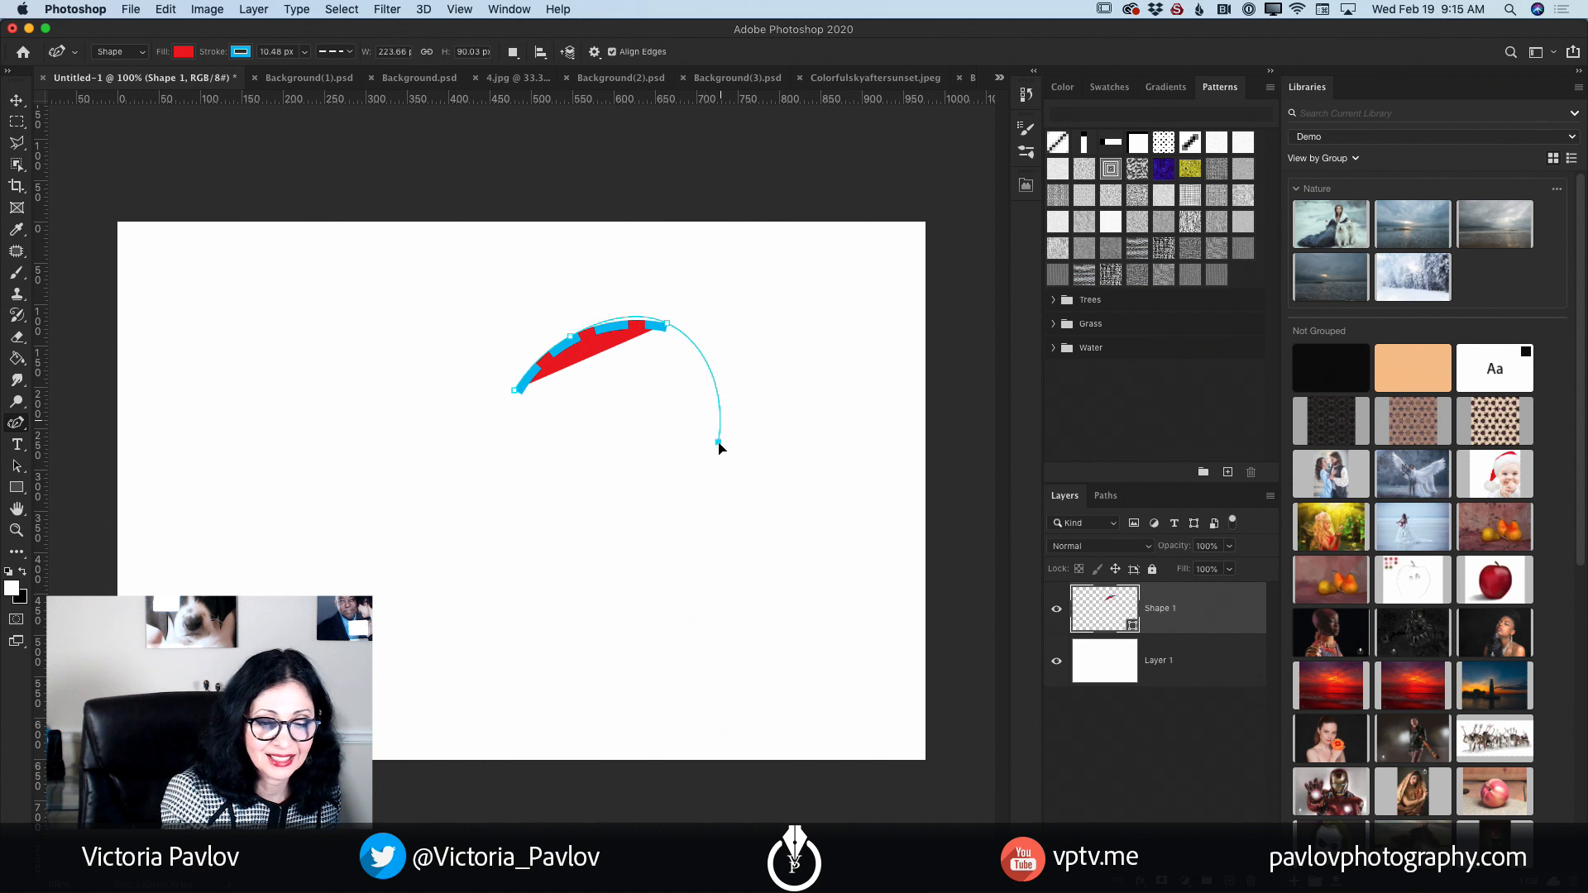
left_click(718, 444)
left_click(523, 726)
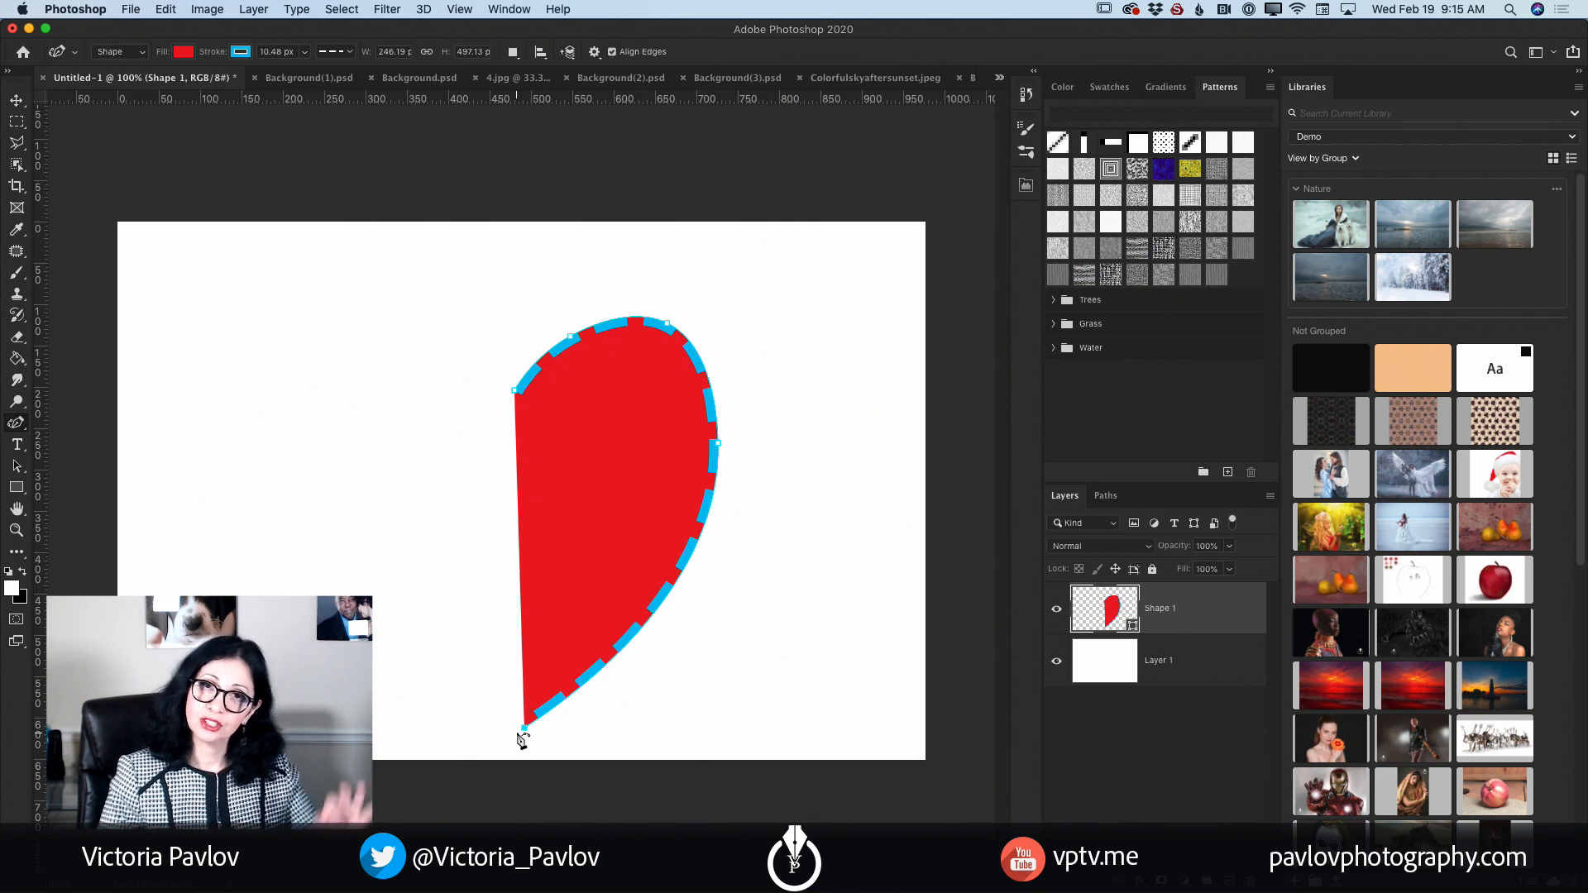
left_click(323, 446)
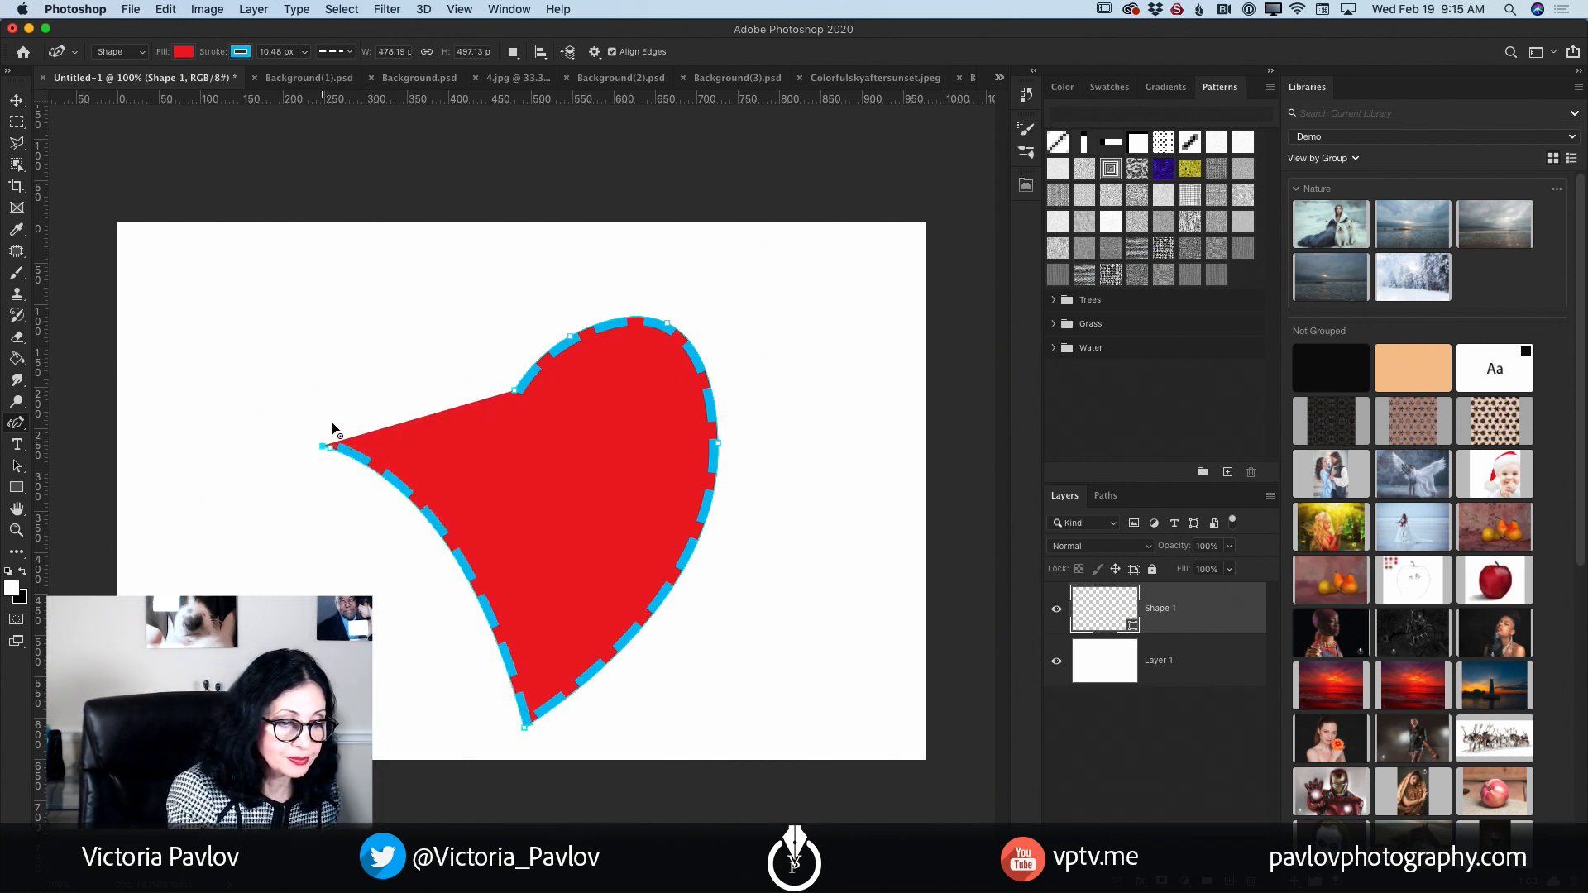
left_click(355, 337)
left_click(518, 391)
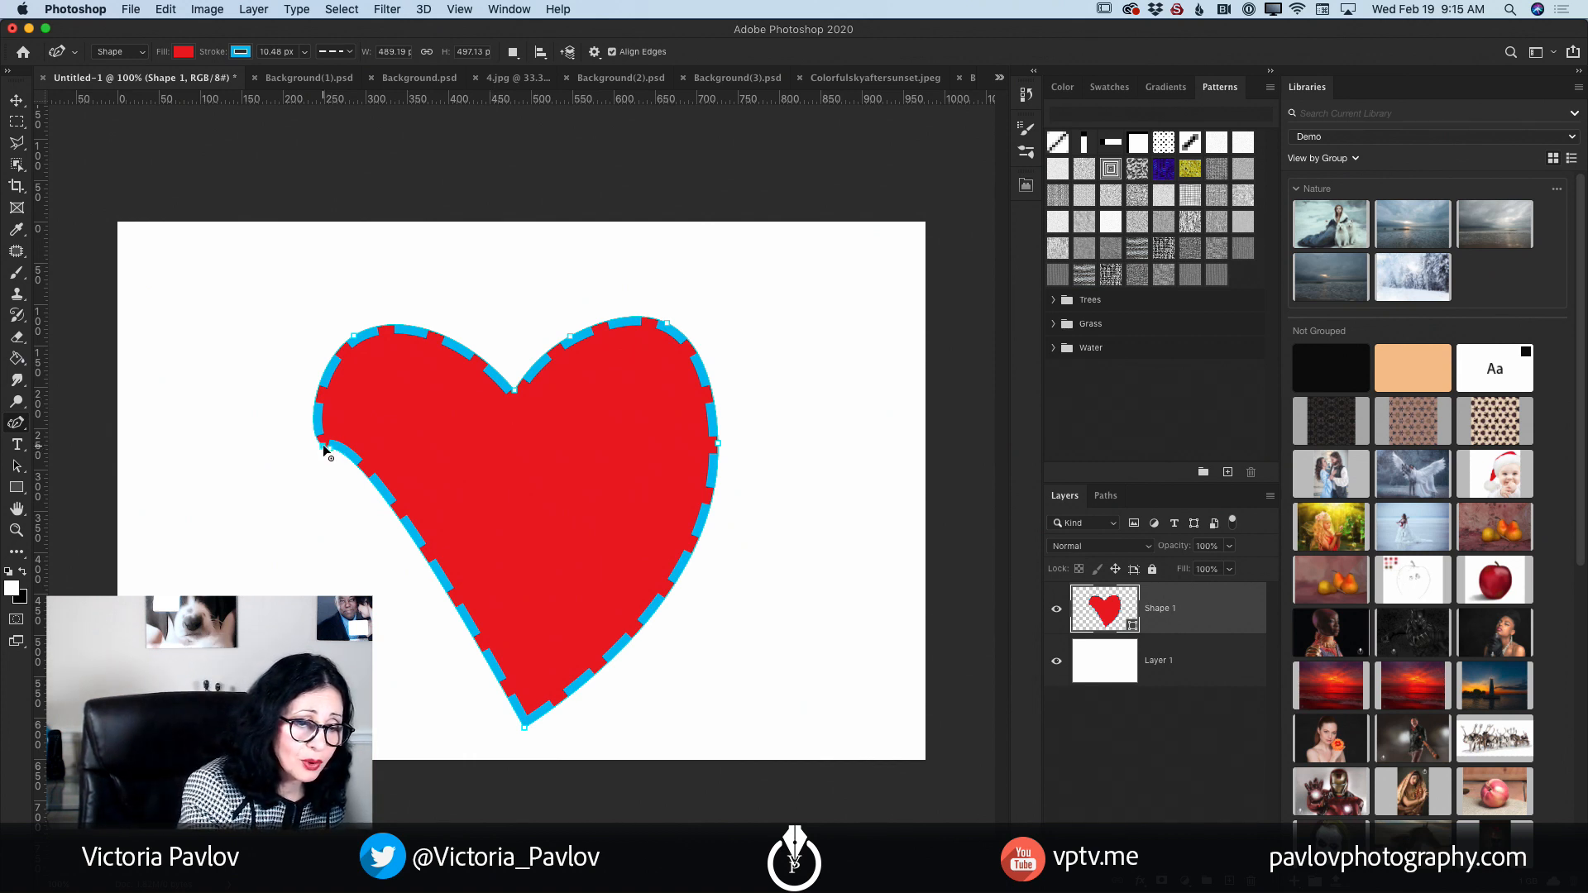
Step: Reposition the anchor points on the heart's left lobe and edge to round out that half, making the shape about 508 px wide
left_click_drag(323, 444, 319, 449)
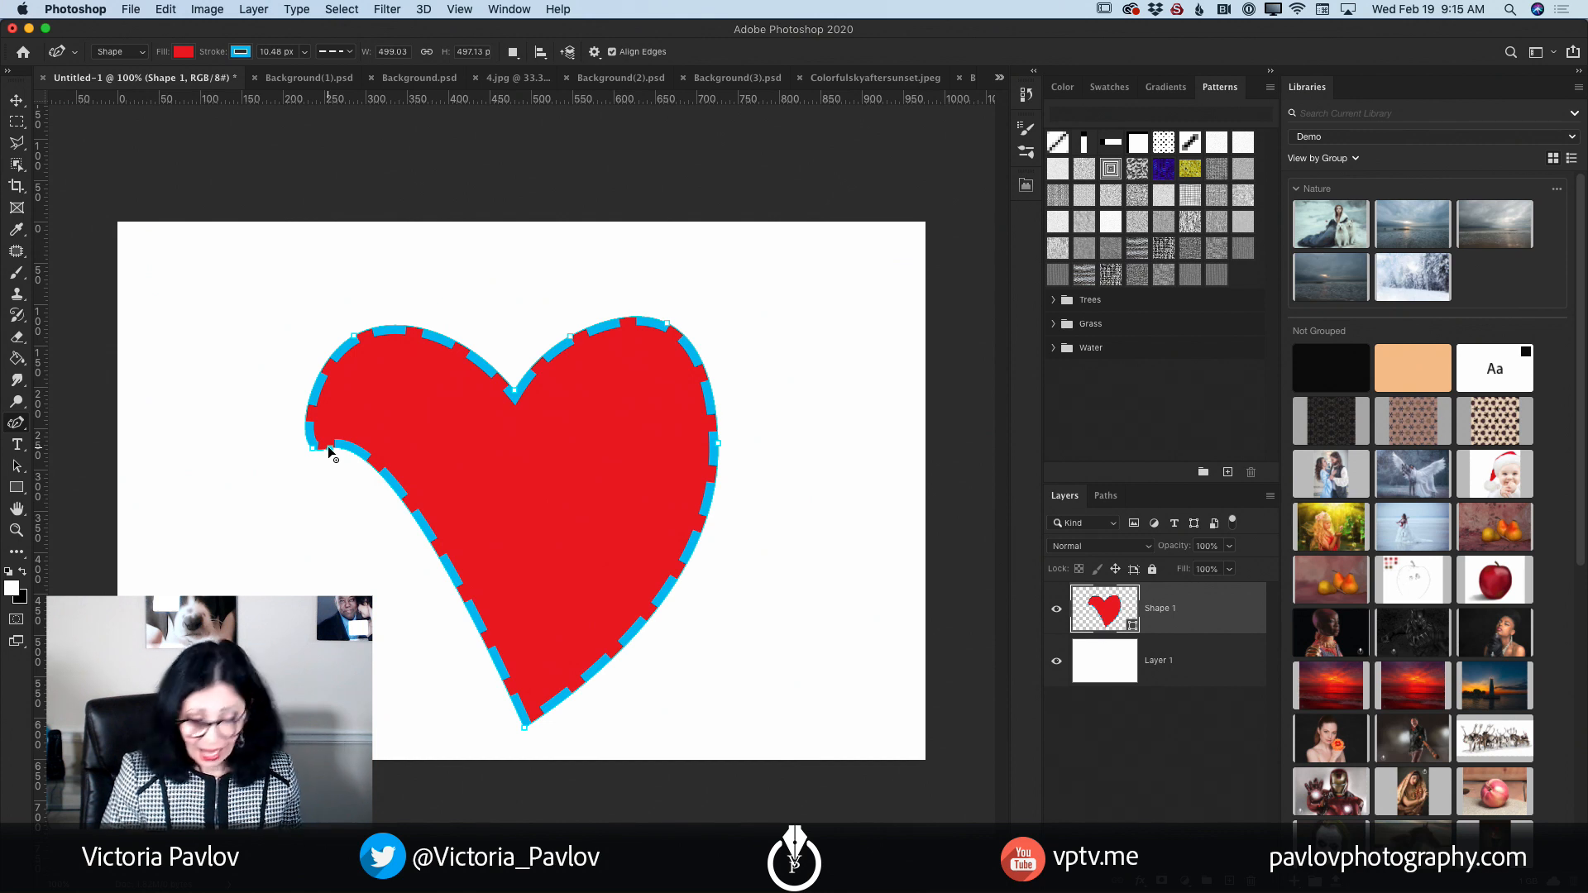
left_click_drag(329, 451, 334, 455)
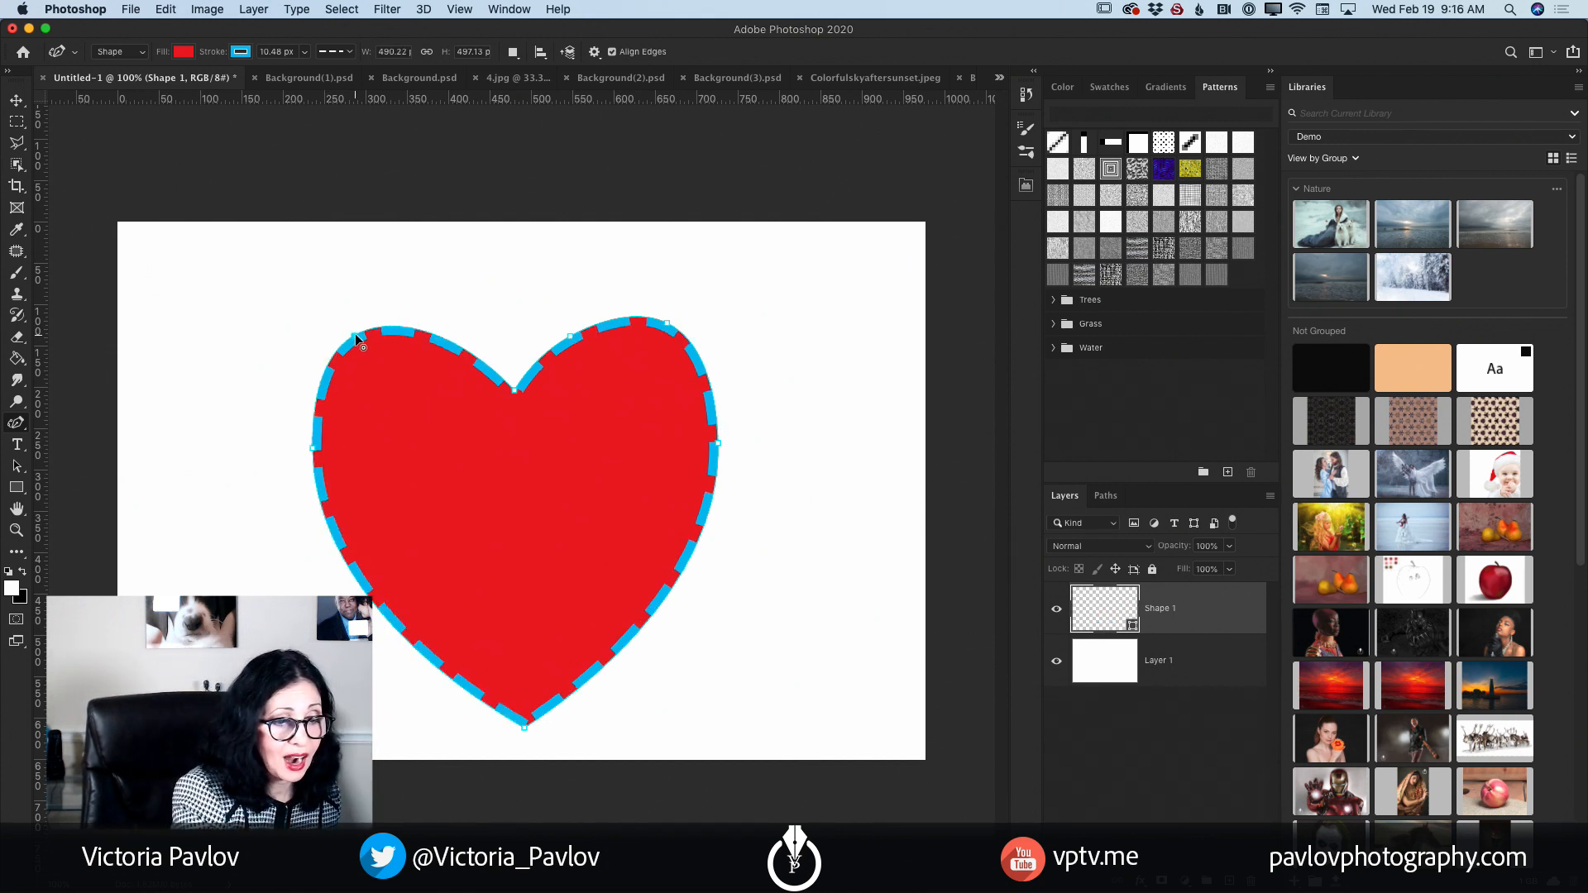
left_click_drag(347, 339, 340, 336)
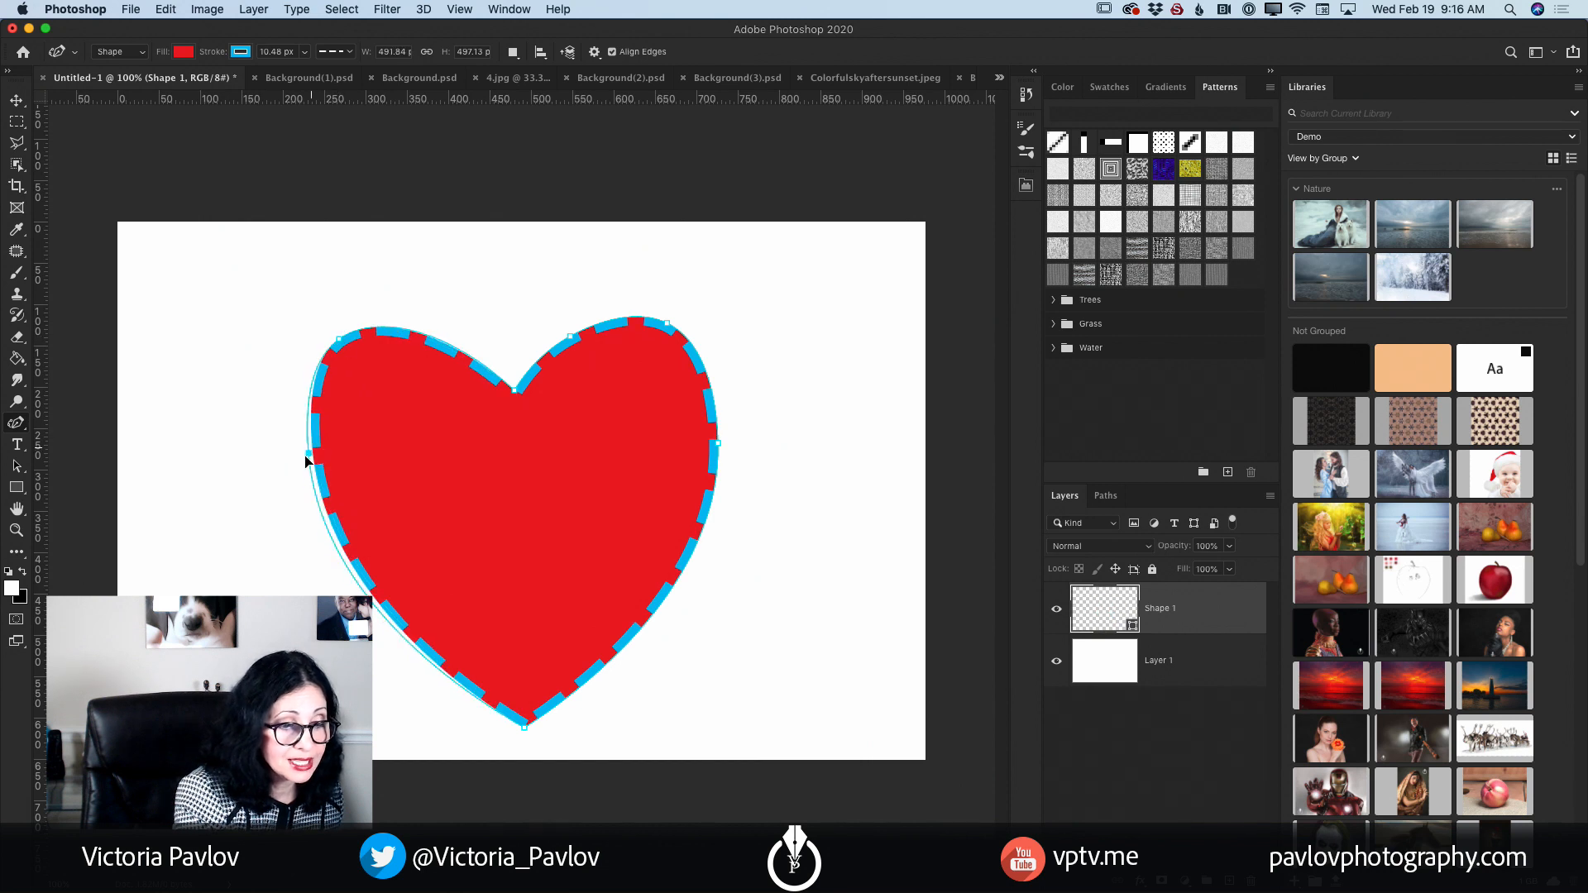
left_click_drag(306, 453, 300, 467)
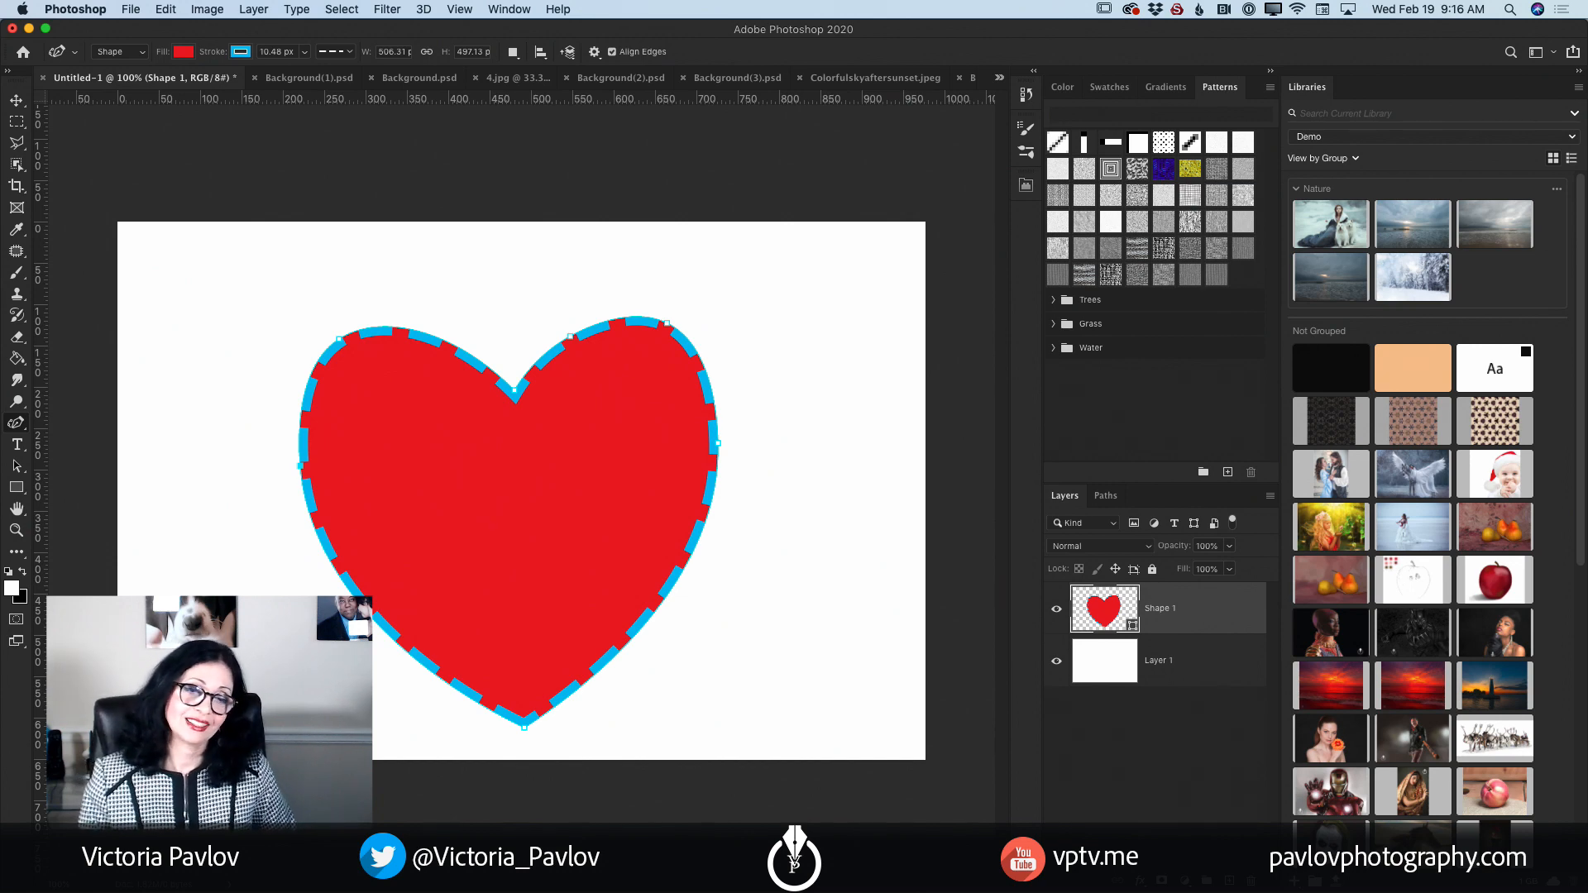
Step: Switch to Background(2).psd, hide the Background copy layer, and unlock the Background layer
left_click(414, 79)
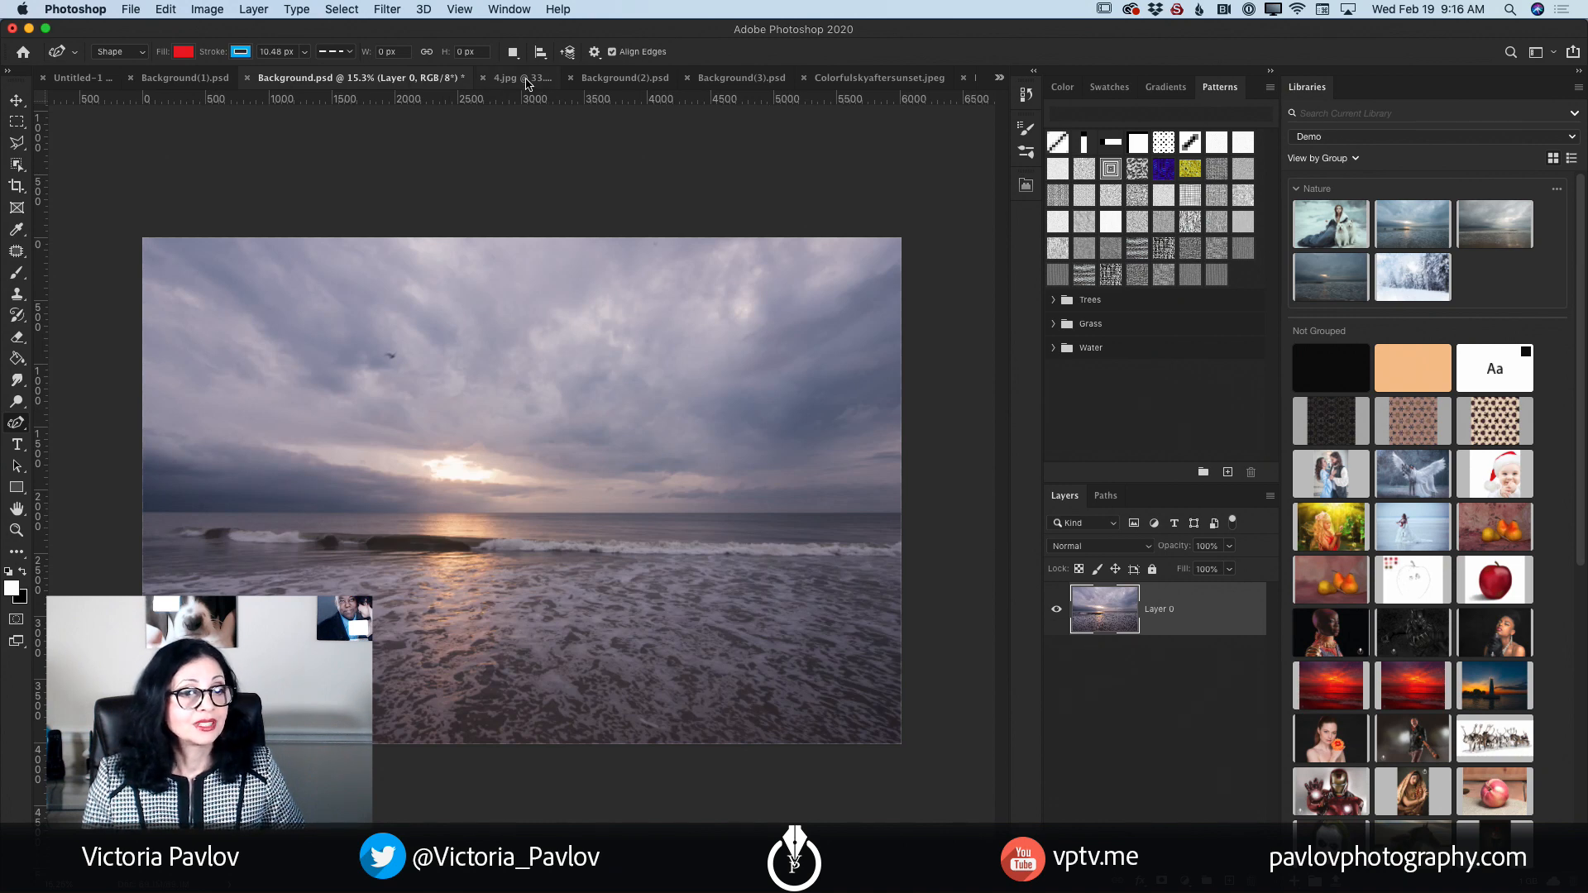
left_click(530, 79)
left_click(566, 79)
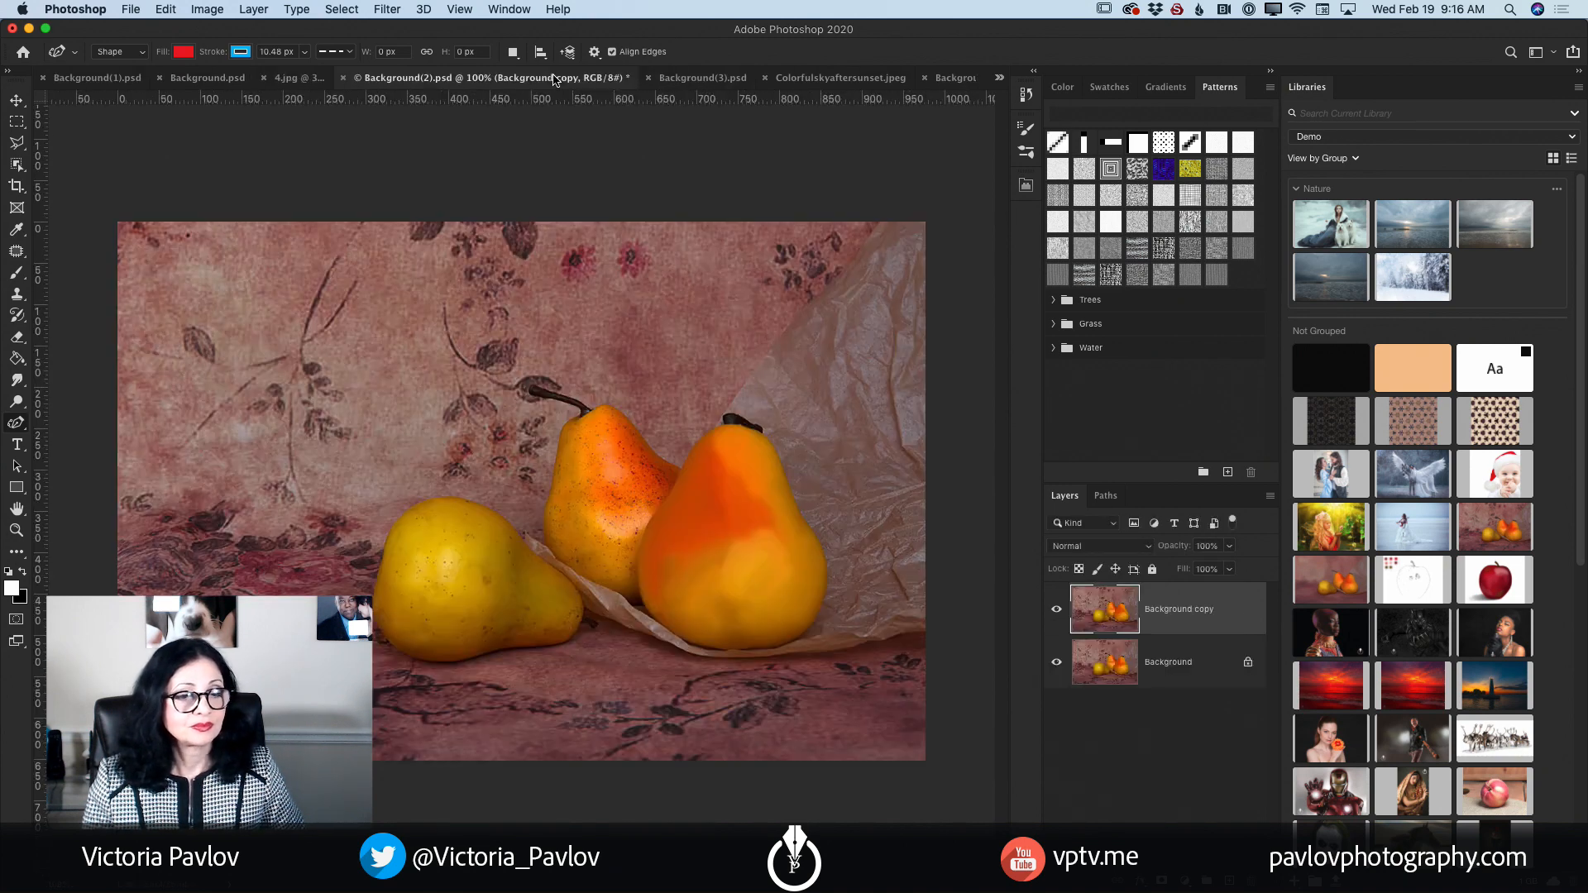
left_click(1056, 610)
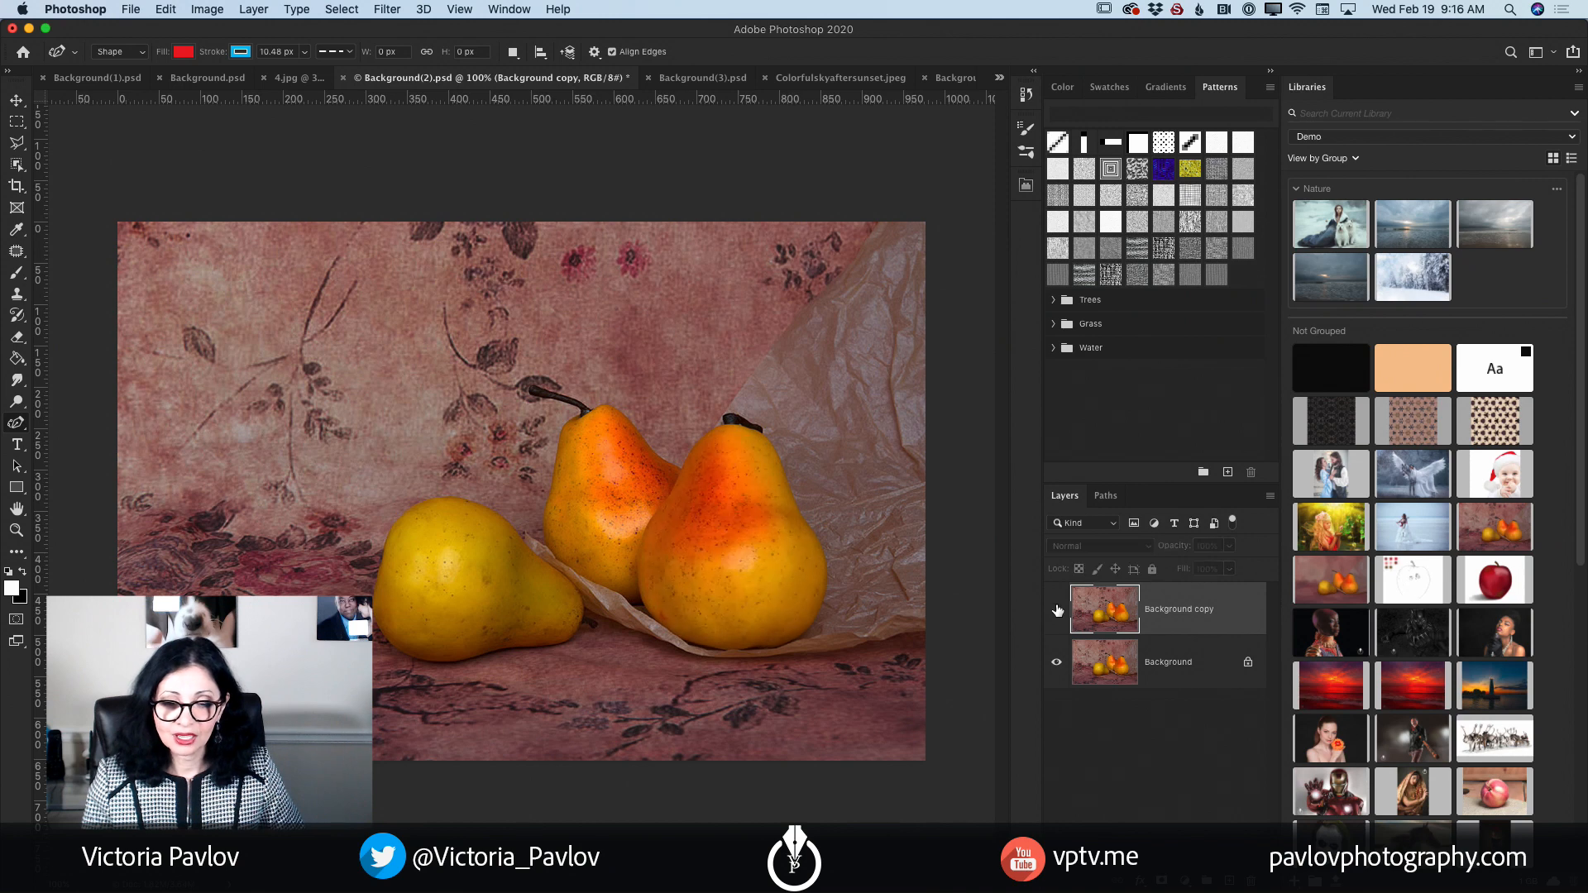
left_click(1247, 662)
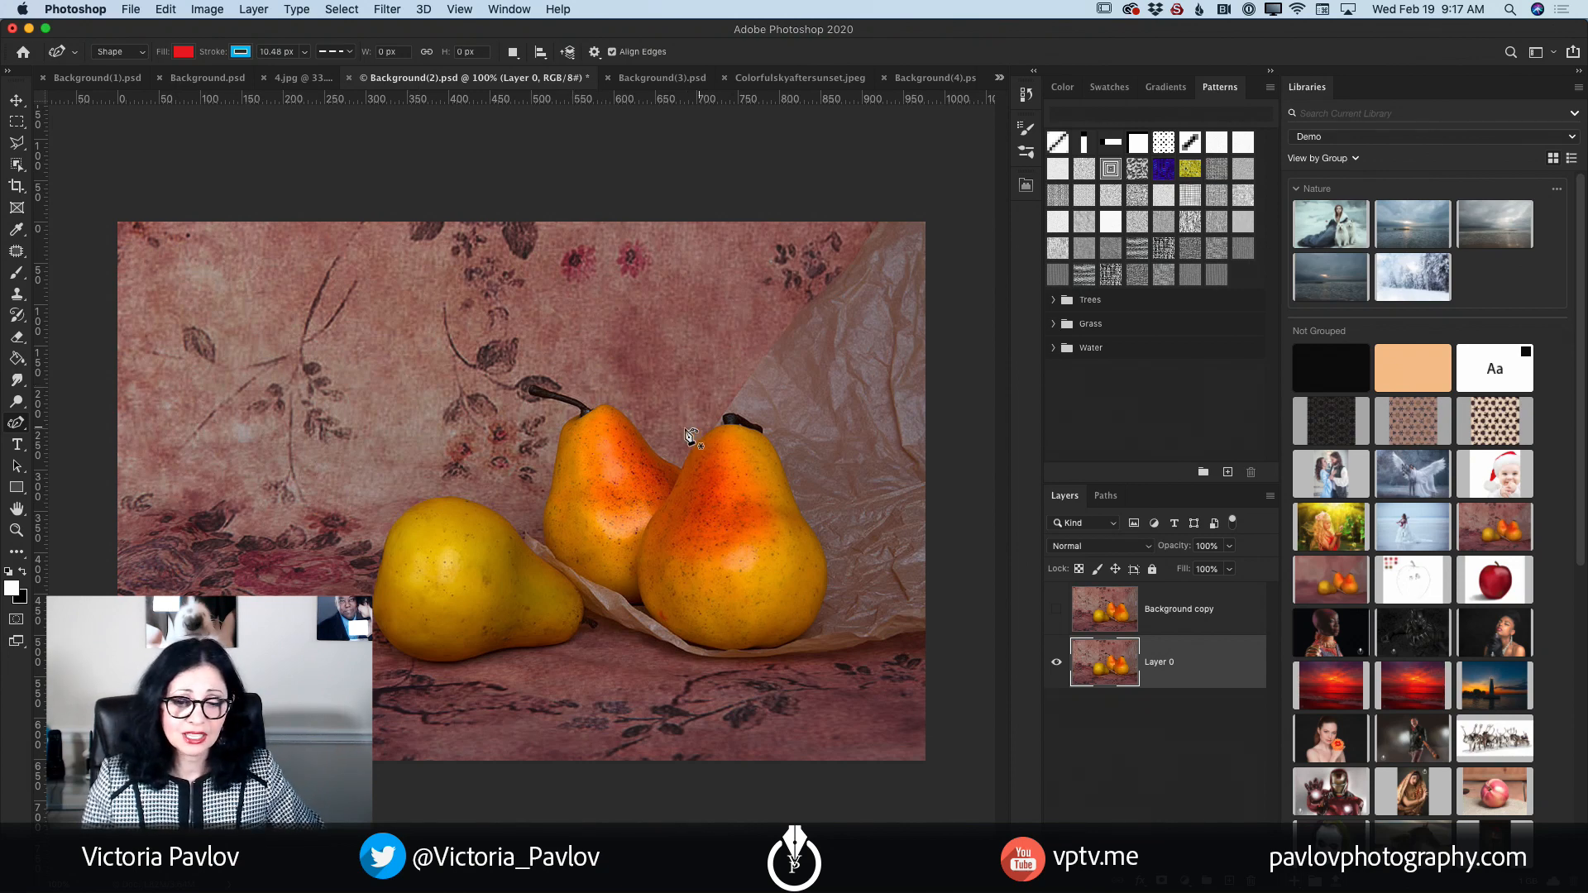
left_click(765, 548)
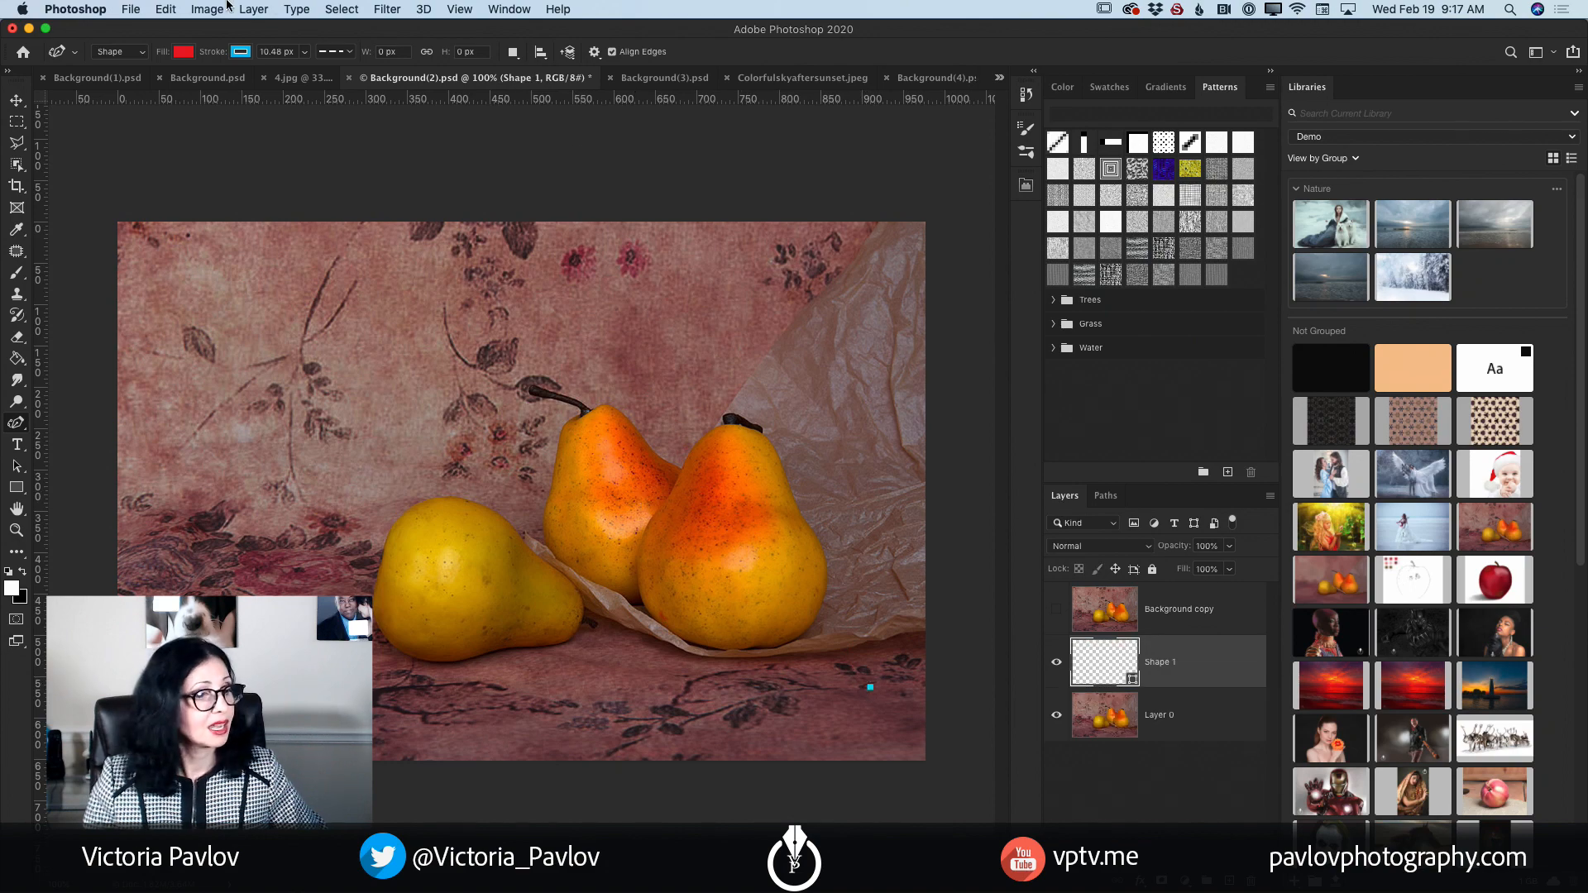
left_click(165, 10)
left_click(177, 30)
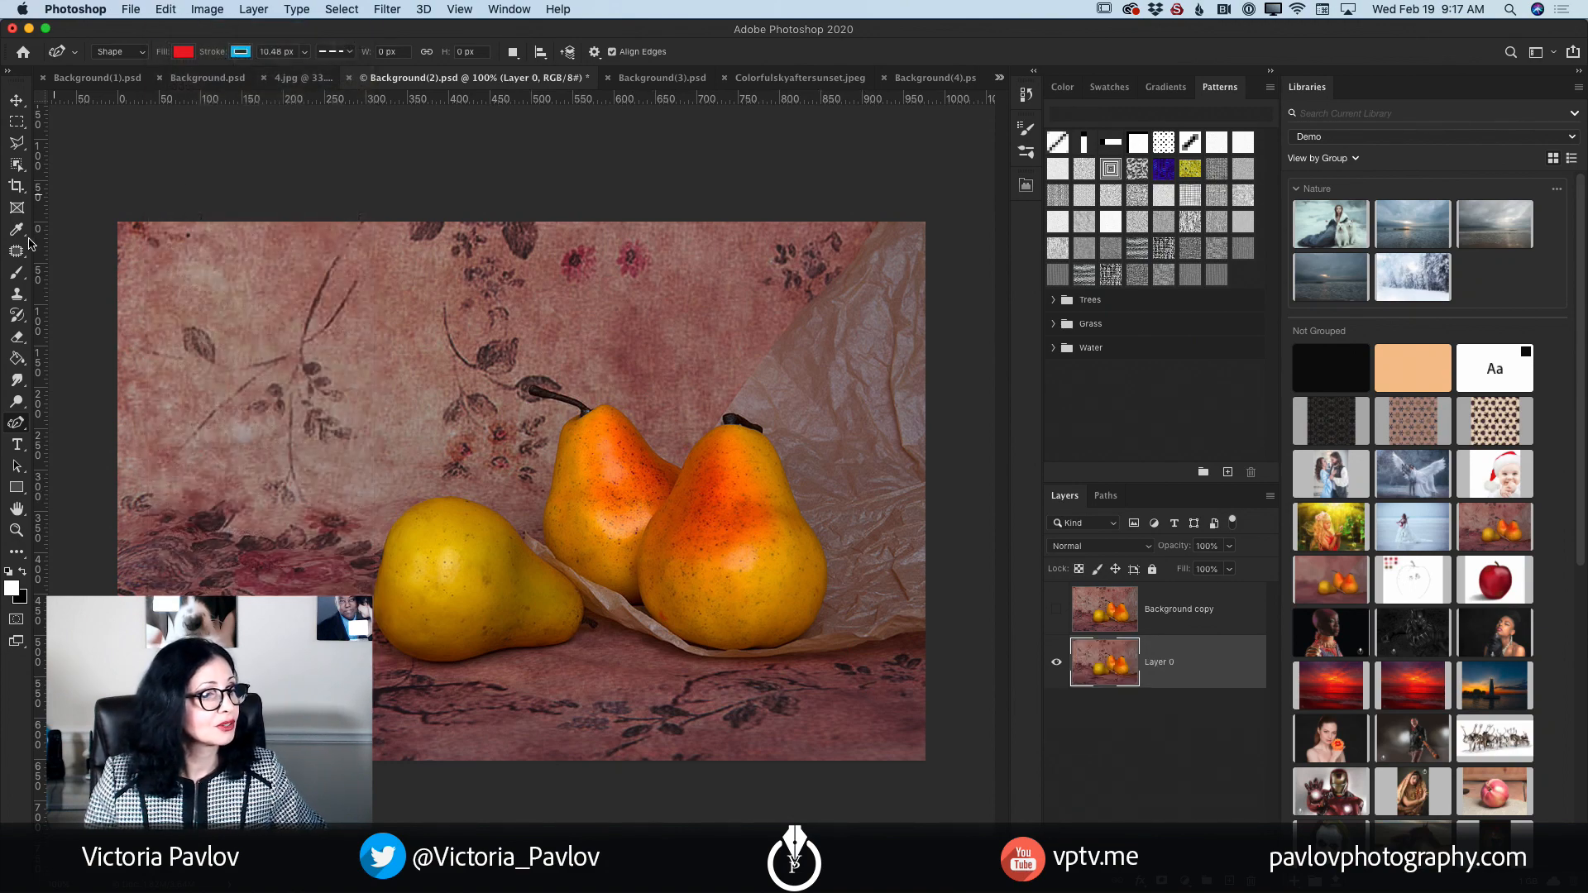
Step: Select the front orange pear on Layer 0 with the Object Selection Tool in Rectangle mode
left_click(16, 165)
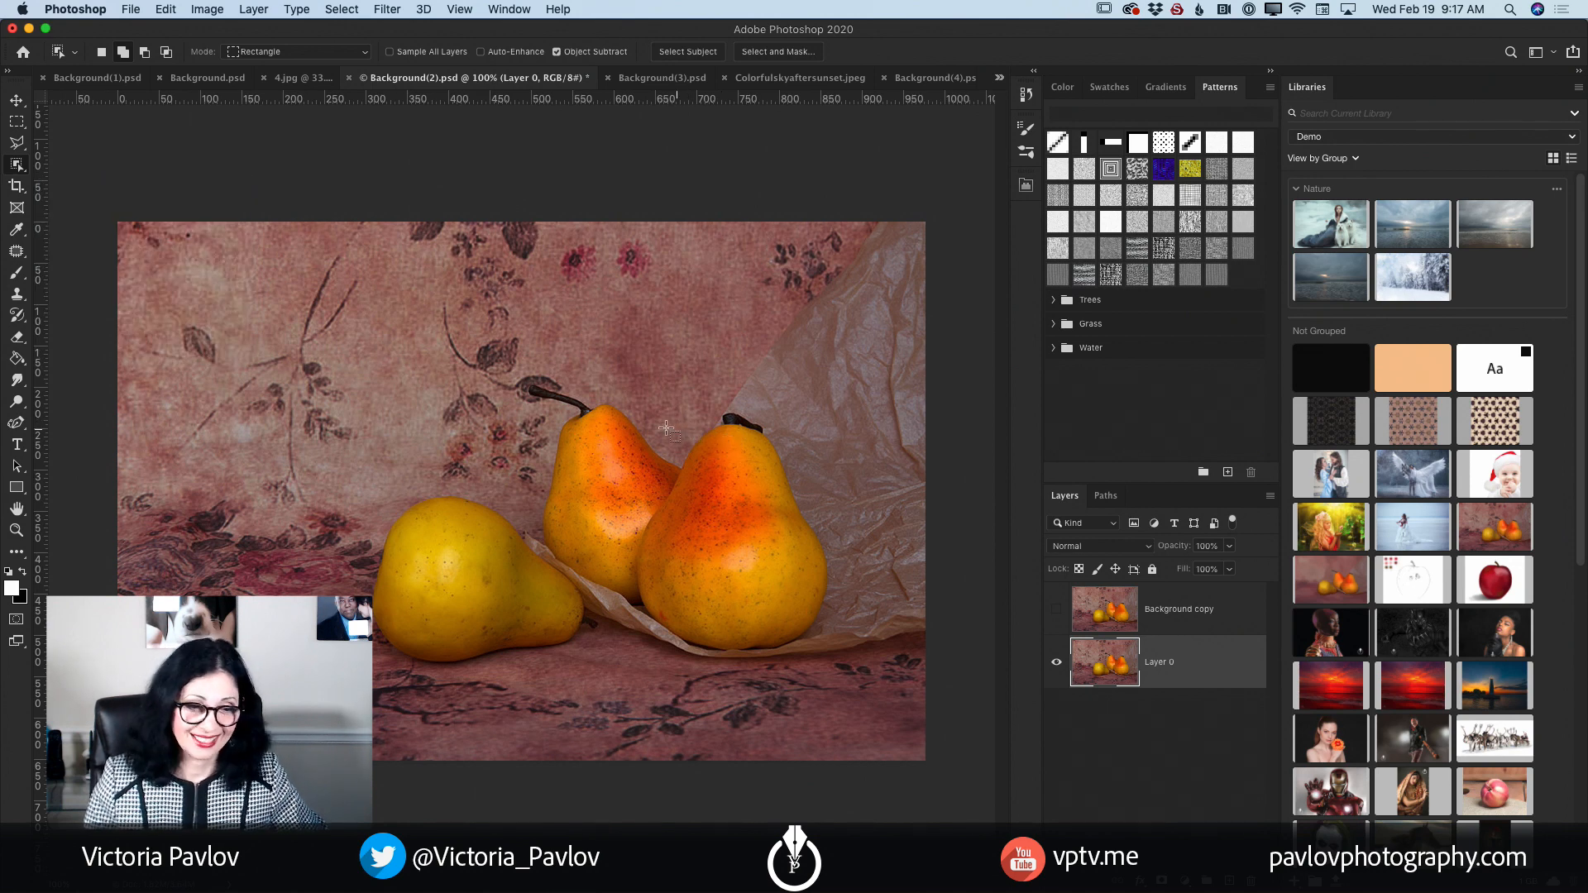
left_click_drag(645, 395, 830, 667)
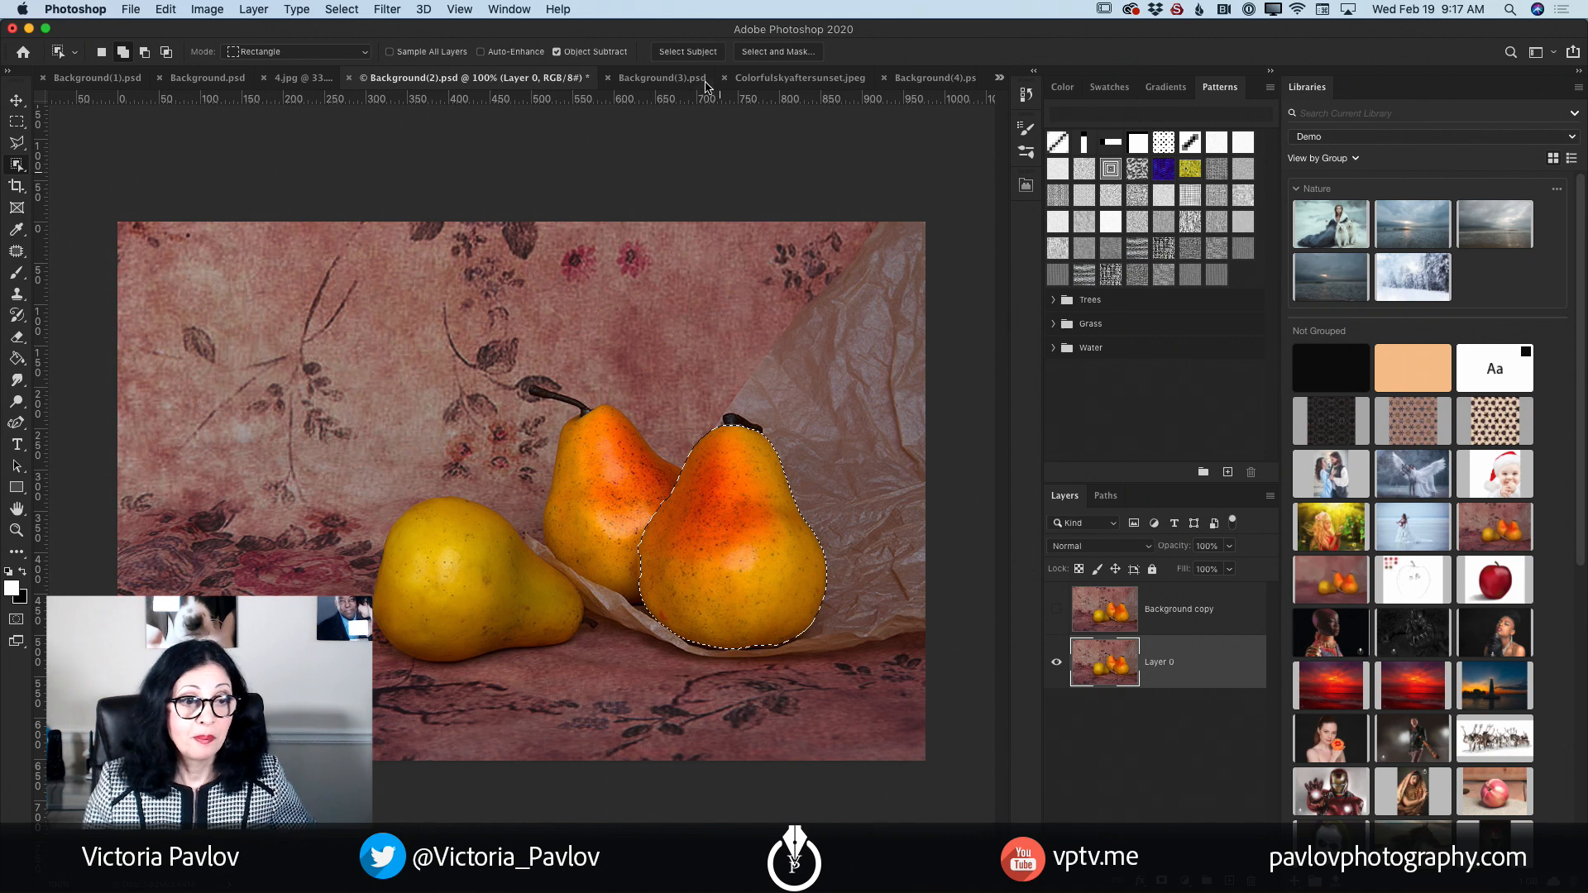
Step: Switch to Colorfulskyaftersunset.jpeg, then show and select the ballerina layer
left_click(664, 80)
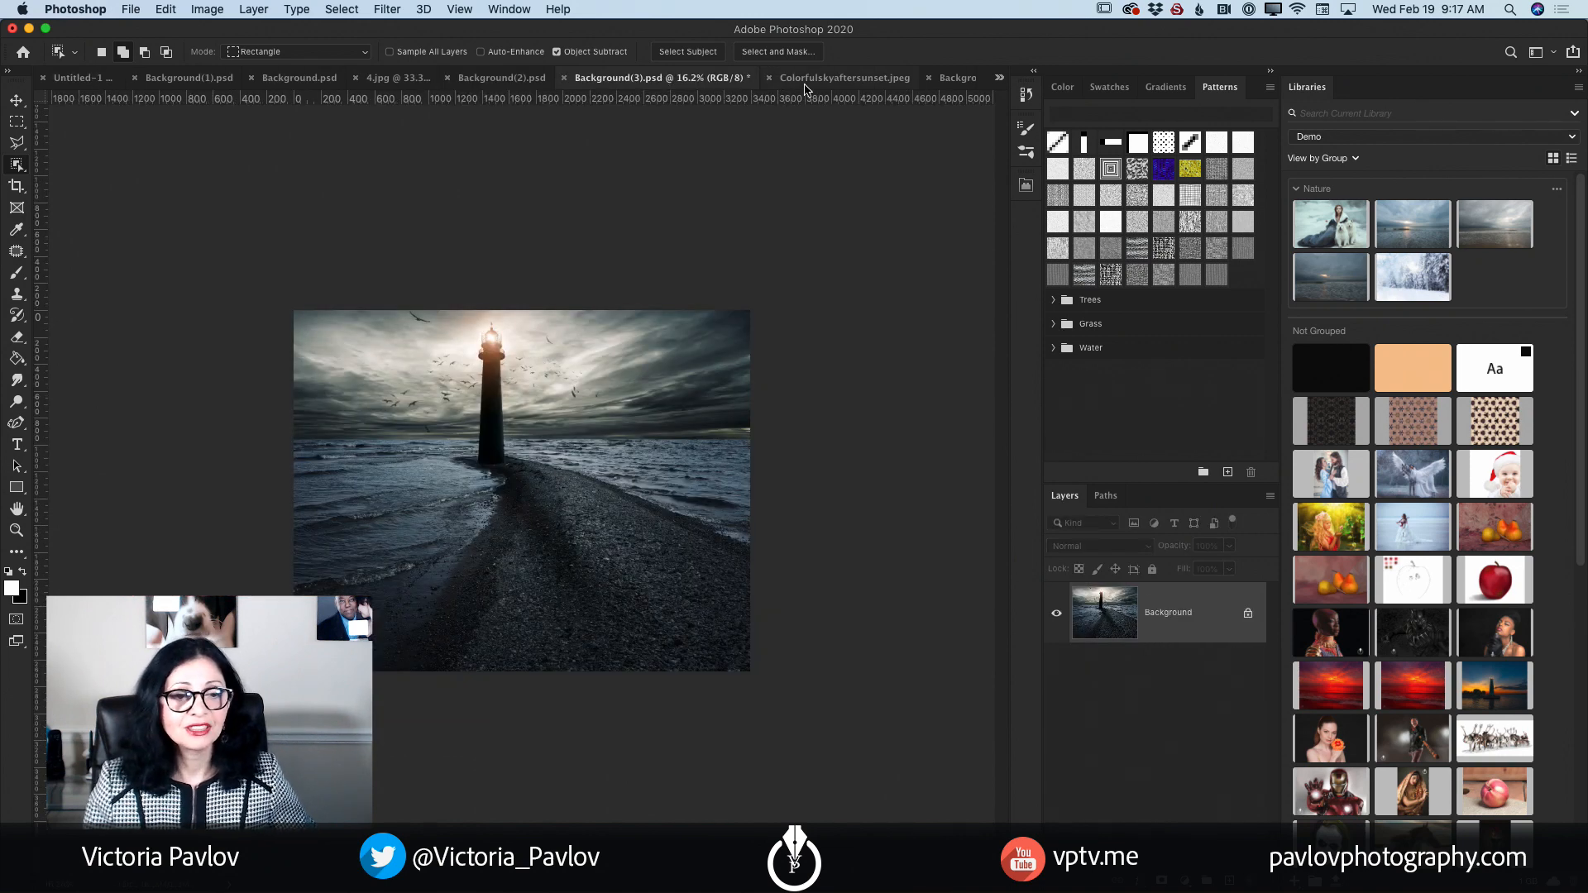
left_click(809, 80)
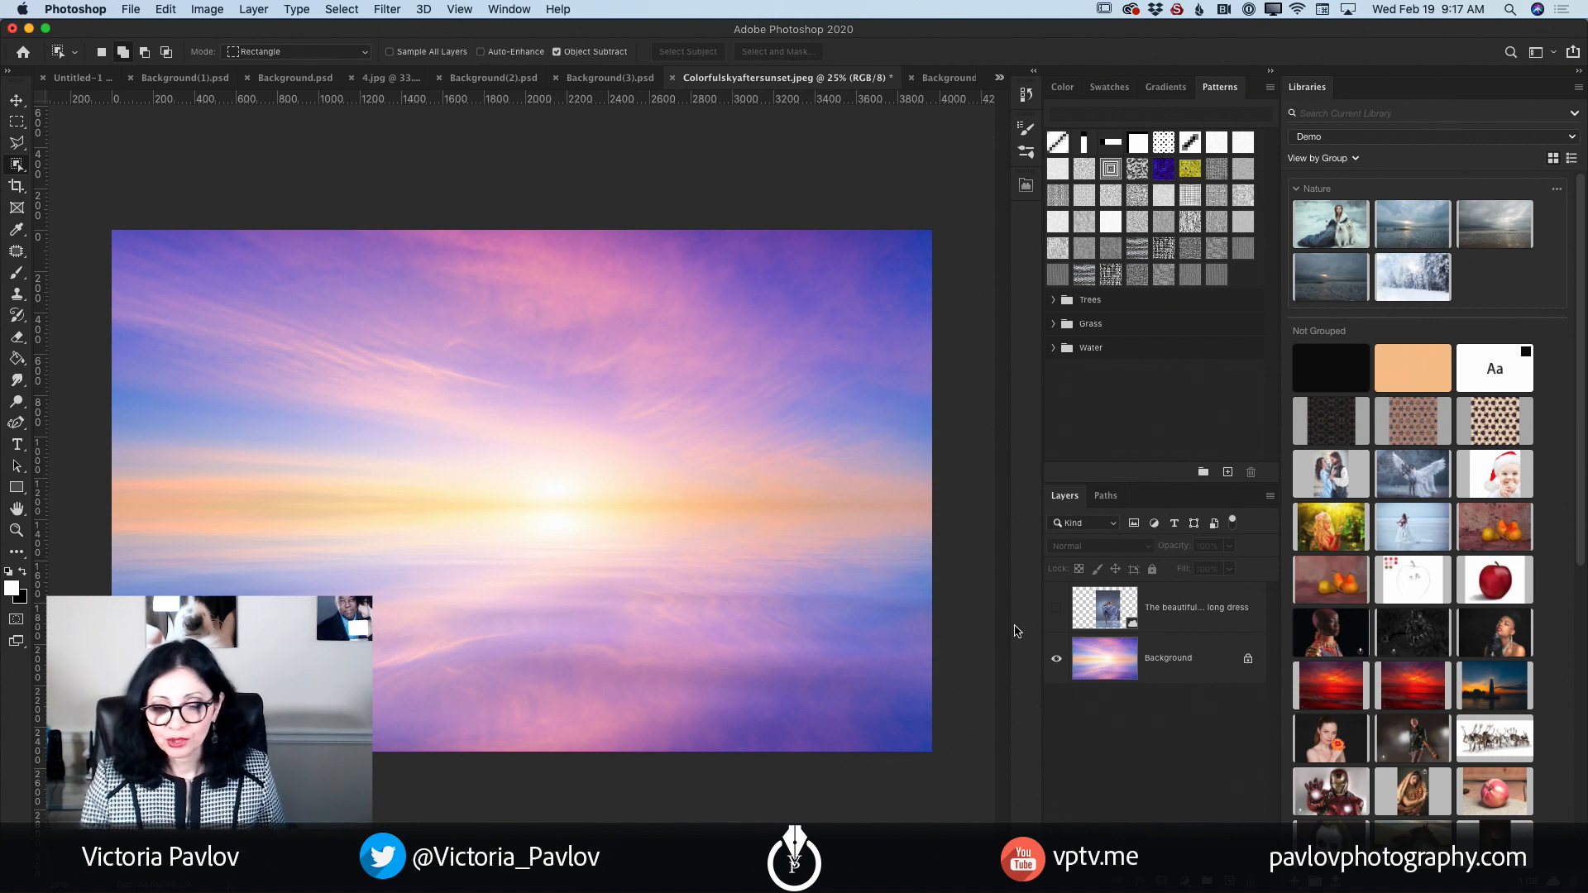
left_click(1057, 610)
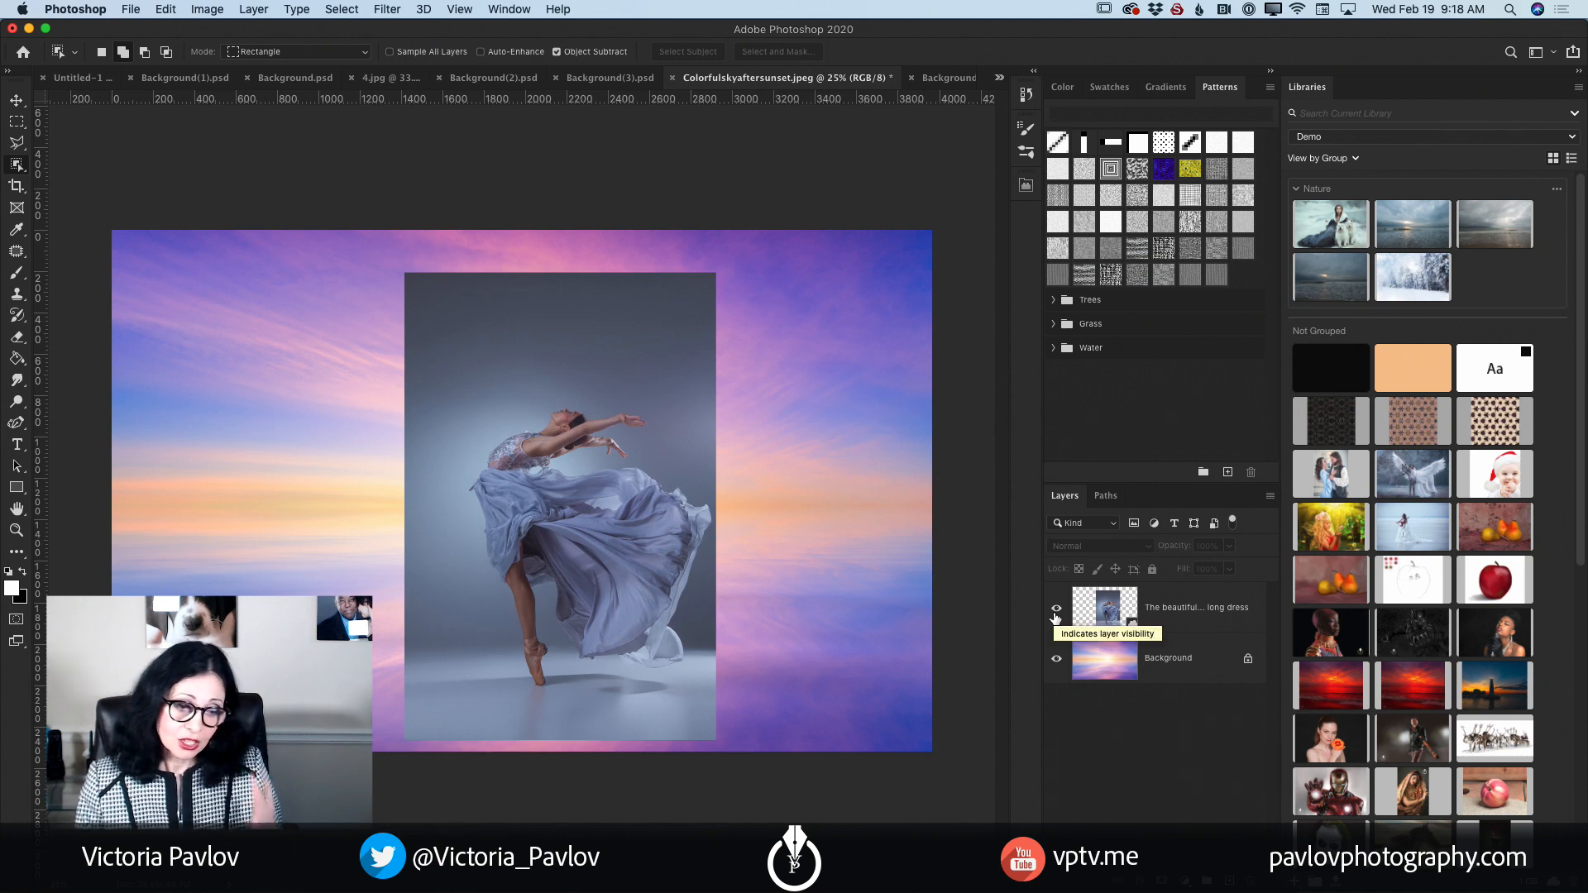
left_click(1183, 608)
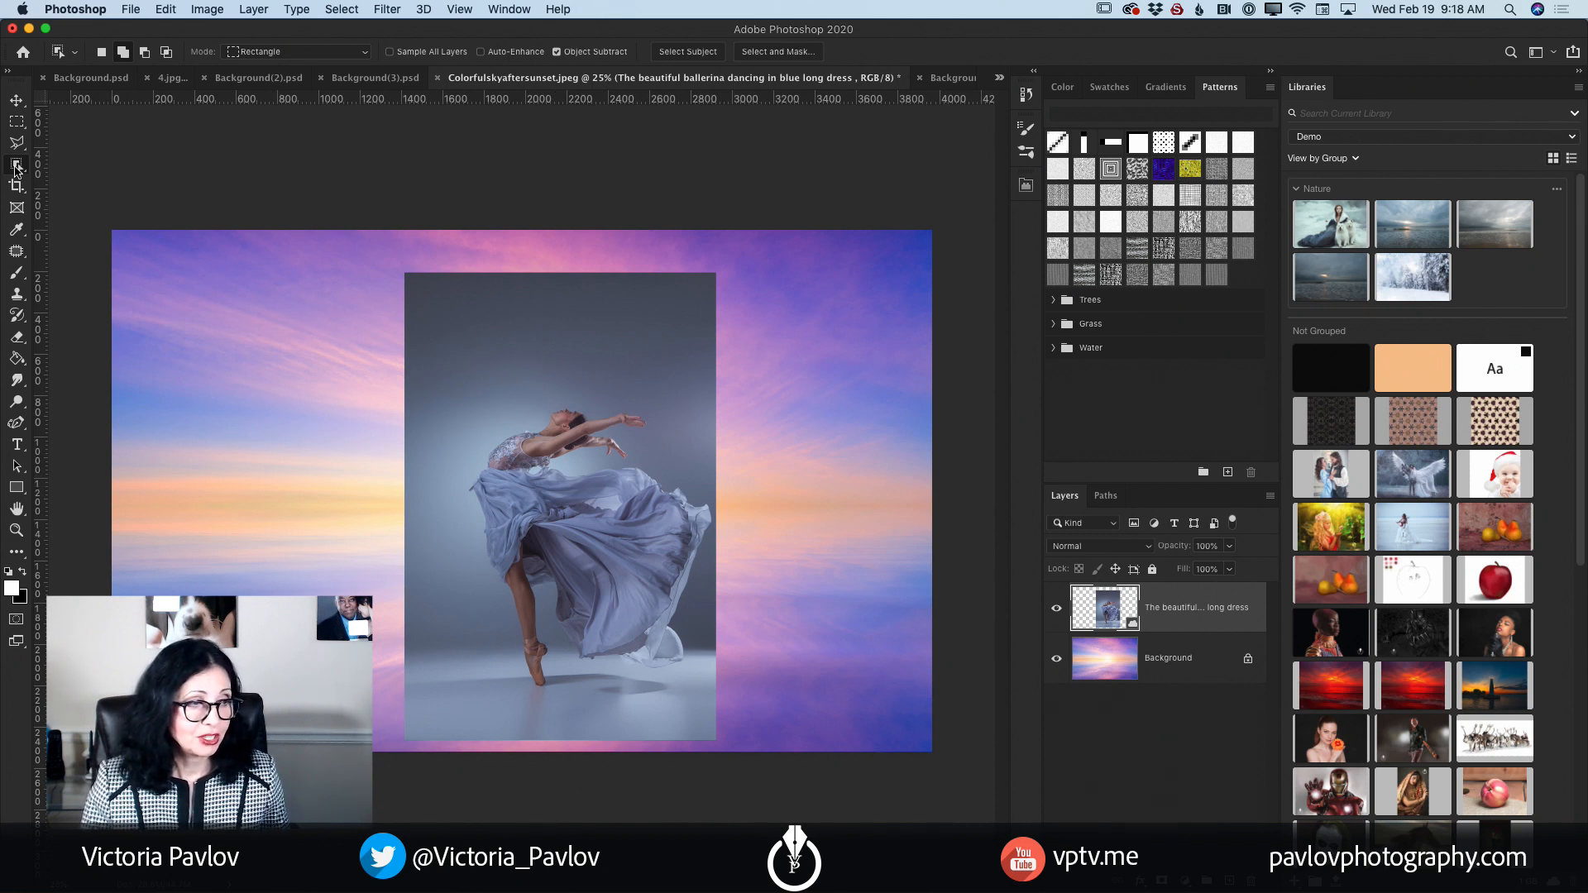
Step: Select the ballerina with the Object Selection Tool and refine the selection around the lower hem of her dress
left_click(17, 165)
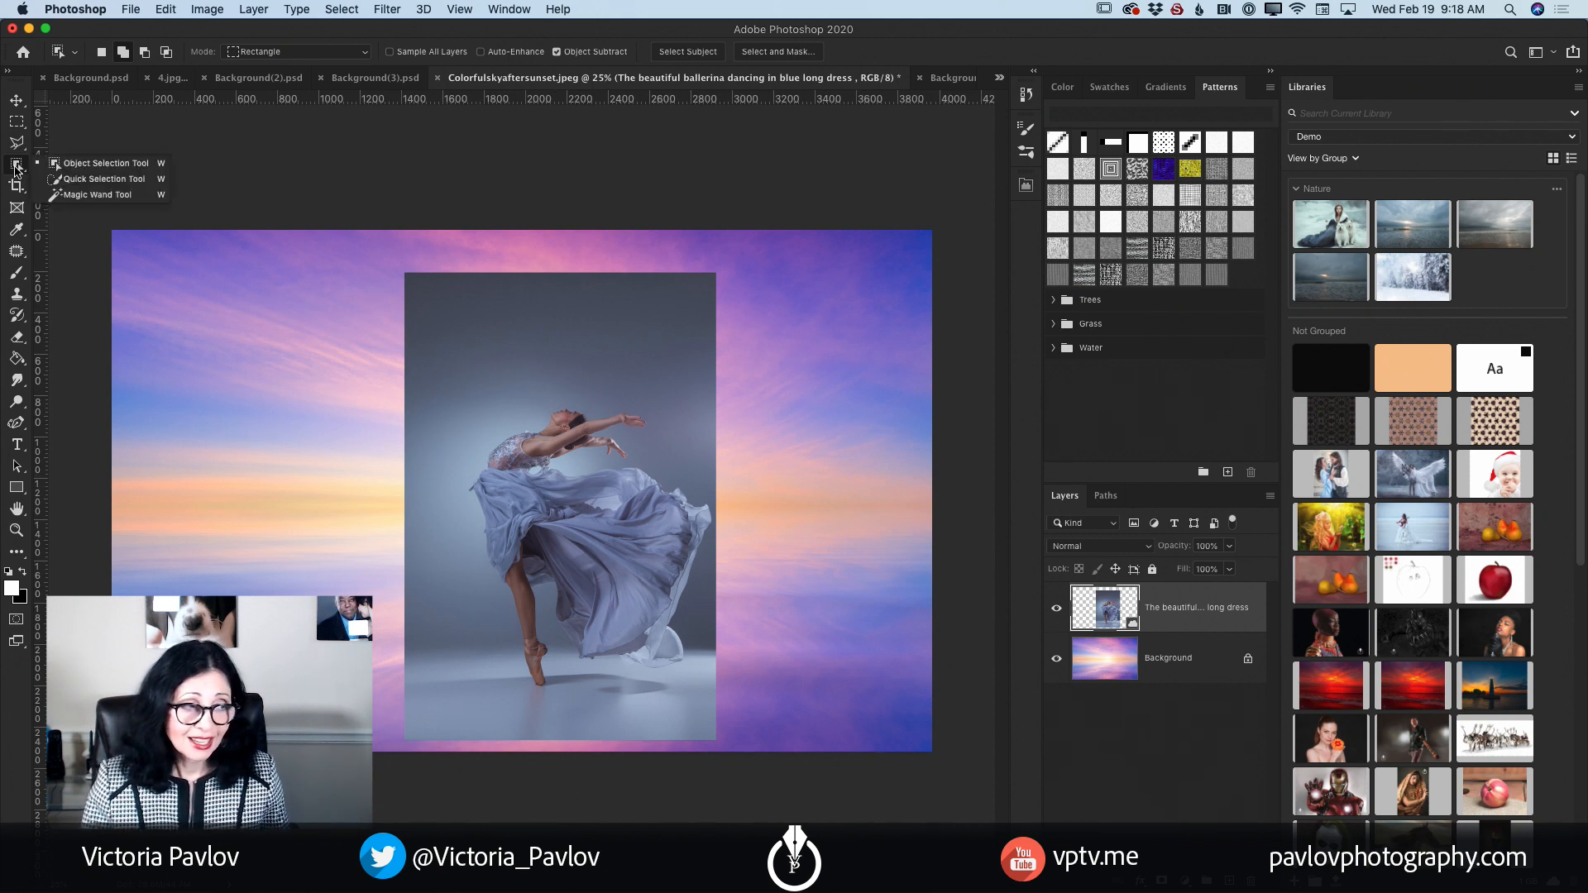
left_click(75, 165)
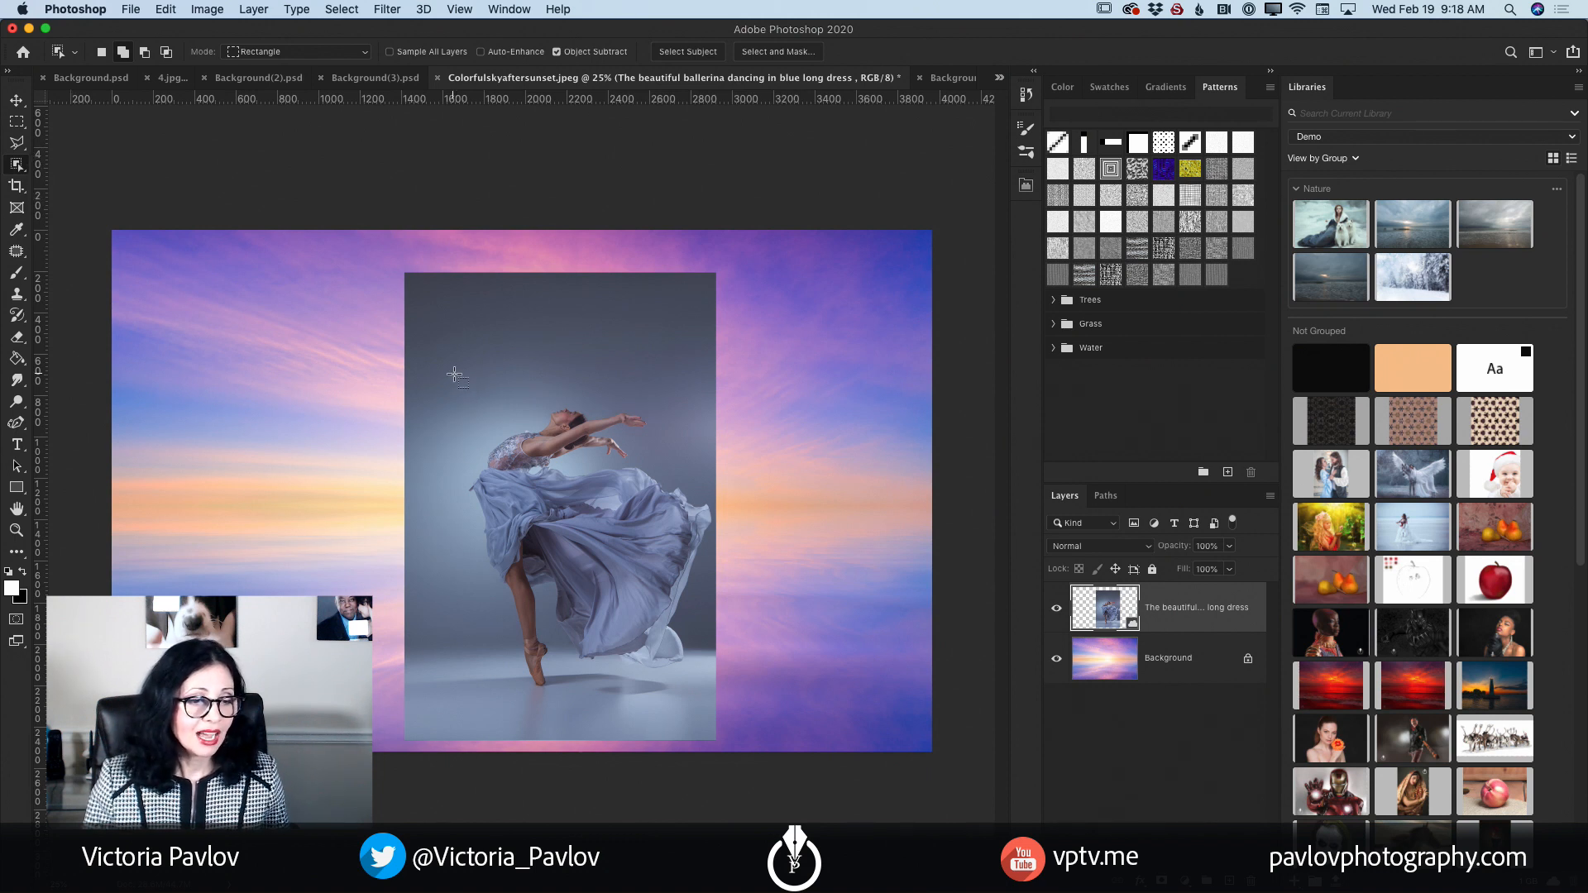
left_click_drag(444, 378, 701, 721)
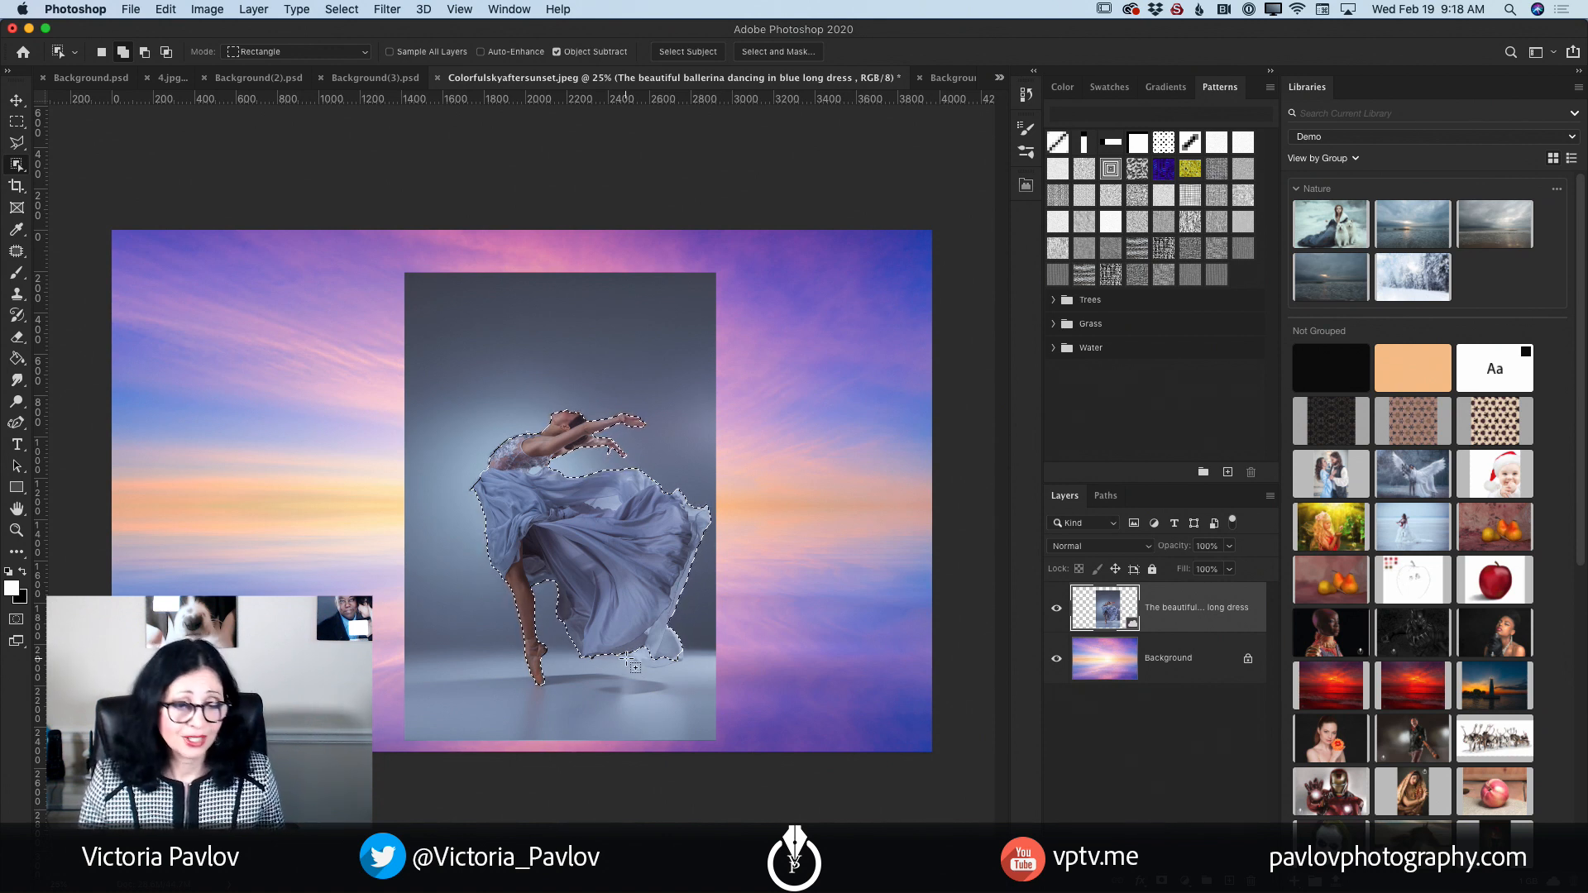
left_click_drag(627, 644, 660, 675)
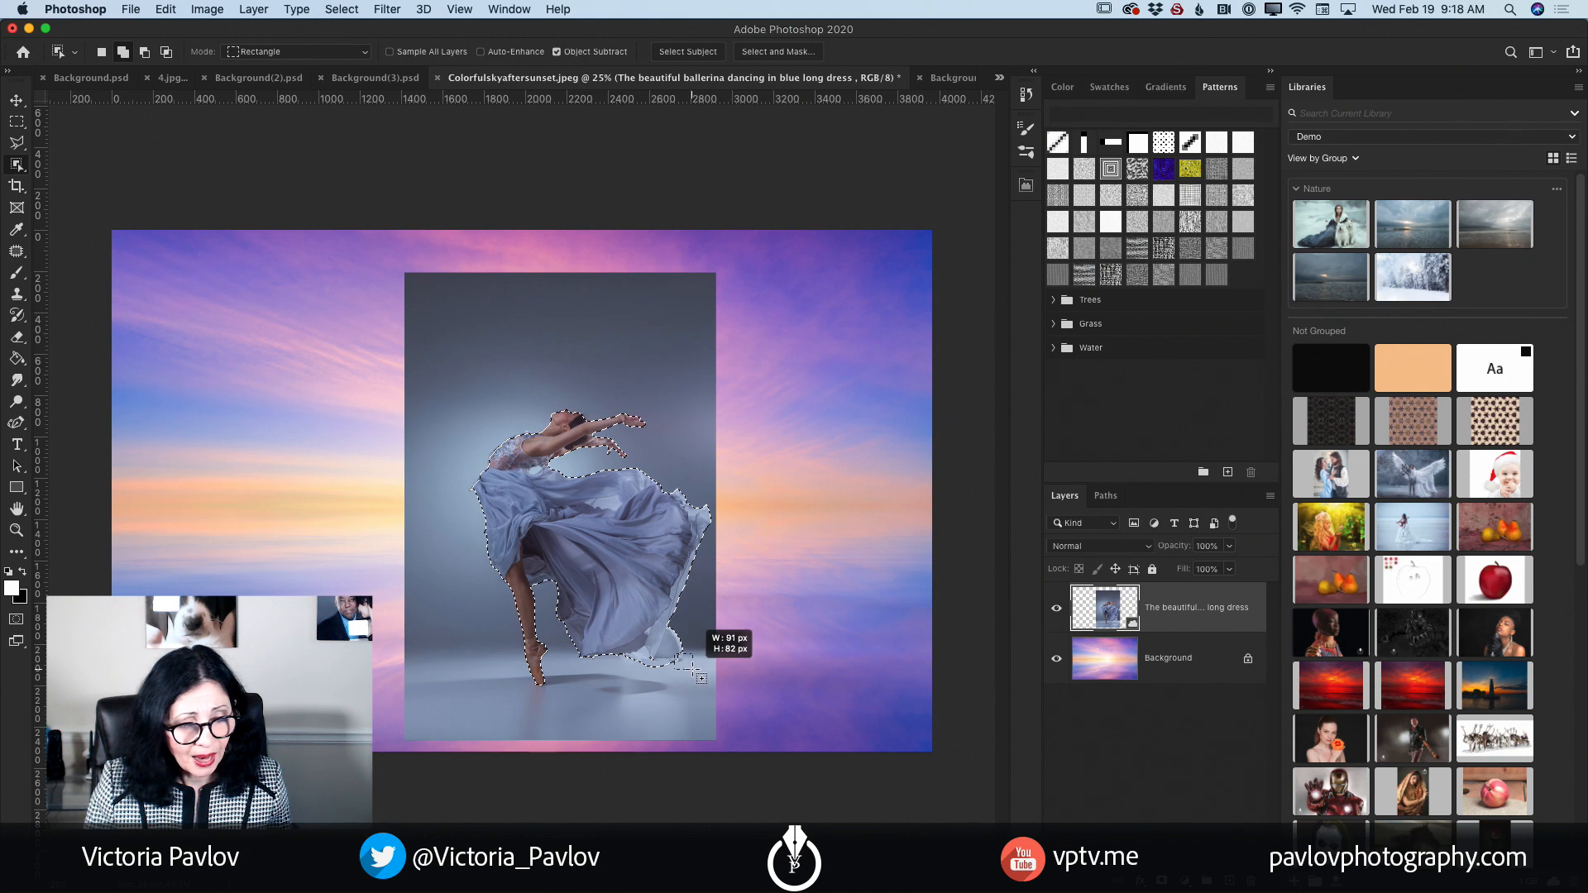
left_click_drag(700, 678, 700, 678)
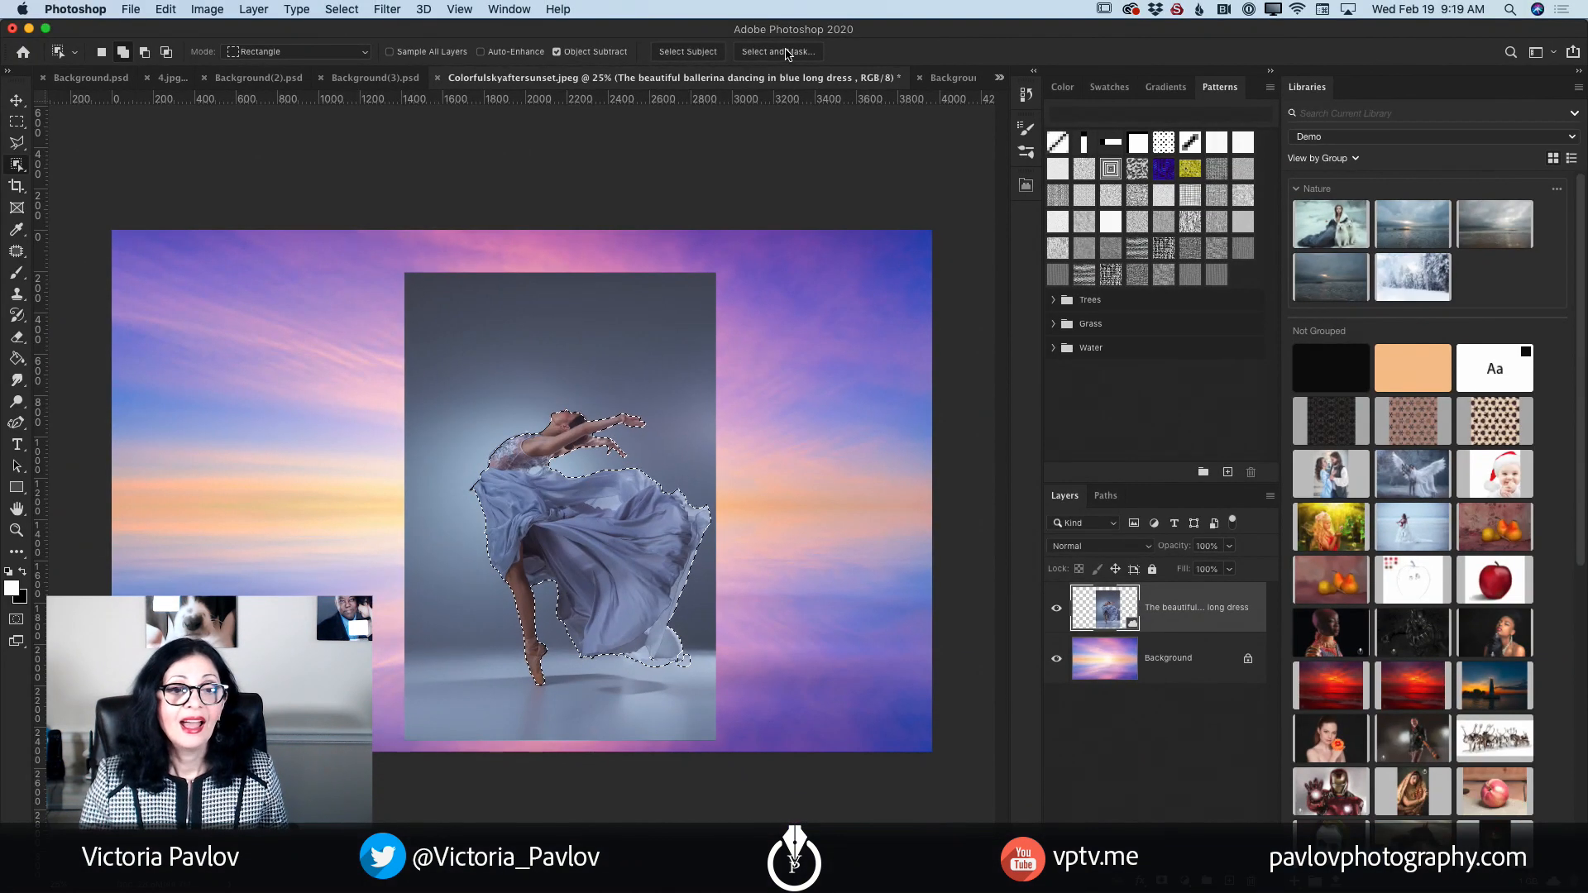
Step: In Select and Mask, subtract the gap at the ballerina's waist and the stray patch beside the dress hem with a size 20 Brush
left_click(784, 42)
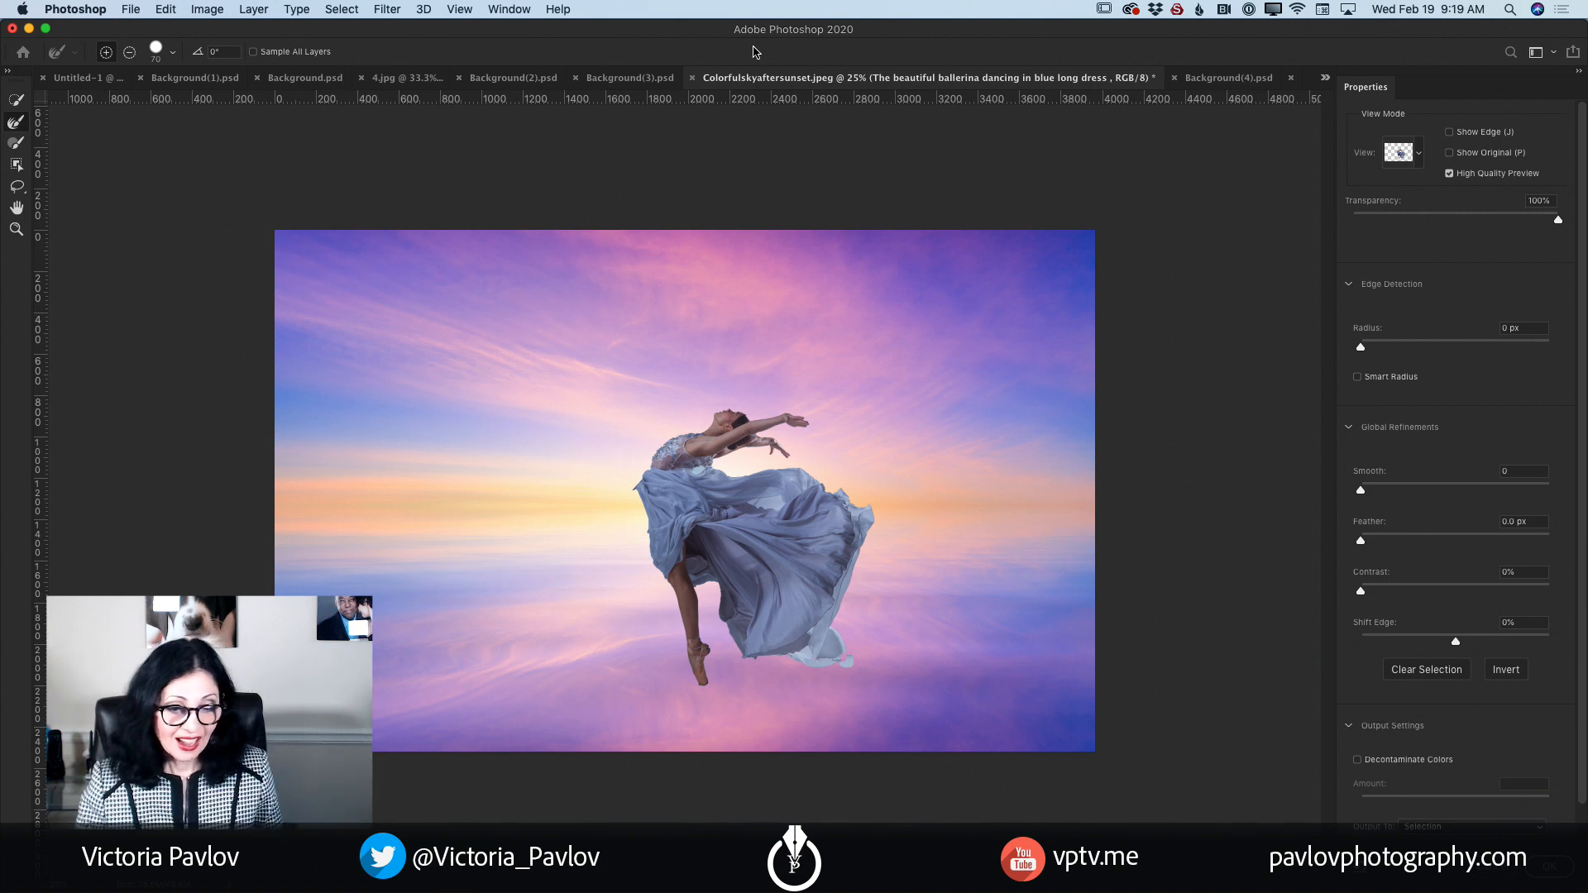
left_click(16, 229)
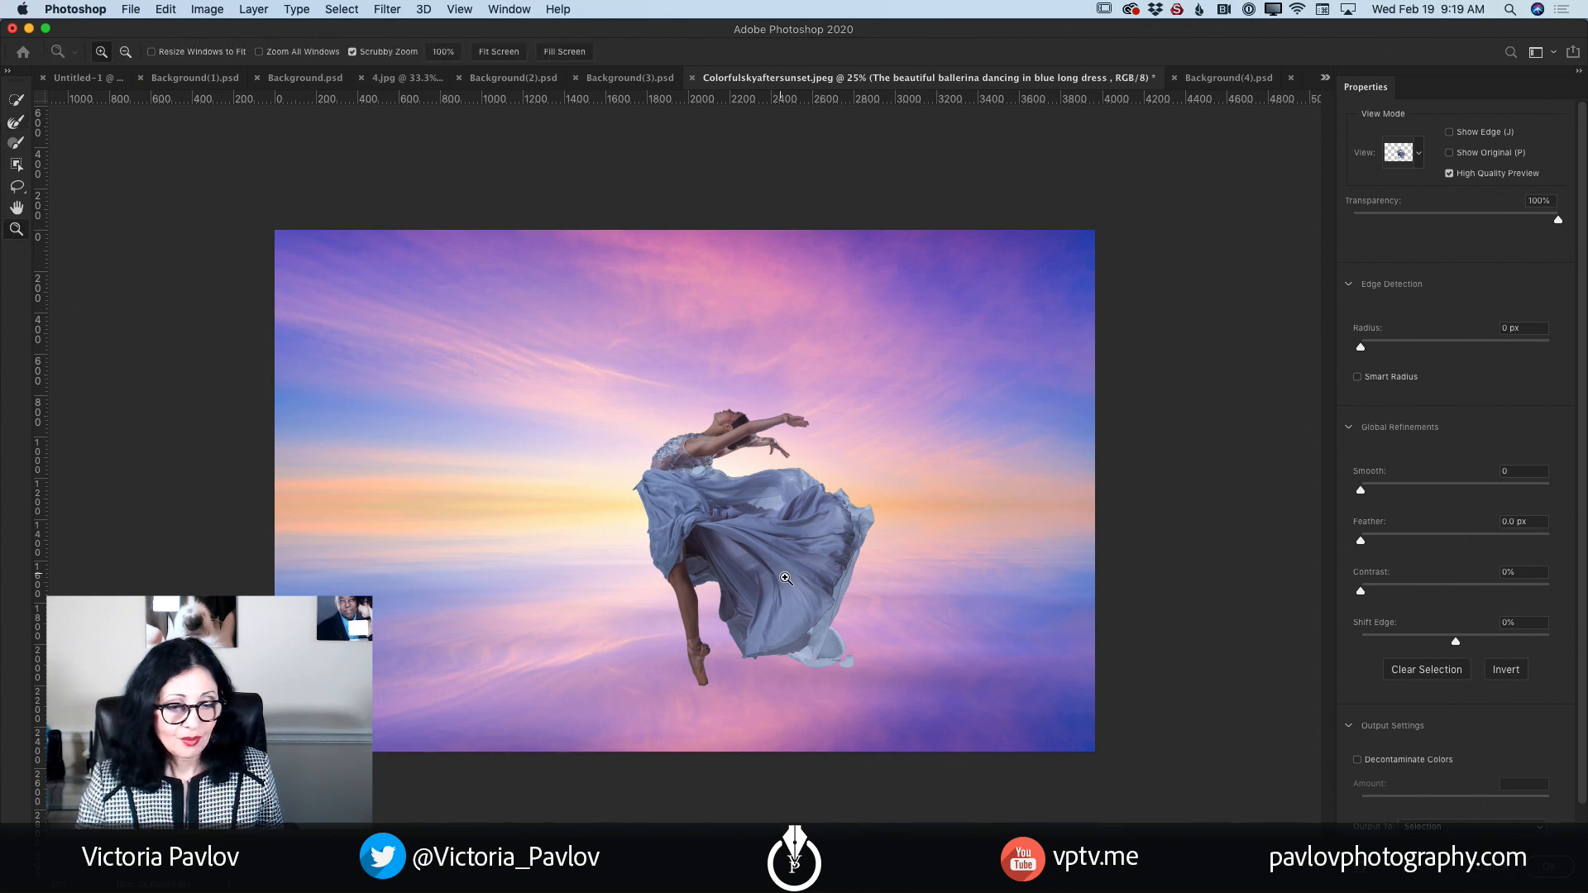
left_click_drag(786, 578, 992, 732)
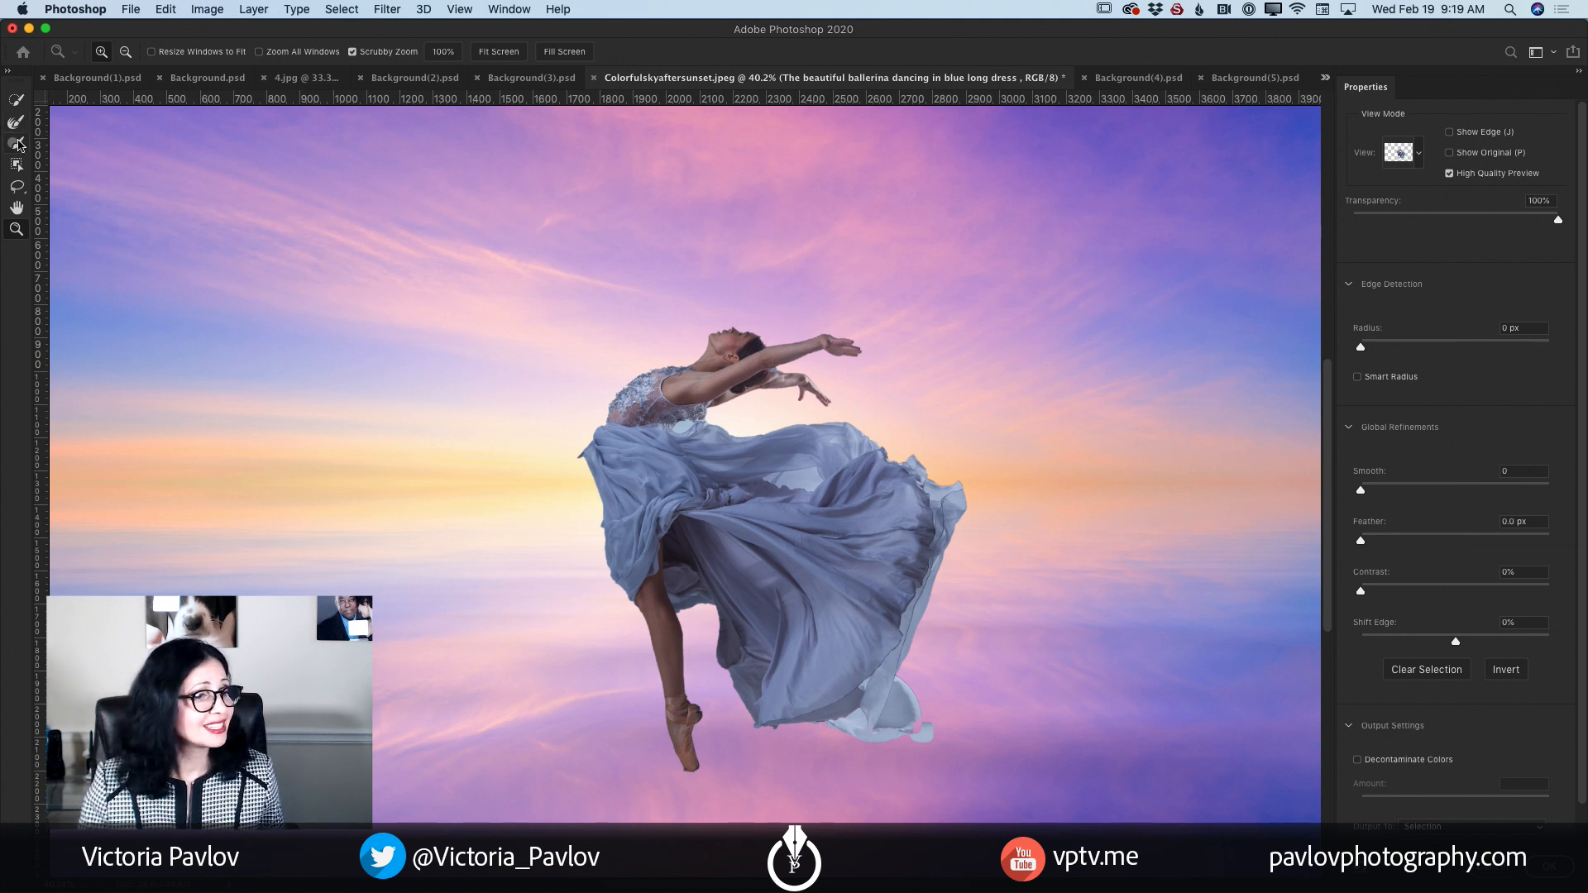
left_click(18, 145)
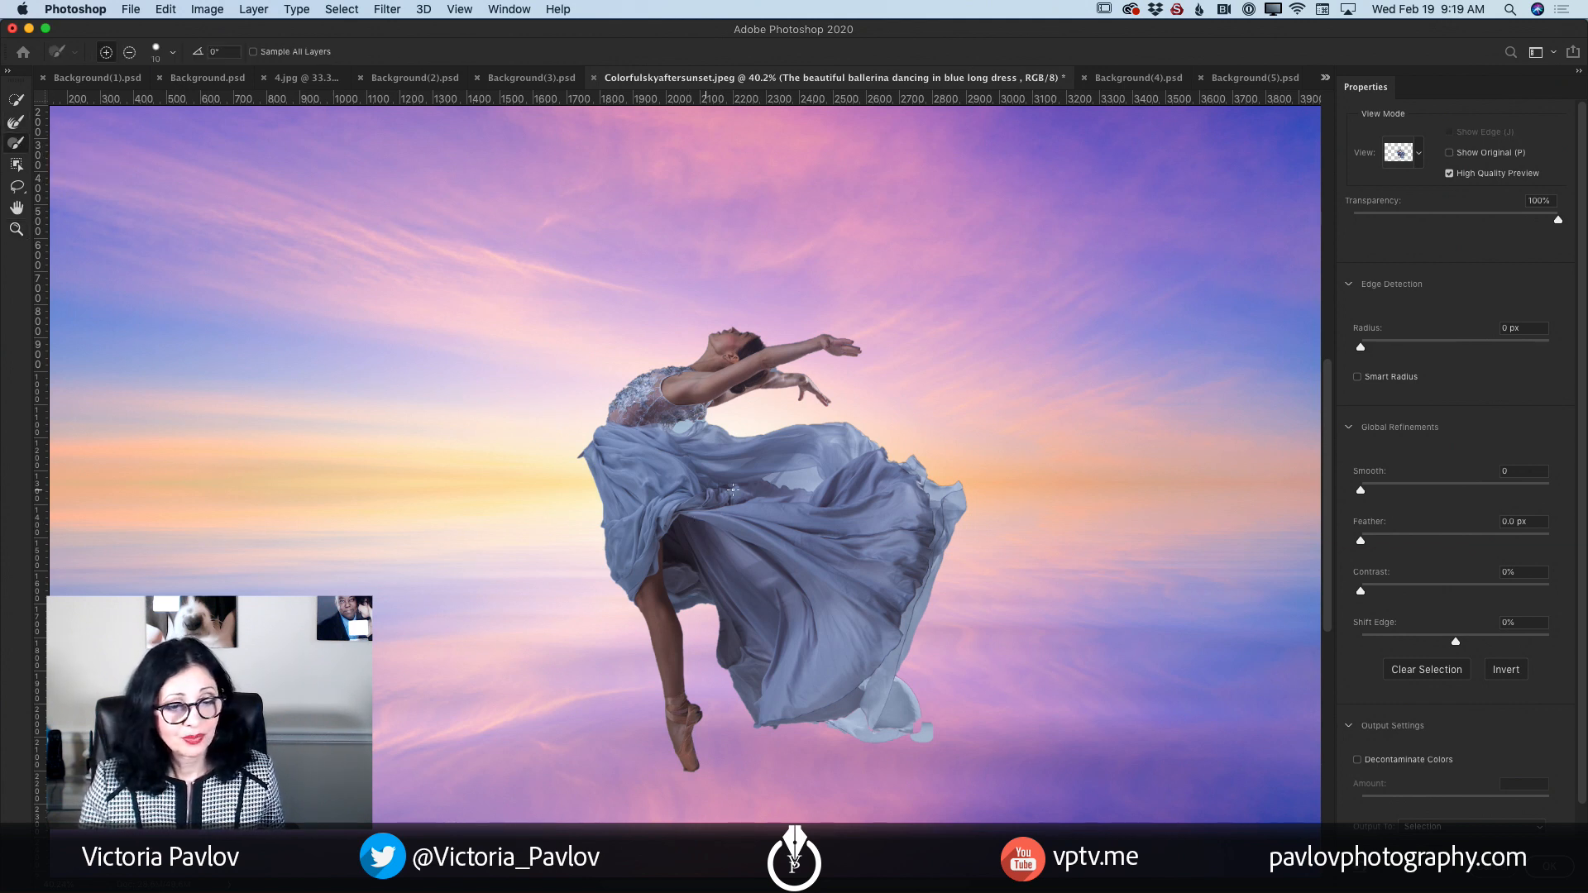
key("bracketright")
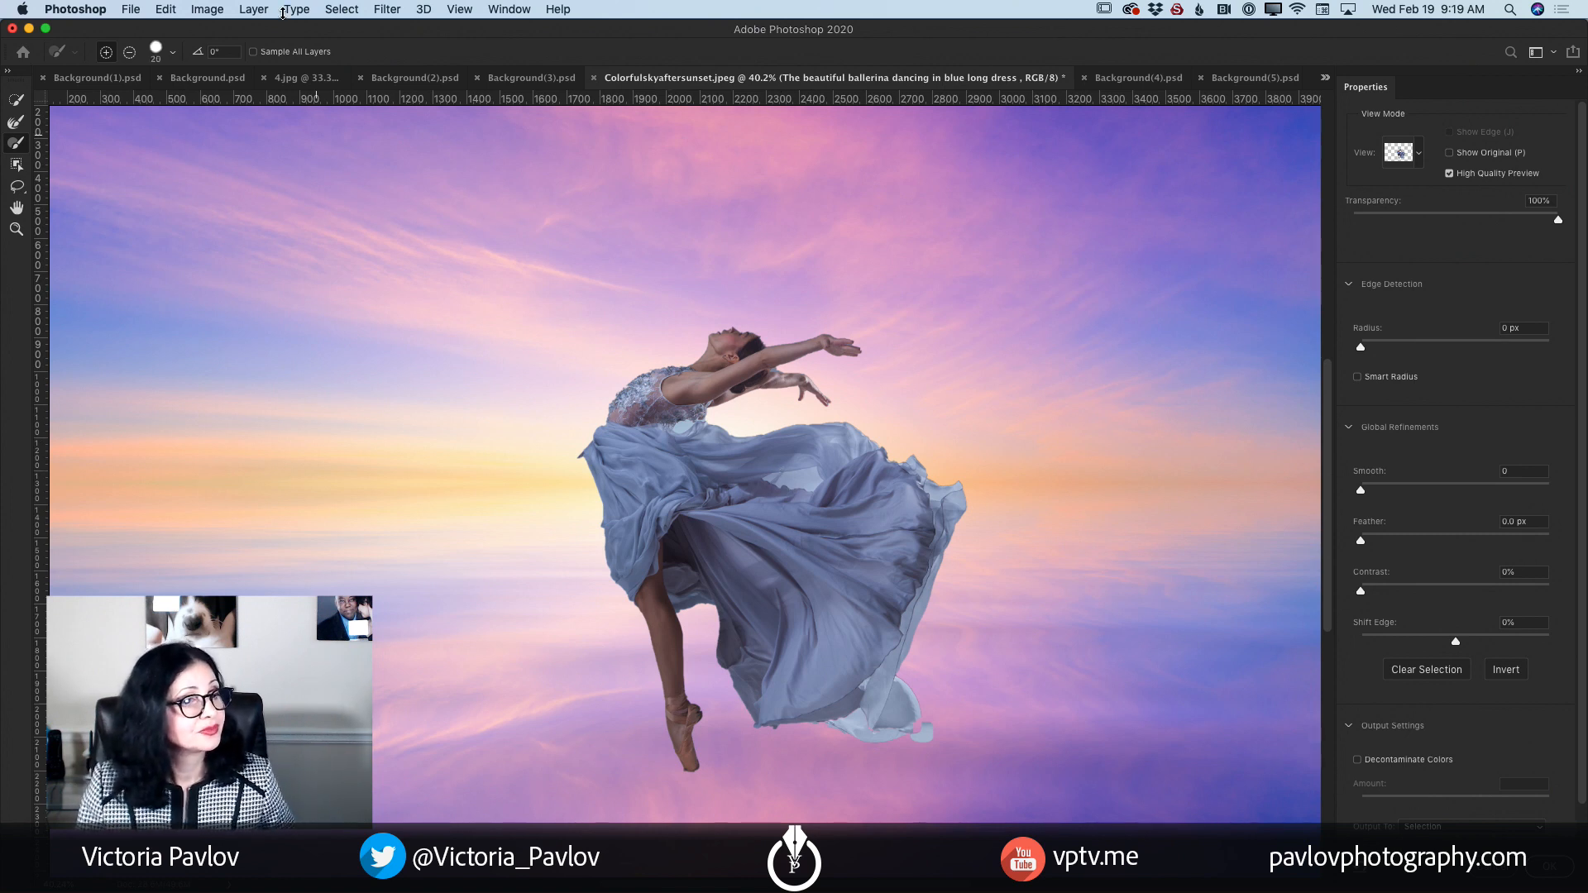
left_click(129, 51)
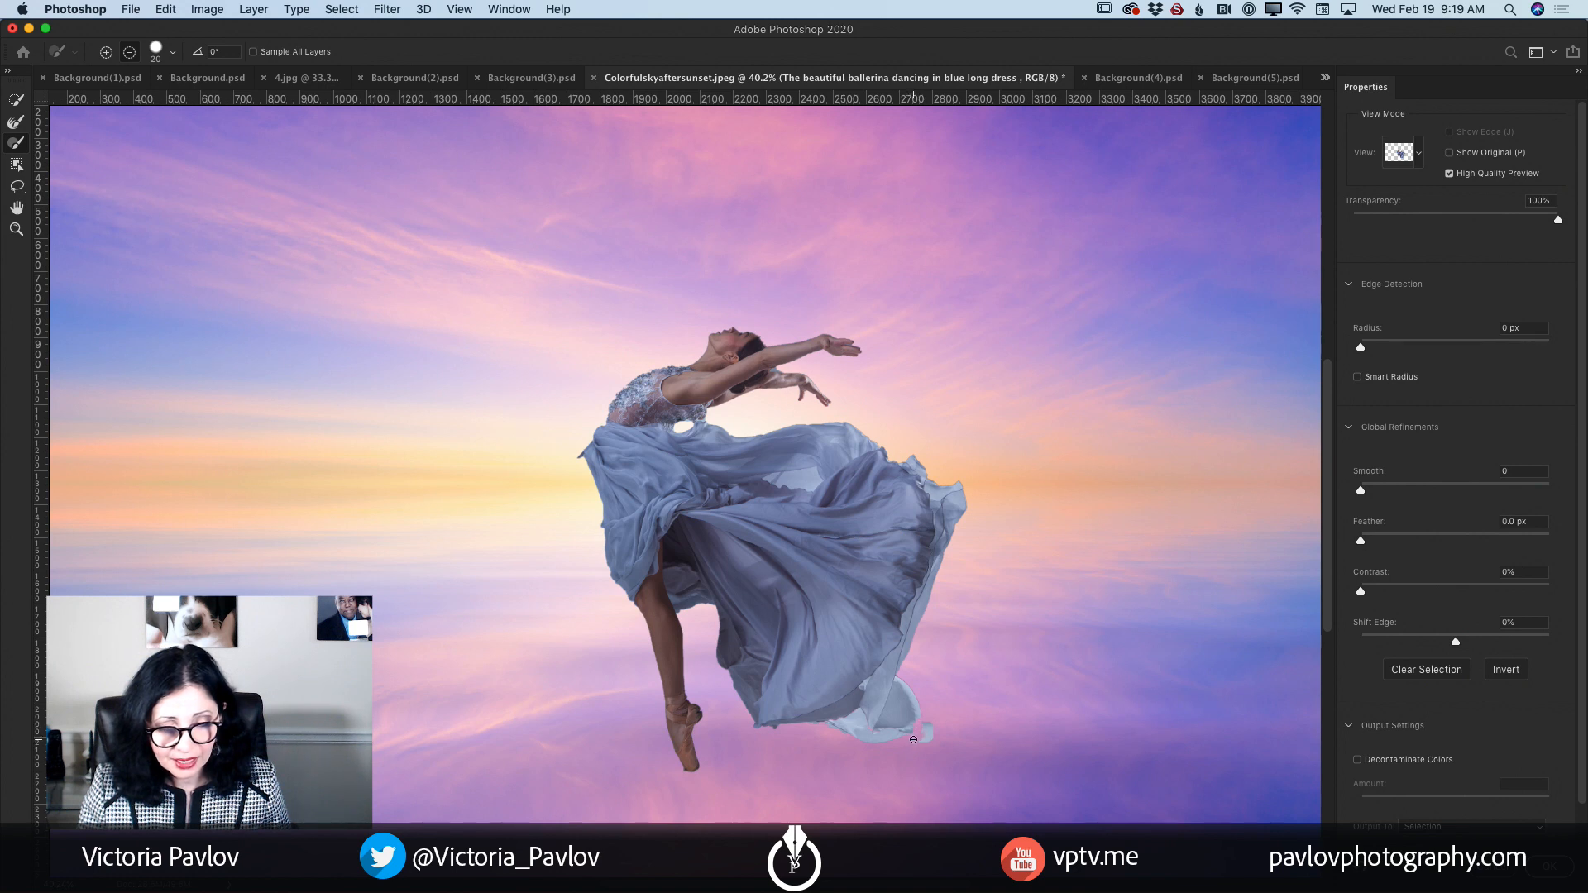
left_click_drag(928, 721, 933, 736)
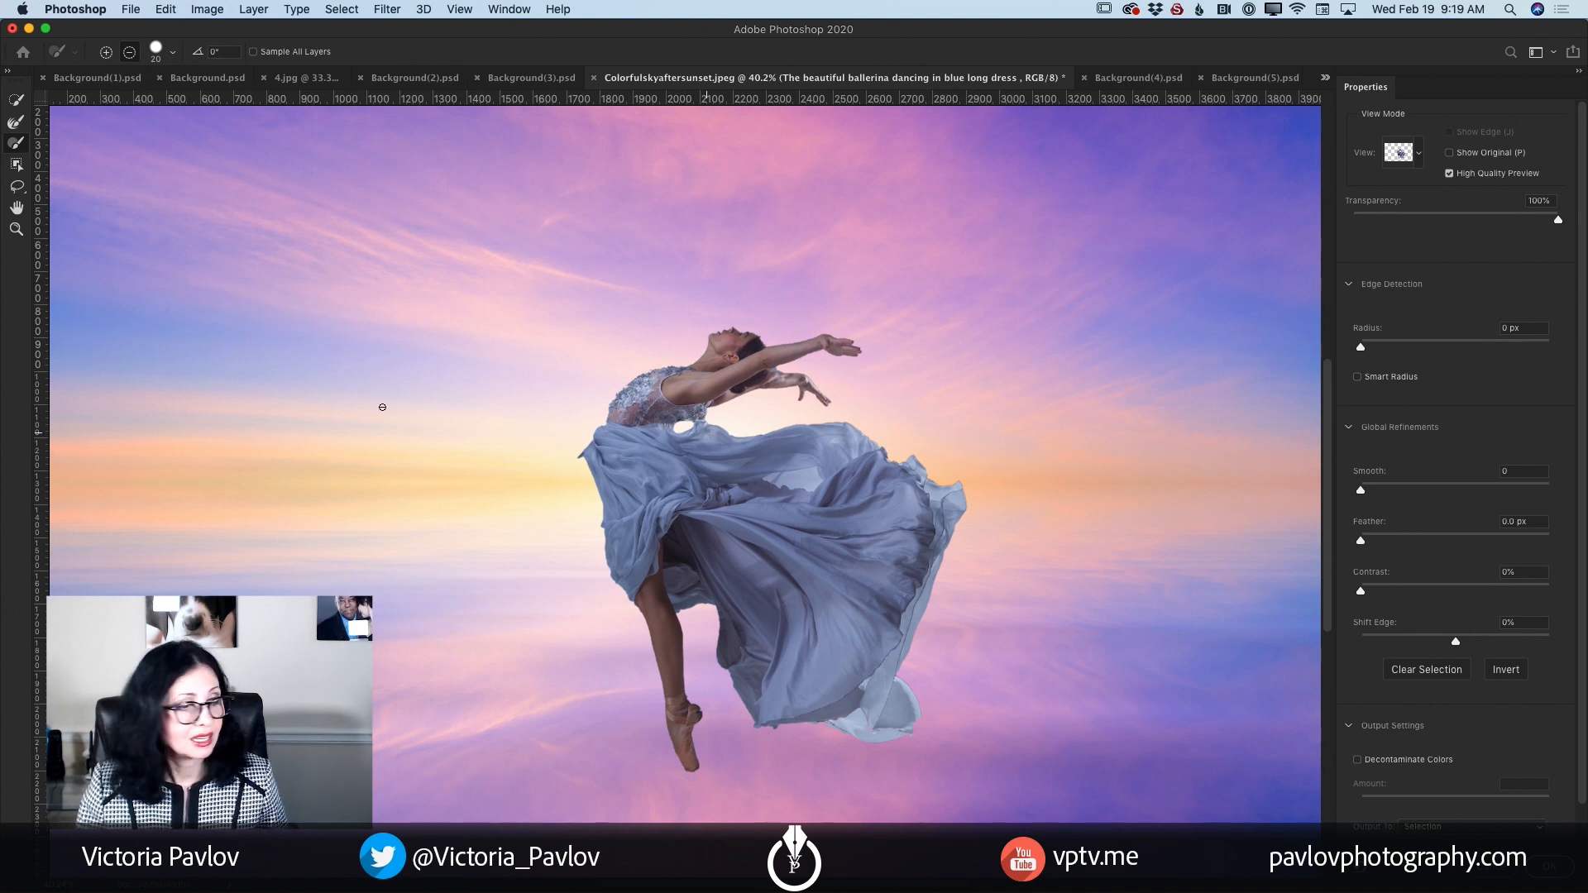
Step: Preview the ballerina cutout with Onion Skin Transparency at 0%, 100% and 54%, and return it to 100%
left_click(17, 230)
left_click_drag(854, 519, 794, 521)
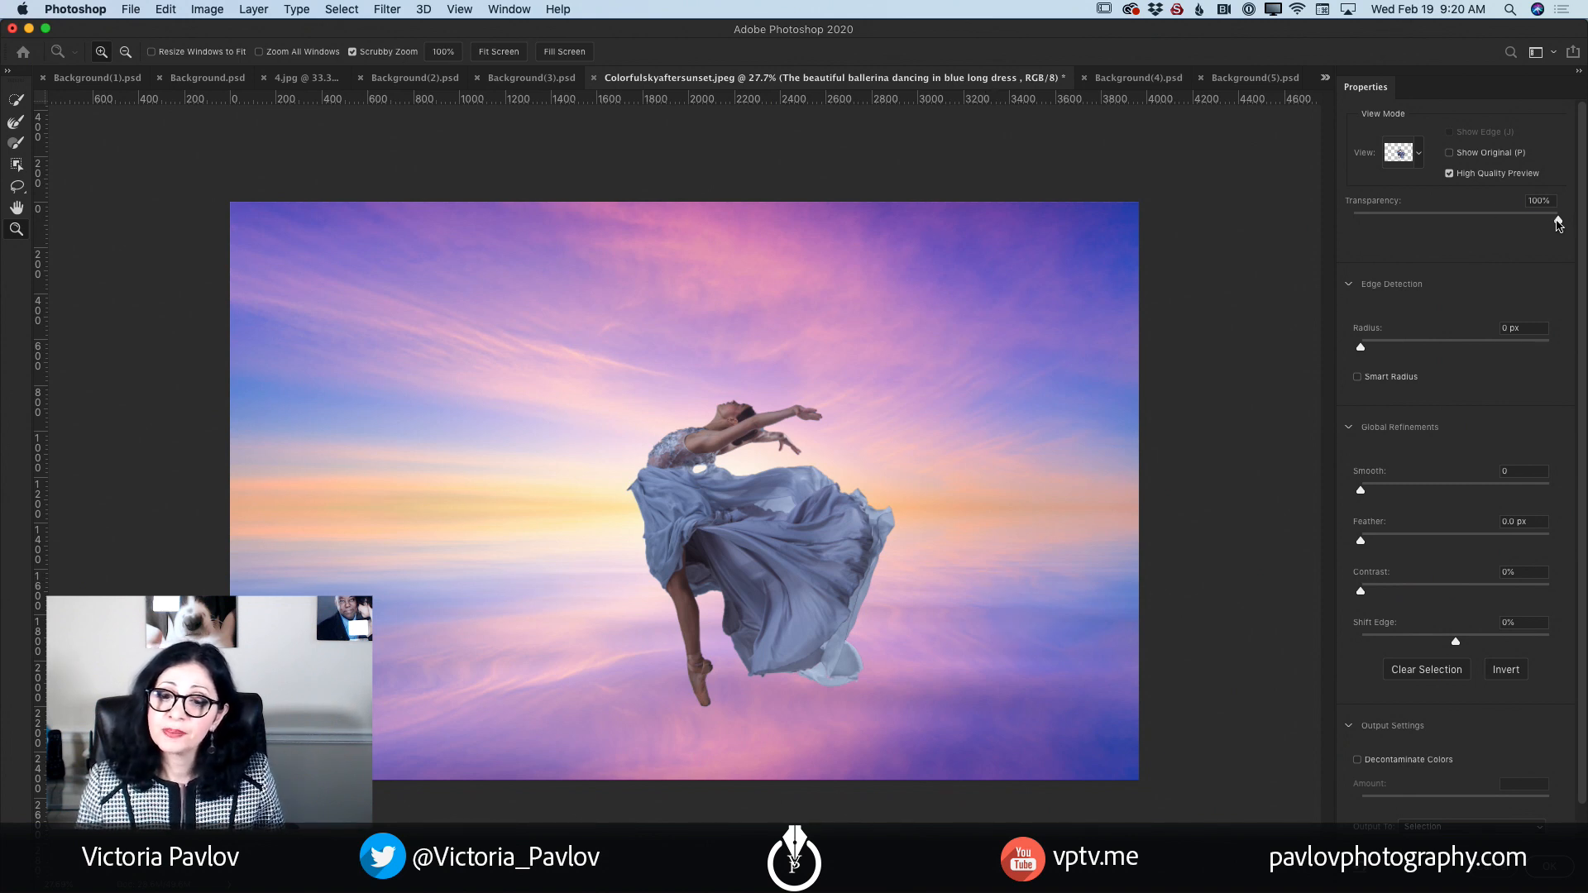
left_click_drag(1558, 224, 1352, 226)
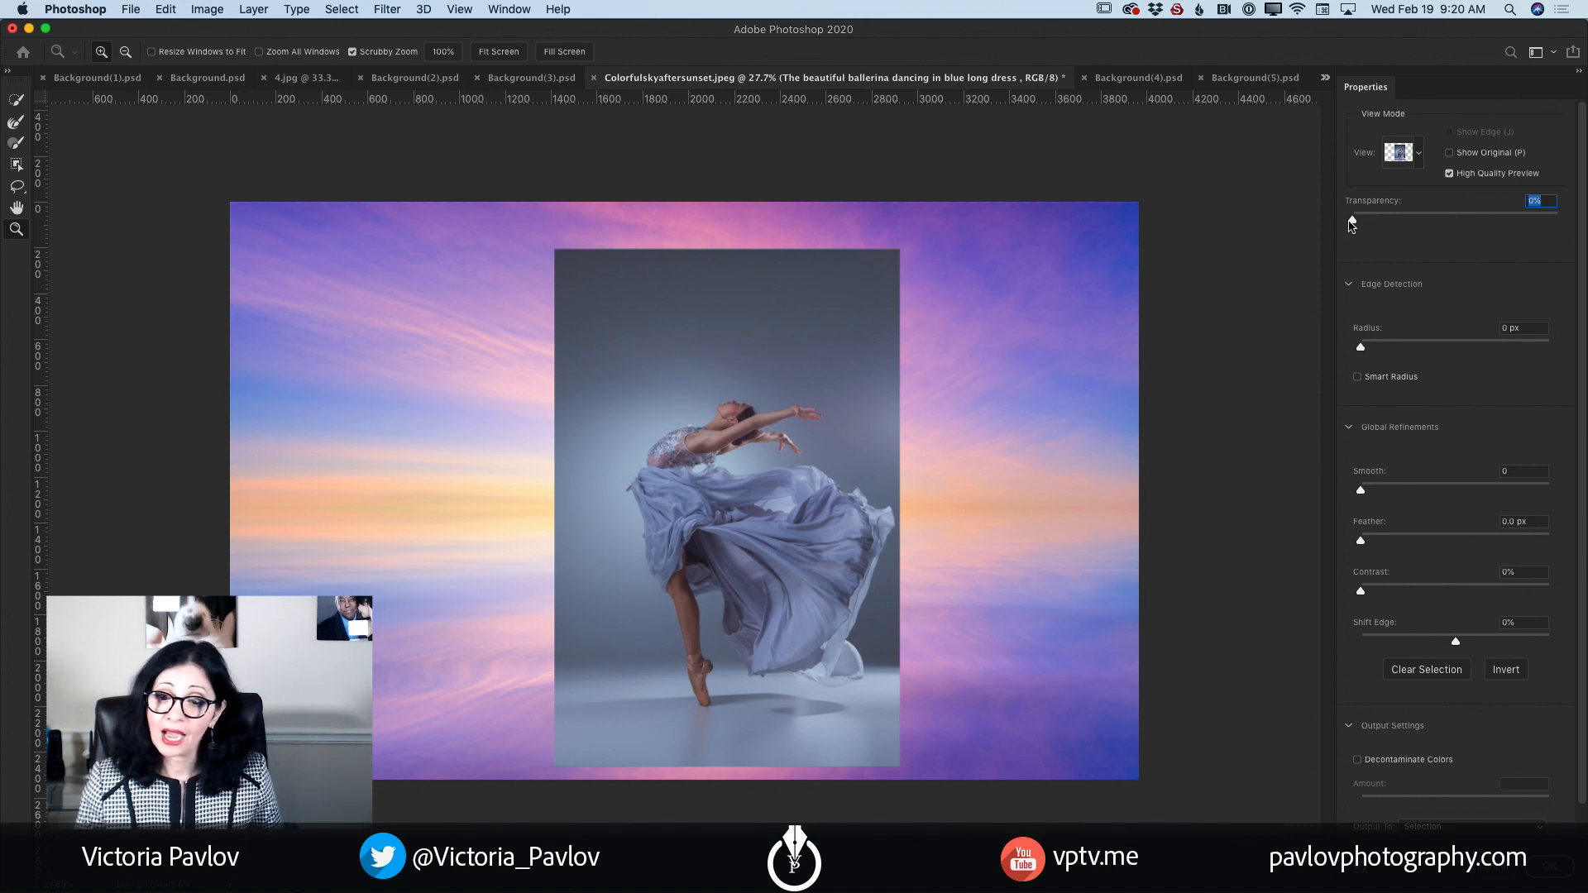
left_click_drag(1352, 225, 1559, 221)
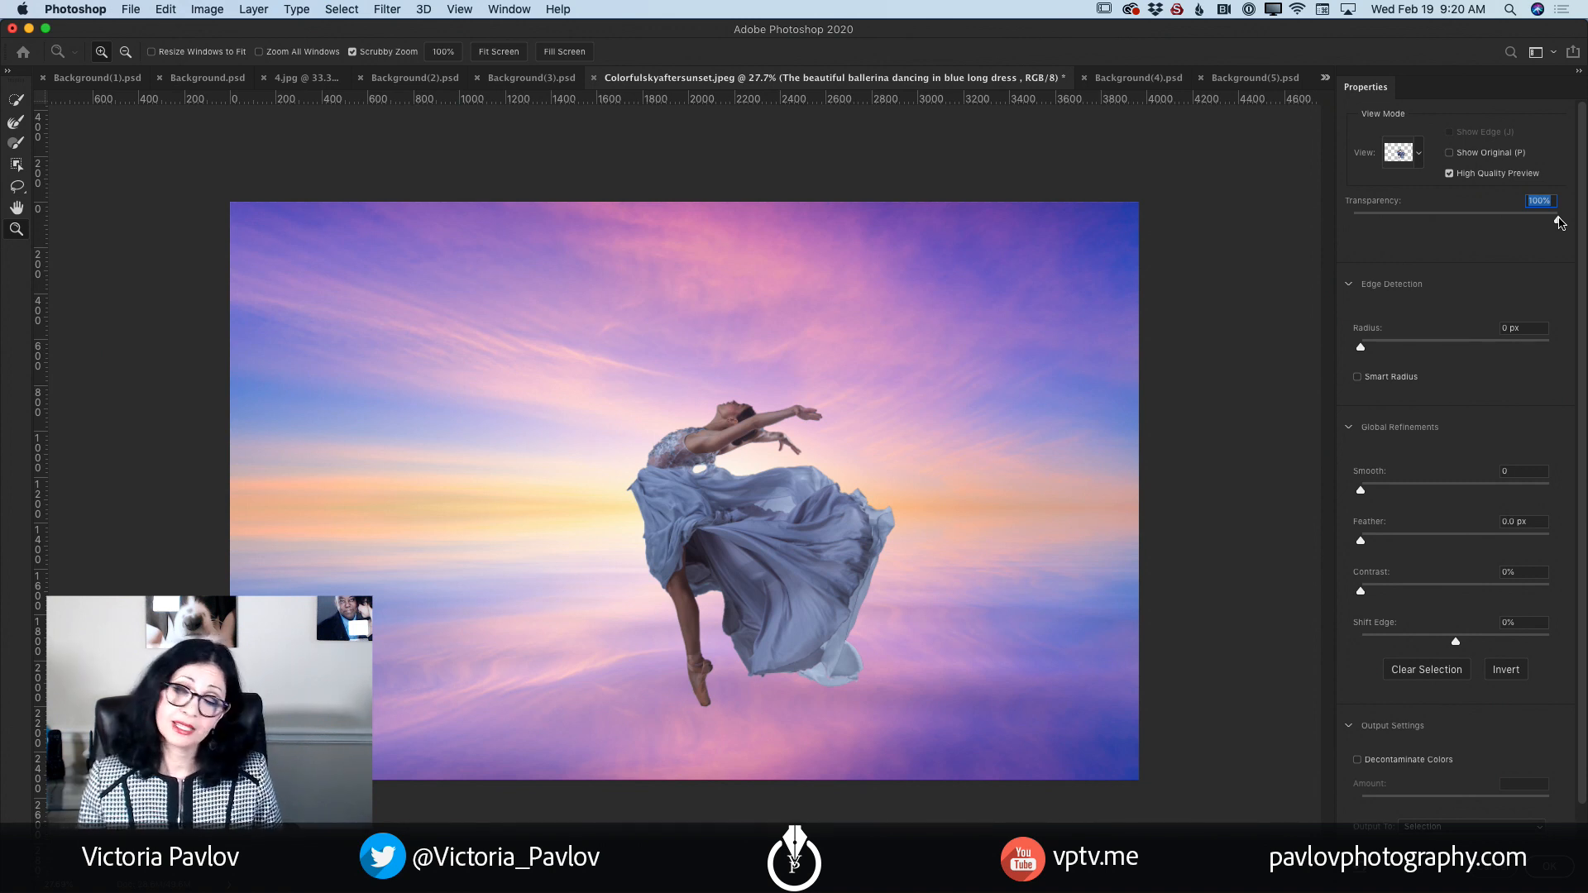
left_click_drag(1558, 220, 1464, 221)
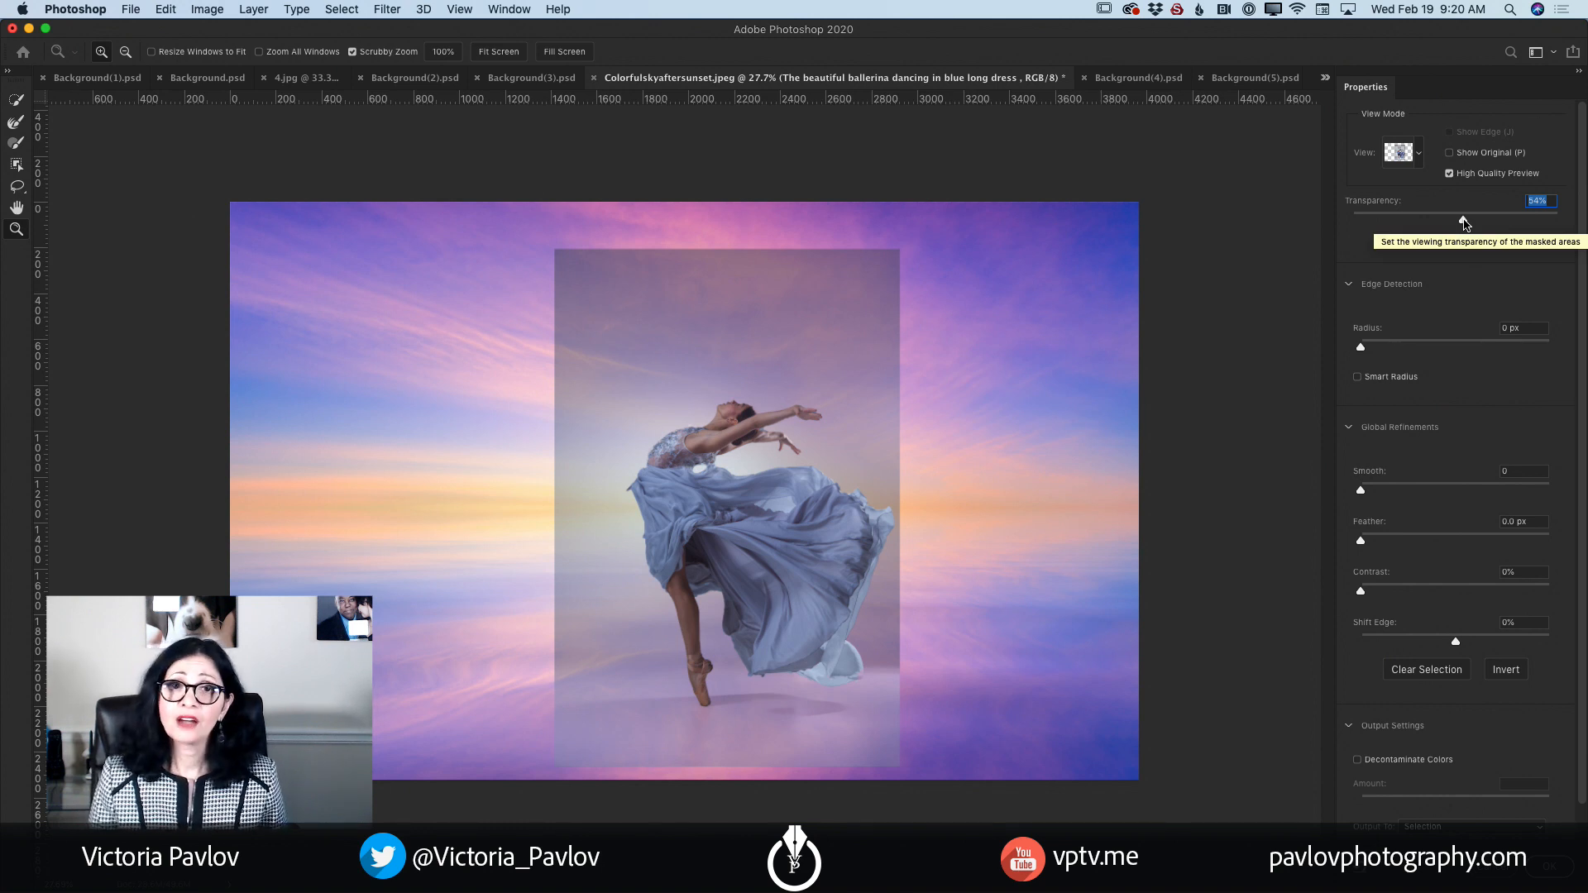
left_click_drag(1464, 221, 1559, 220)
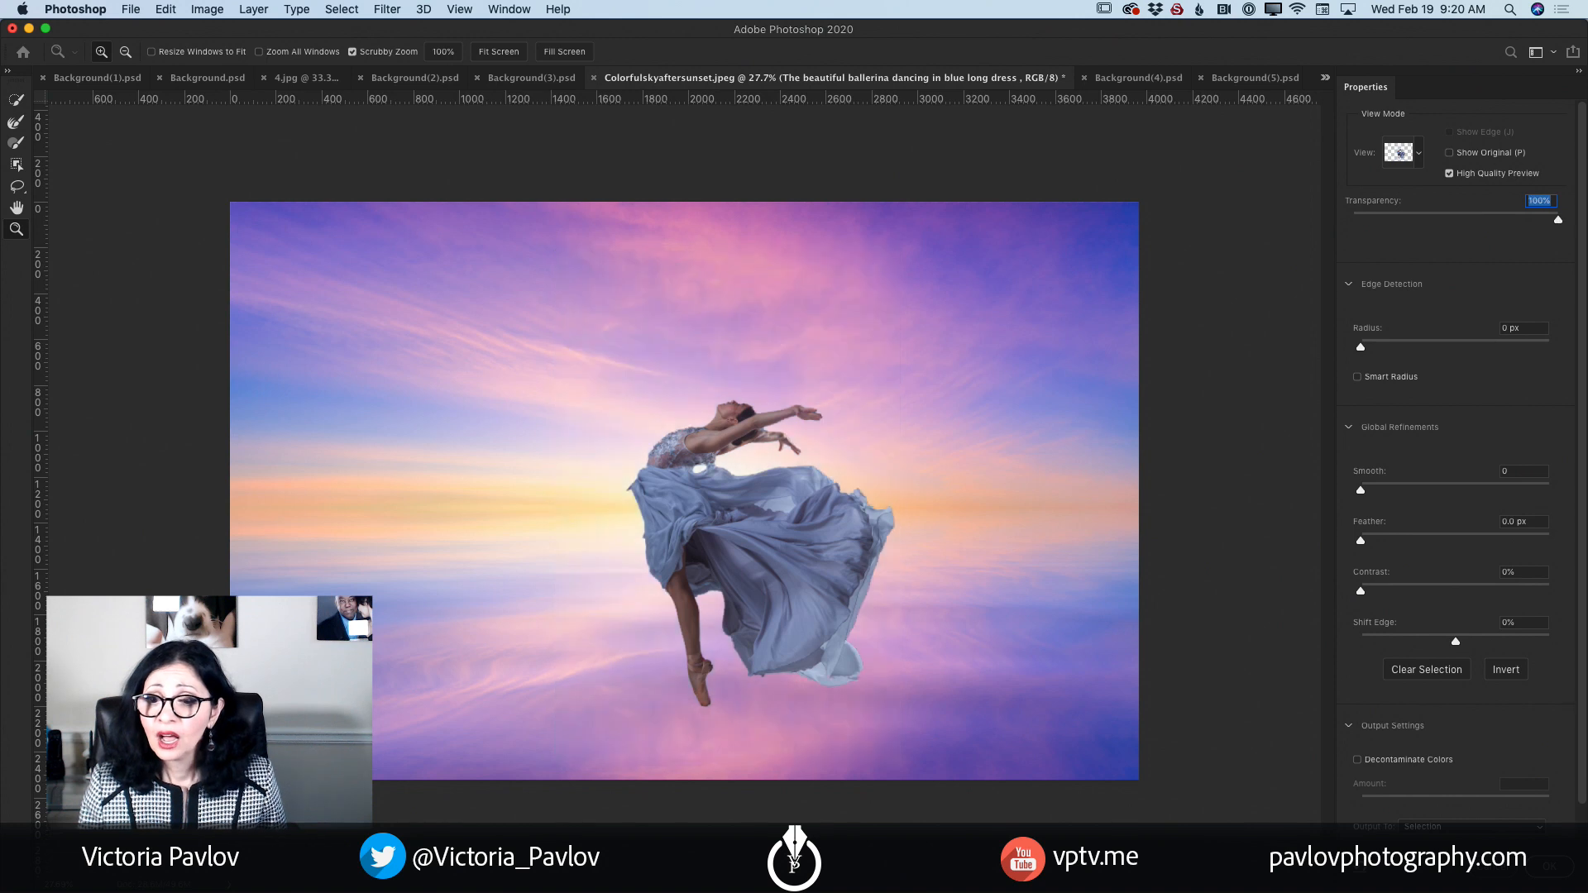
Step: Change the Select and Mask view mode to Black & White
left_click(1420, 159)
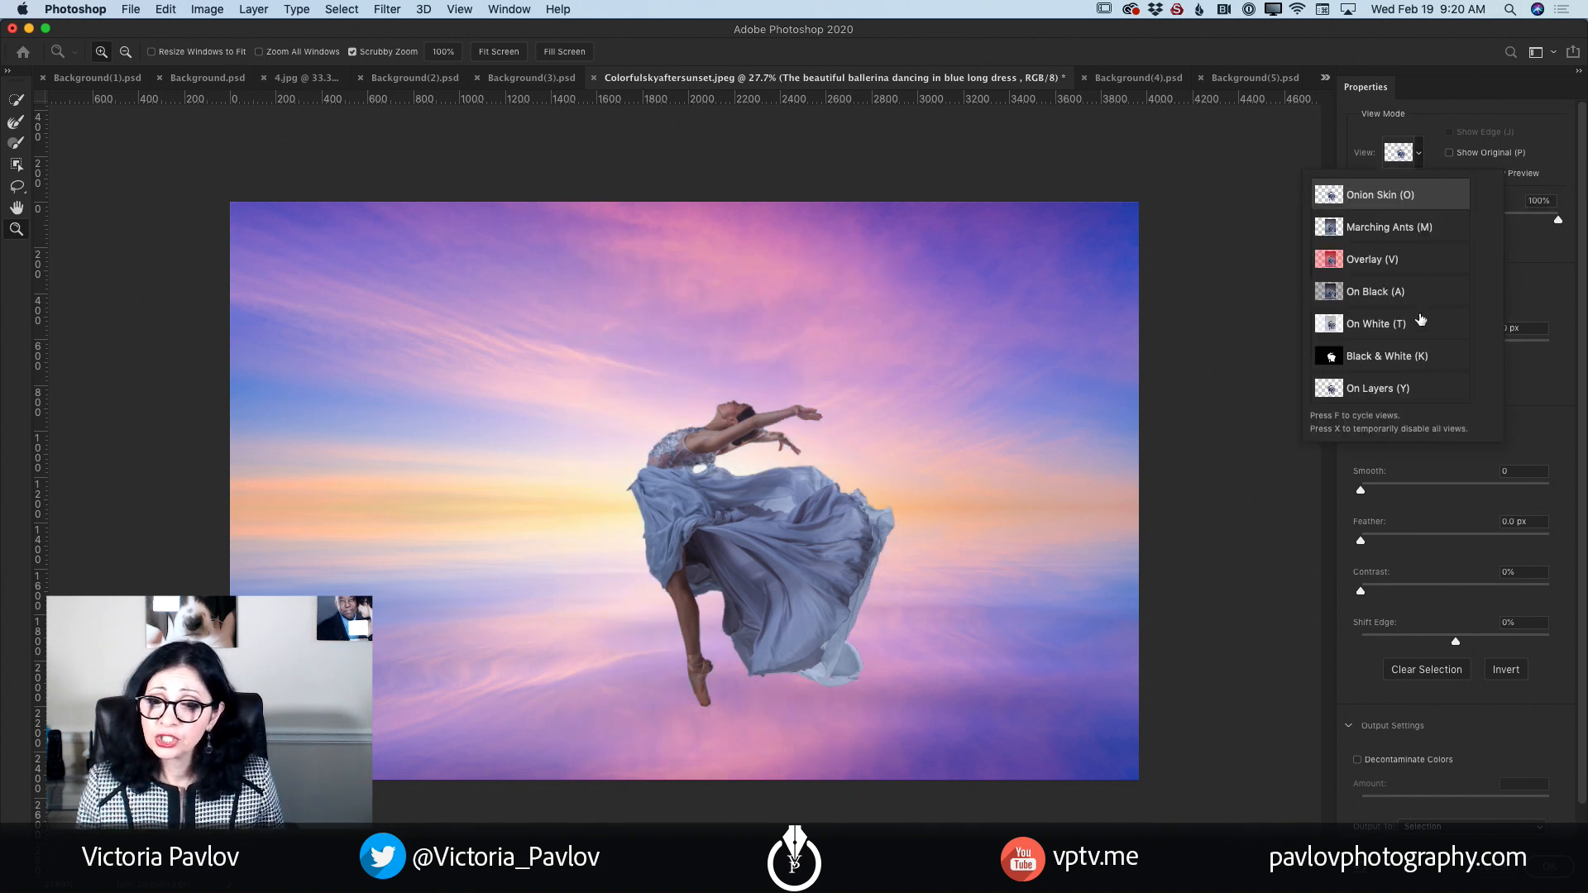
left_click(1407, 362)
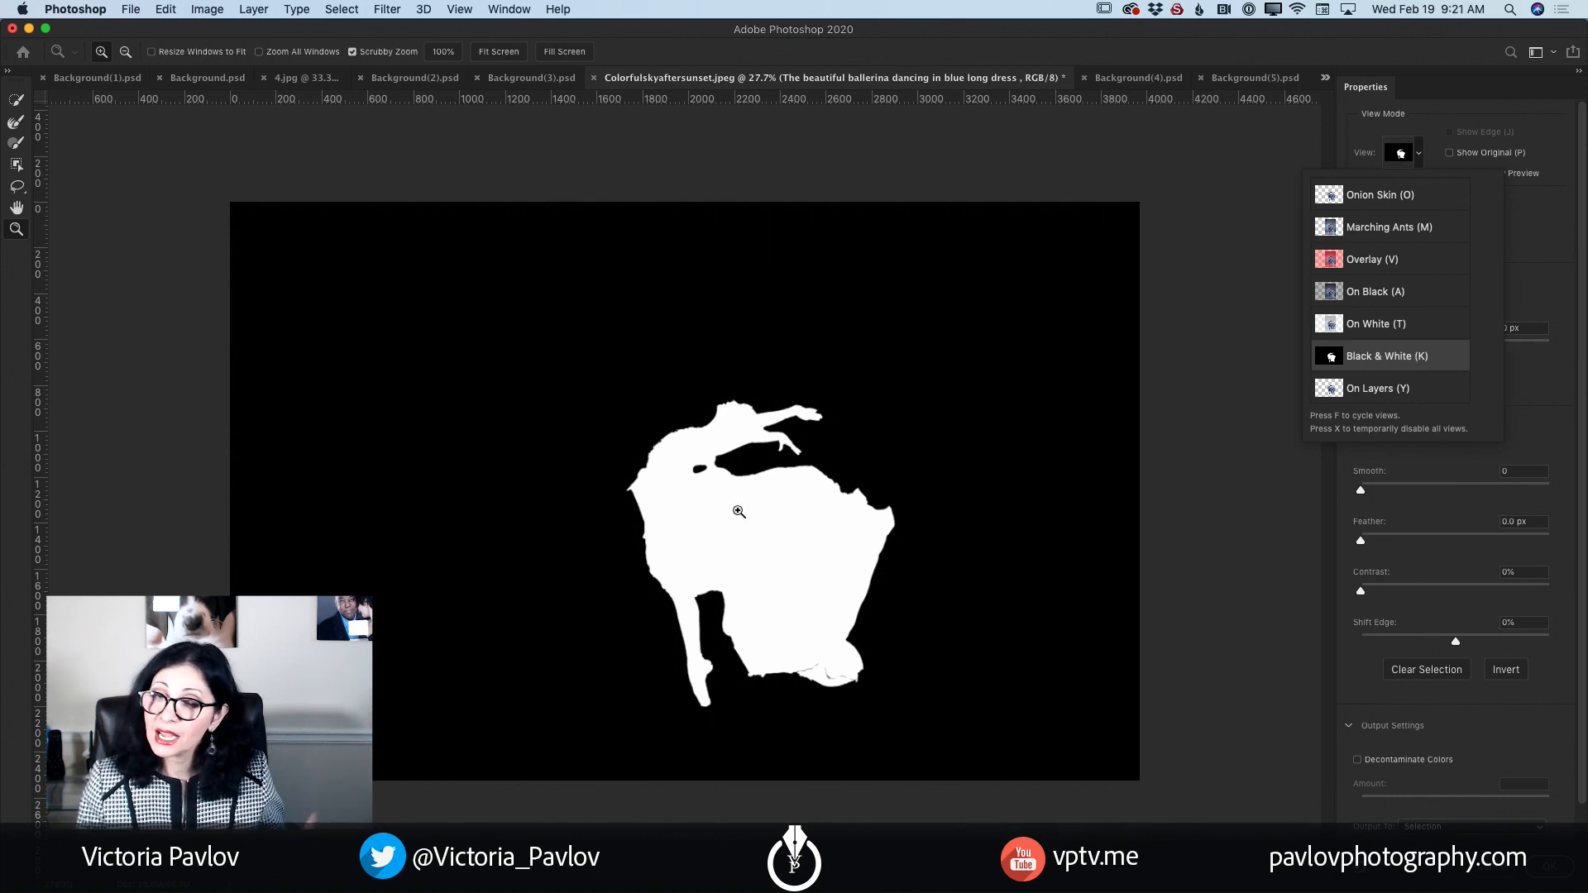
Step: Change the Select and Mask view mode back to Onion Skin
left_click(1422, 159)
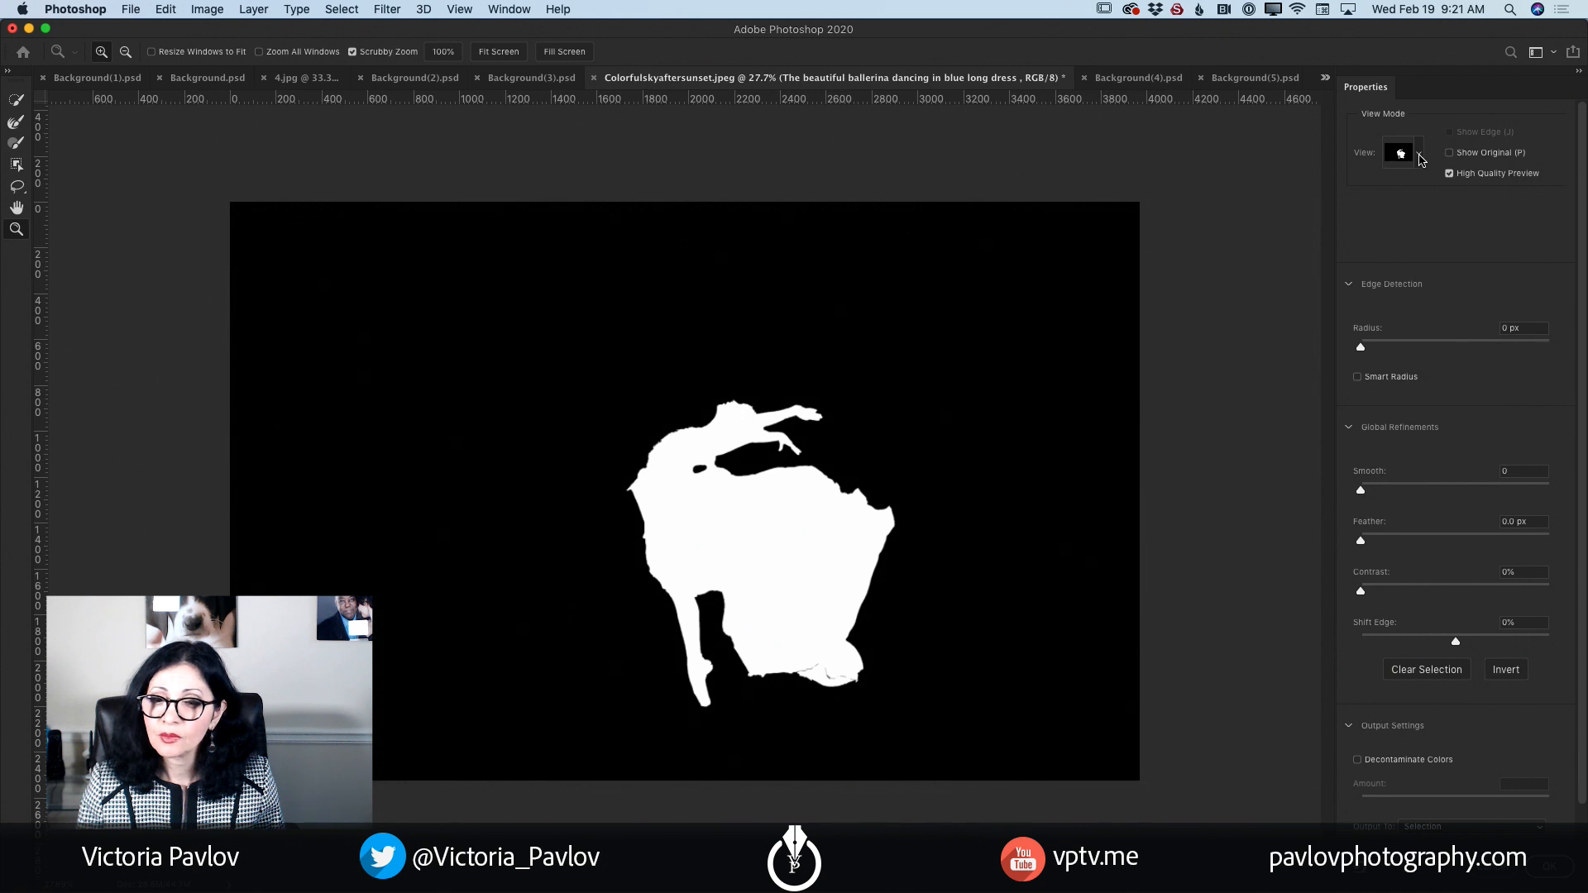
left_click(1422, 159)
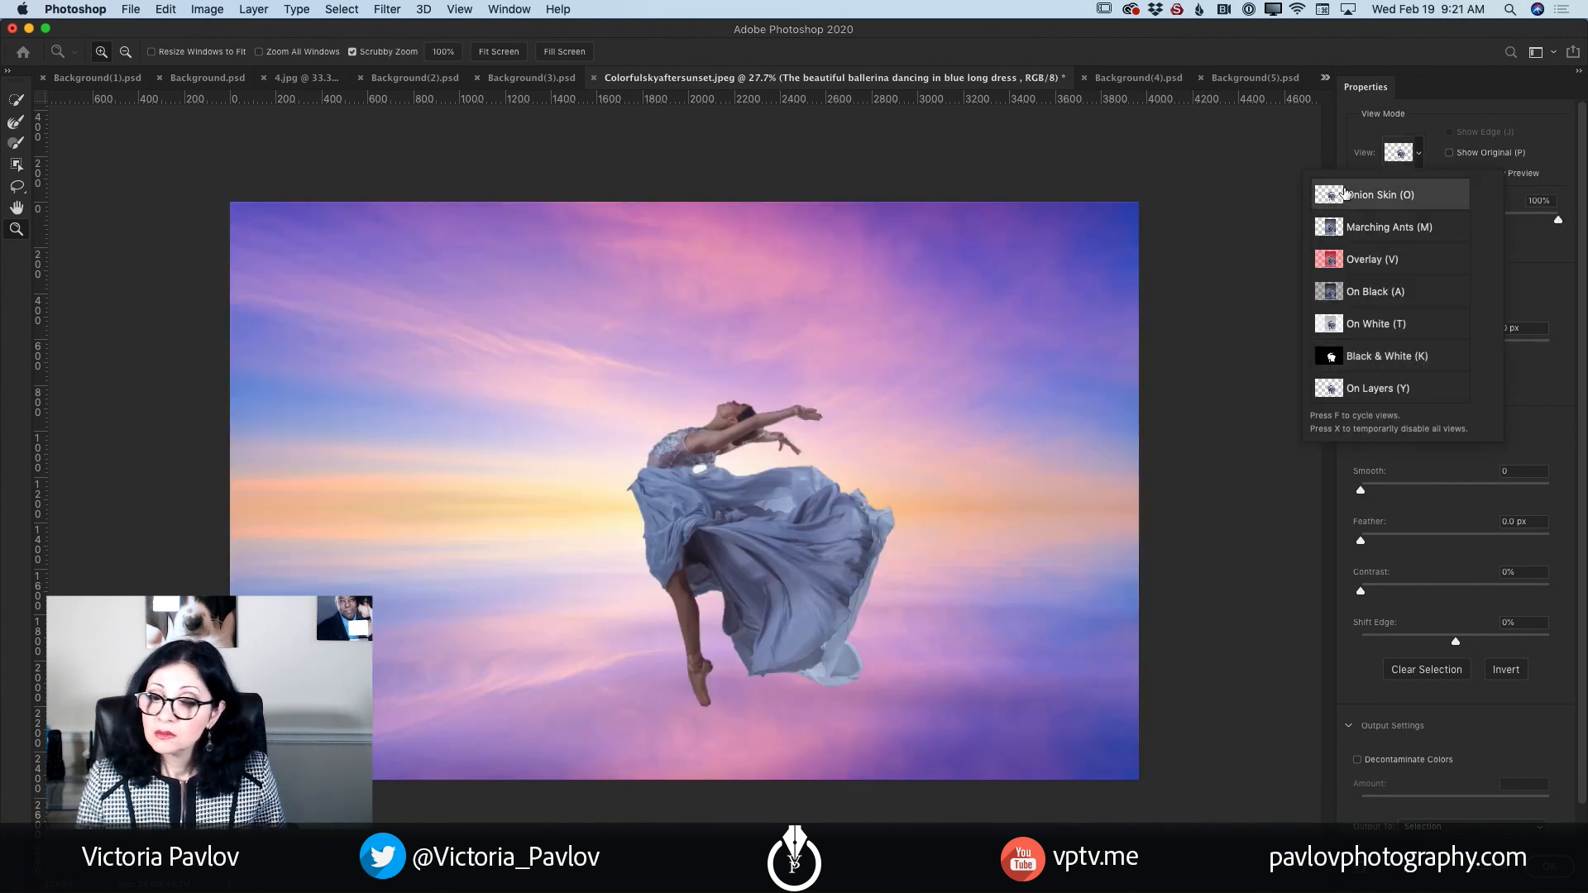
left_click(1345, 194)
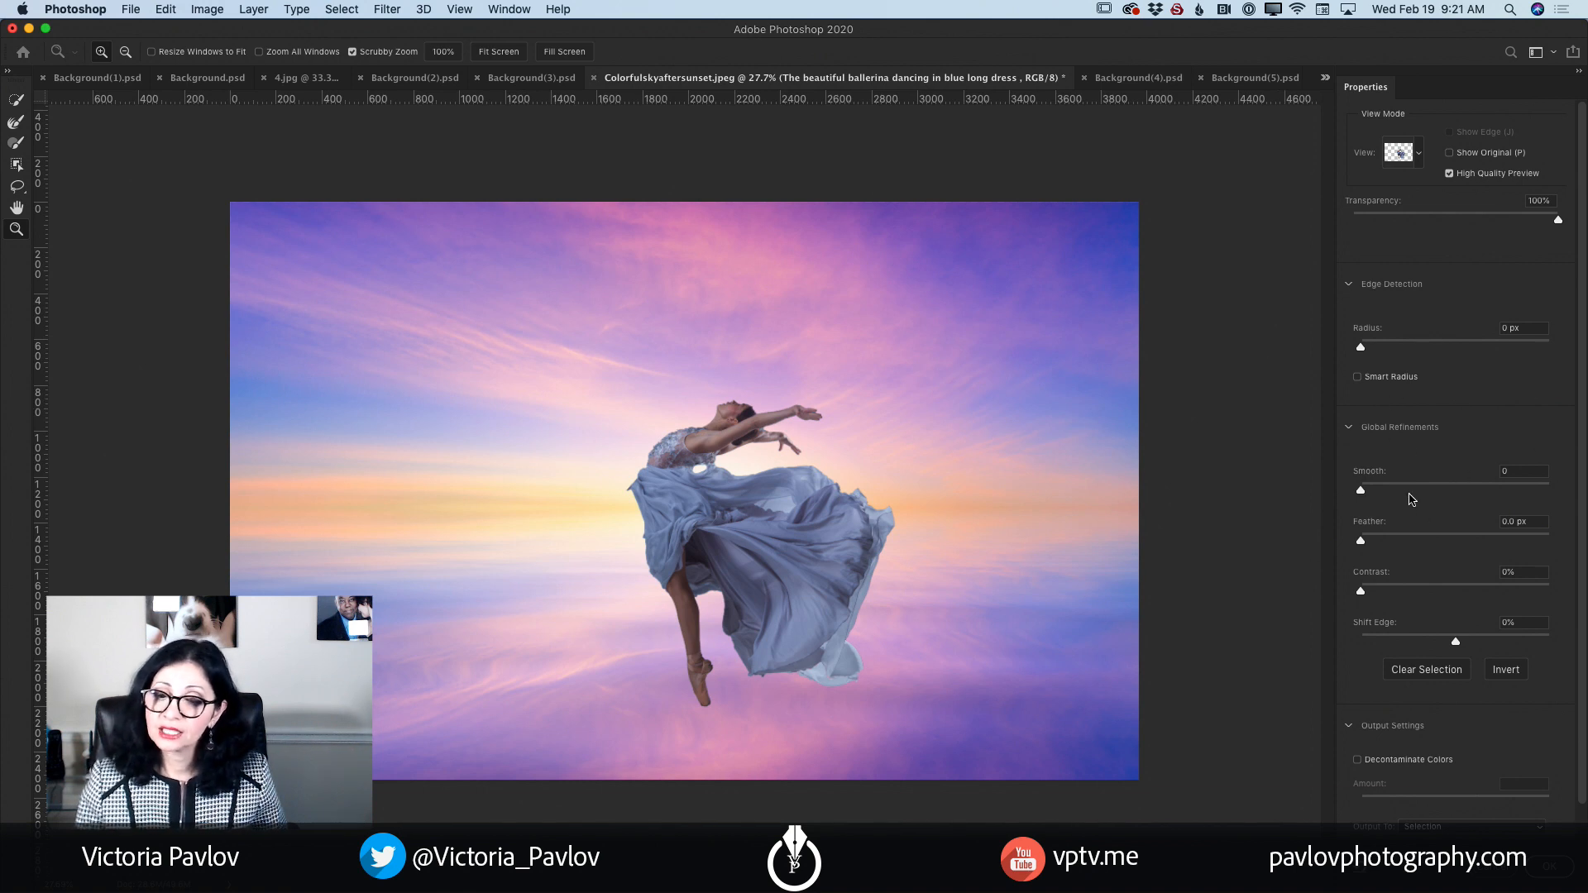
Step: Output the ballerina with Decontaminate Colors as a New Layer with Layer Mask, and delete the original ballerina layer
left_click(1358, 761)
scroll(1429, 766, "down", 1)
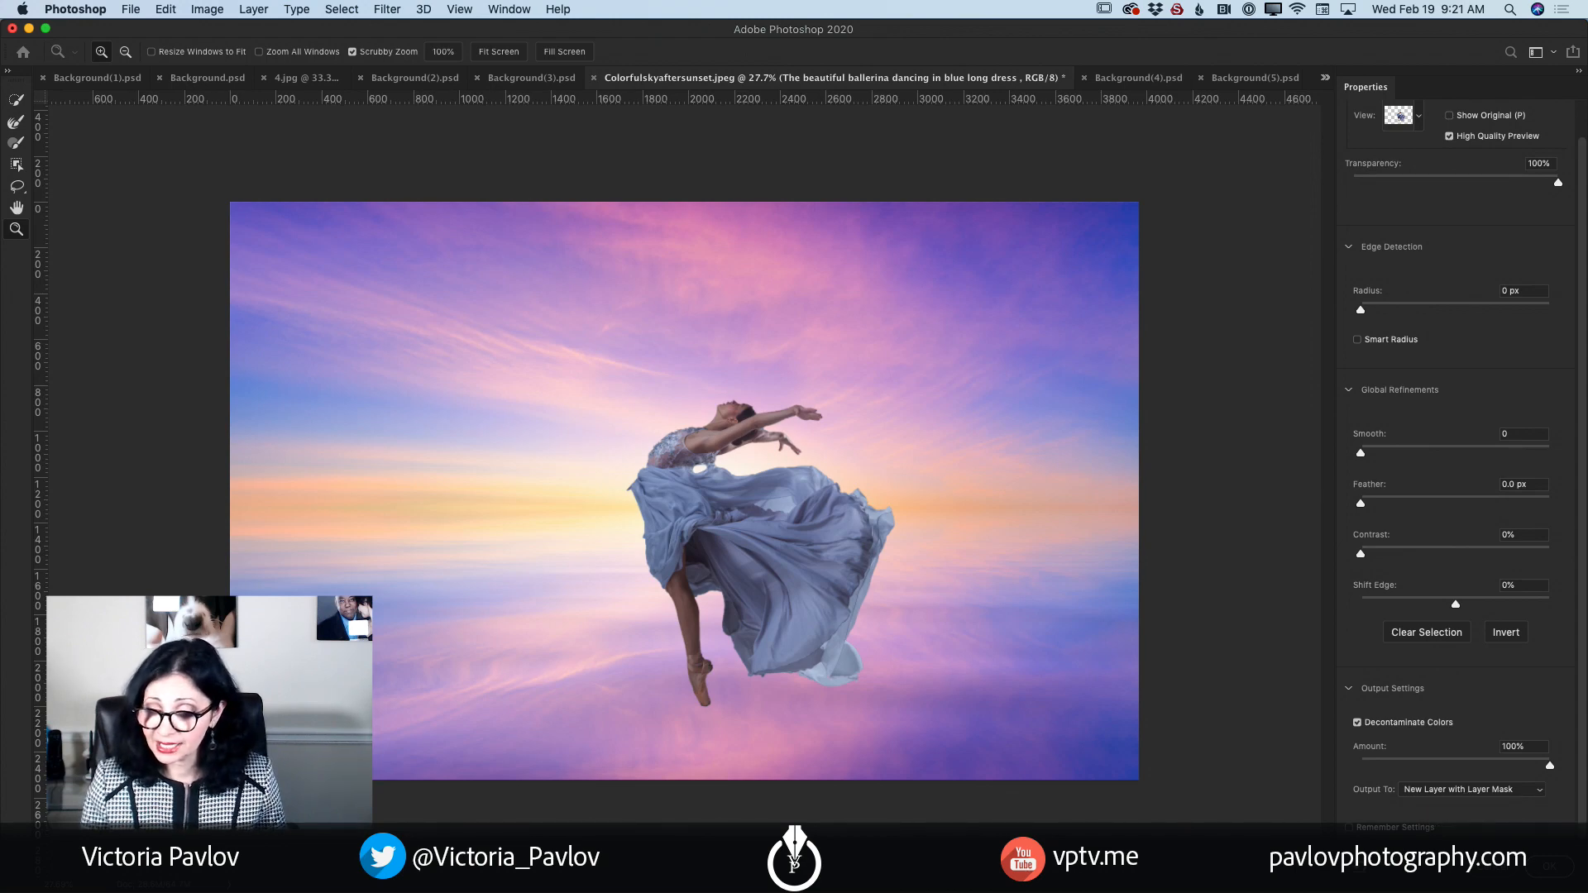
left_click(1550, 867)
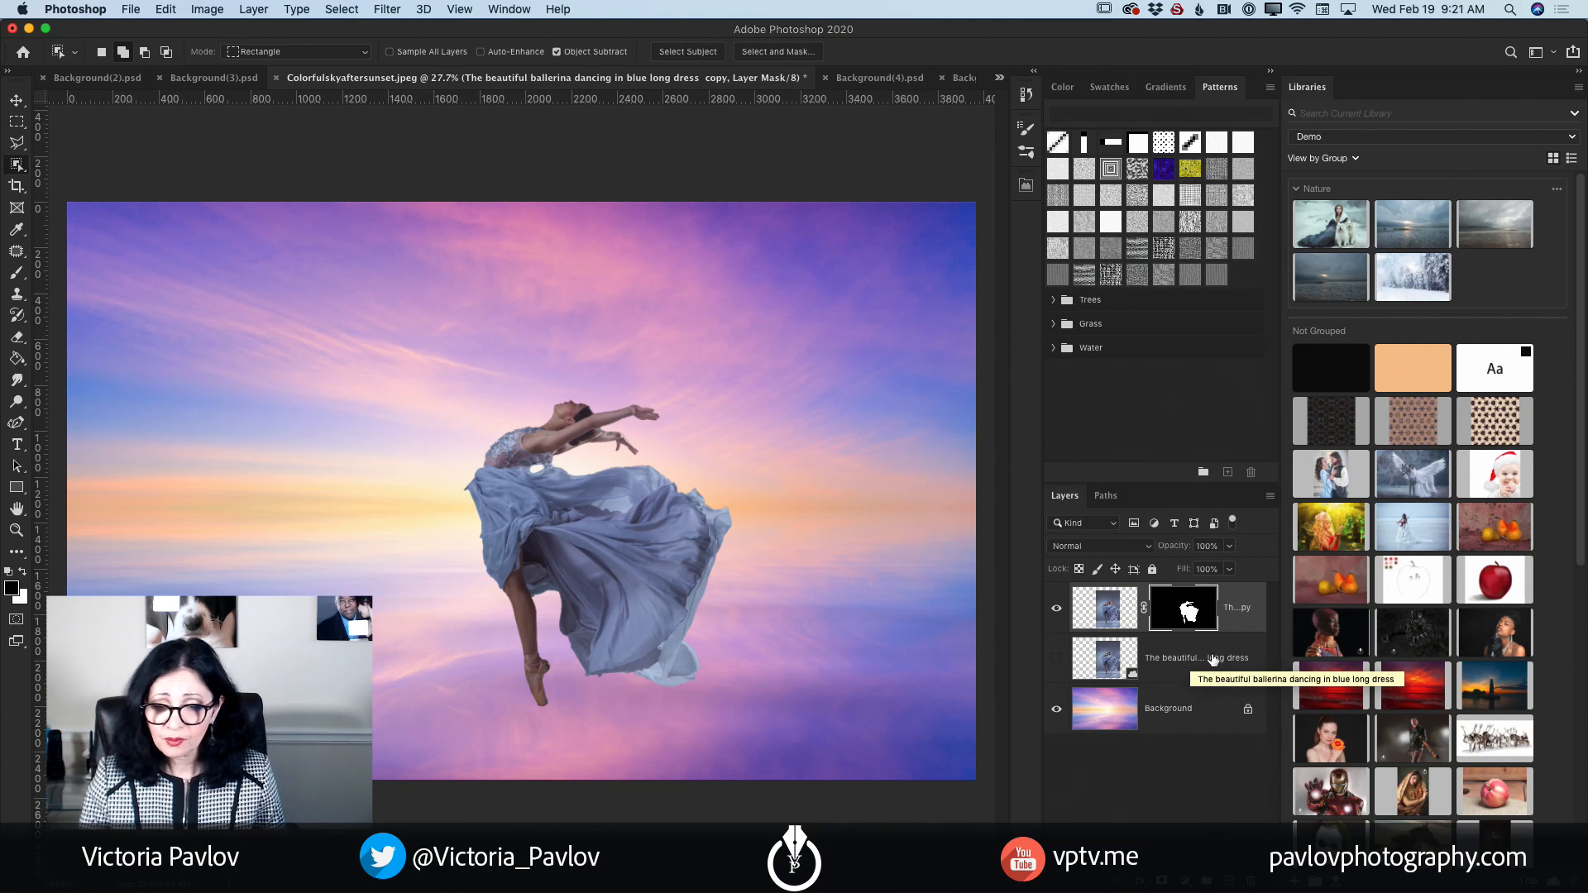
left_click_drag(1249, 885, 1250, 884)
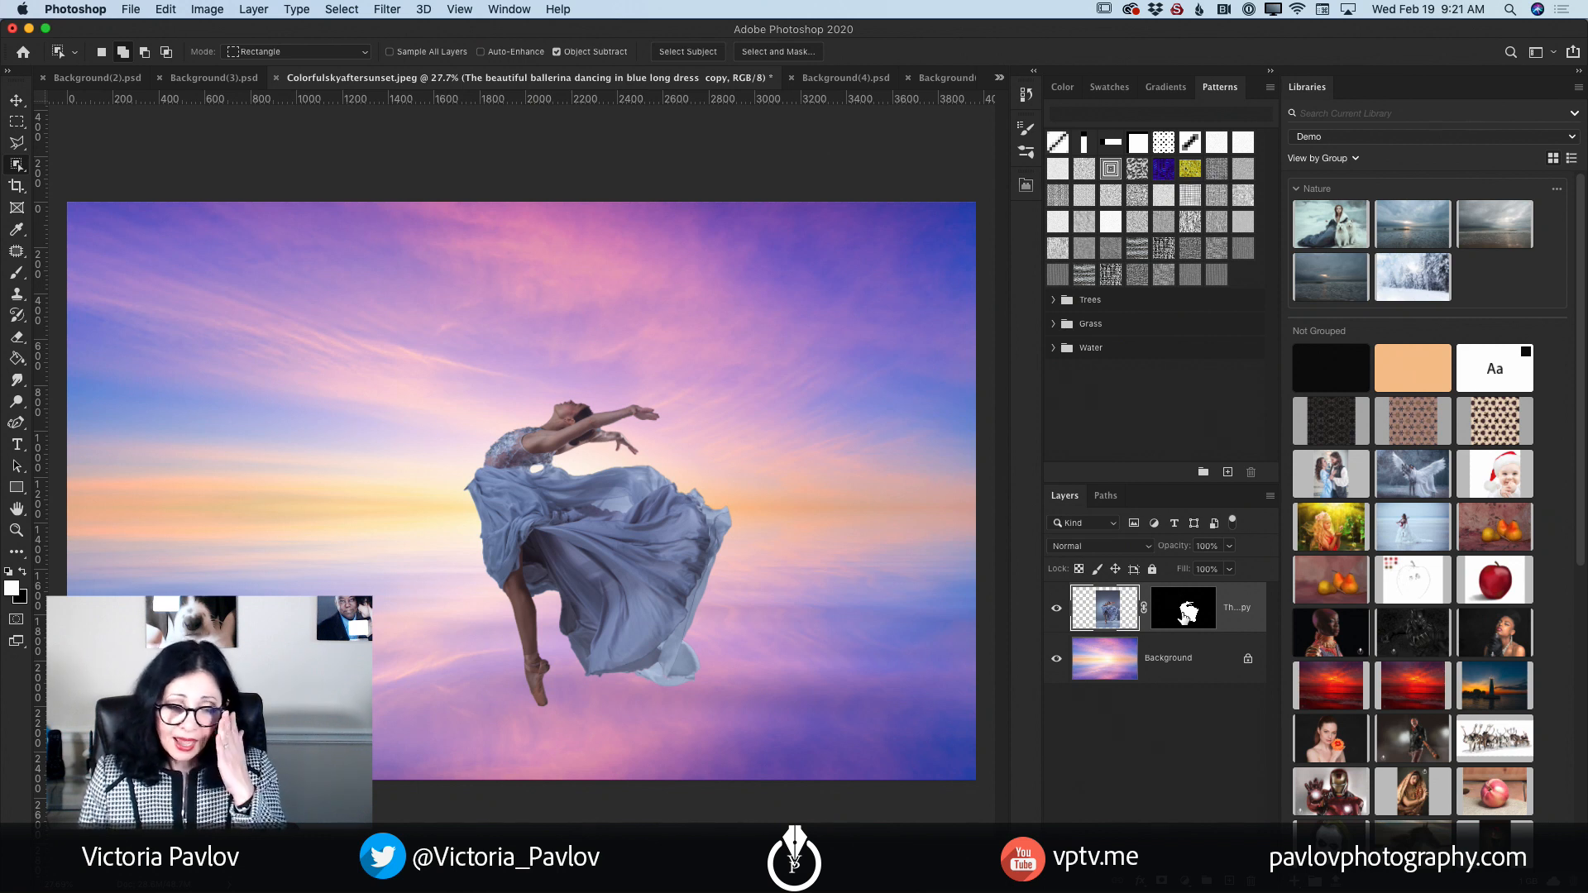
Step: Scale the masked ballerina down to roughly two thirds and position her just above the horizon near the image center
left_click(17, 101)
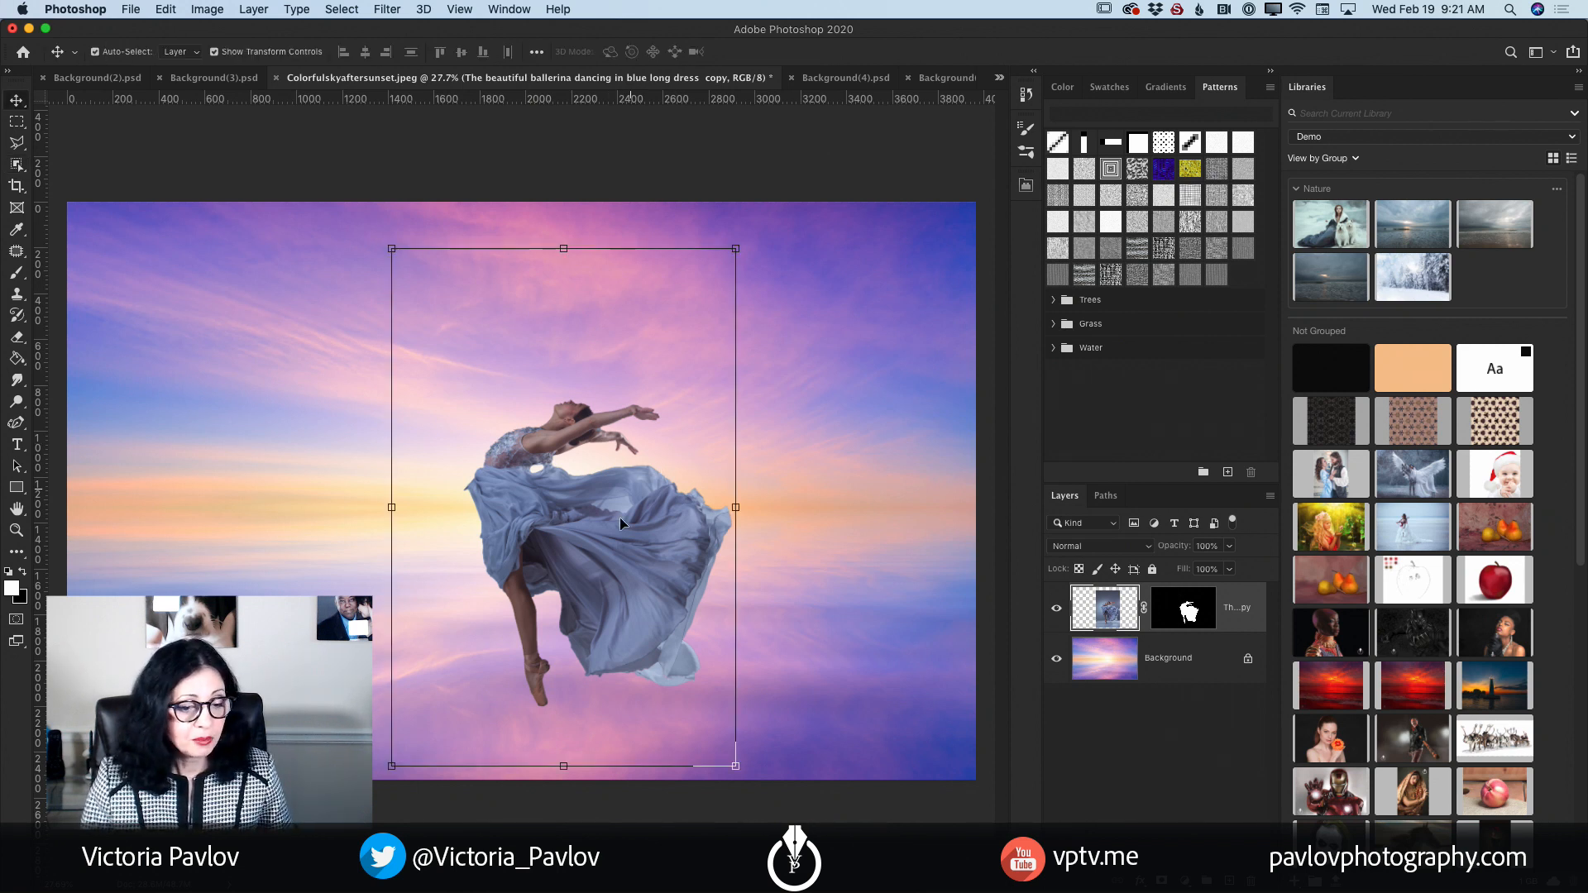
left_click_drag(619, 518, 594, 455)
key("ctrl+t")
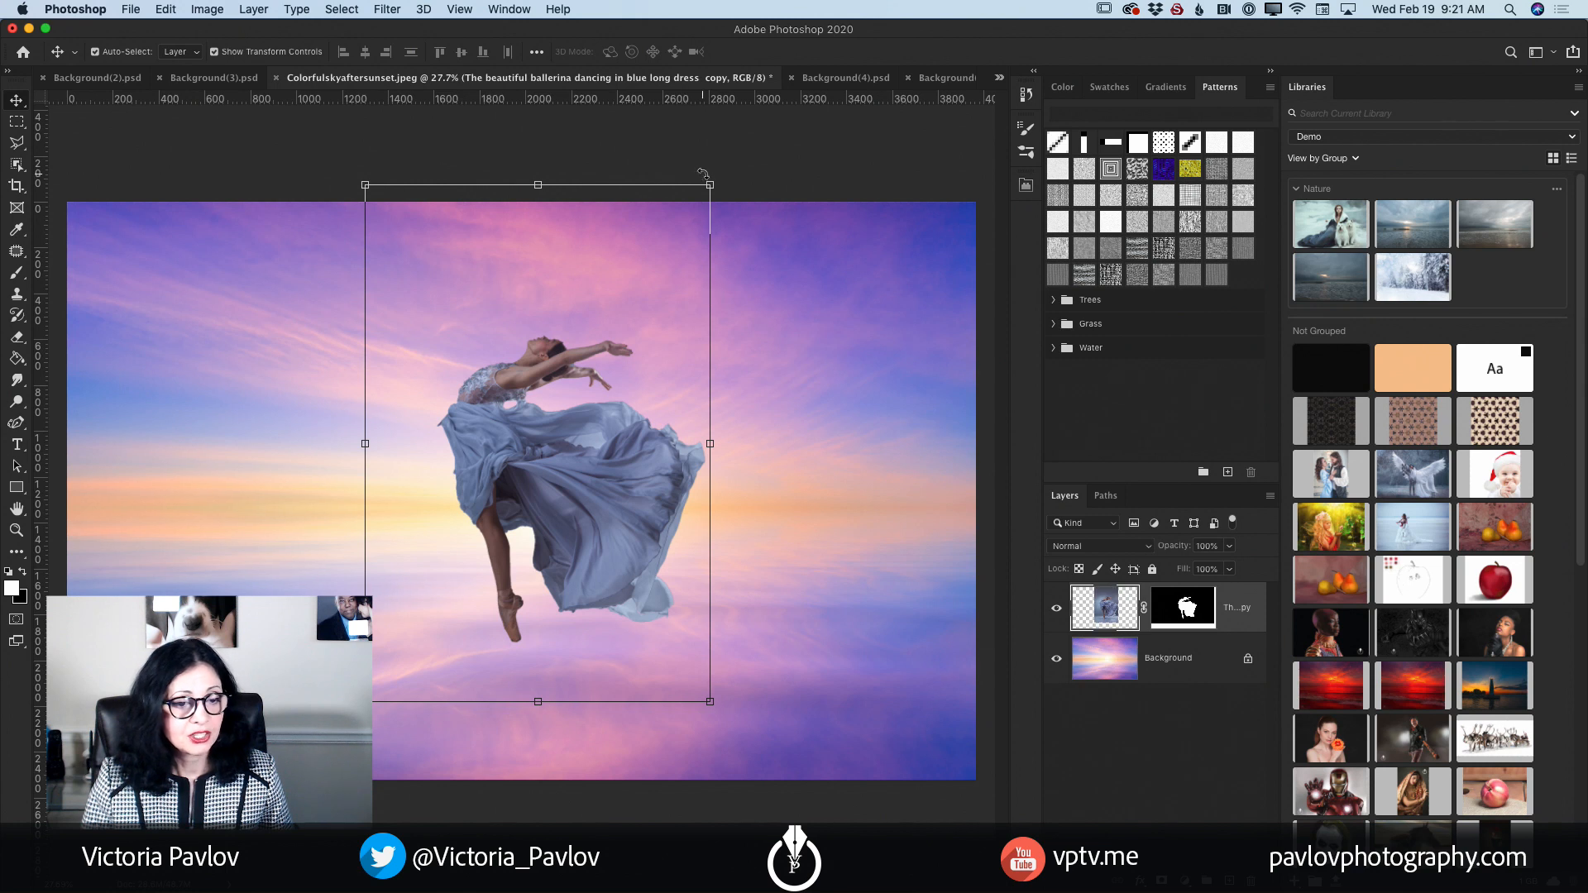
left_click_drag(707, 197, 585, 376)
left_click_drag(525, 544, 580, 468)
left_click(833, 52)
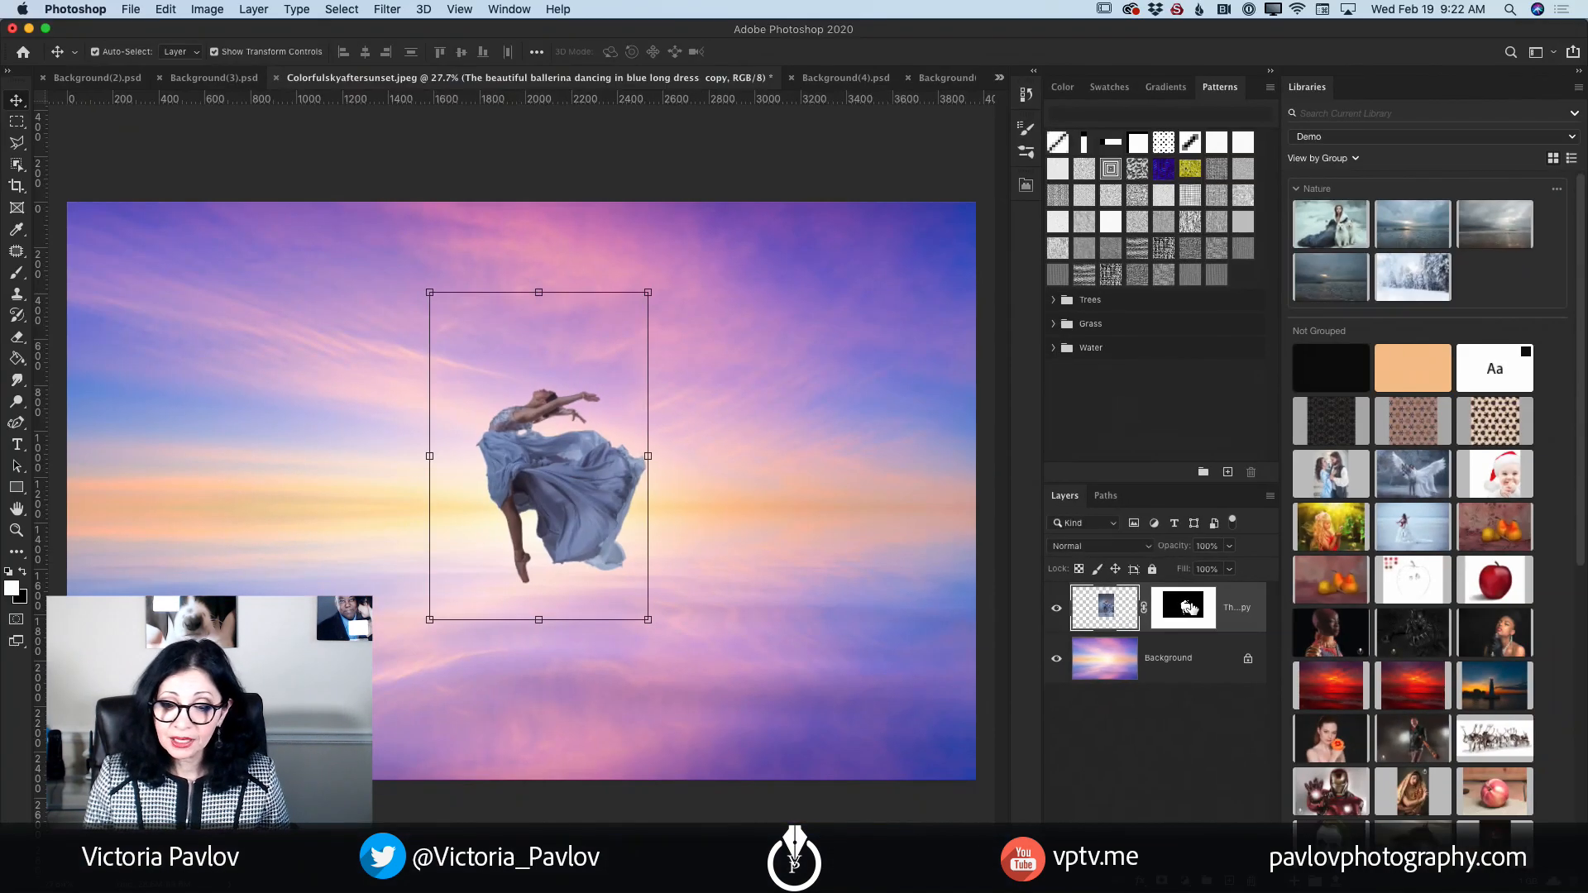
Step: Duplicate the masked ballerina layer and select the lower of the two copies
double_click(1204, 592)
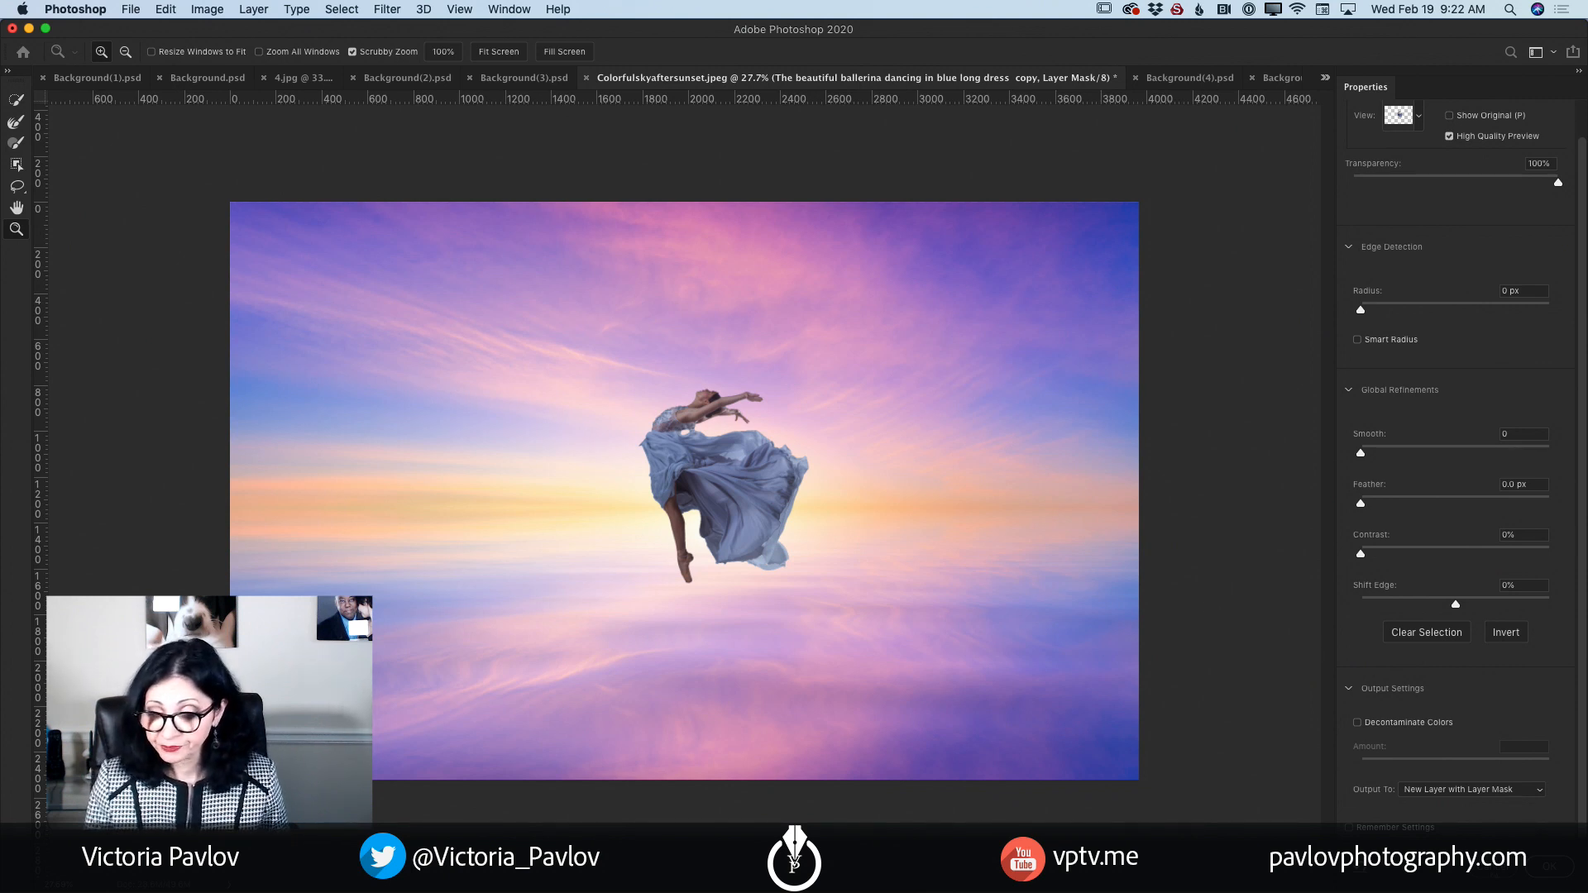
left_click(1494, 867)
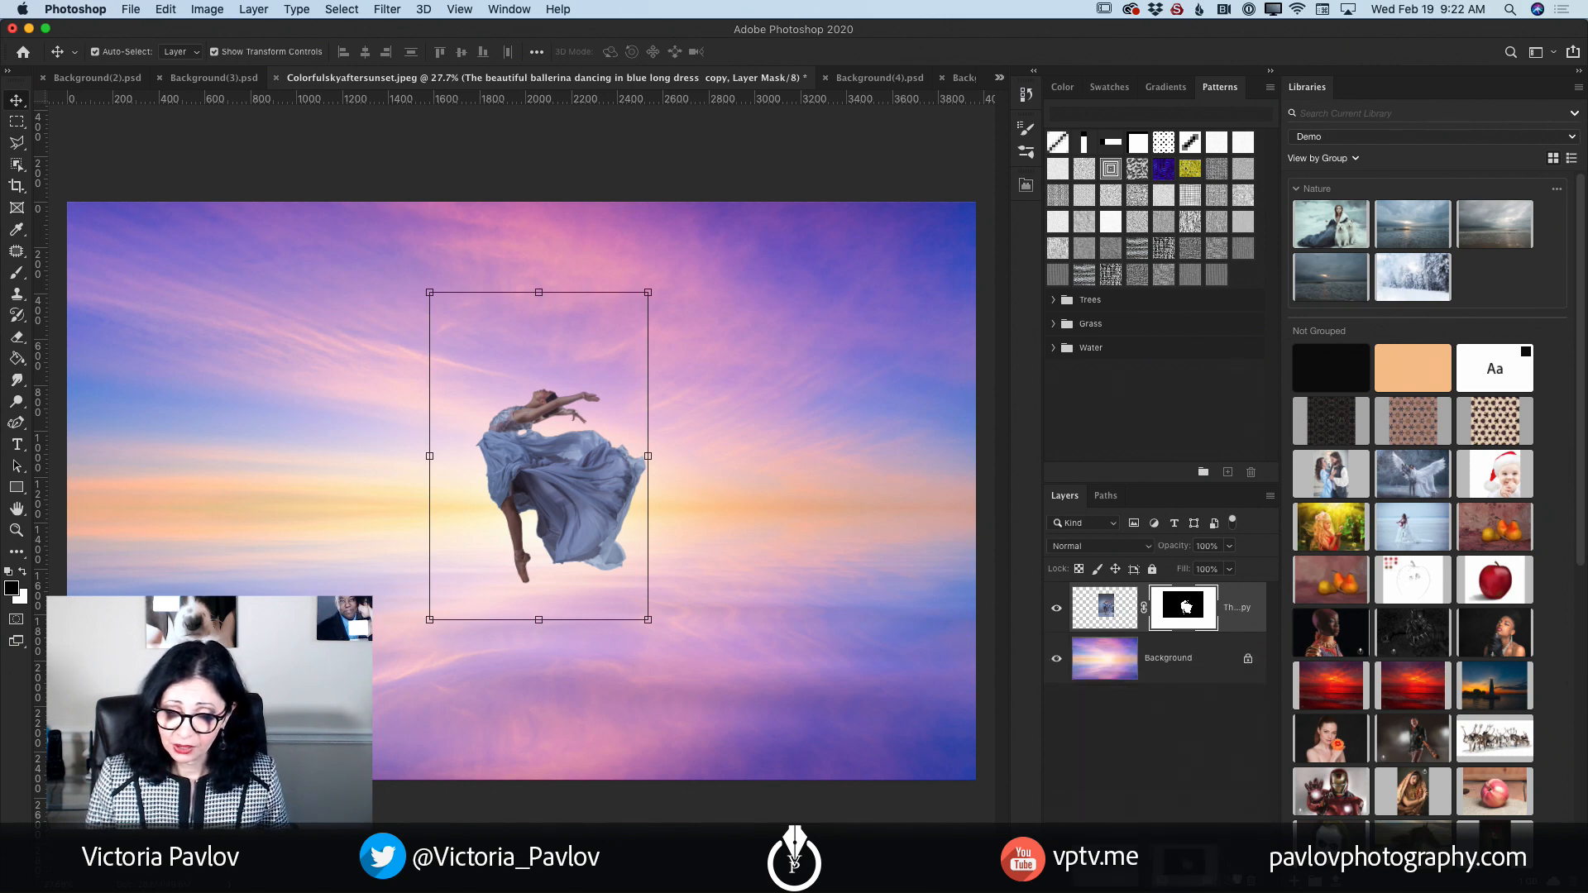
key("super+j")
left_click(1091, 669)
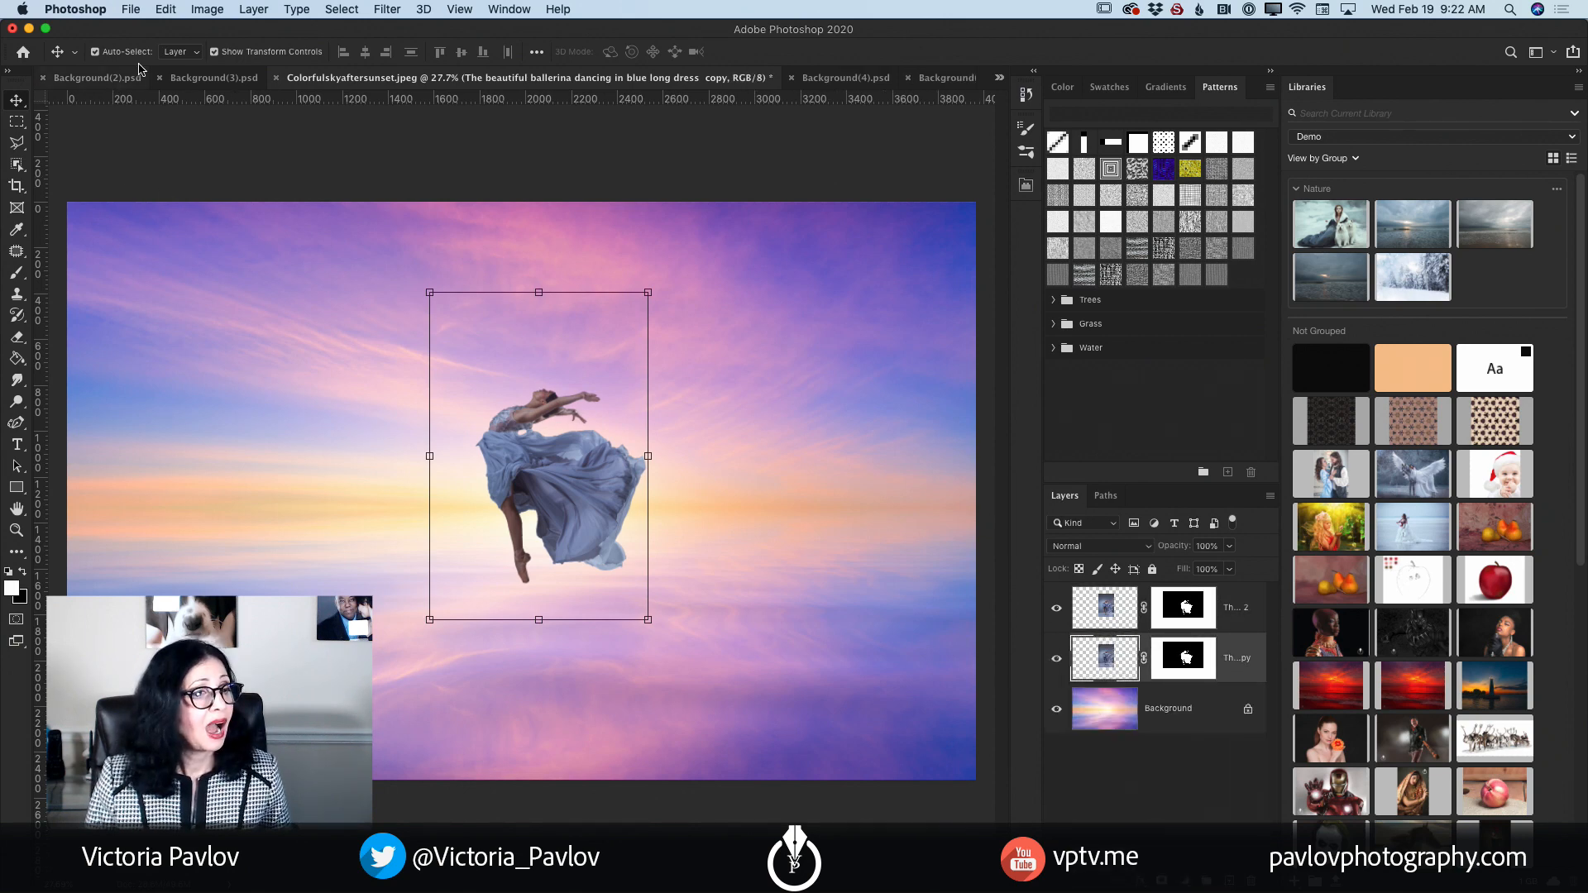
Step: Flip the lower ballerina copy vertically, enlarge it slightly and place it beneath her foot as a reflection
left_click(165, 9)
mouse_move(289, 398)
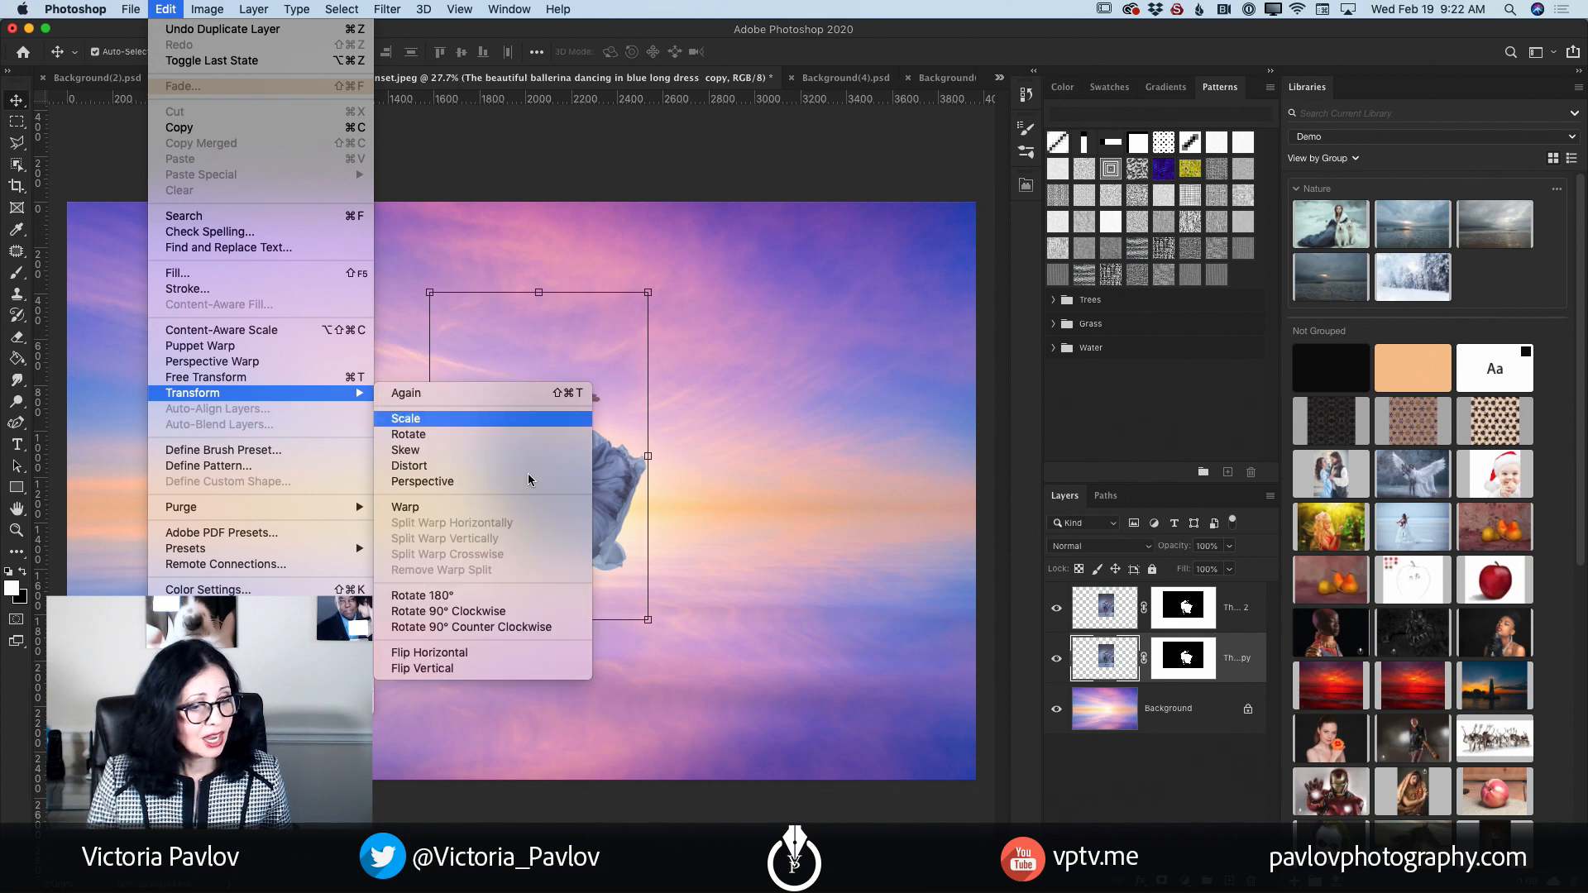
left_click(437, 671)
left_click_drag(646, 619, 658, 634)
left_click_drag(601, 390, 604, 649)
left_click(836, 53)
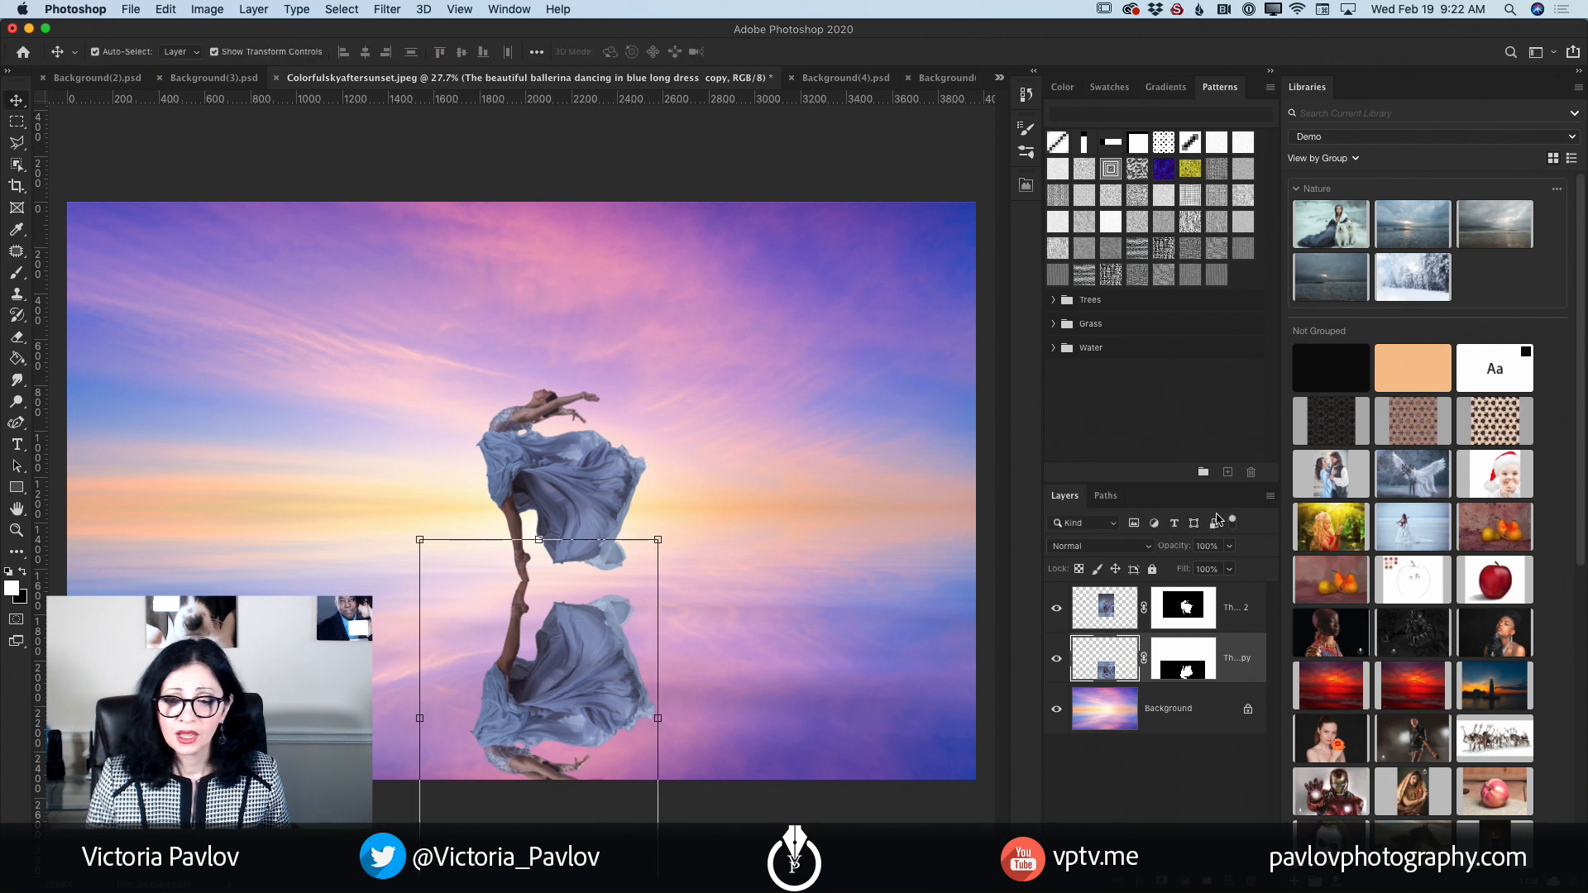
Step: Reduce the reflection layer's opacity to 24% and deselect the layer
left_click(1230, 546)
left_click_drag(1230, 568, 1173, 577)
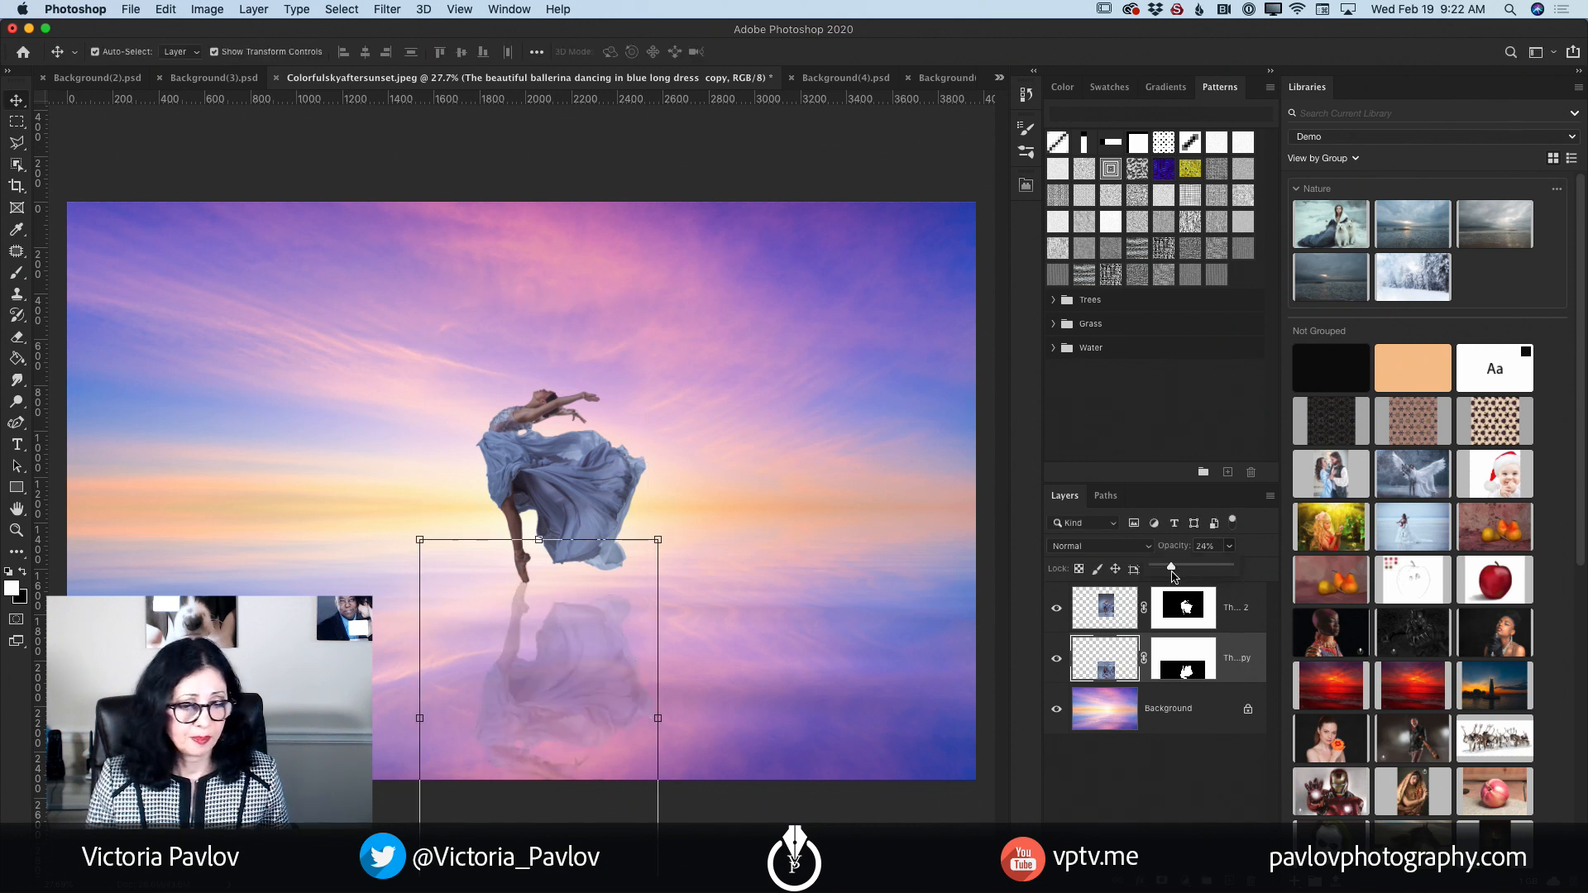
left_click(623, 177)
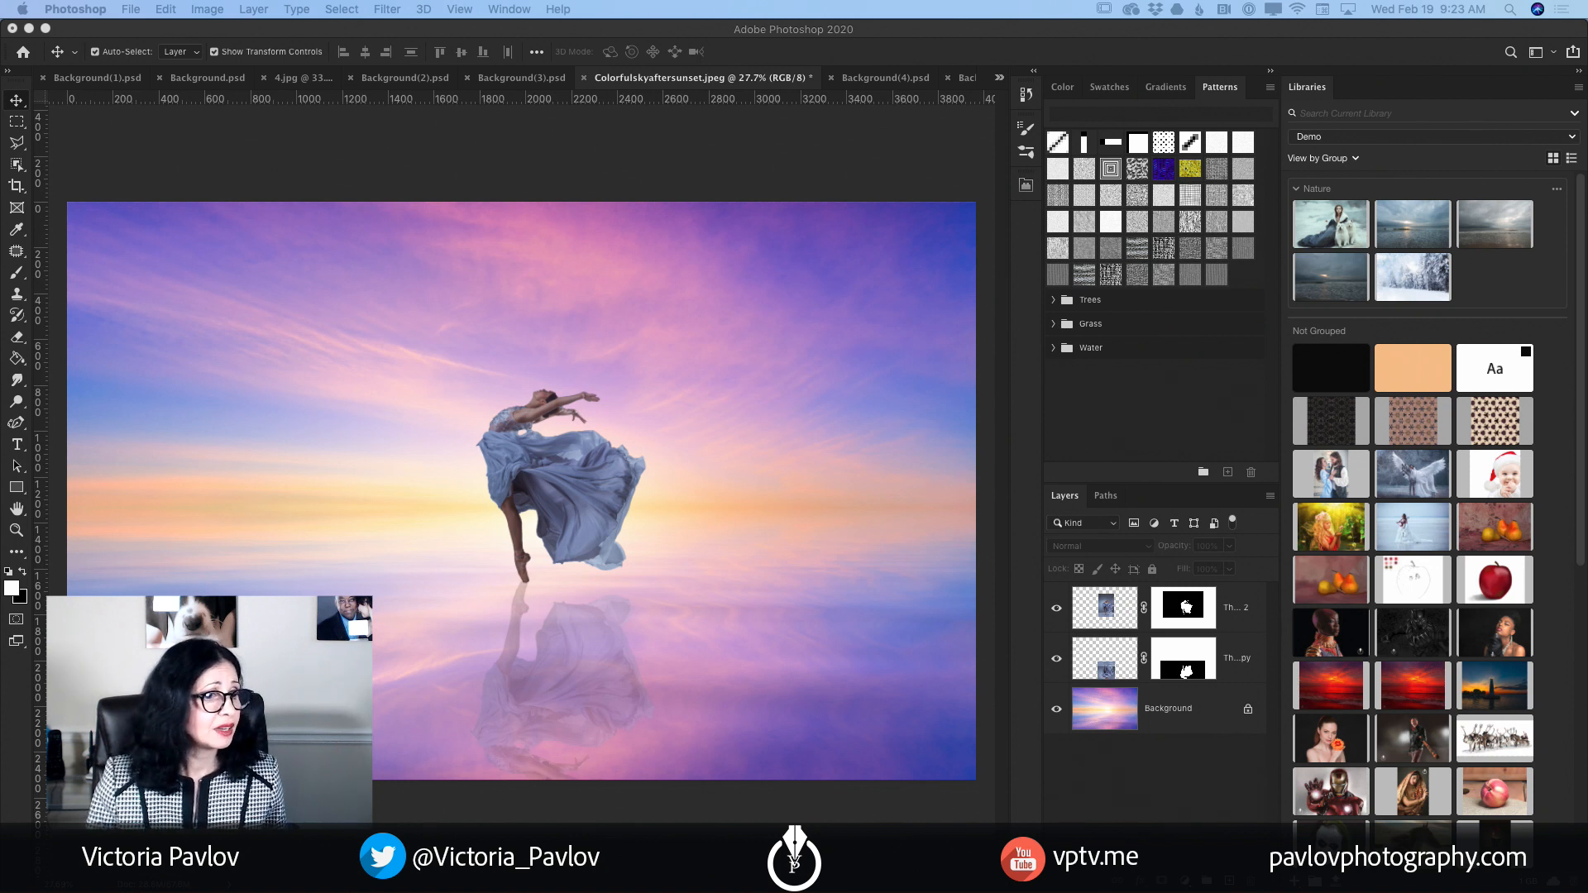
Step: Customize the toolbar by moving the Lasso, Polygonal Lasso and Object Selection tools to Extra Tools
left_click(17, 253)
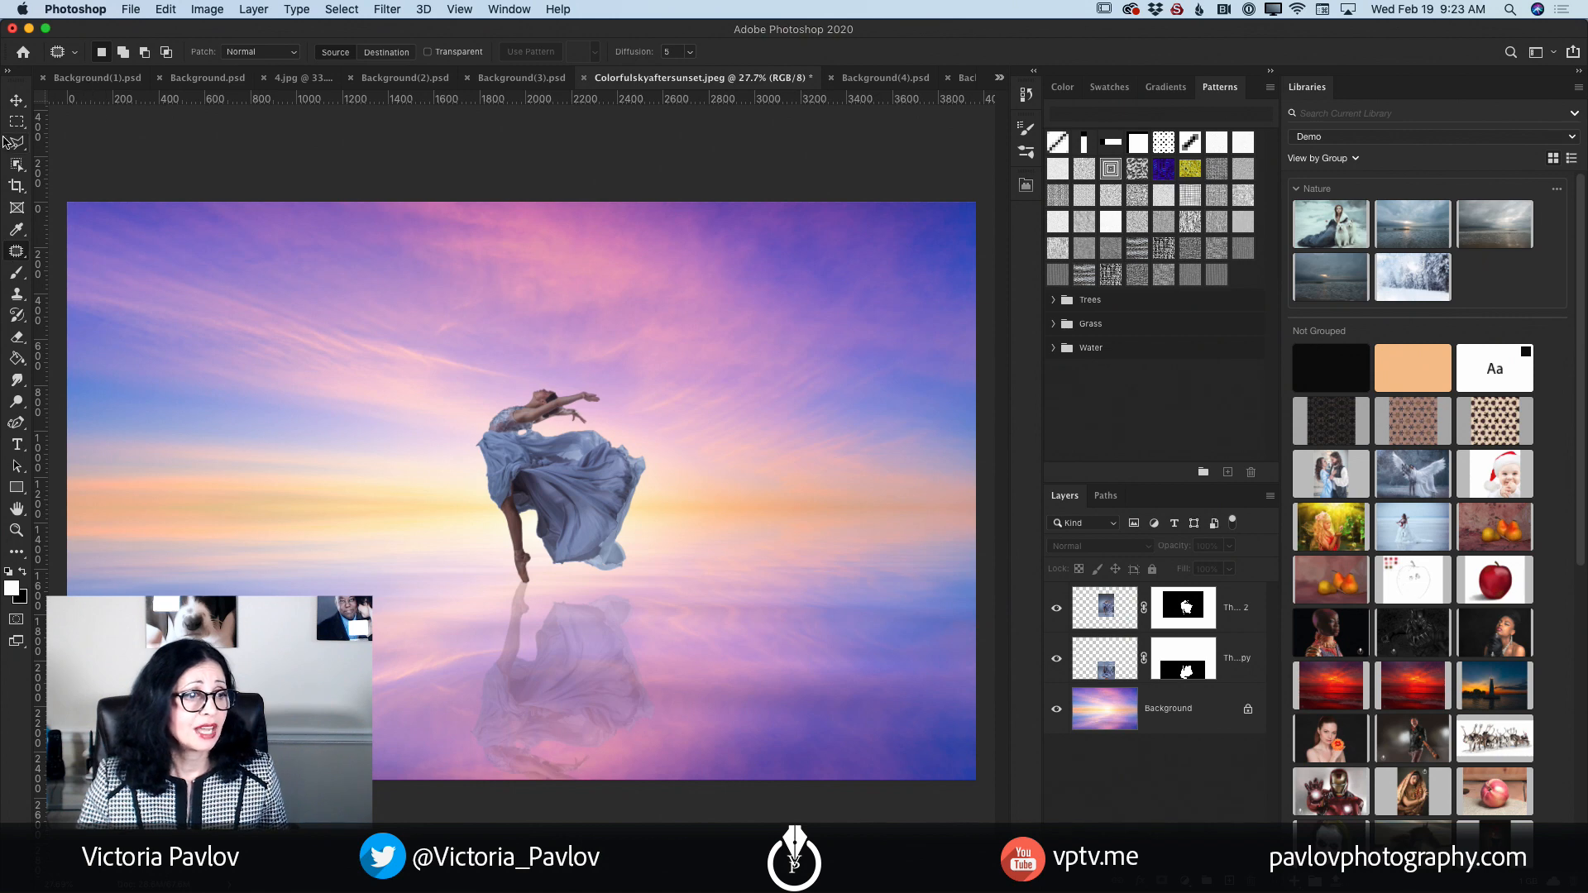
left_click(166, 13)
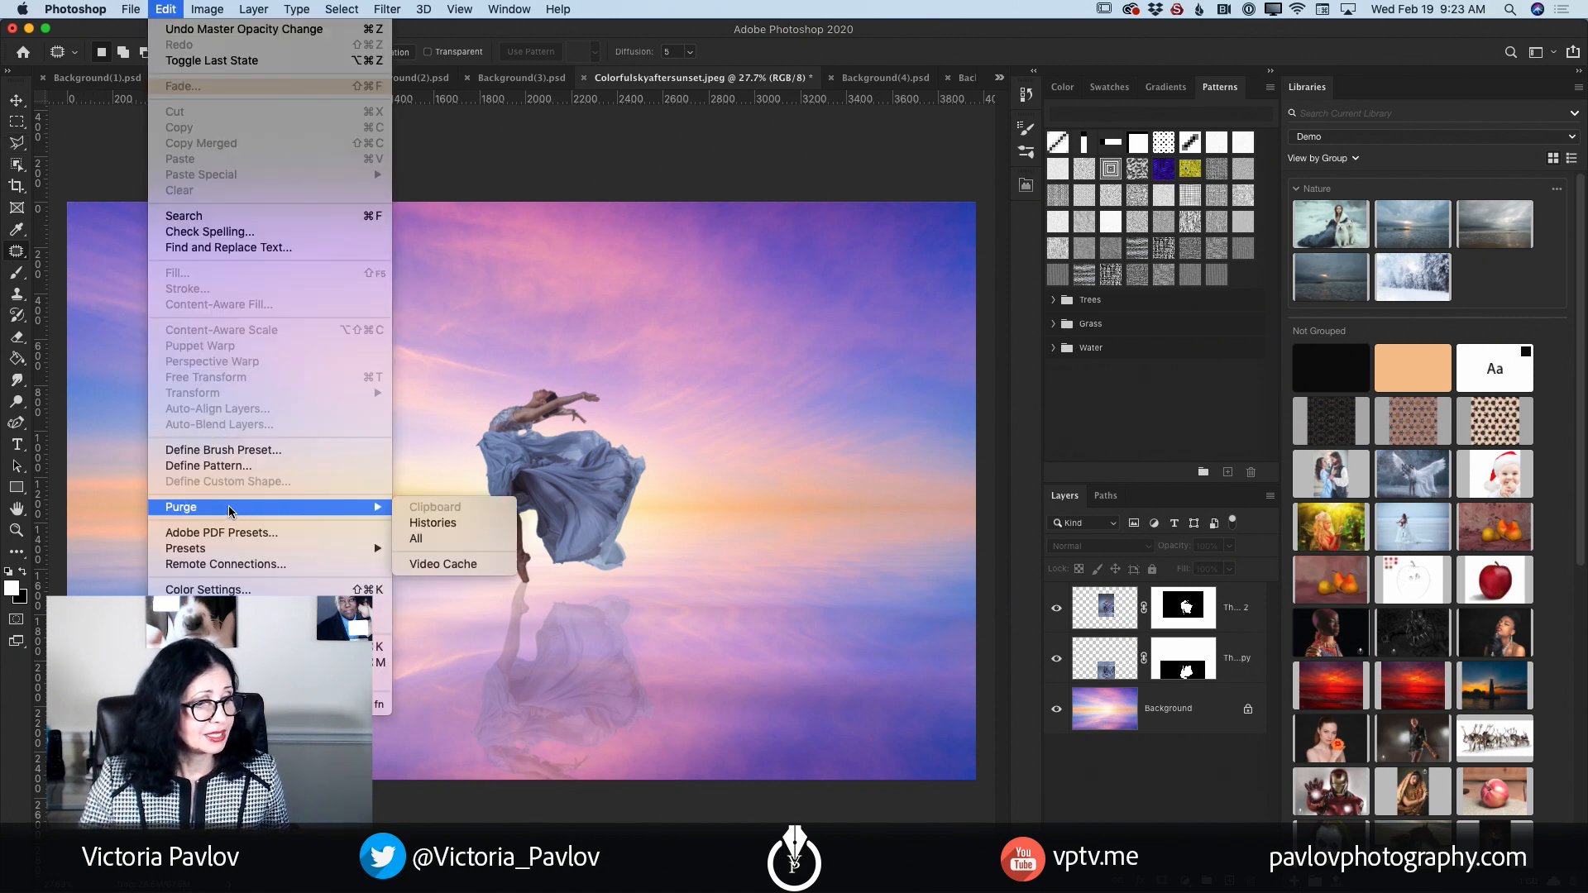
left_click(219, 679)
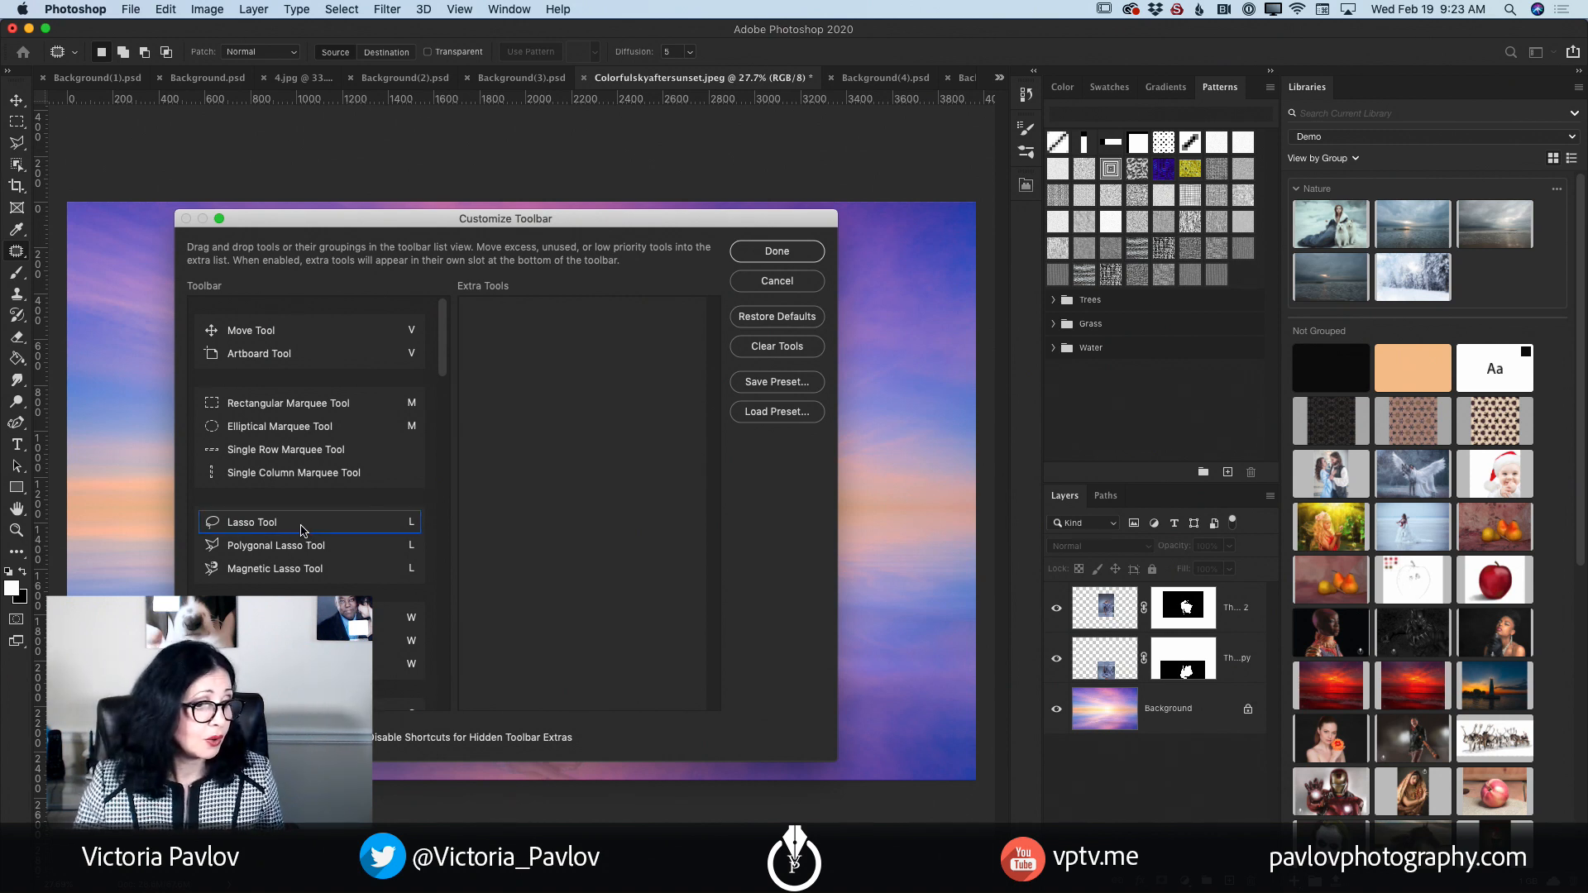
mouse_move(280, 524)
left_mouse_down()
mouse_move(631, 514)
mouse_move(567, 508)
left_mouse_up()
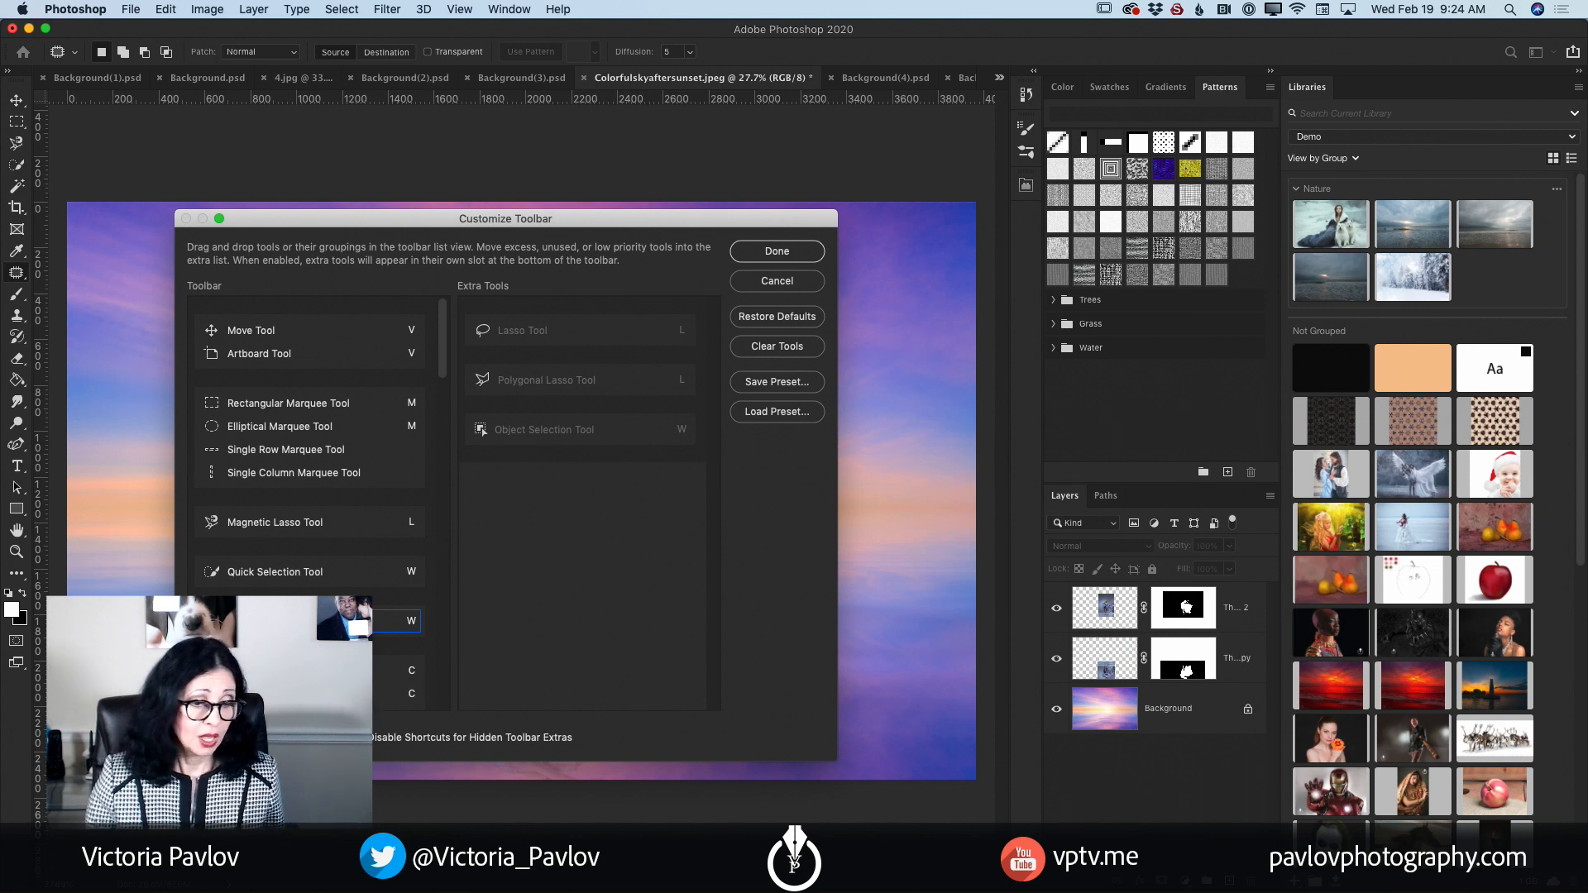
left_click(778, 256)
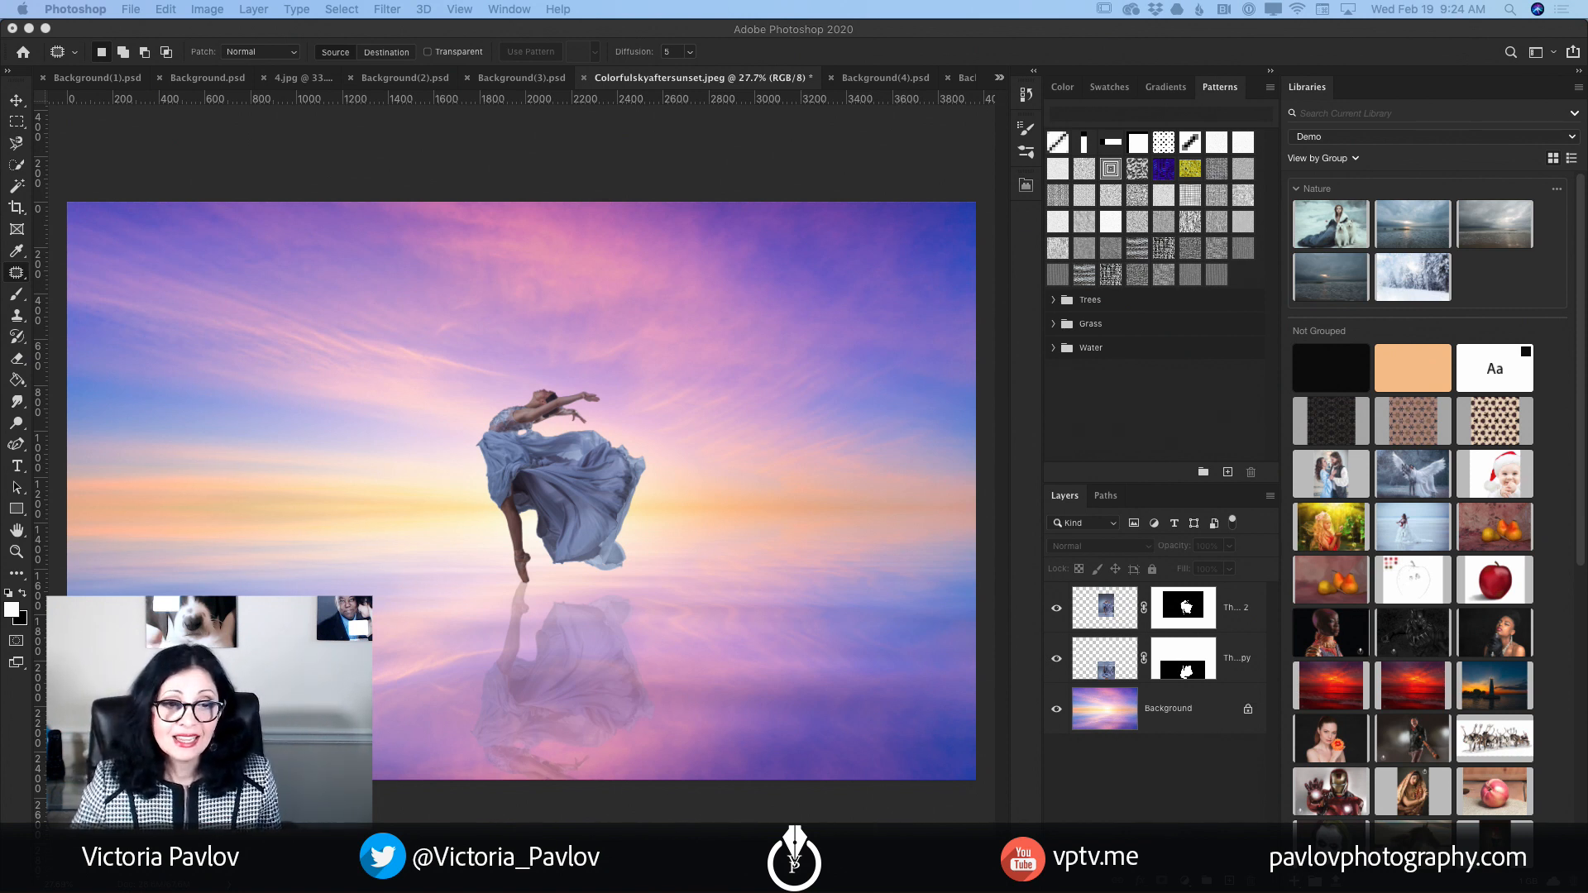
Step: Switch to the red rose document Background(4).psd
left_click(999, 79)
left_click(1057, 205)
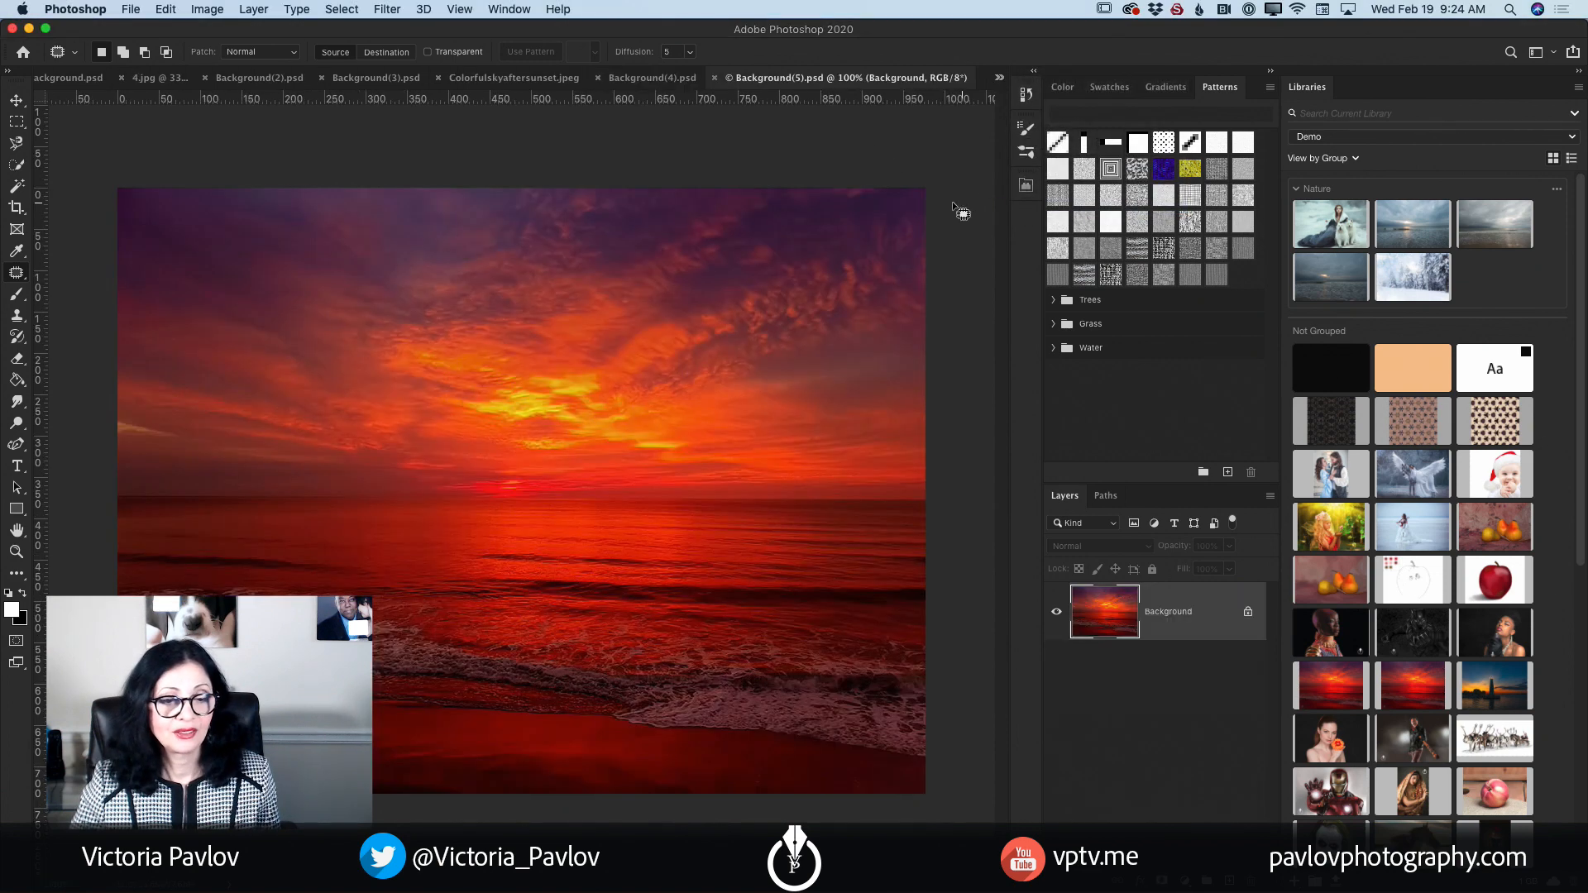
left_click(638, 79)
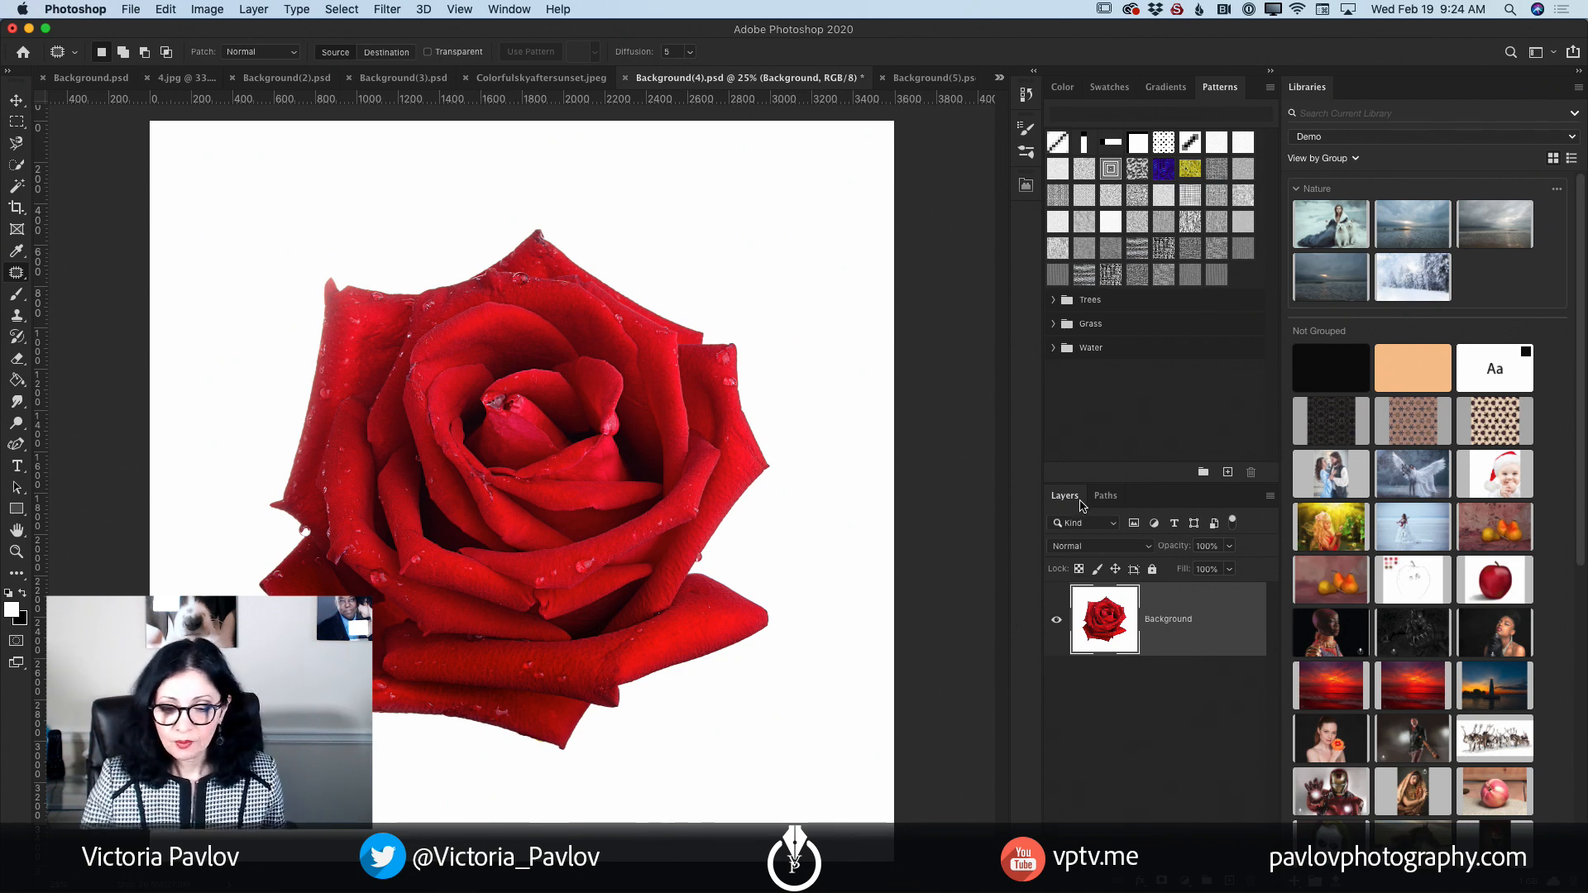
Step: Duplicate the rose Background layer and scale the copy down to 4.90% in the canvas's lower-right corner
left_click_drag(1181, 626, 1231, 884)
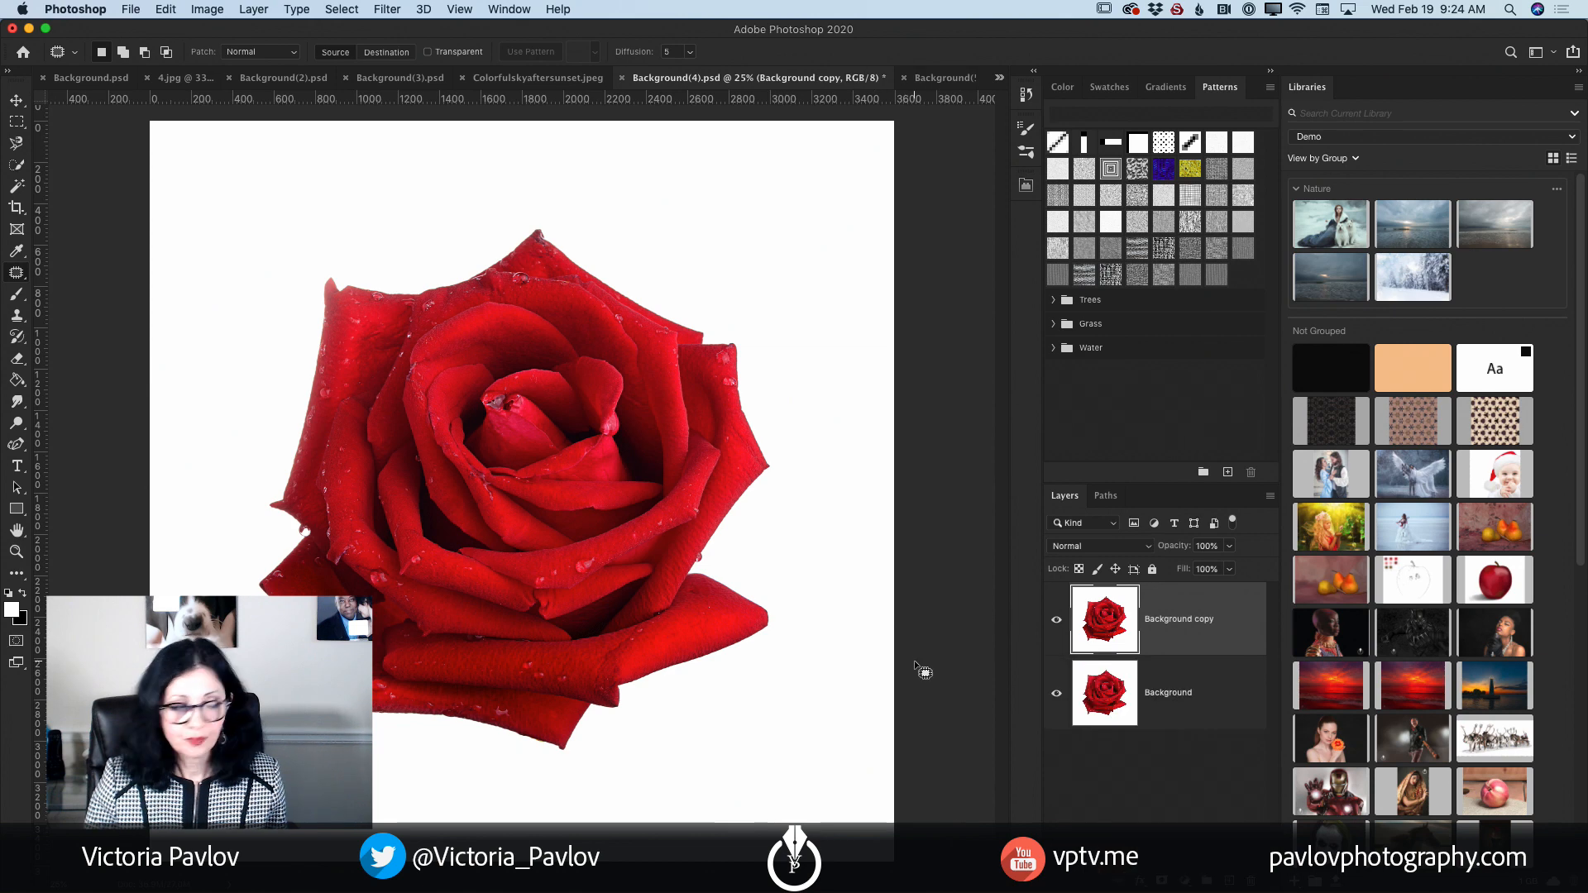
left_click(25, 105)
left_click_drag(151, 122, 856, 825)
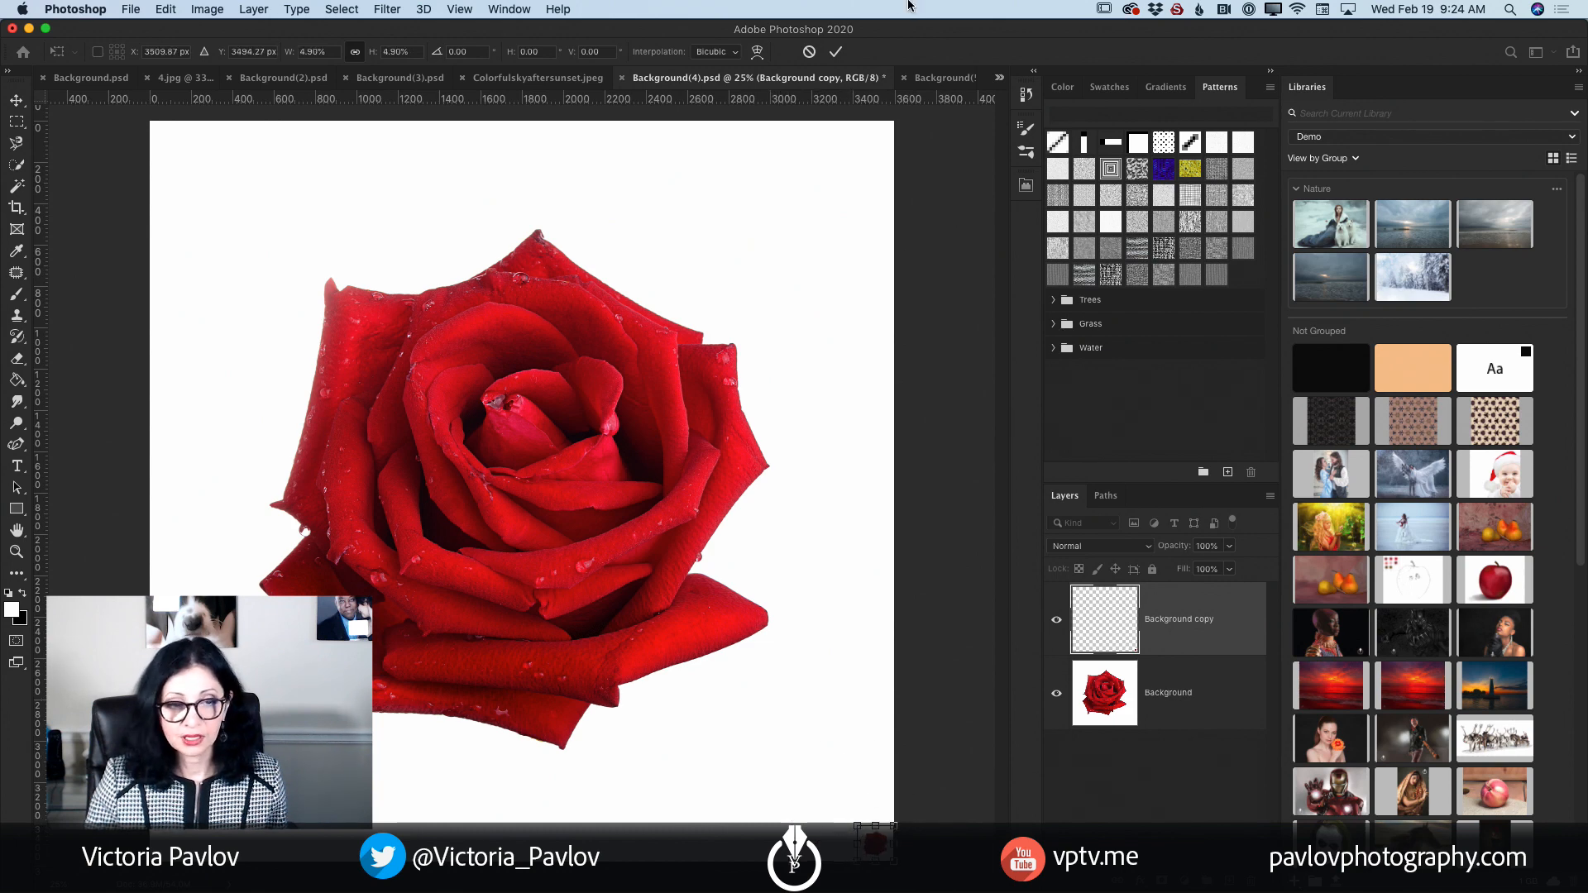
left_click(837, 49)
left_click(838, 775)
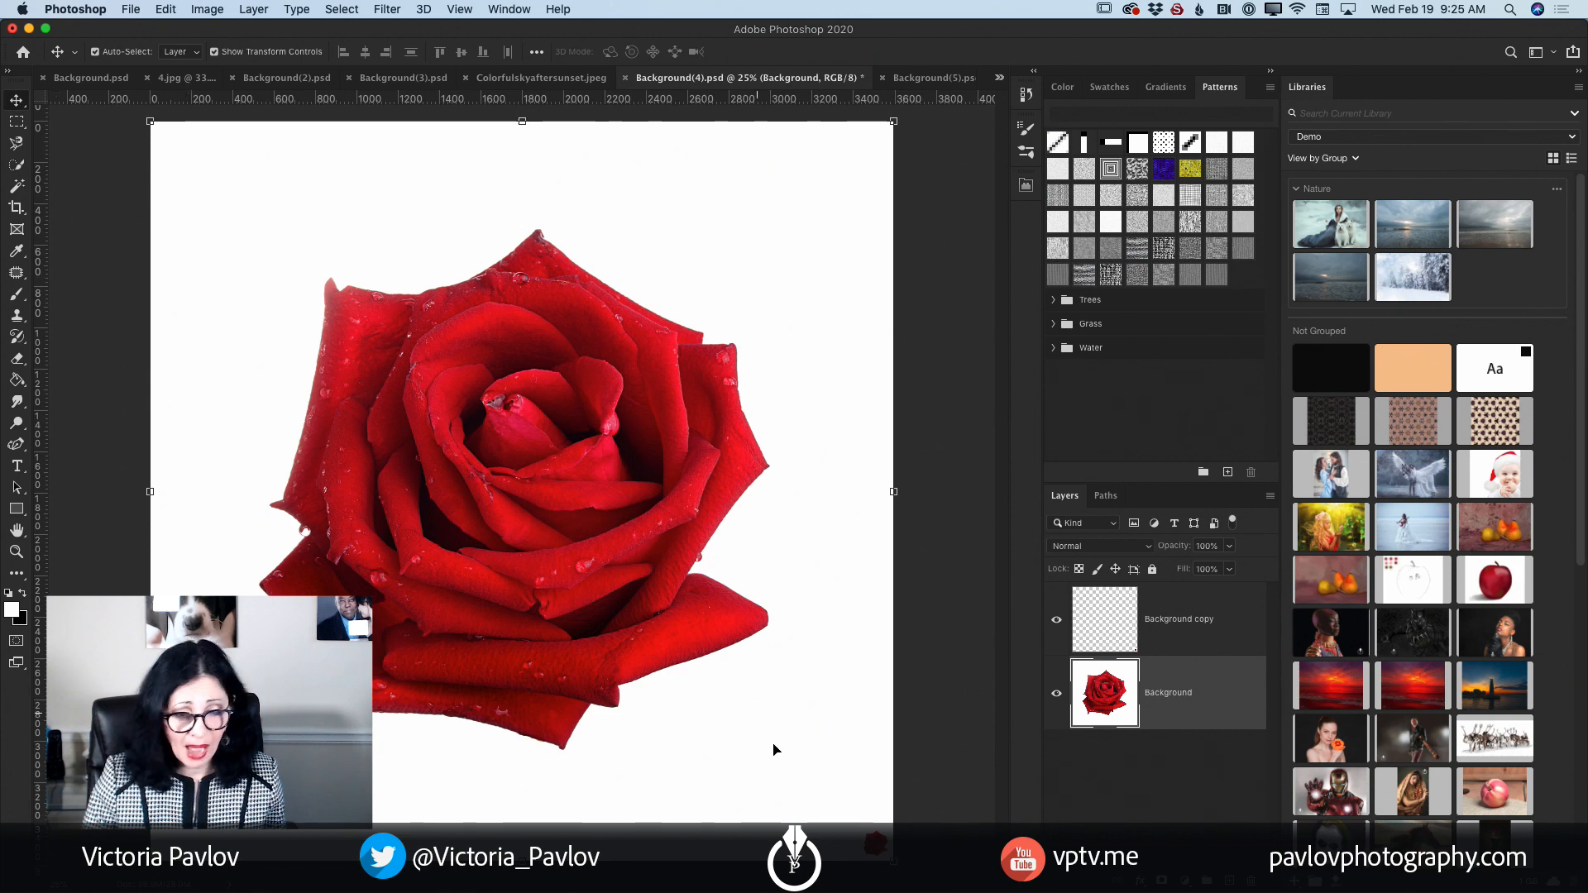
Step: Scale the tiny rose copy back up to 2114.34% so it covers the canvas
left_click(874, 844)
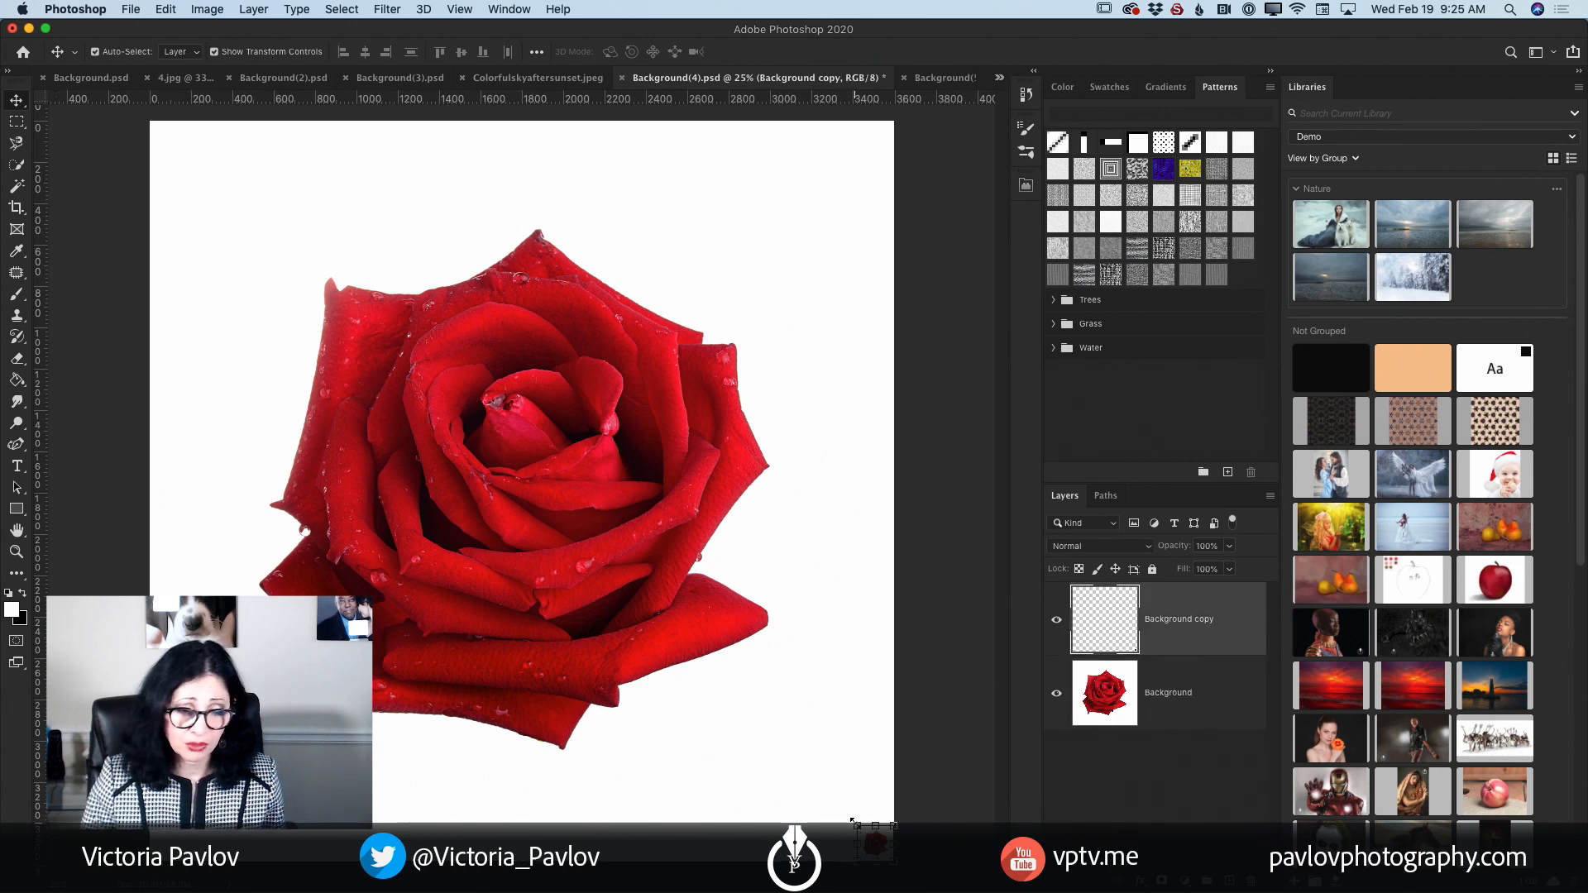
left_click_drag(857, 825, 124, 95)
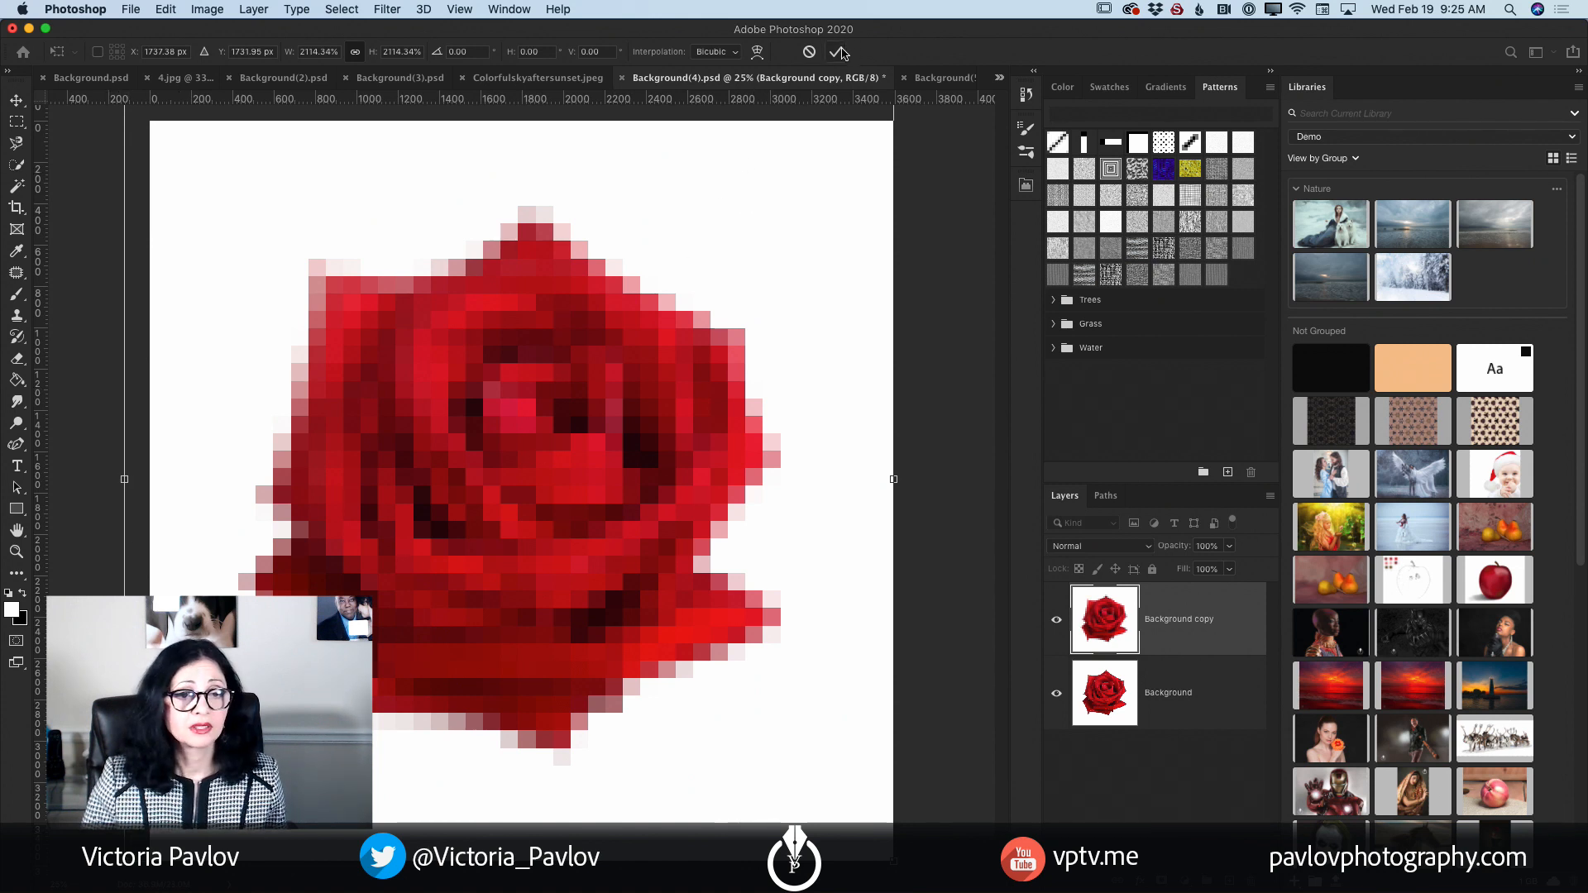
left_click(837, 52)
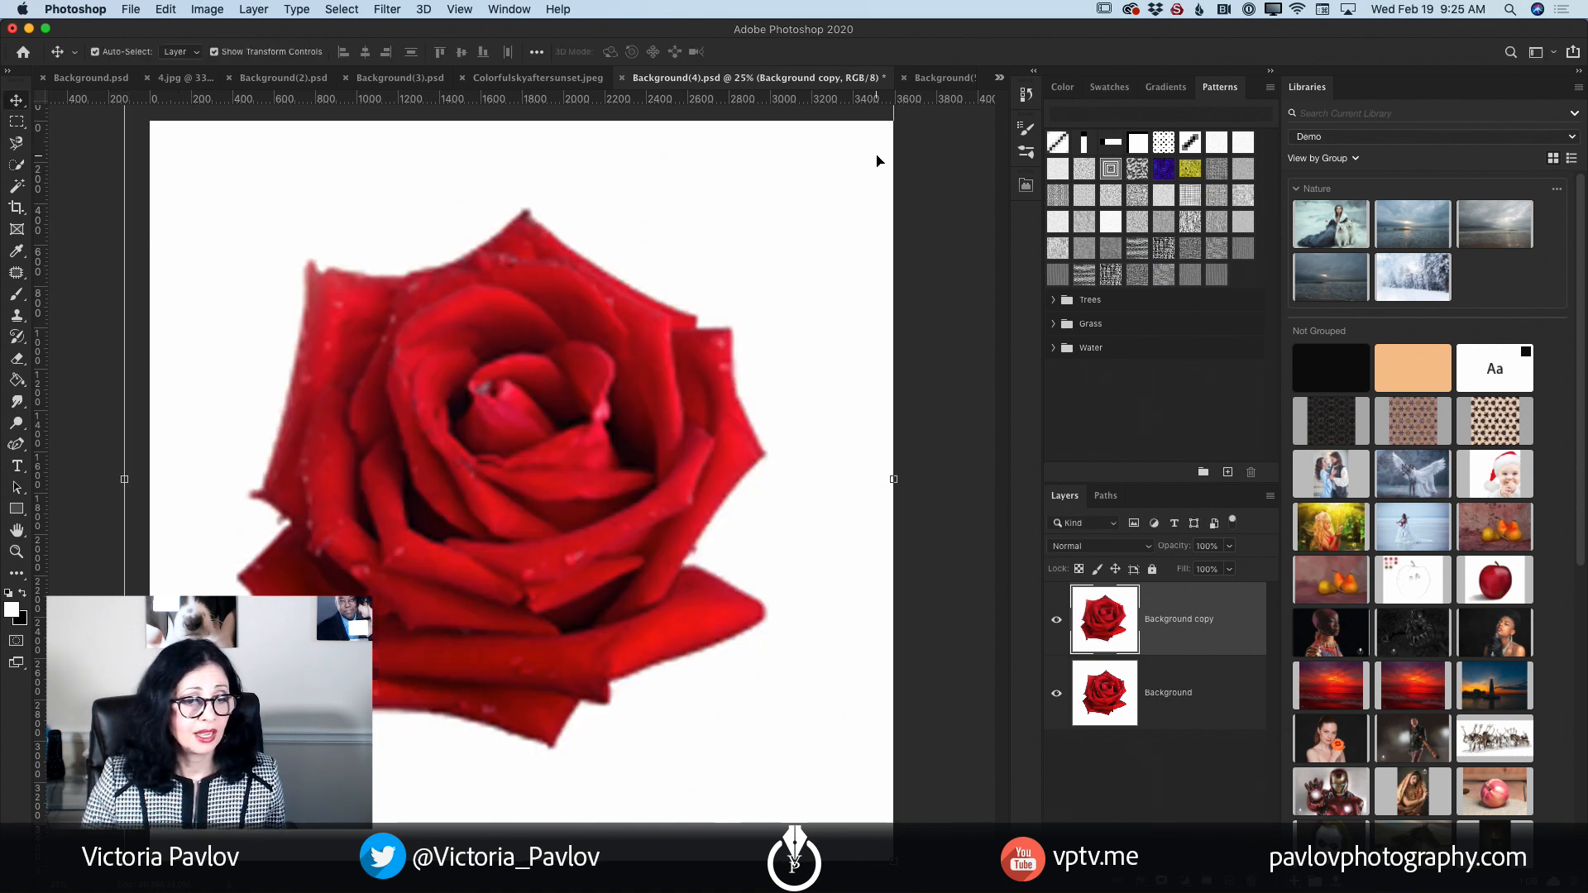
Step: Toggle the rescaled rose copy's visibility to compare it with the original, and delete the copy
left_click(1063, 630)
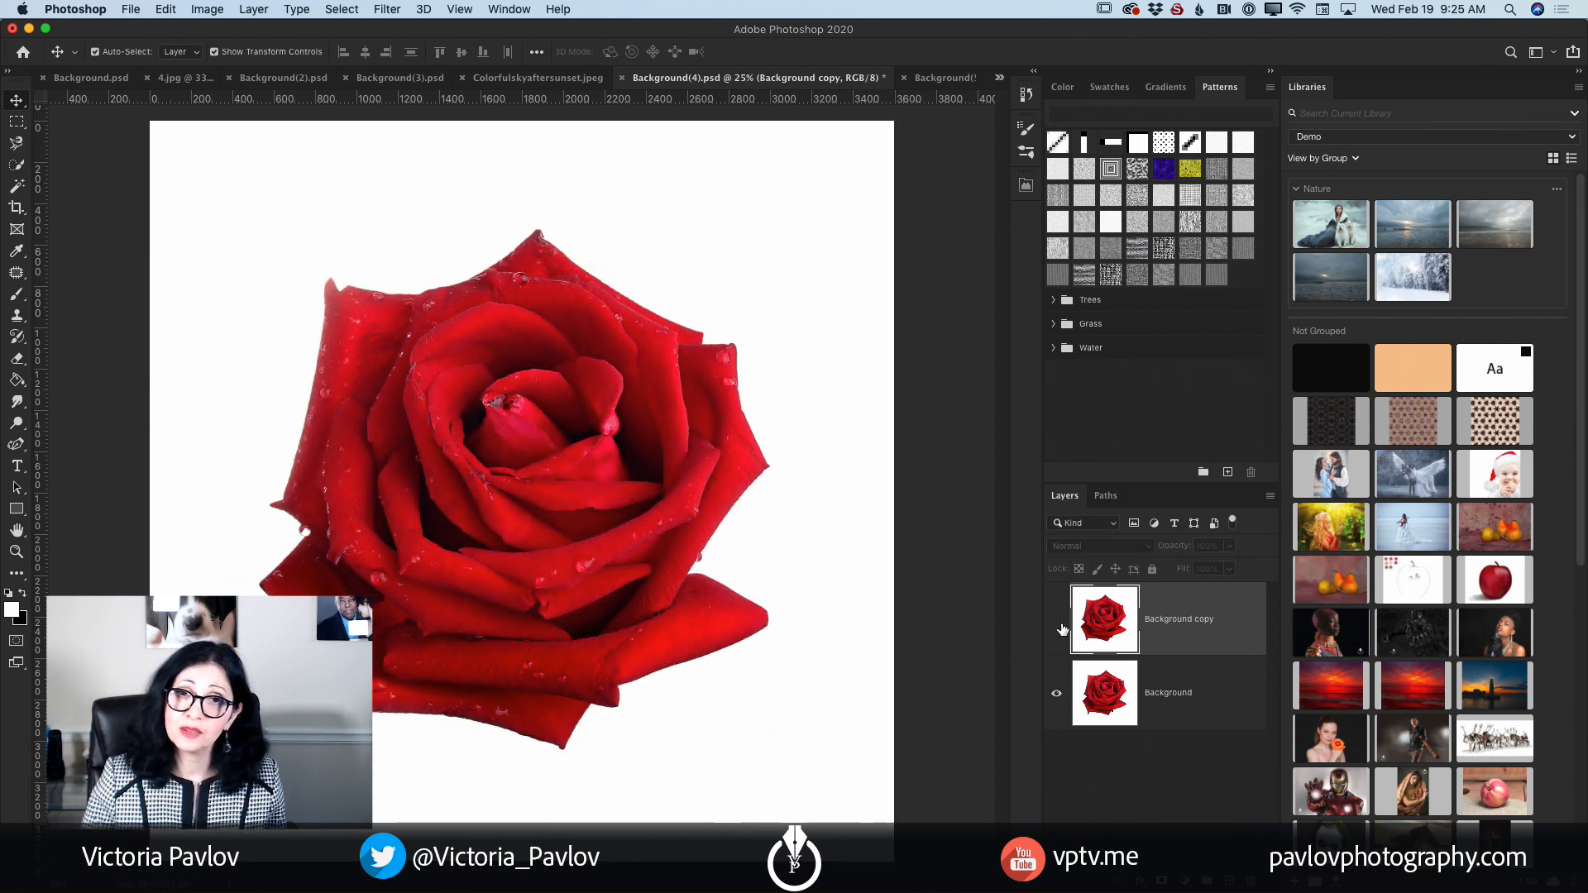
left_click(1056, 623)
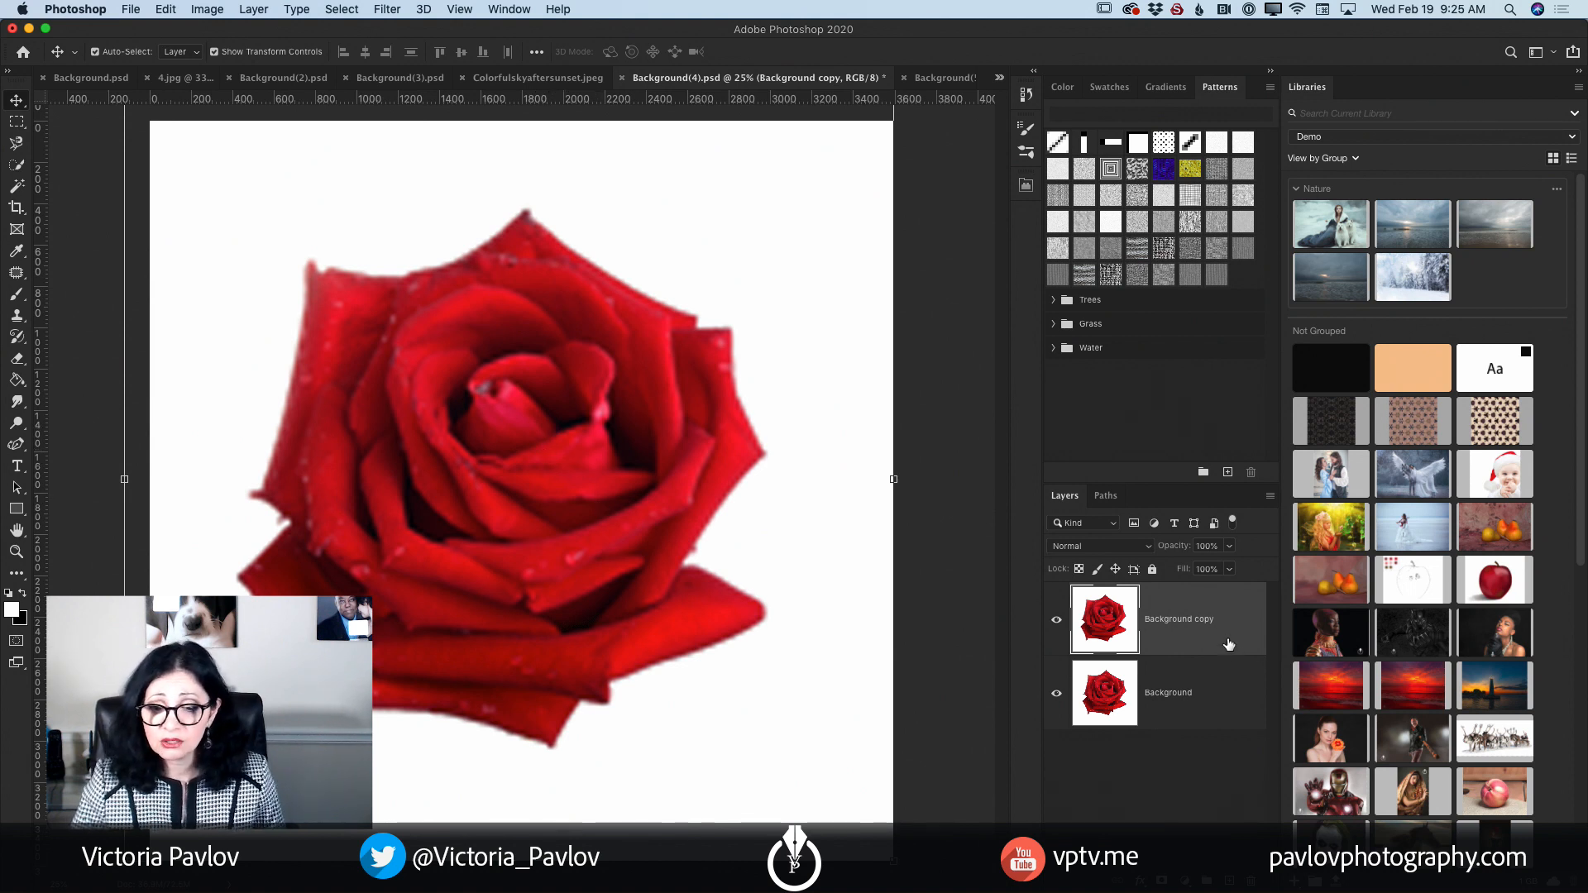
left_click_drag(1229, 644, 1251, 880)
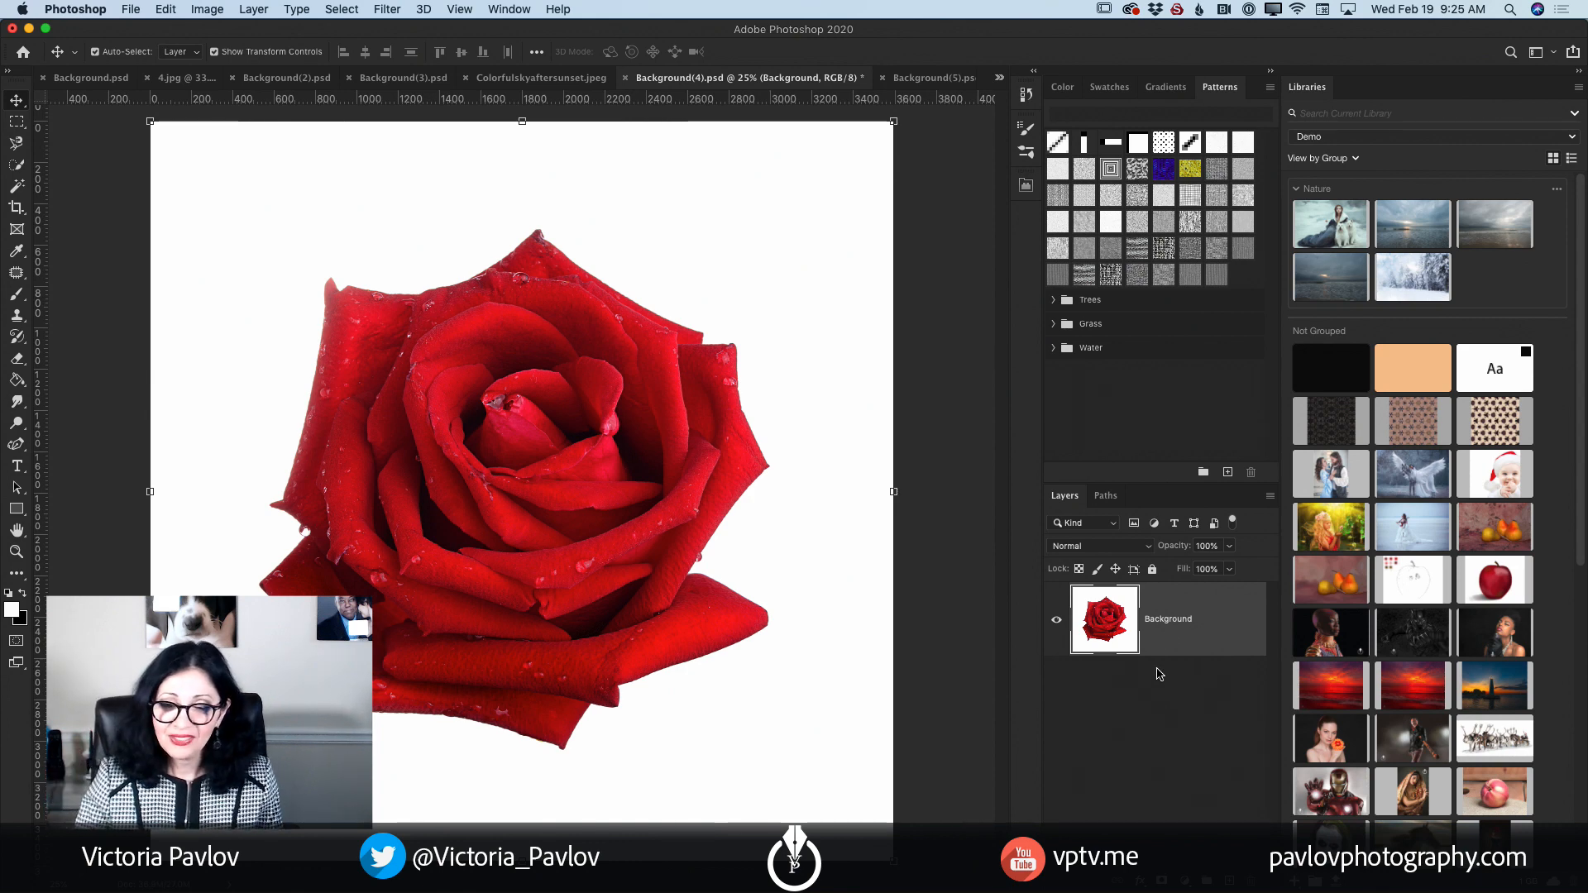
Step: Duplicate the rose Background layer and convert the copy to a Smart Object
left_click_drag(1175, 626, 1226, 854)
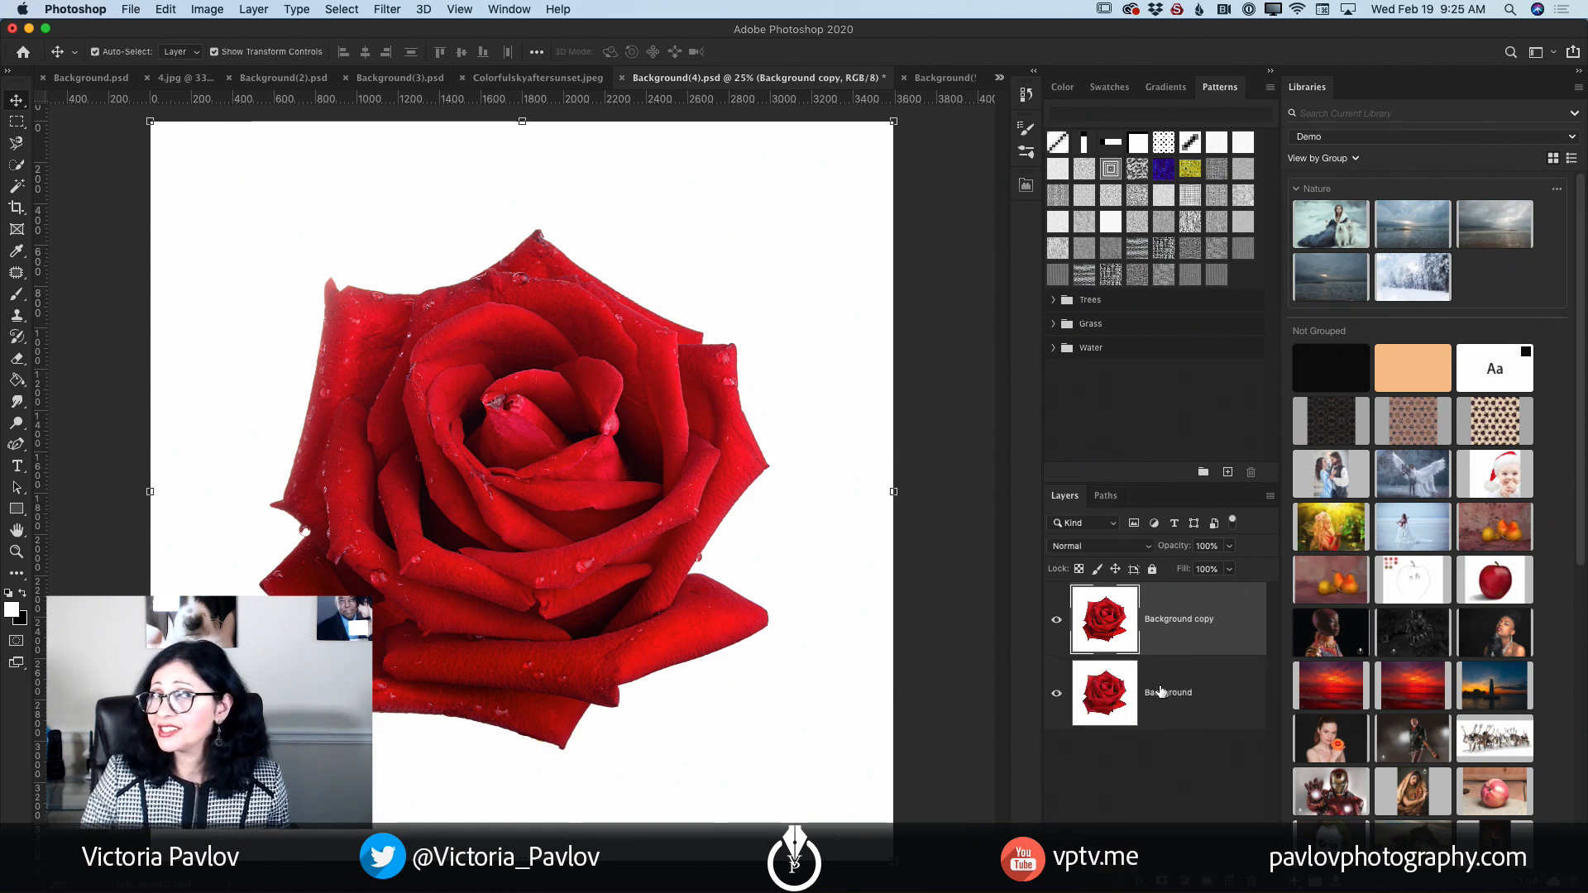
right_click(1188, 636)
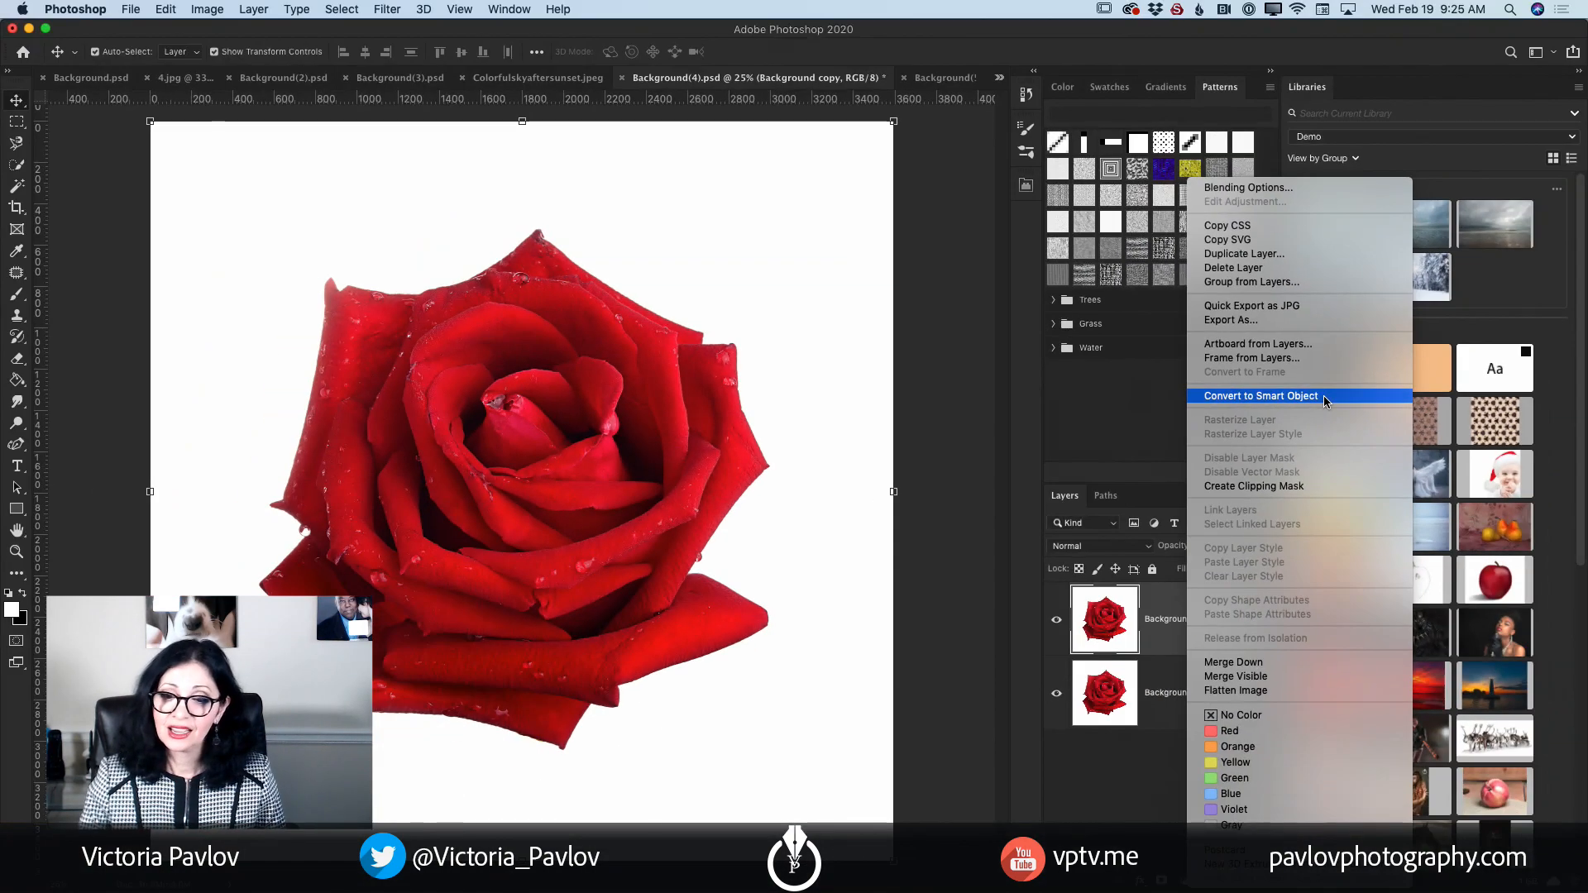
left_click(1322, 394)
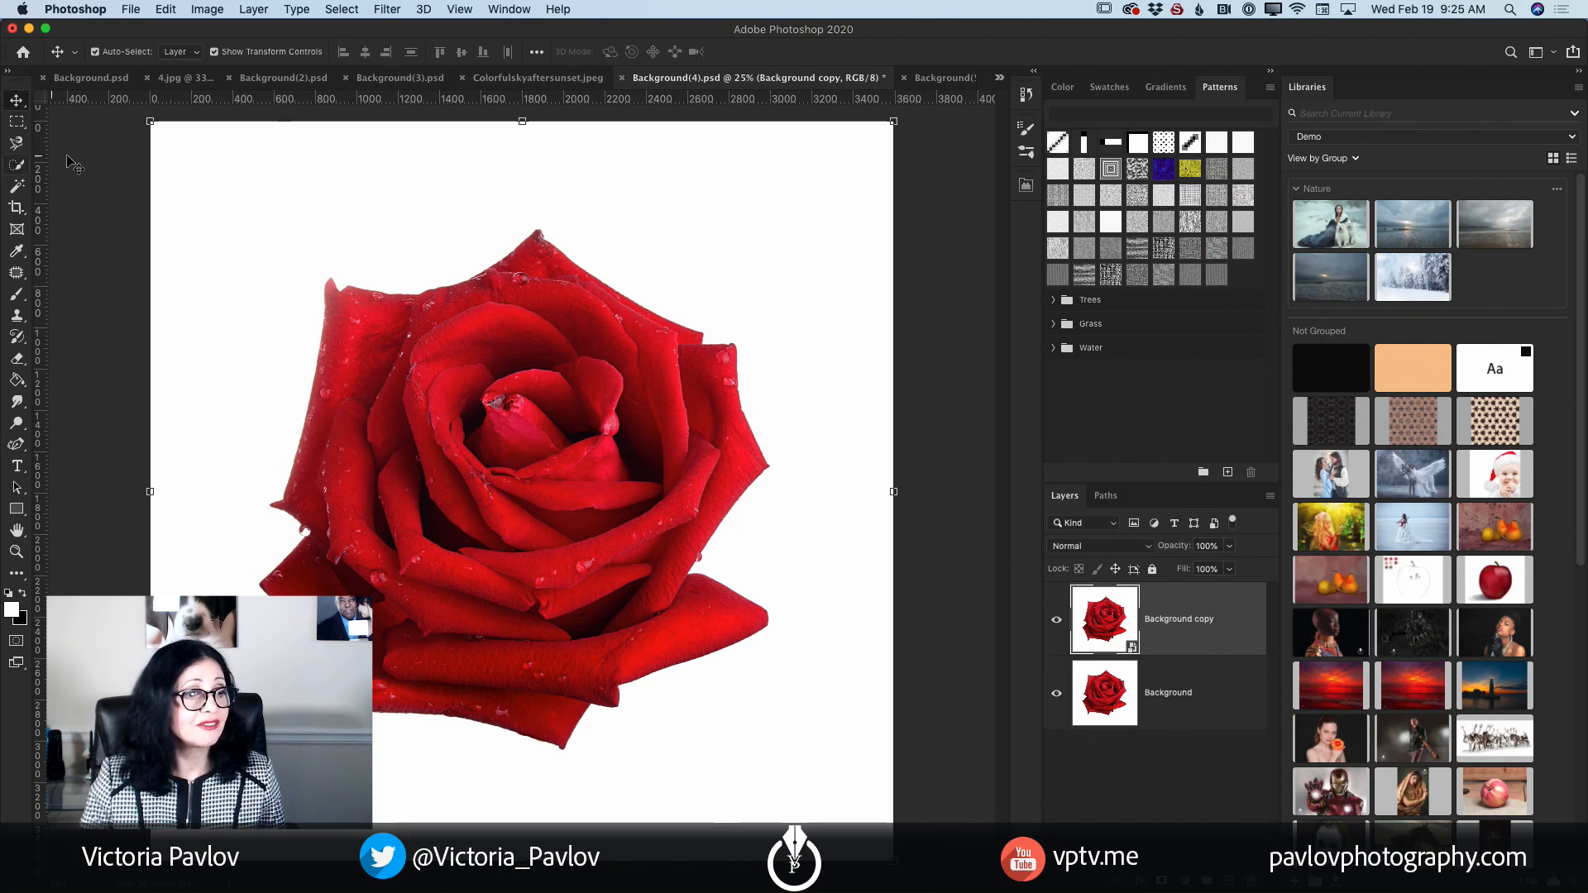
Step: Scale the Smart Object rose copy down to a tiny size in the canvas's lower-right corner
left_click_drag(149, 122, 837, 845)
left_click(780, 52)
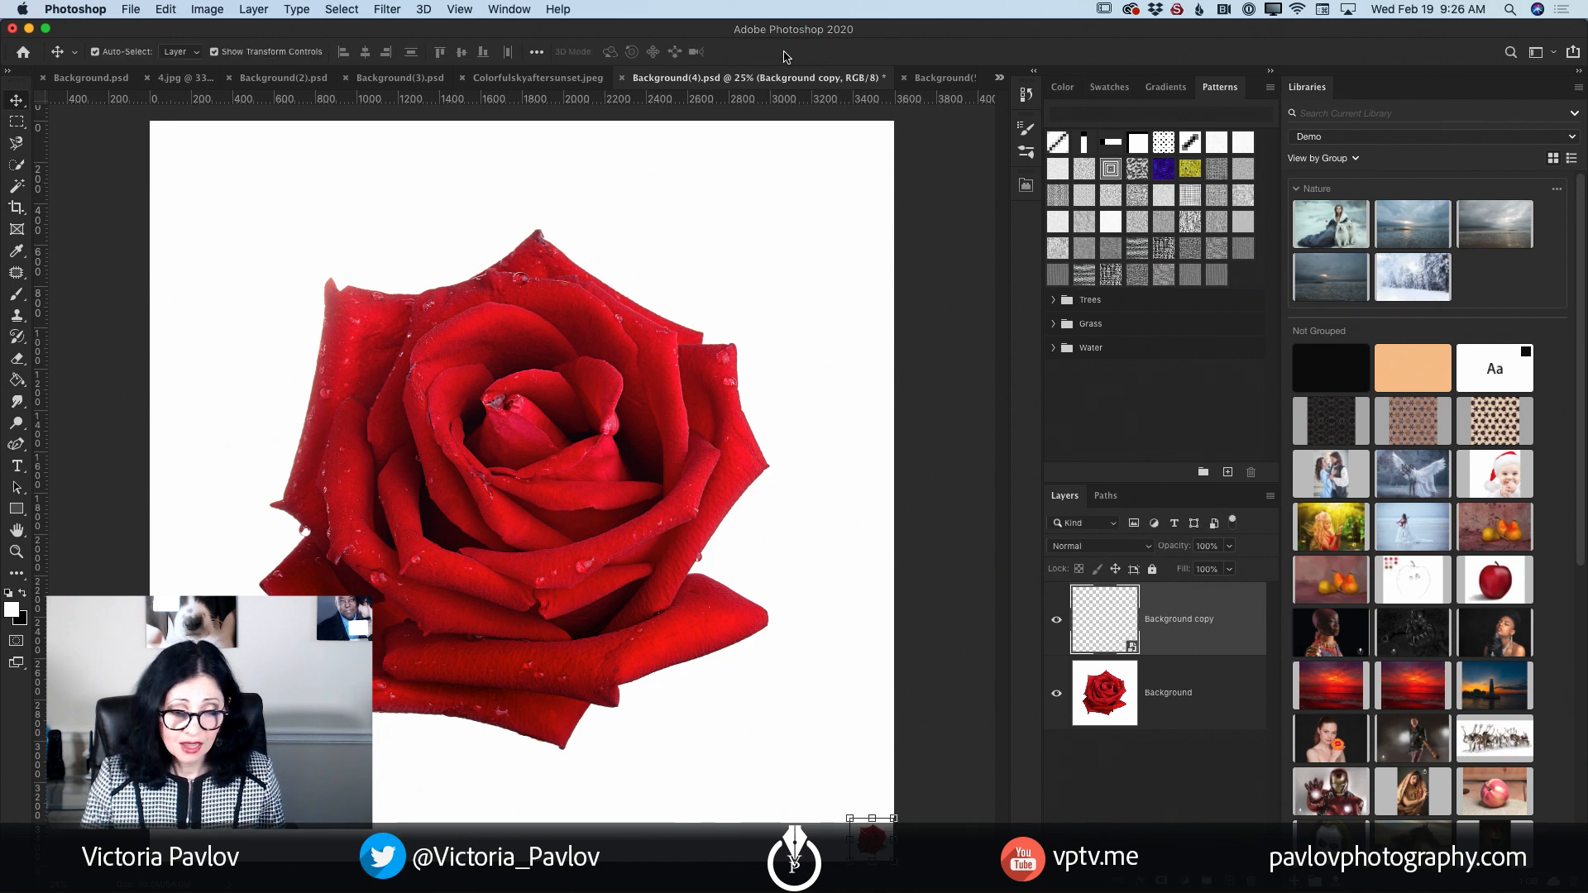
key("alt+bracketleft")
left_click(1141, 645)
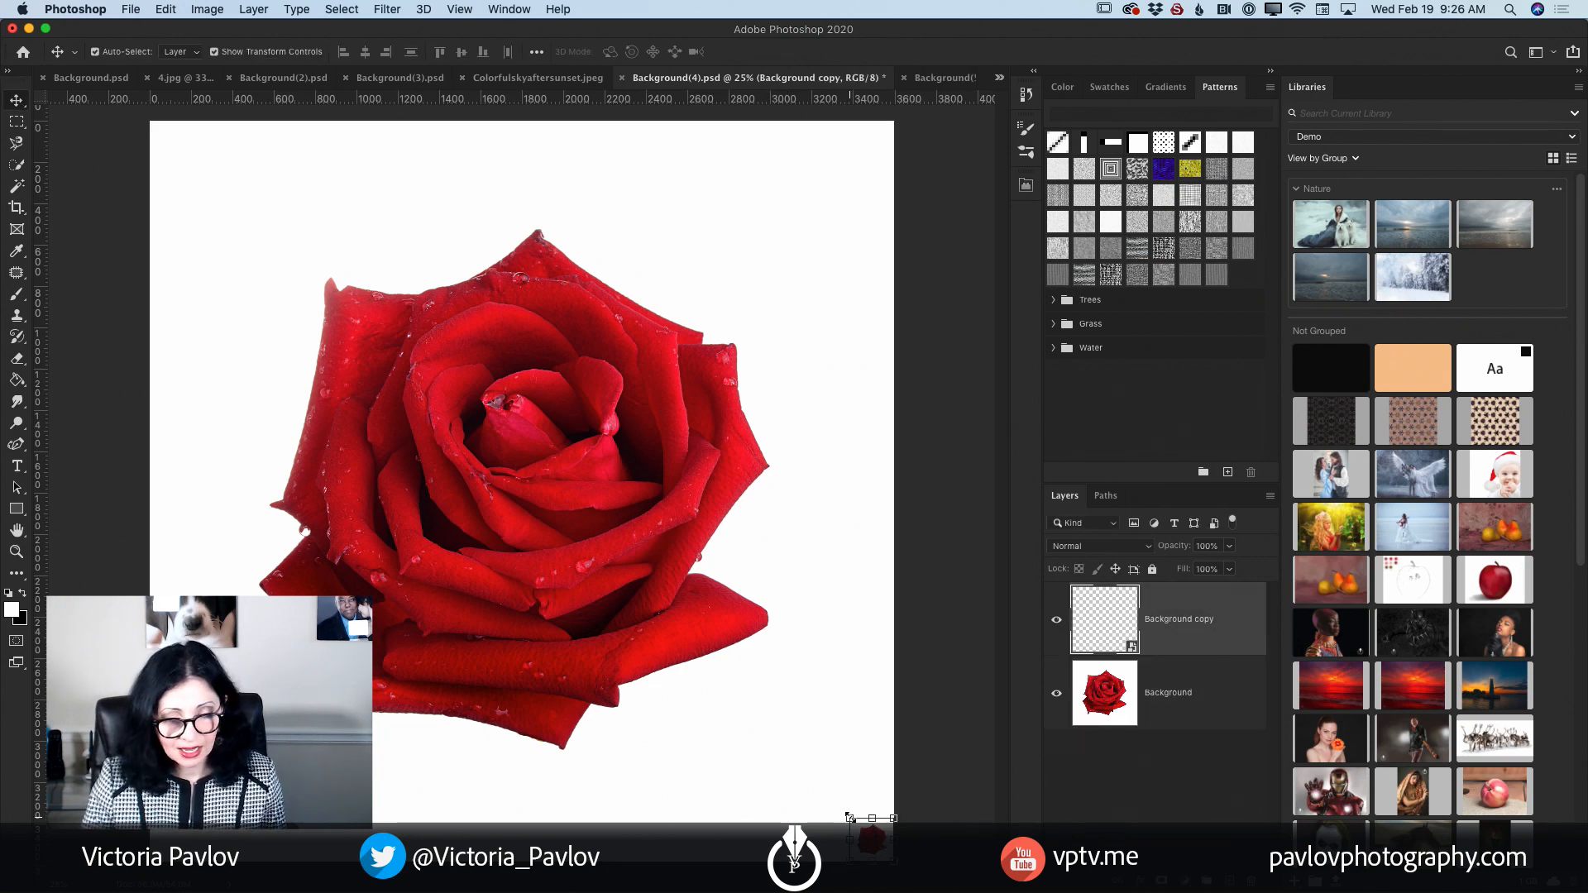
Step: Scale the tiny Smart Object rose back up to 99.57%, compare it with the original by toggling its visibility, and leave it hidden
left_click_drag(850, 818, 151, 124)
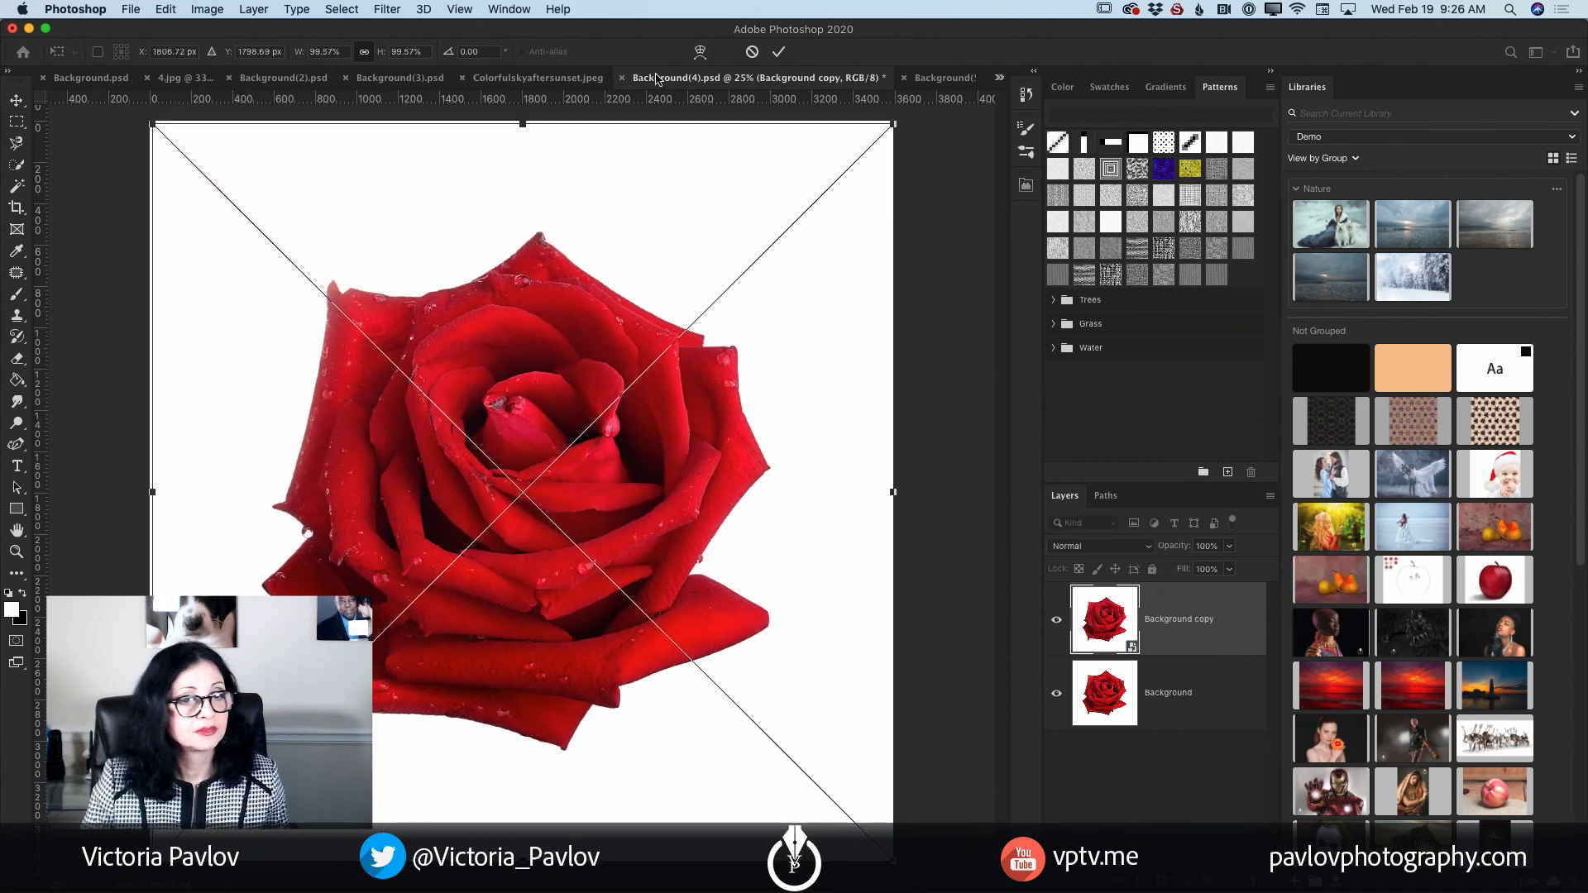
left_click(778, 52)
left_click(1058, 625)
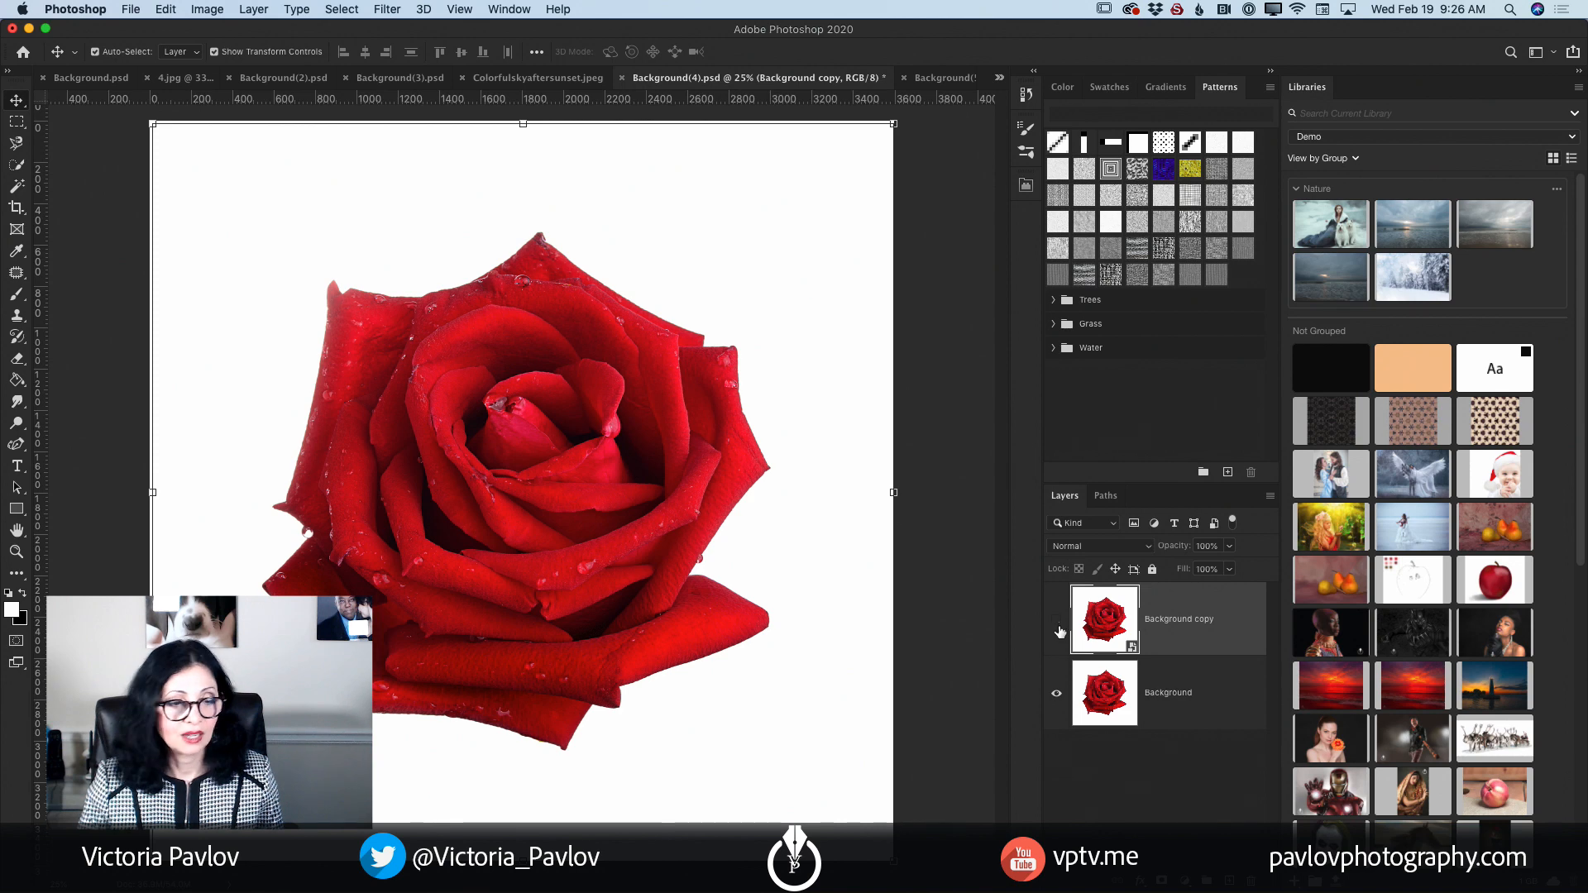
left_click(1058, 622)
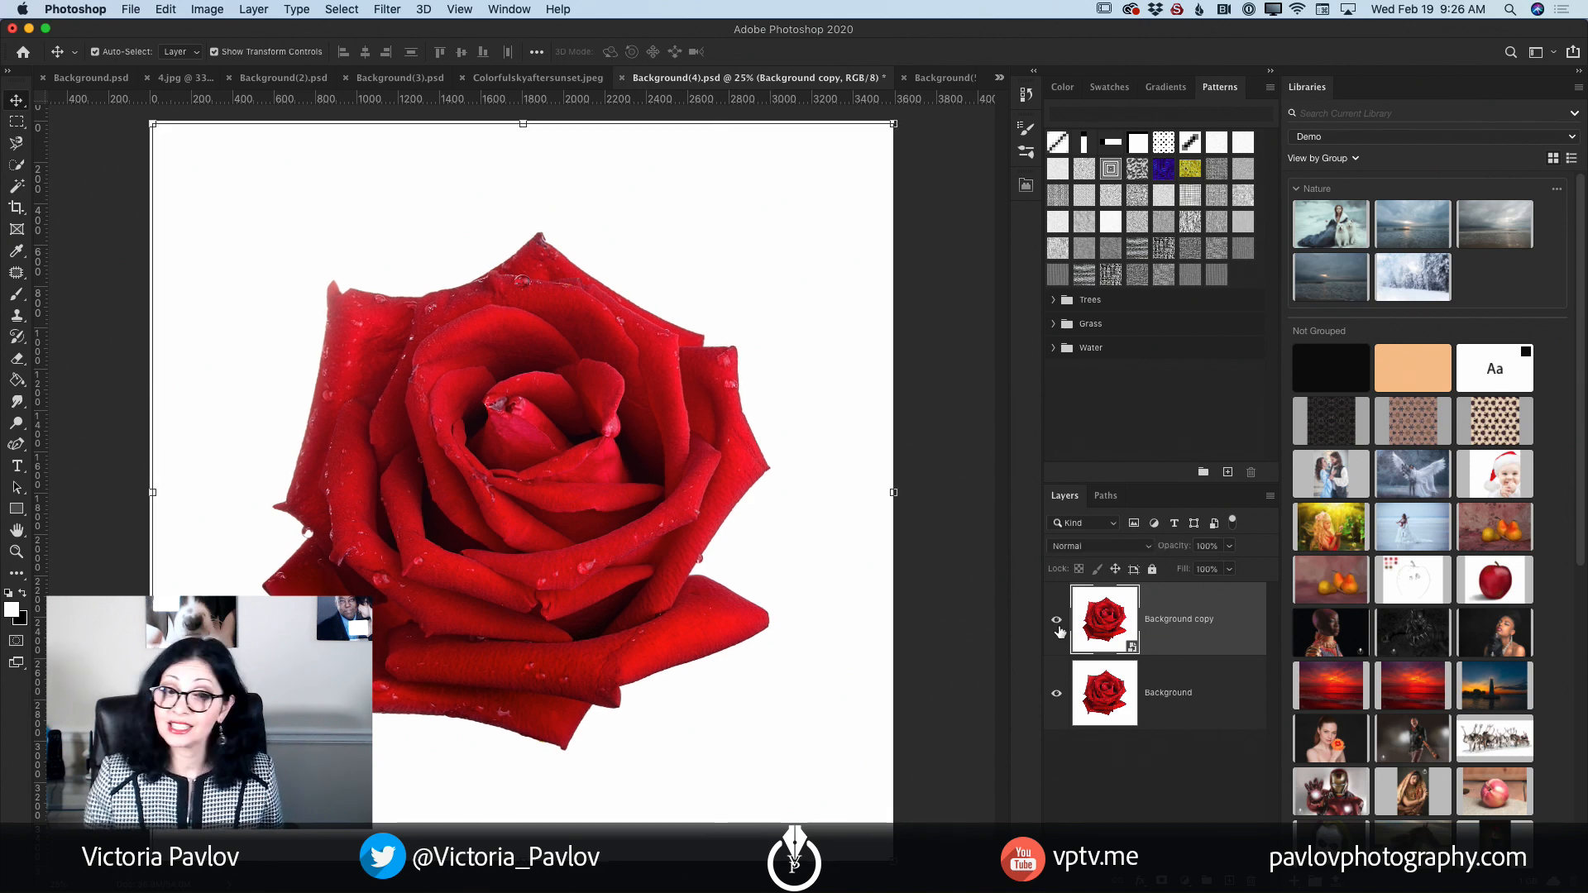
left_click(1059, 622)
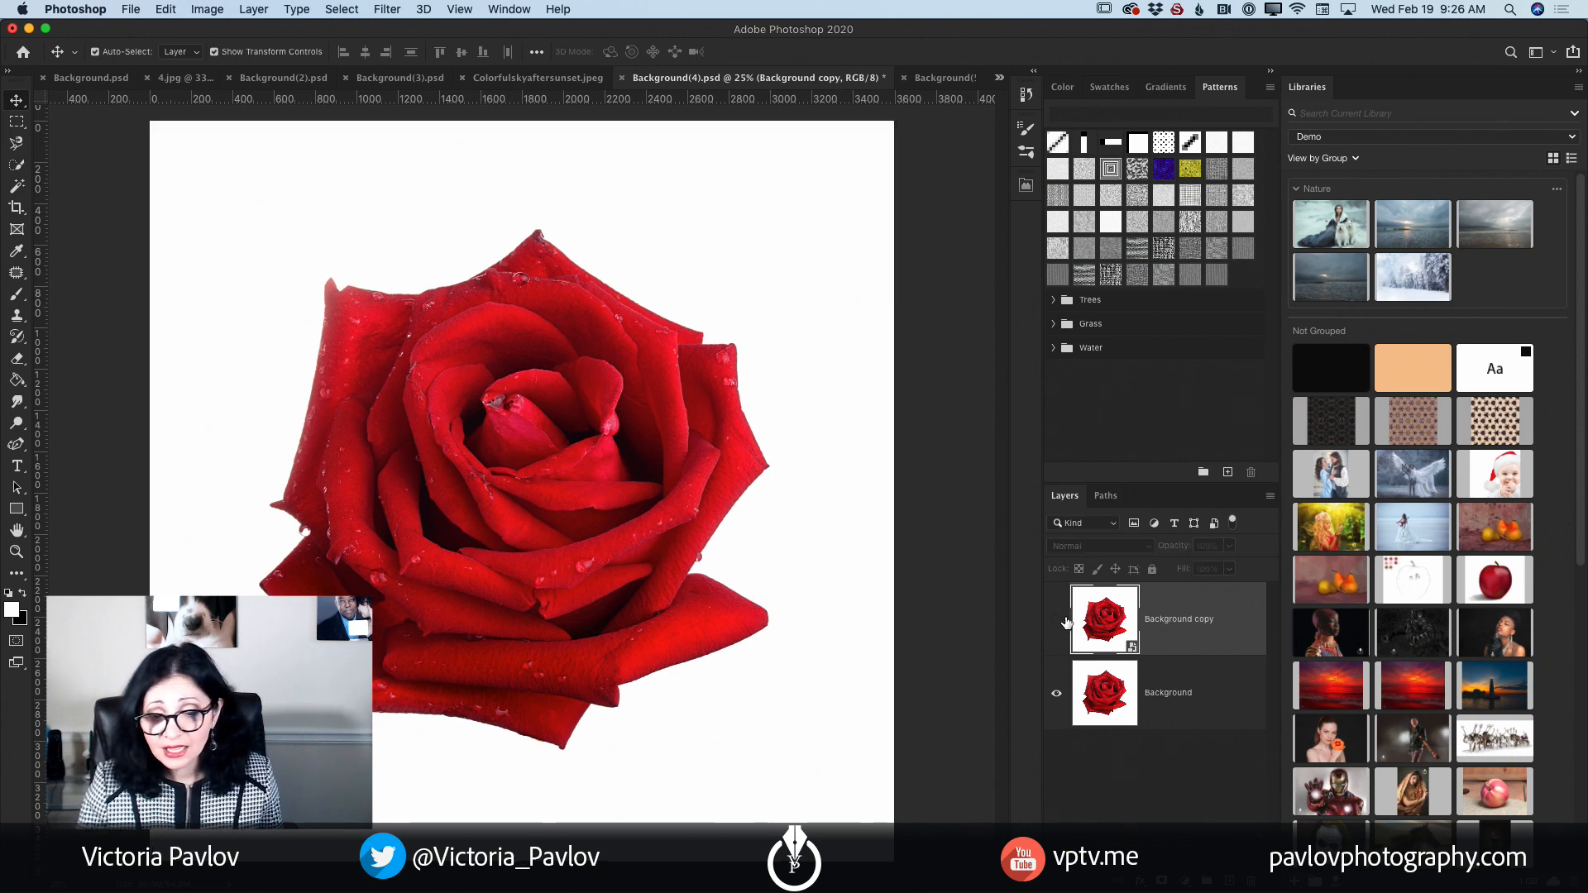
Step: Convert the rose's Background layer to a Smart Object
left_click(1190, 704)
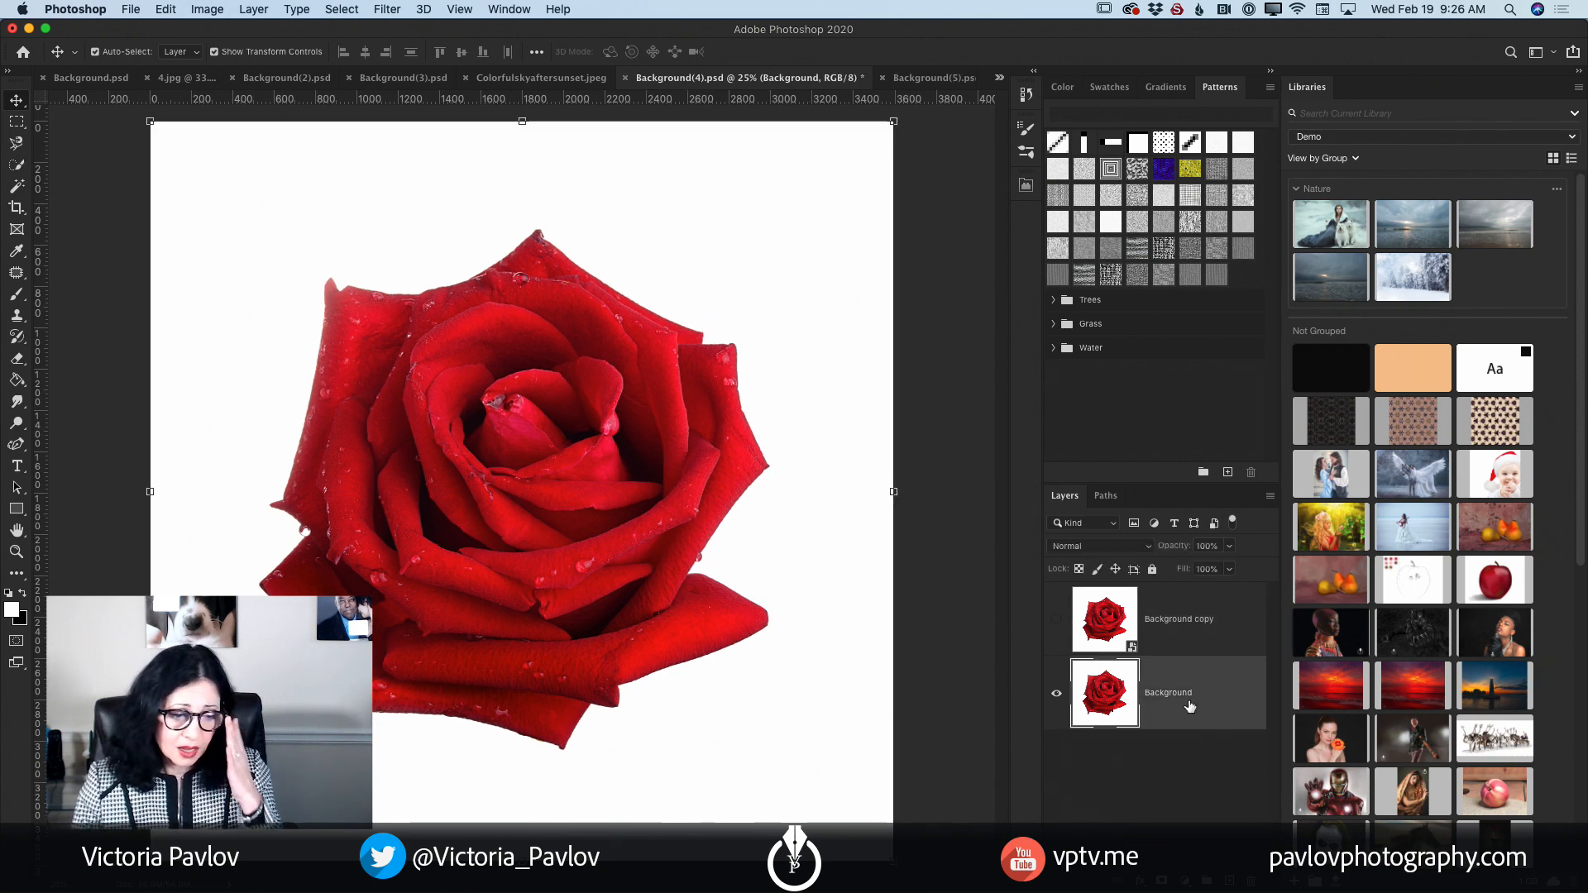
right_click(1146, 681)
left_click(1213, 398)
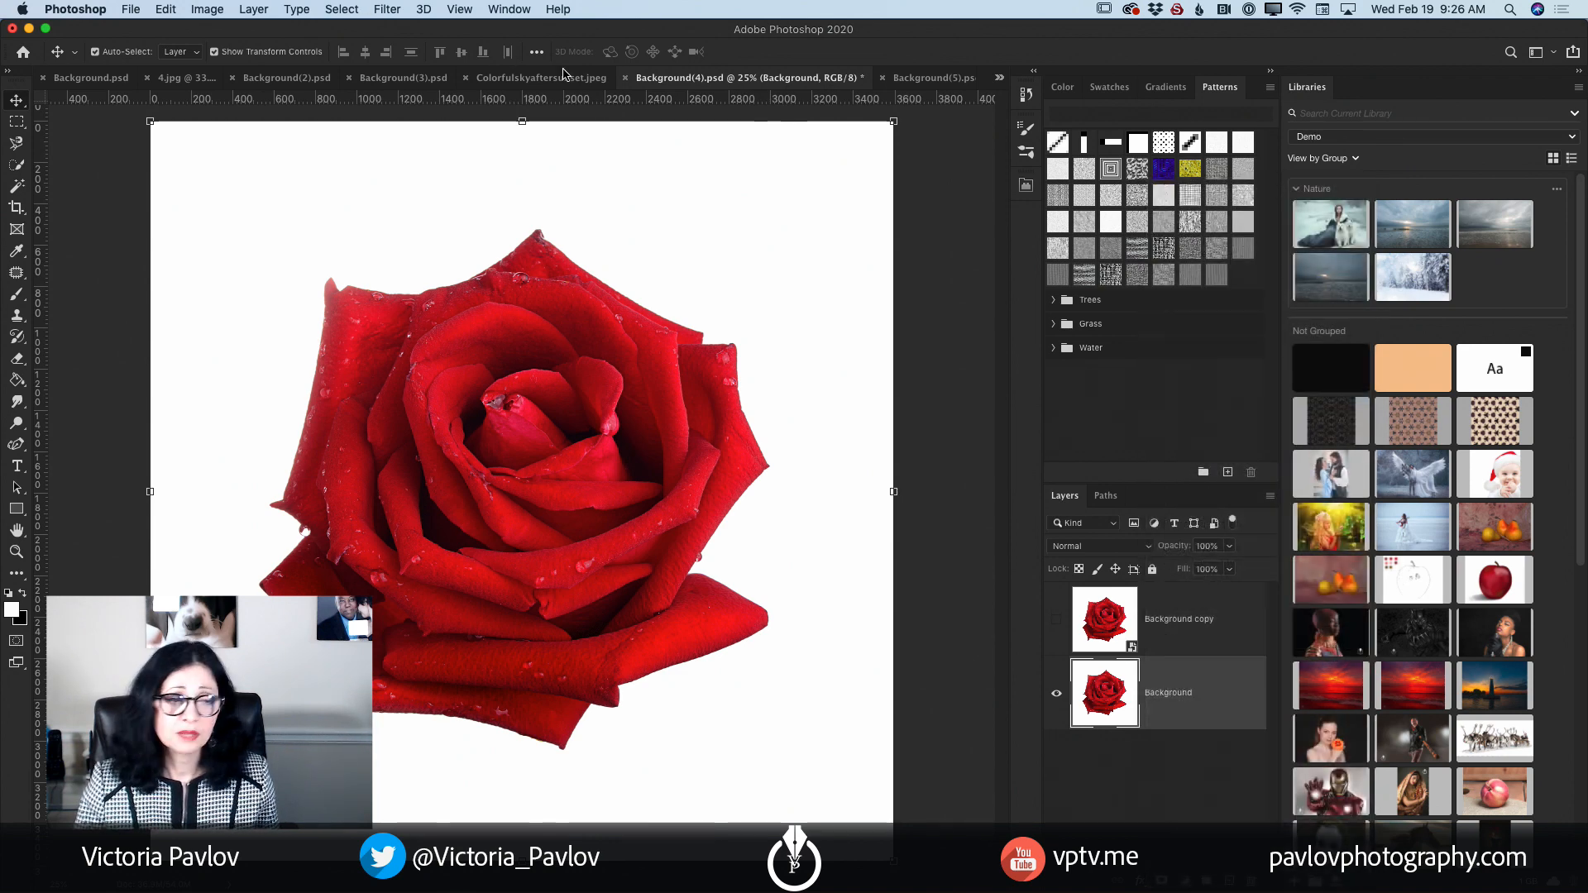
Step: Apply the Camera Raw Filter to the rose Smart Object in Layer 0 with the Monochrome profile
left_click(386, 9)
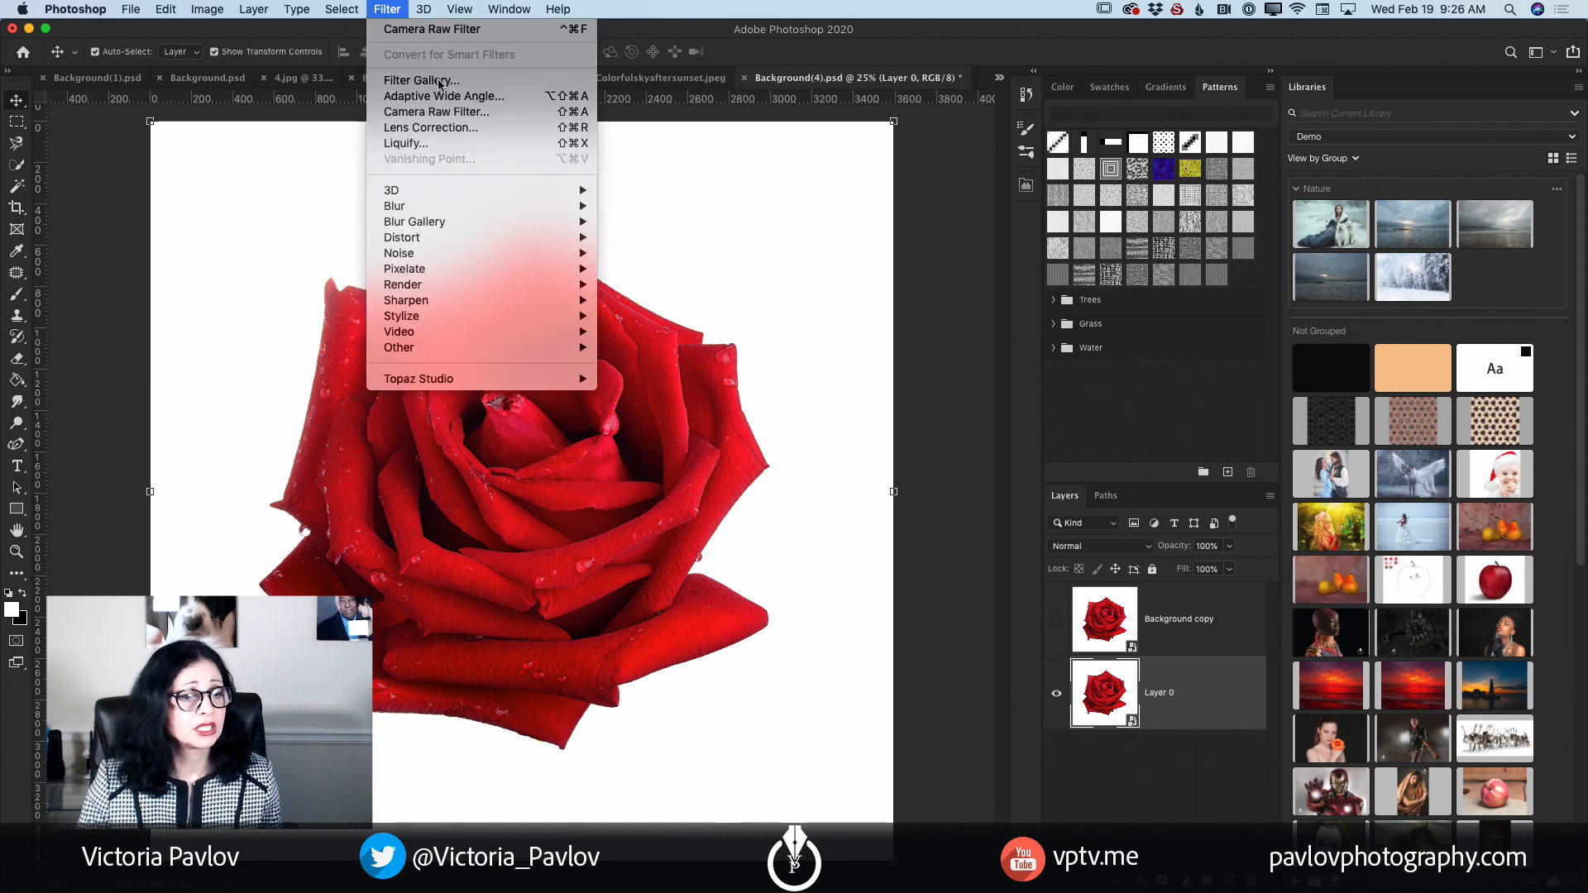
left_click(445, 114)
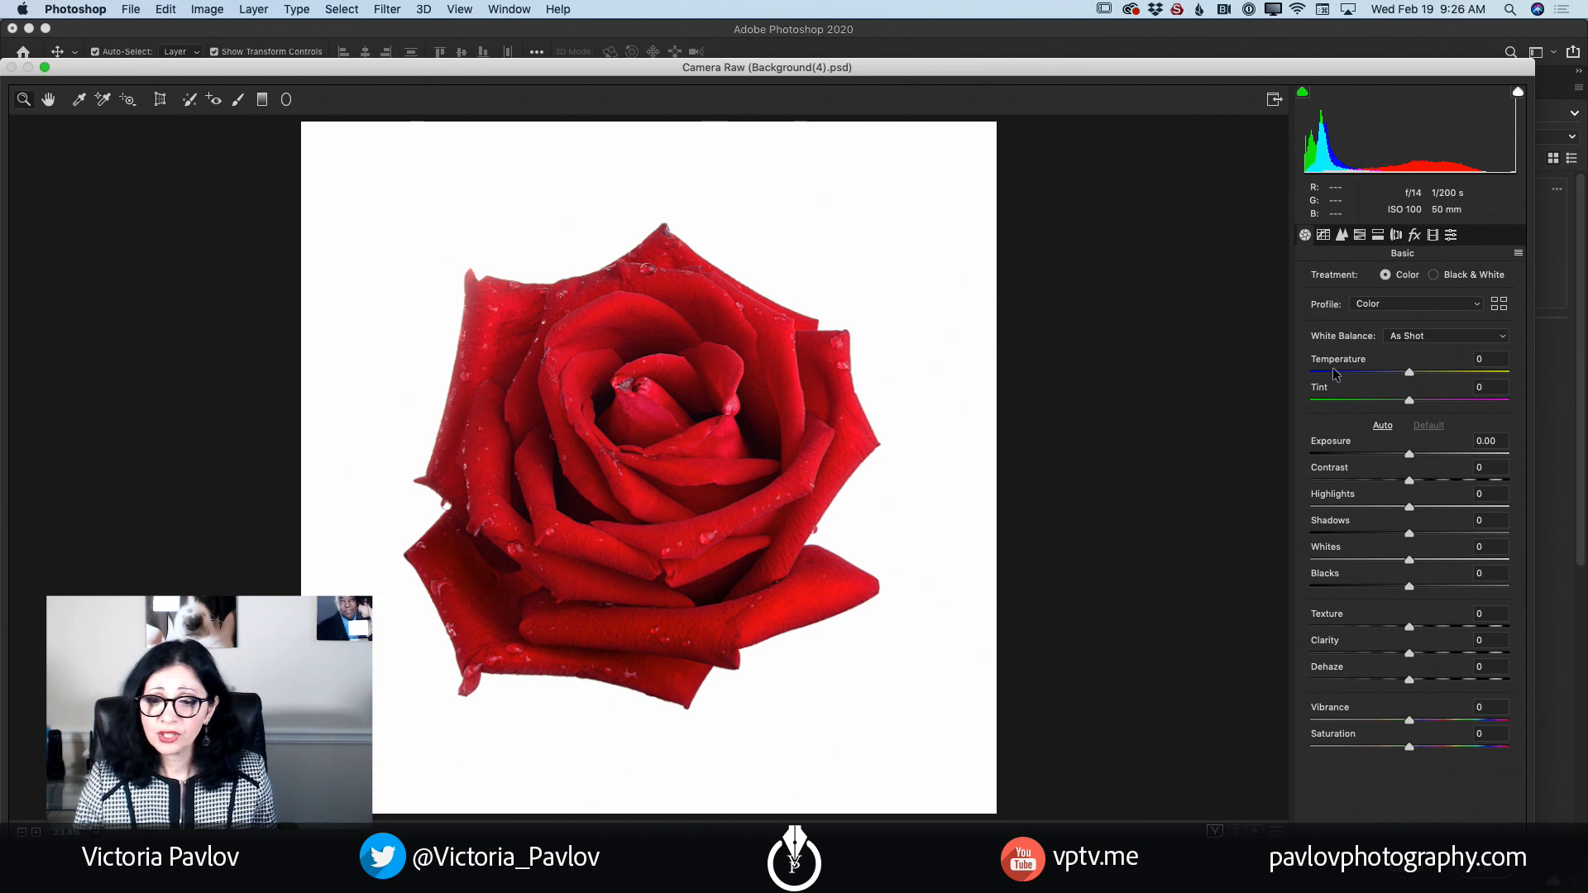
left_click(1498, 305)
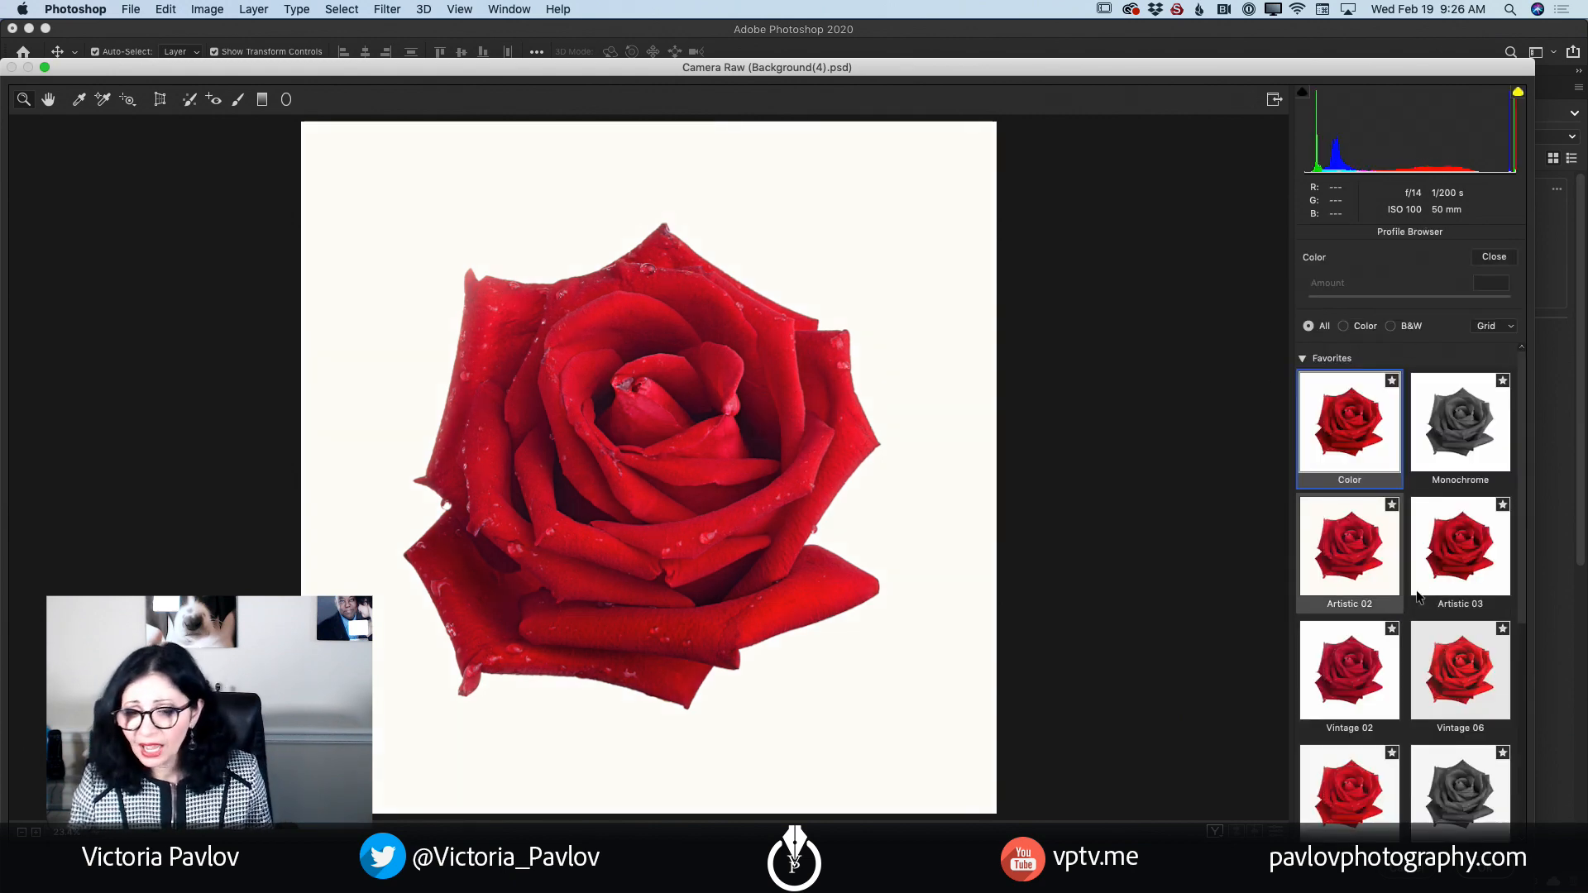
left_click(1464, 429)
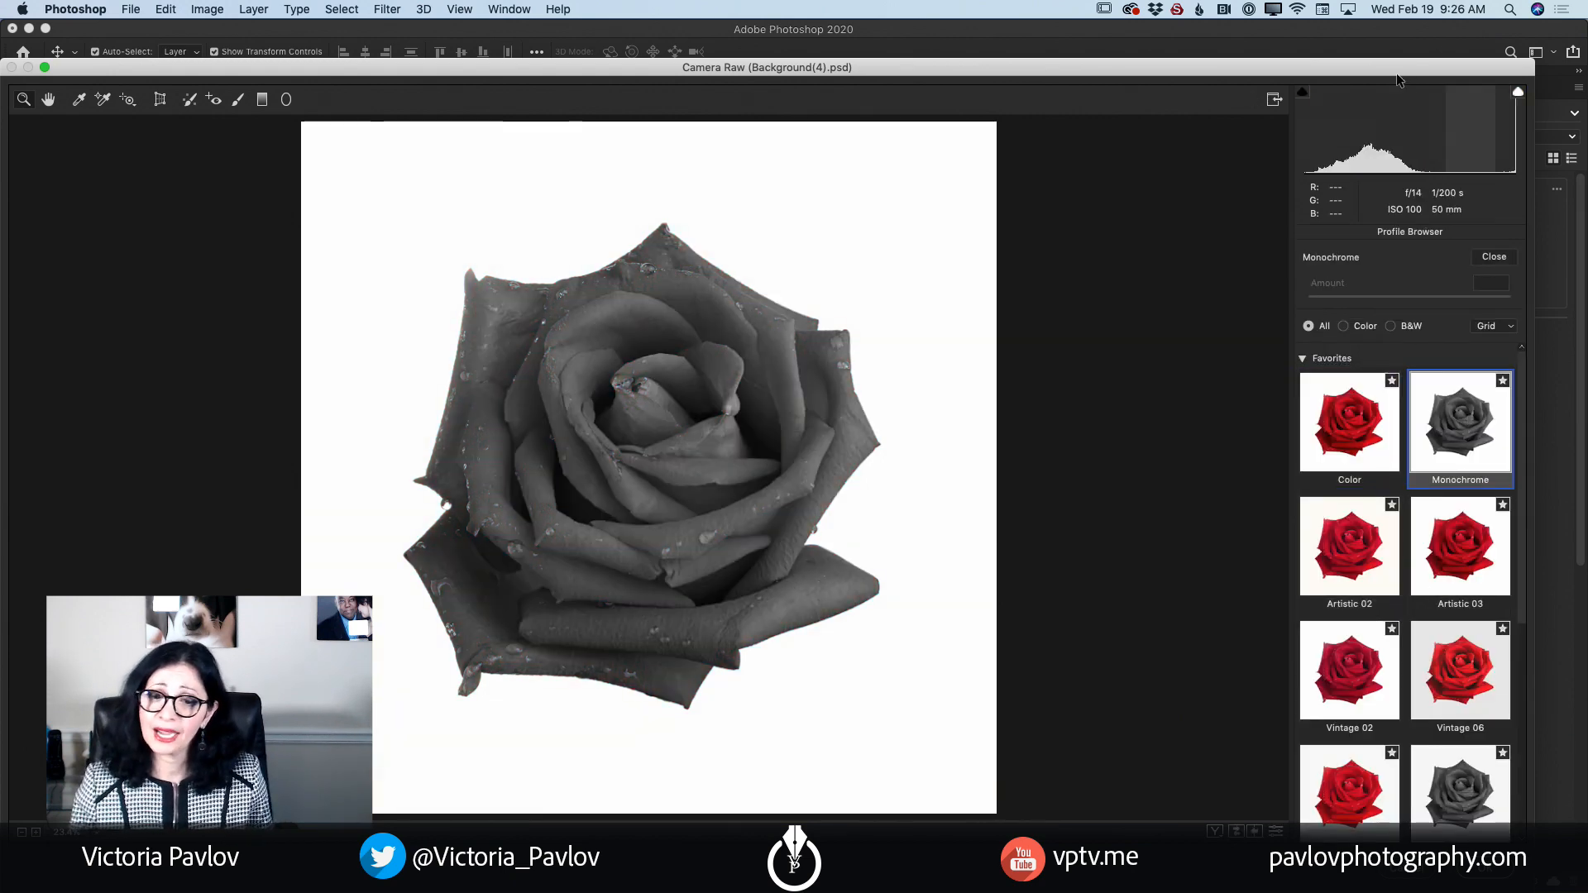
left_click(1485, 869)
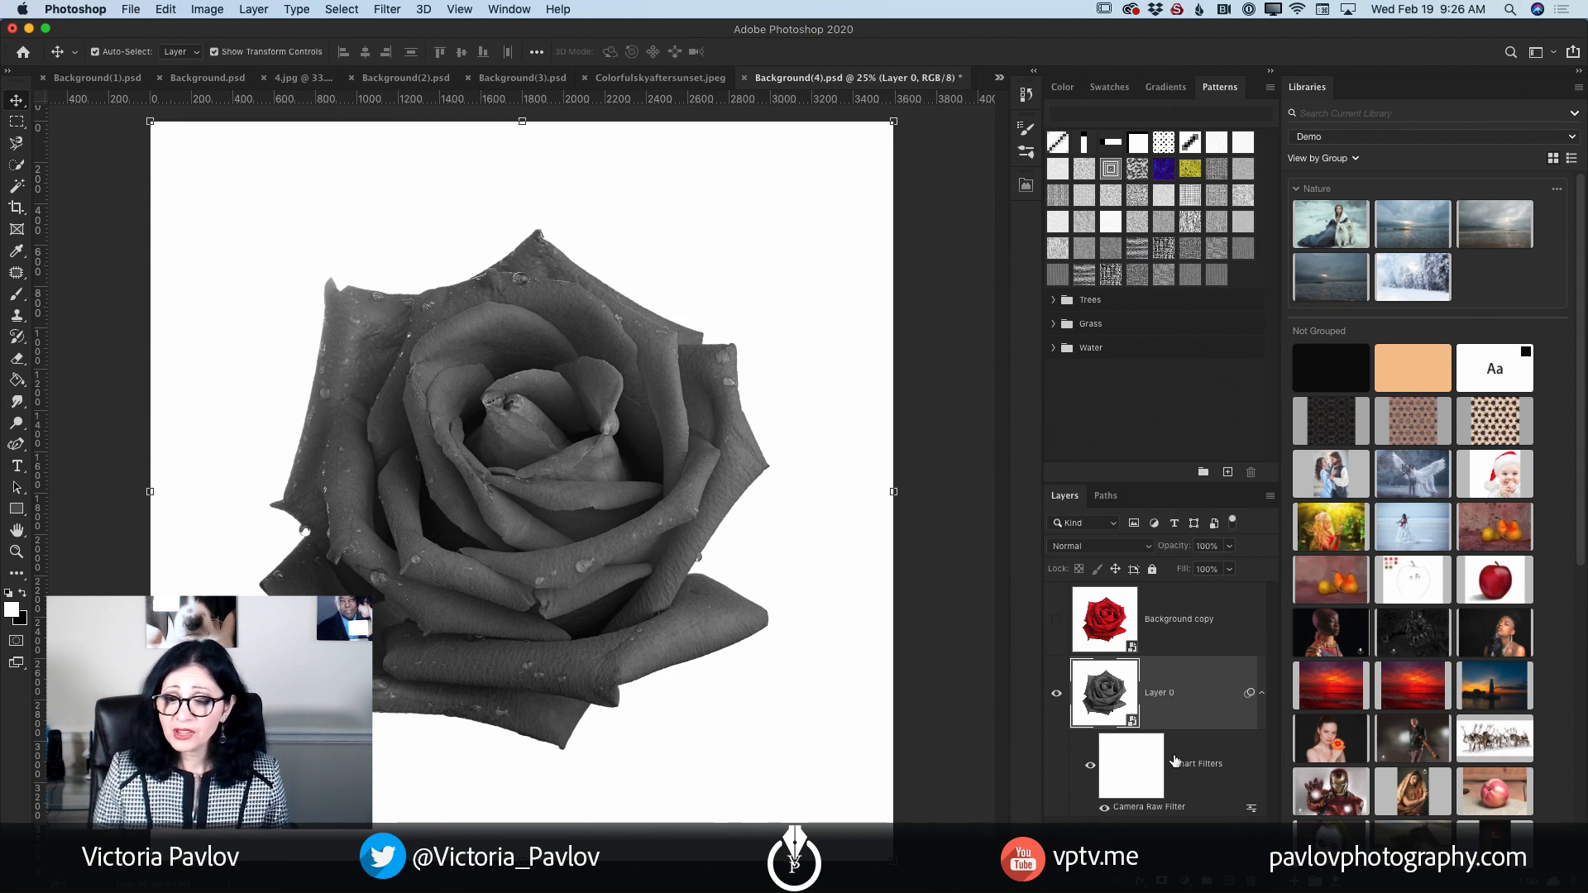
Step: Toggle the Camera Raw smart filter on Layer 0 off and on to compare the rose with and without it
left_click(1102, 810)
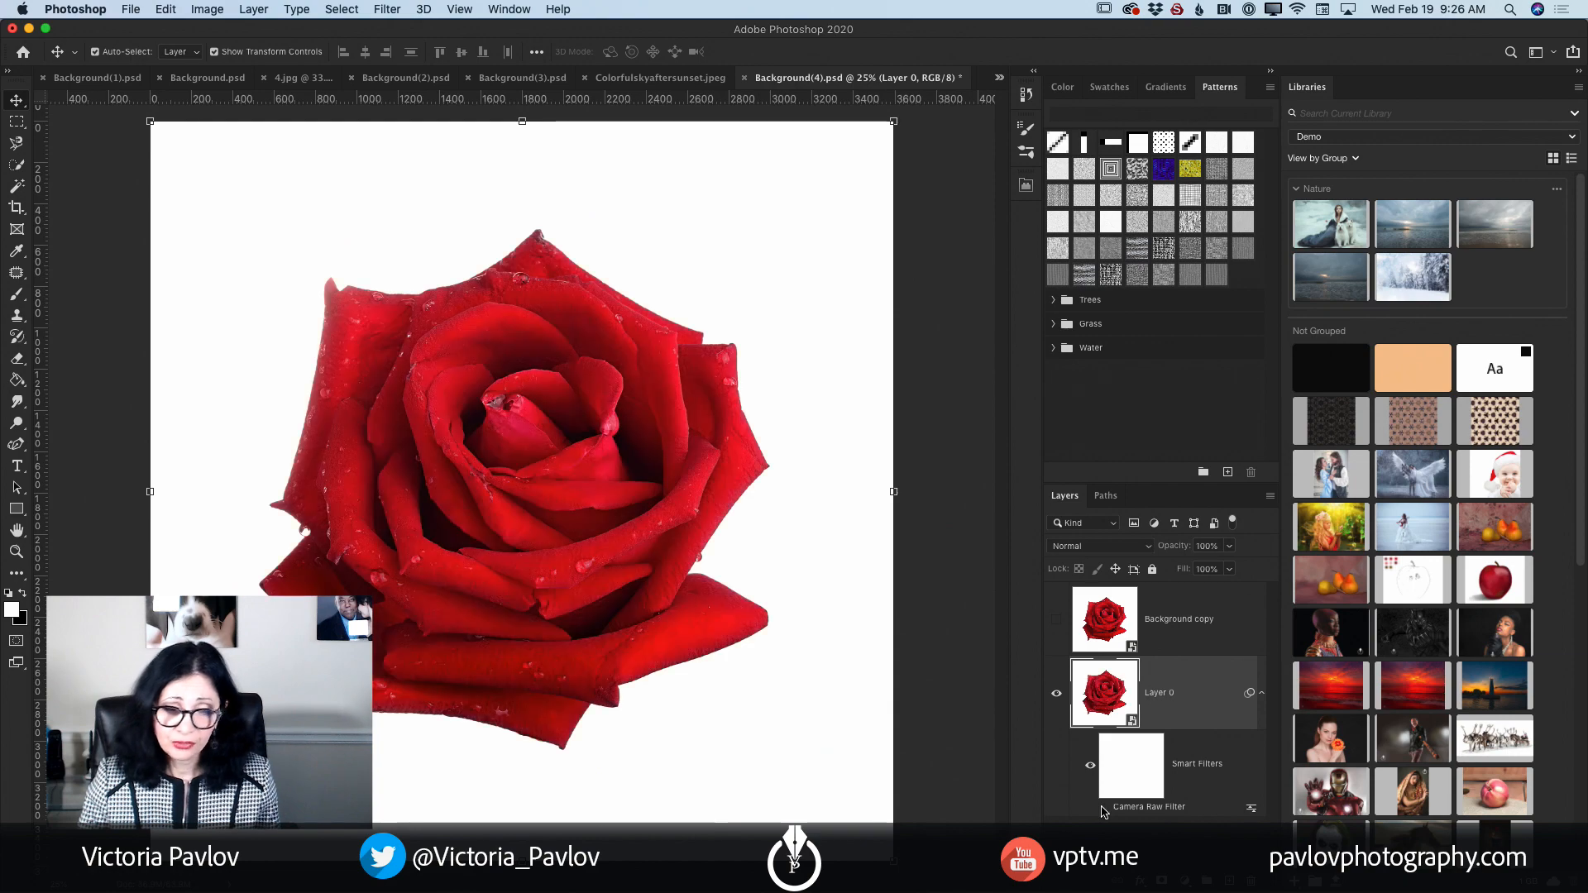
left_click(1102, 810)
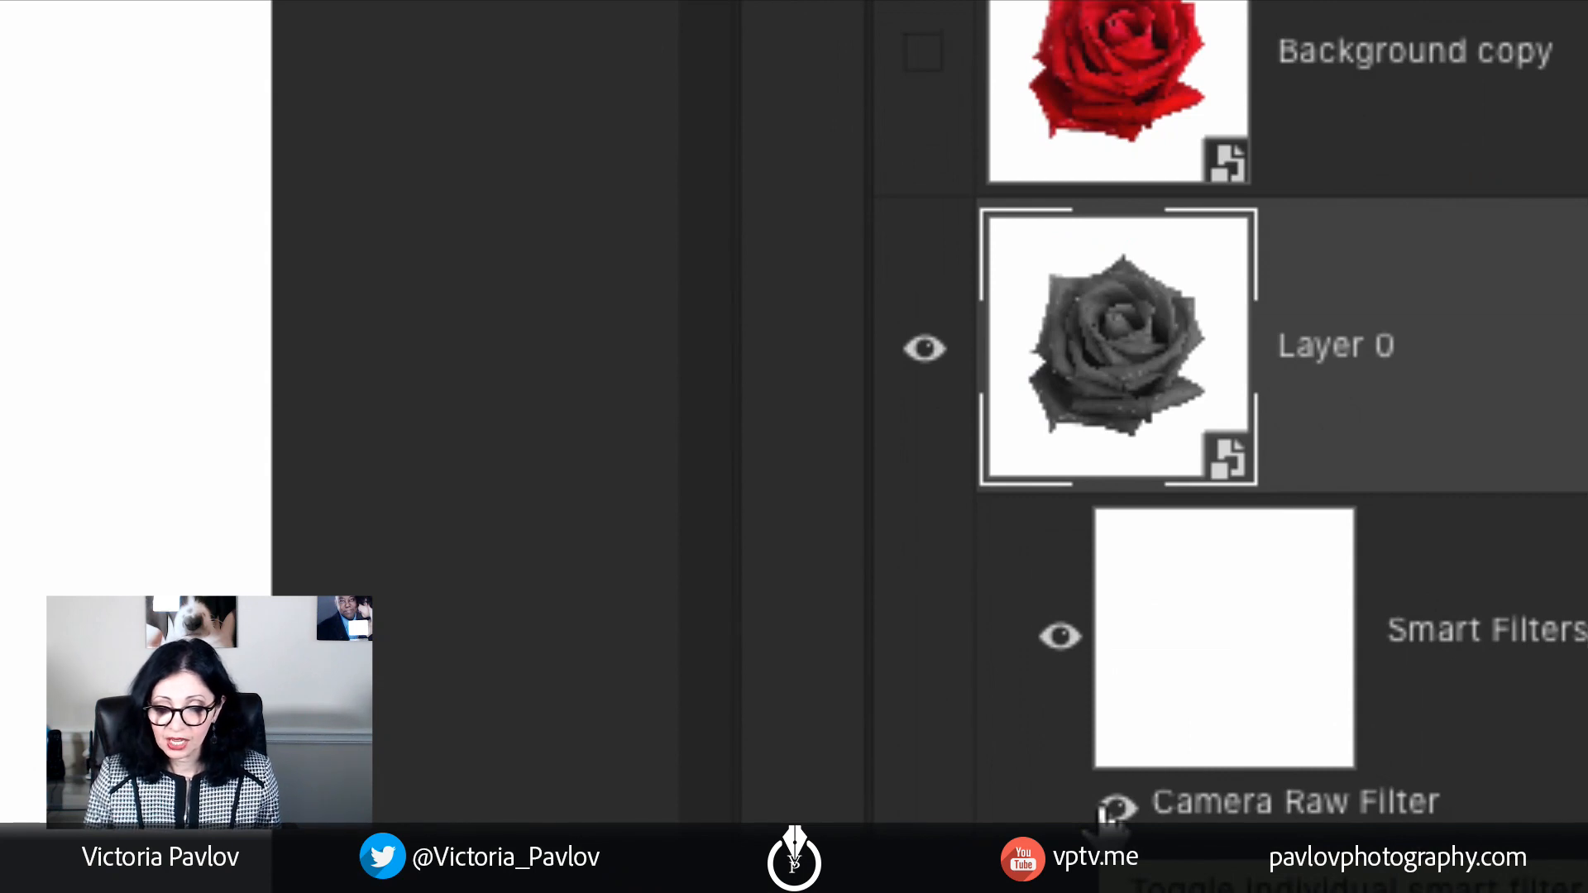
left_click(1109, 813)
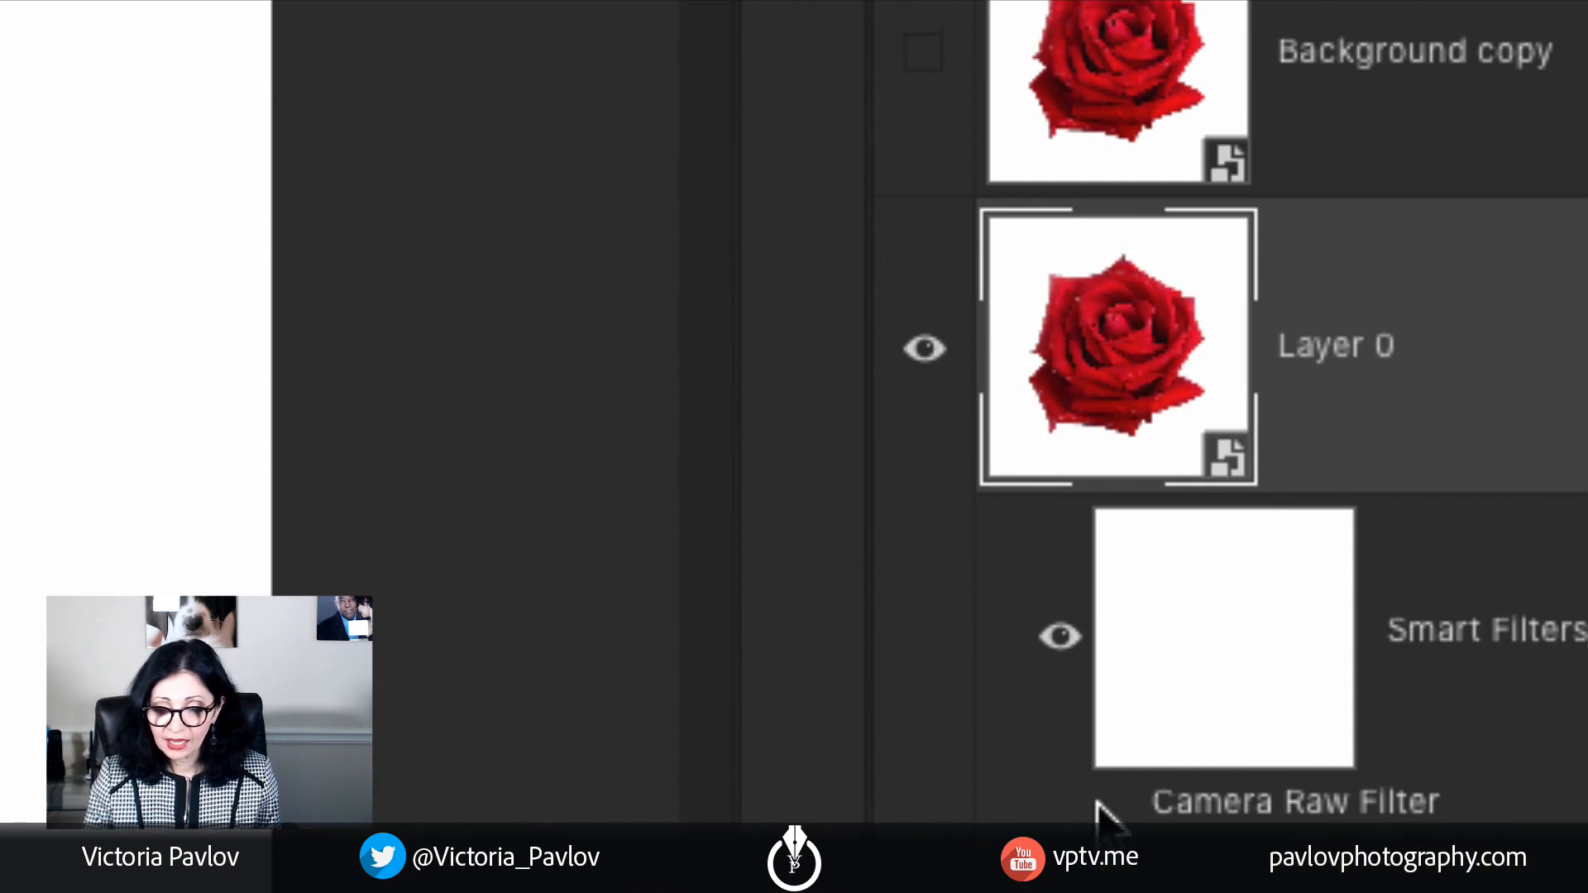
left_click(1112, 809)
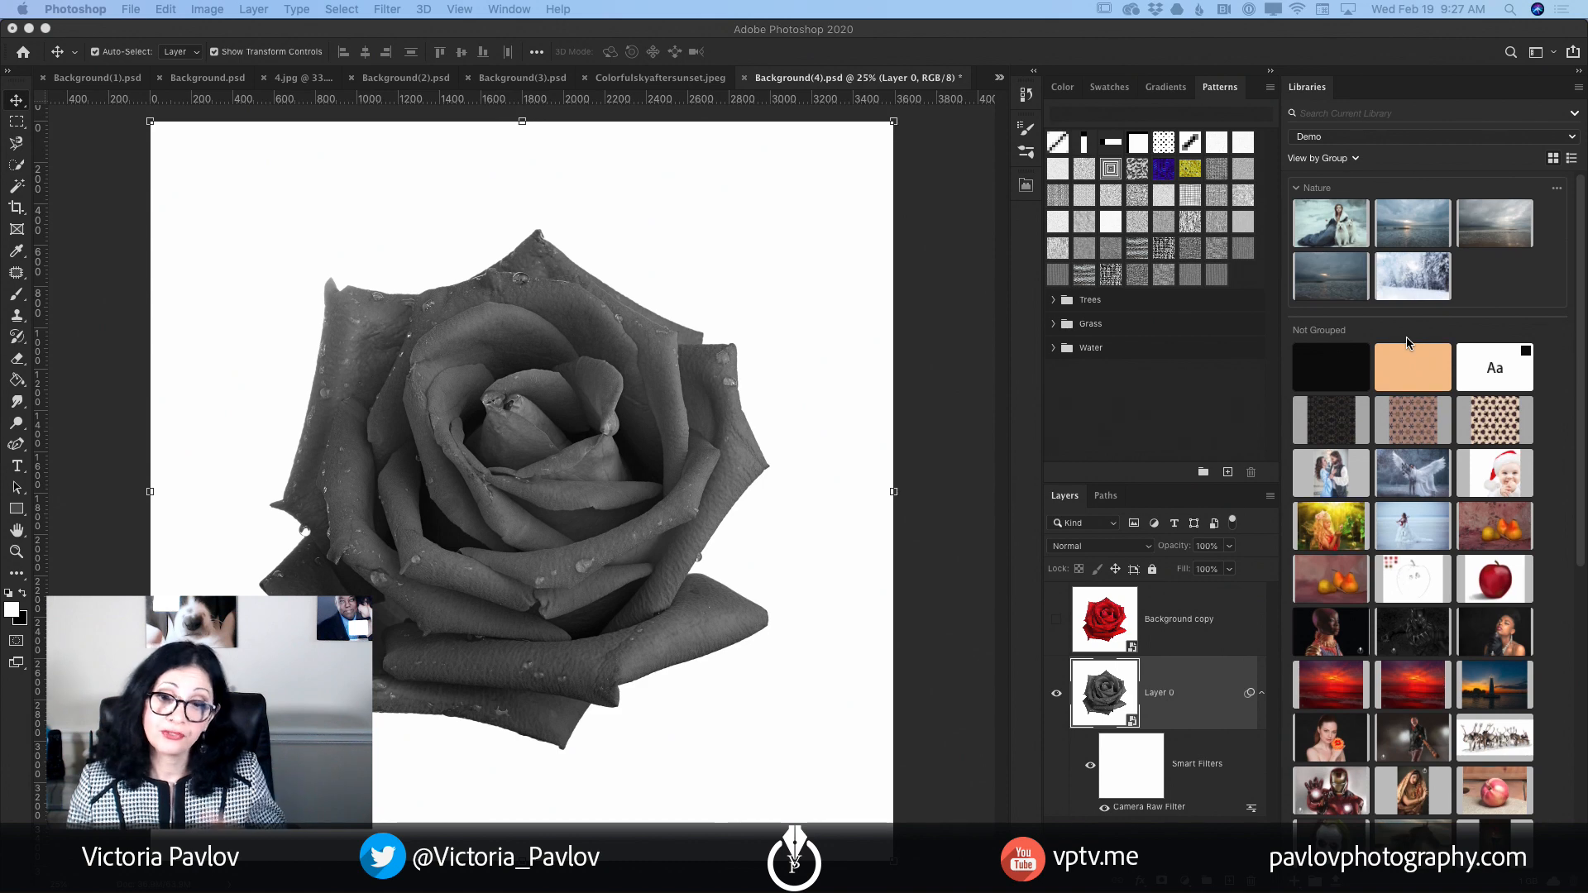
Step: Browse the Adobe Stock Licensed library and switch the current library to Brushes I use in Ps
left_click(1430, 143)
left_click(1429, 141)
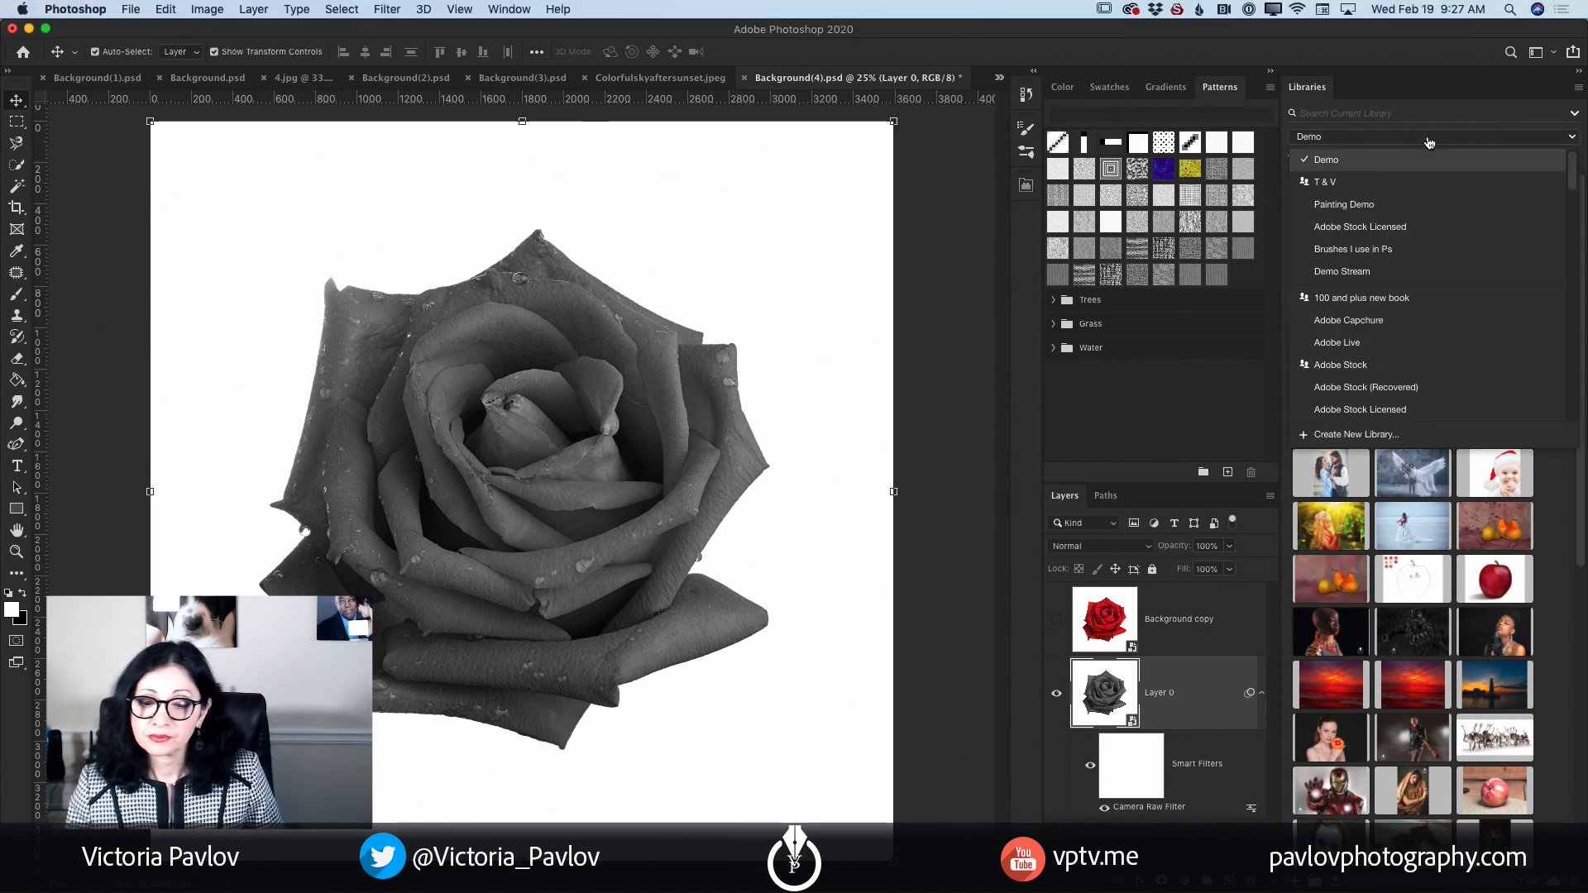
left_click(1389, 231)
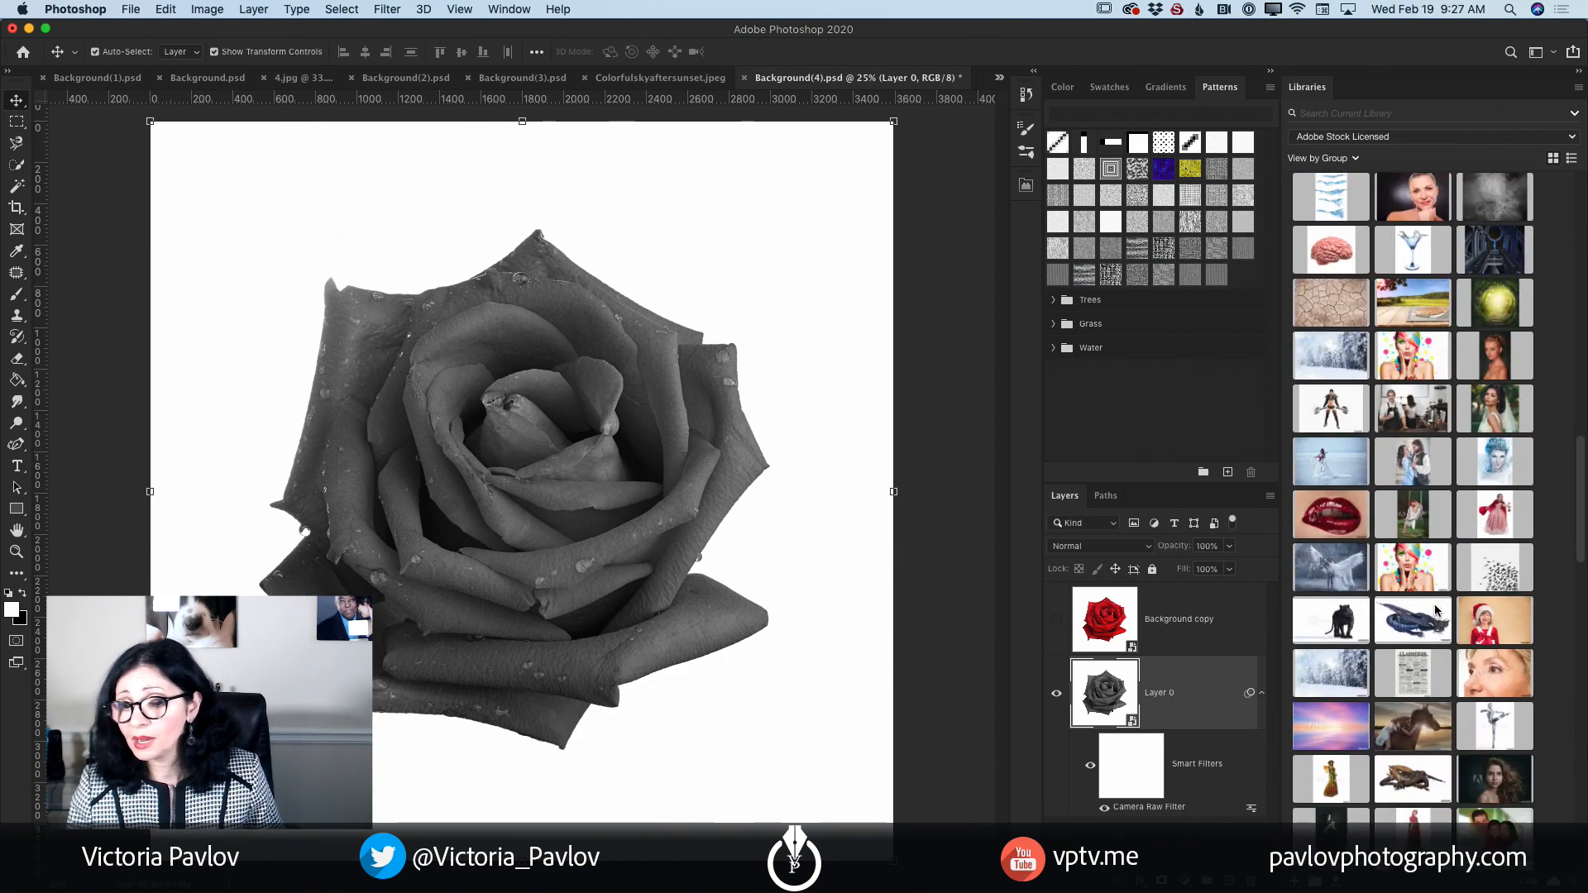
left_click(1426, 137)
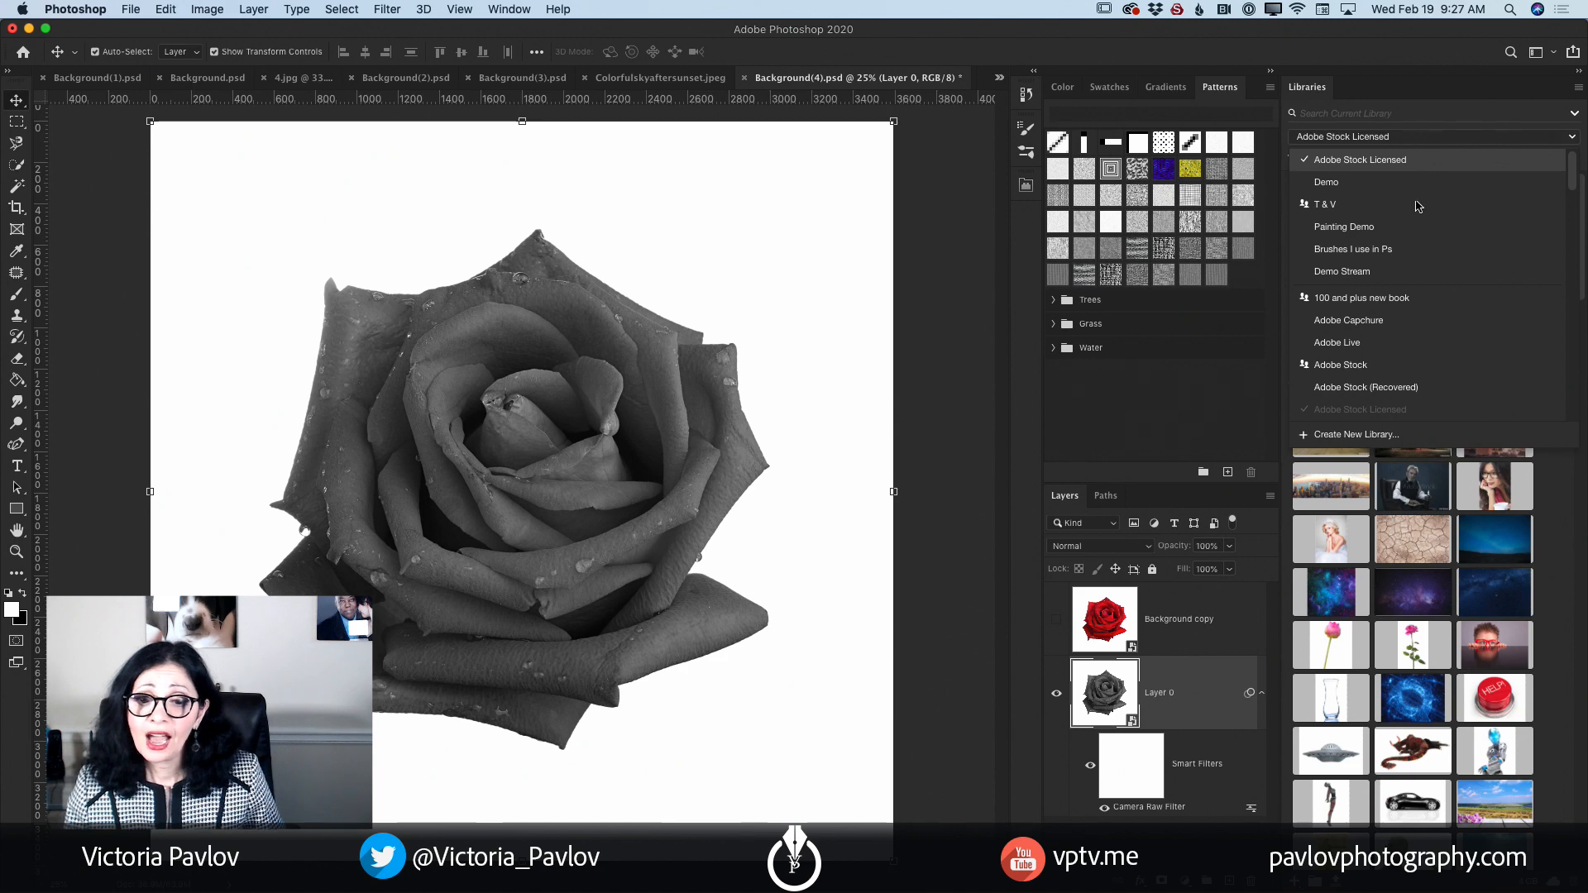
left_click(1395, 250)
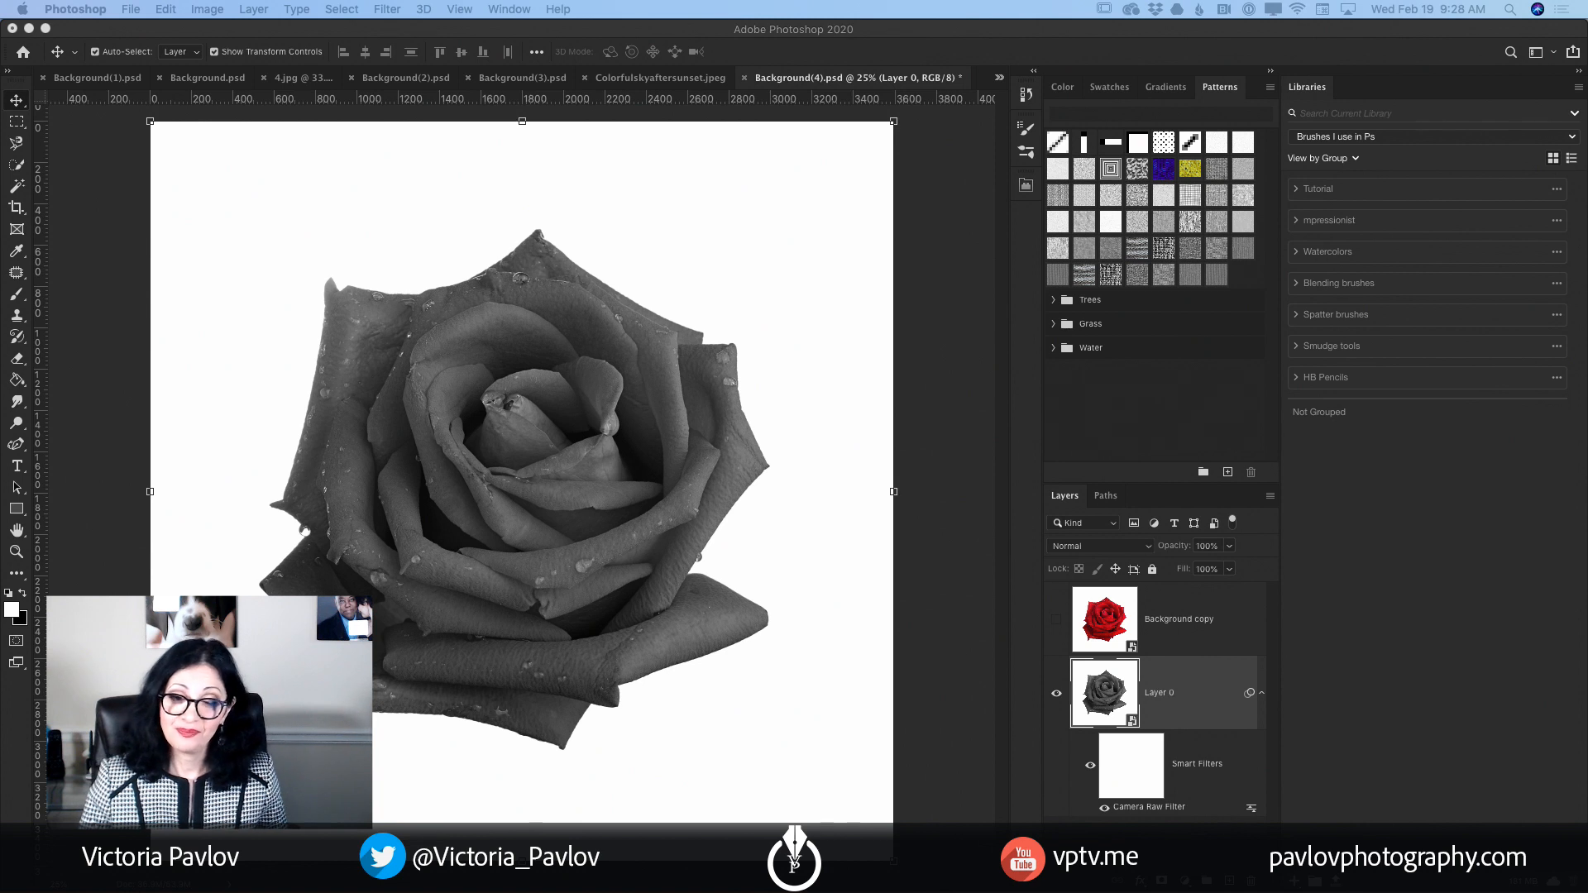
Step: Switch to the Background(1).psd document and draw a loose selection around the tree with the Patch tool
left_click(1000, 78)
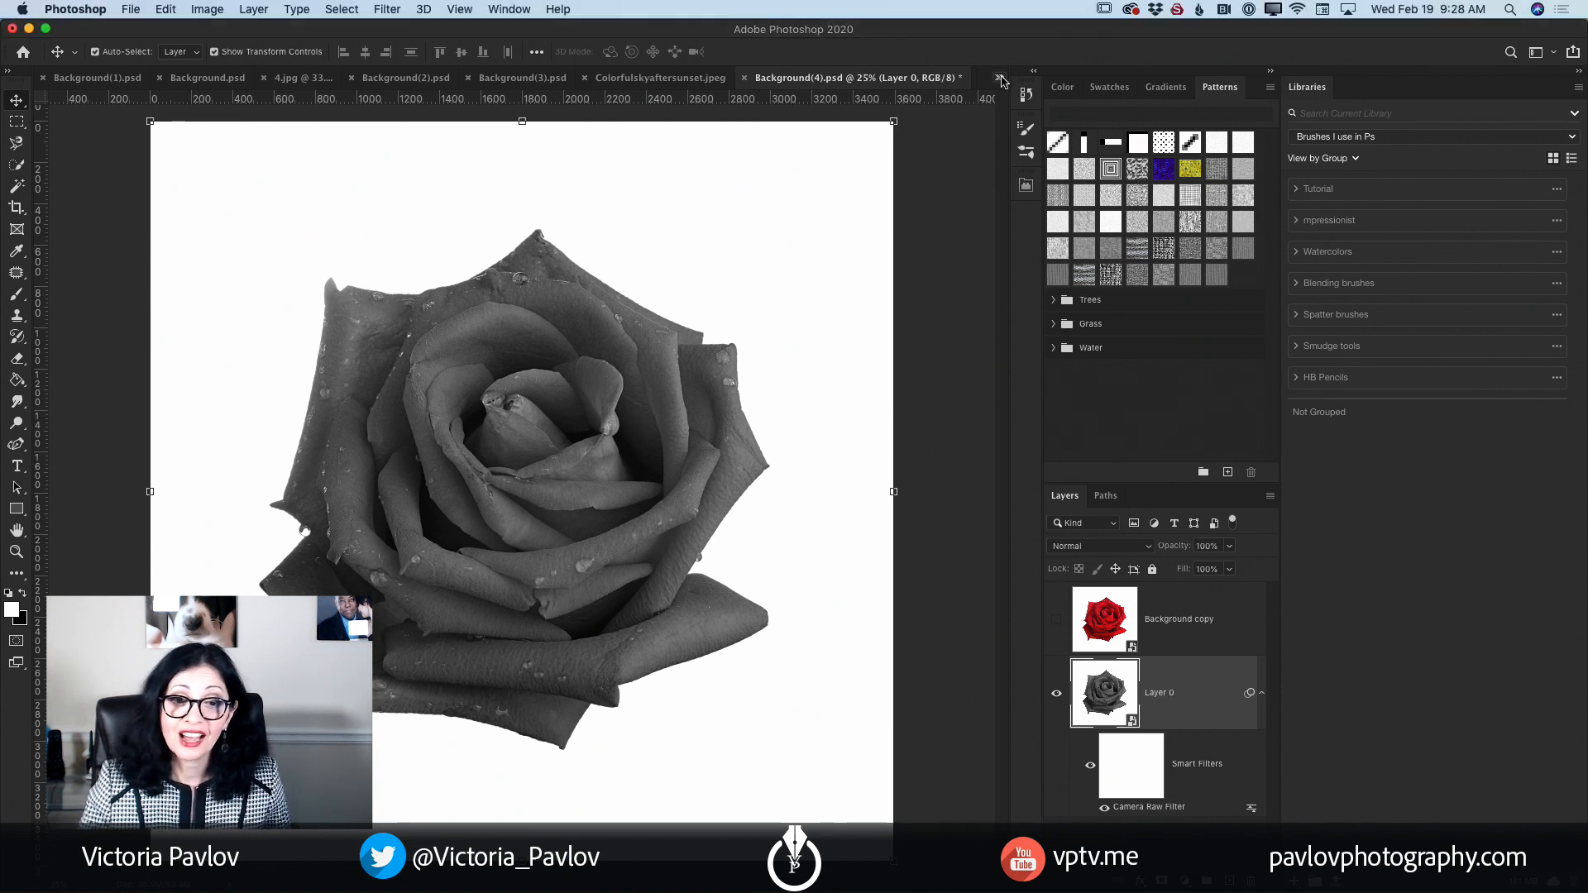
left_click(1000, 78)
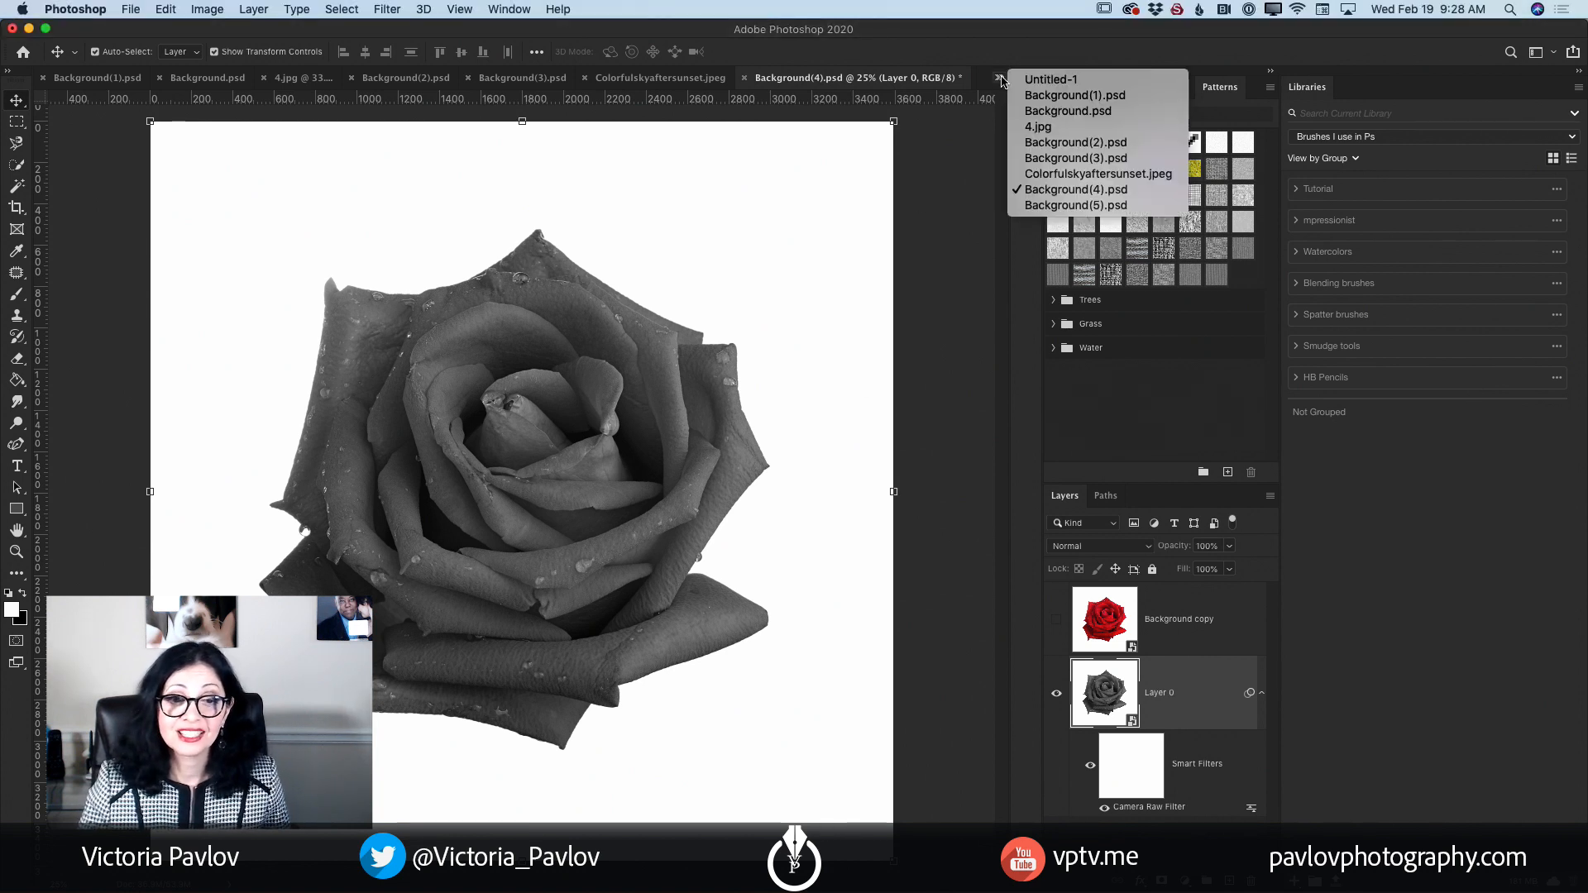
left_click(1040, 100)
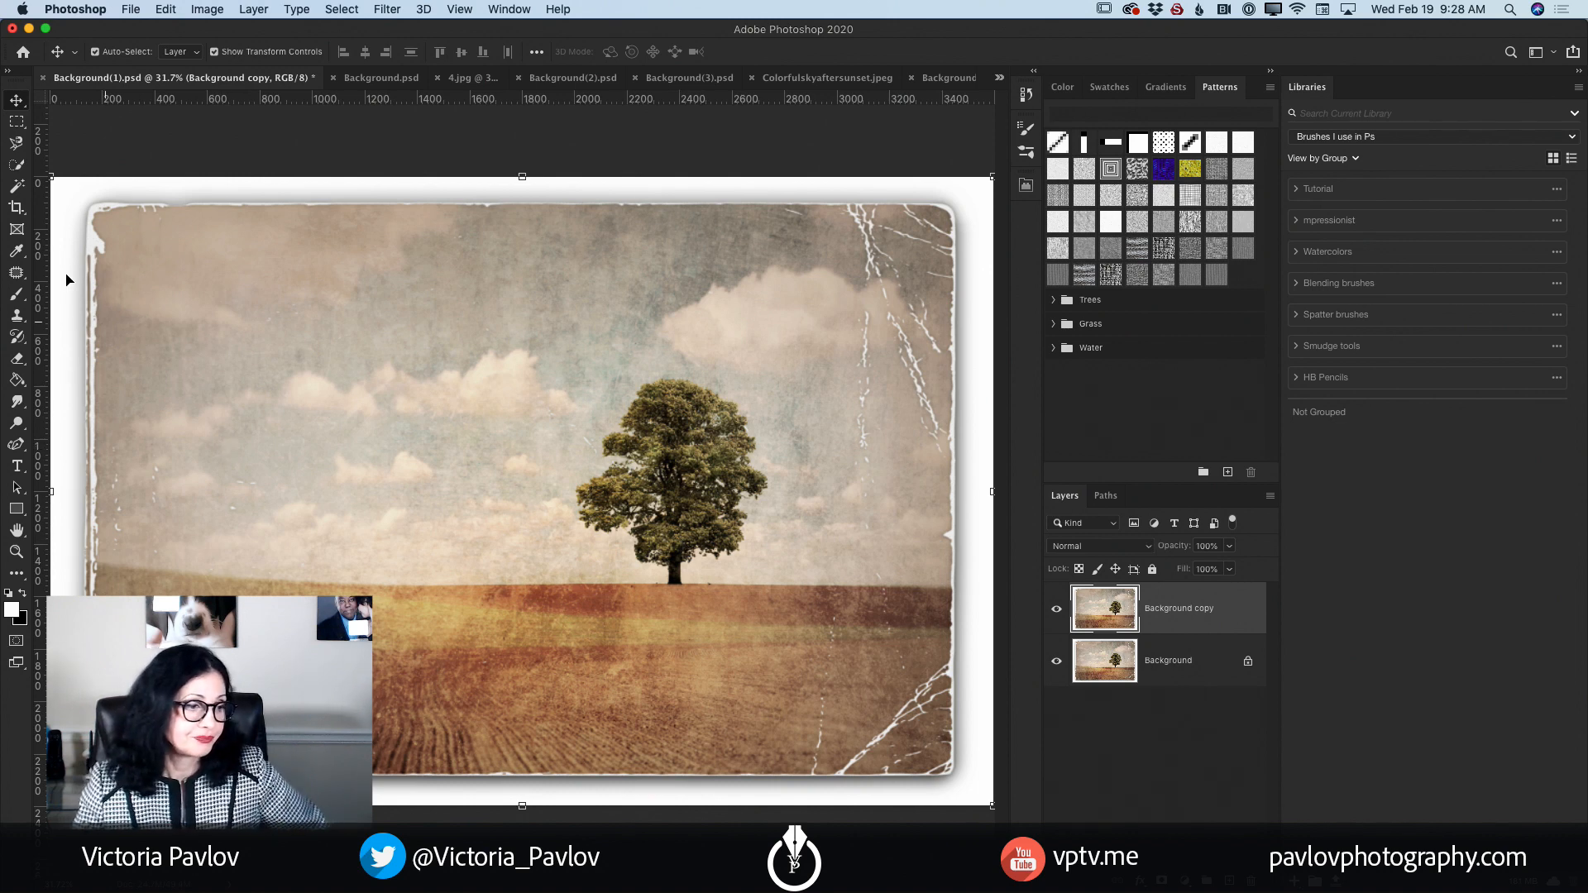
left_click(19, 275)
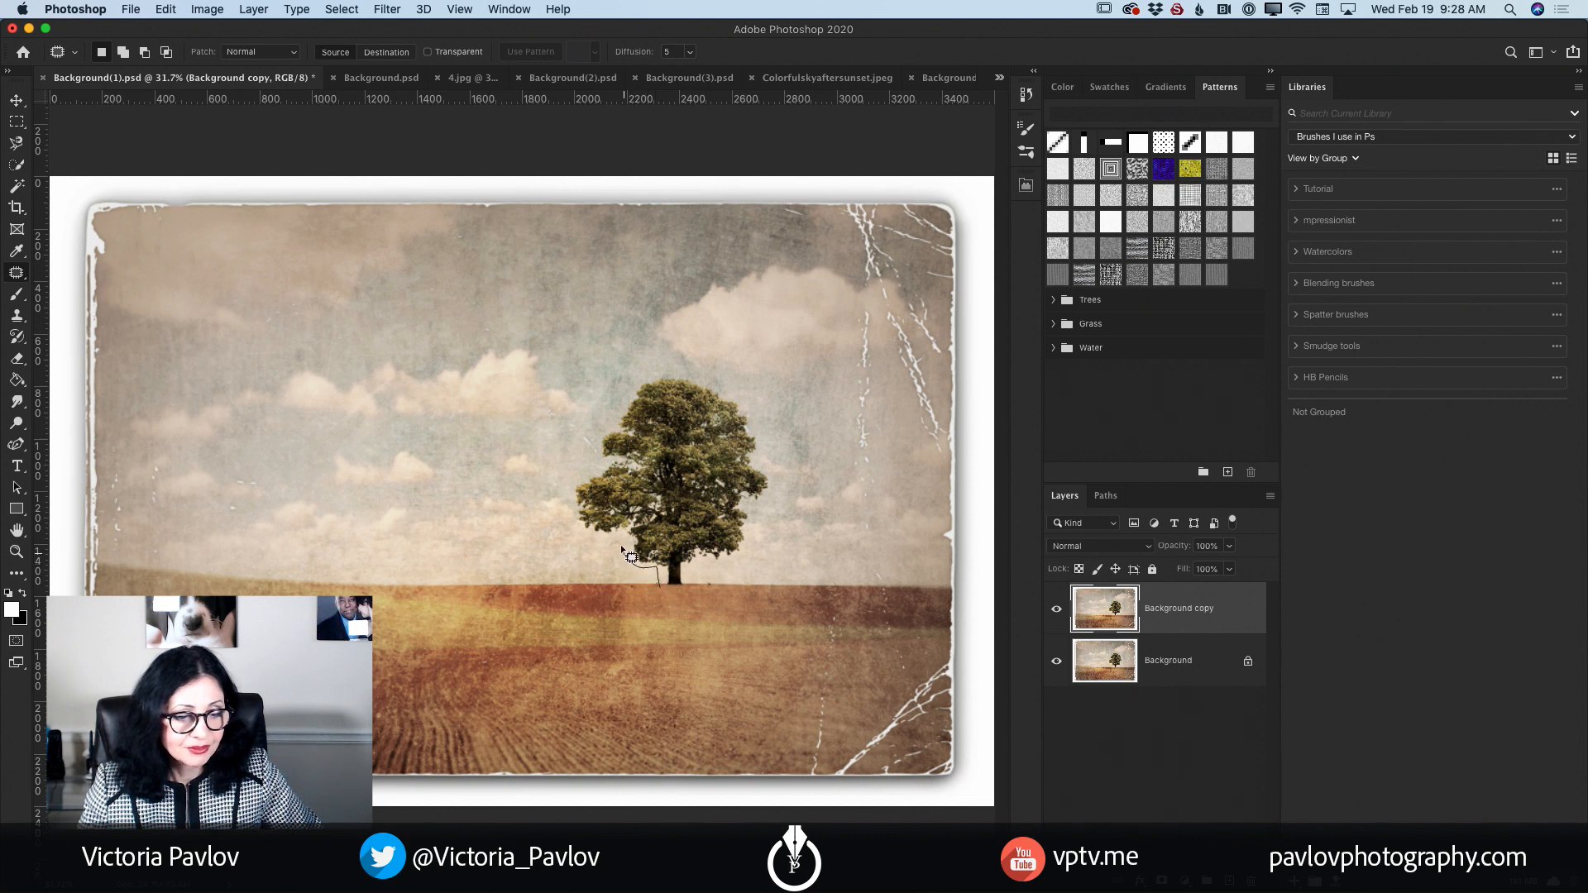
left_click_drag(622, 547, 591, 539)
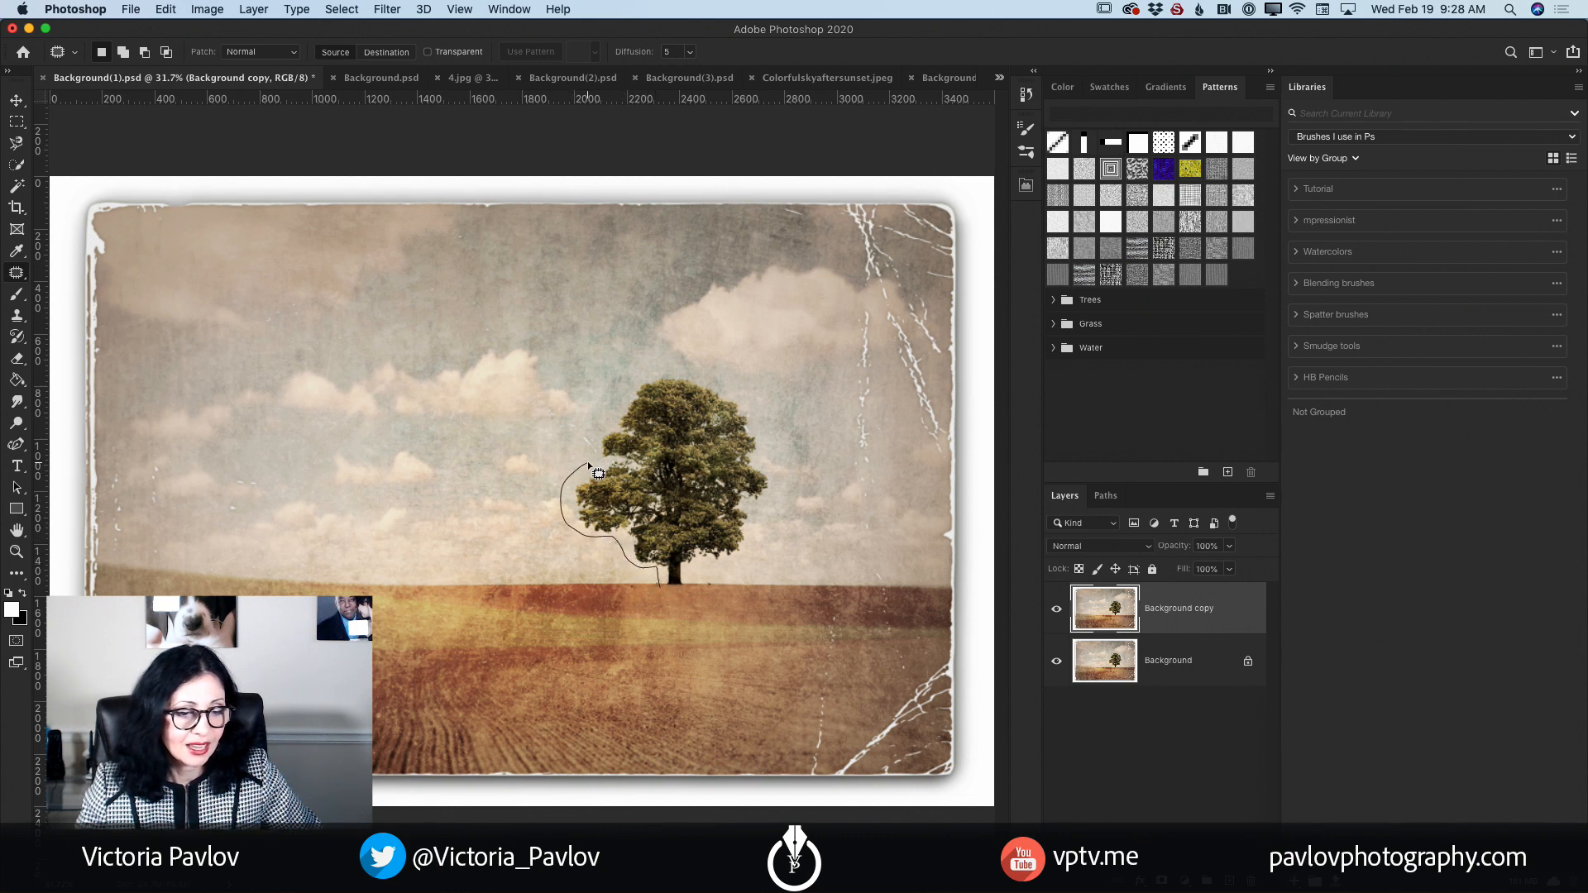
mouse_move(588, 465)
left_mouse_down()
mouse_move(610, 402)
mouse_move(650, 367)
mouse_move(718, 382)
mouse_move(753, 413)
mouse_move(779, 499)
mouse_move(763, 546)
mouse_move(662, 590)
left_mouse_up()
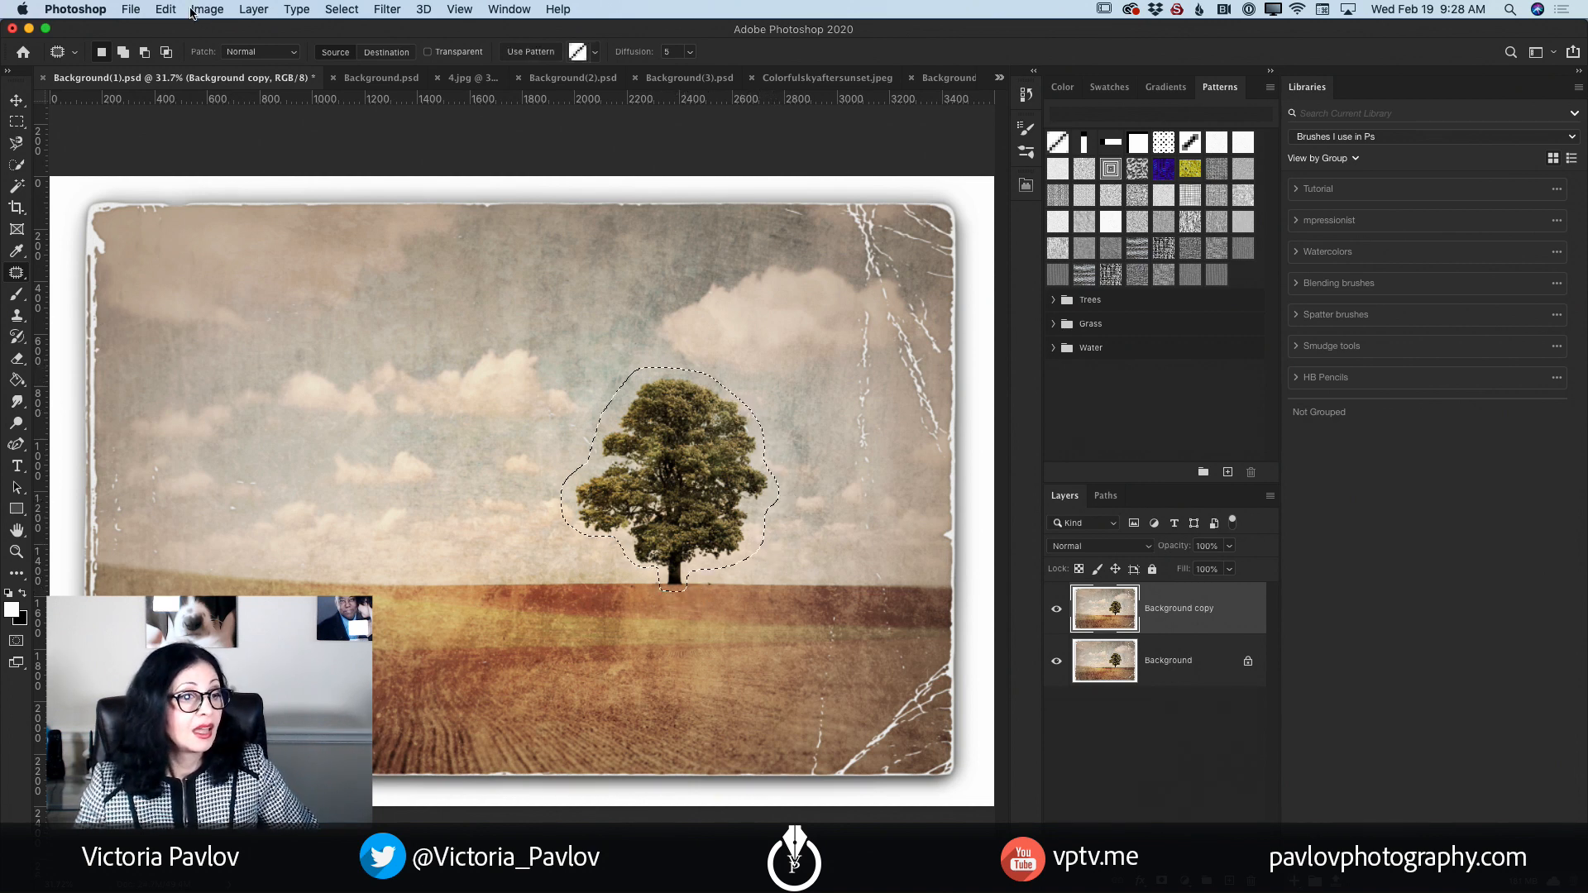
Step: Remove the selected tree with Content-Aware Fill, outputting the fill to a new layer, and deselect
left_click(167, 9)
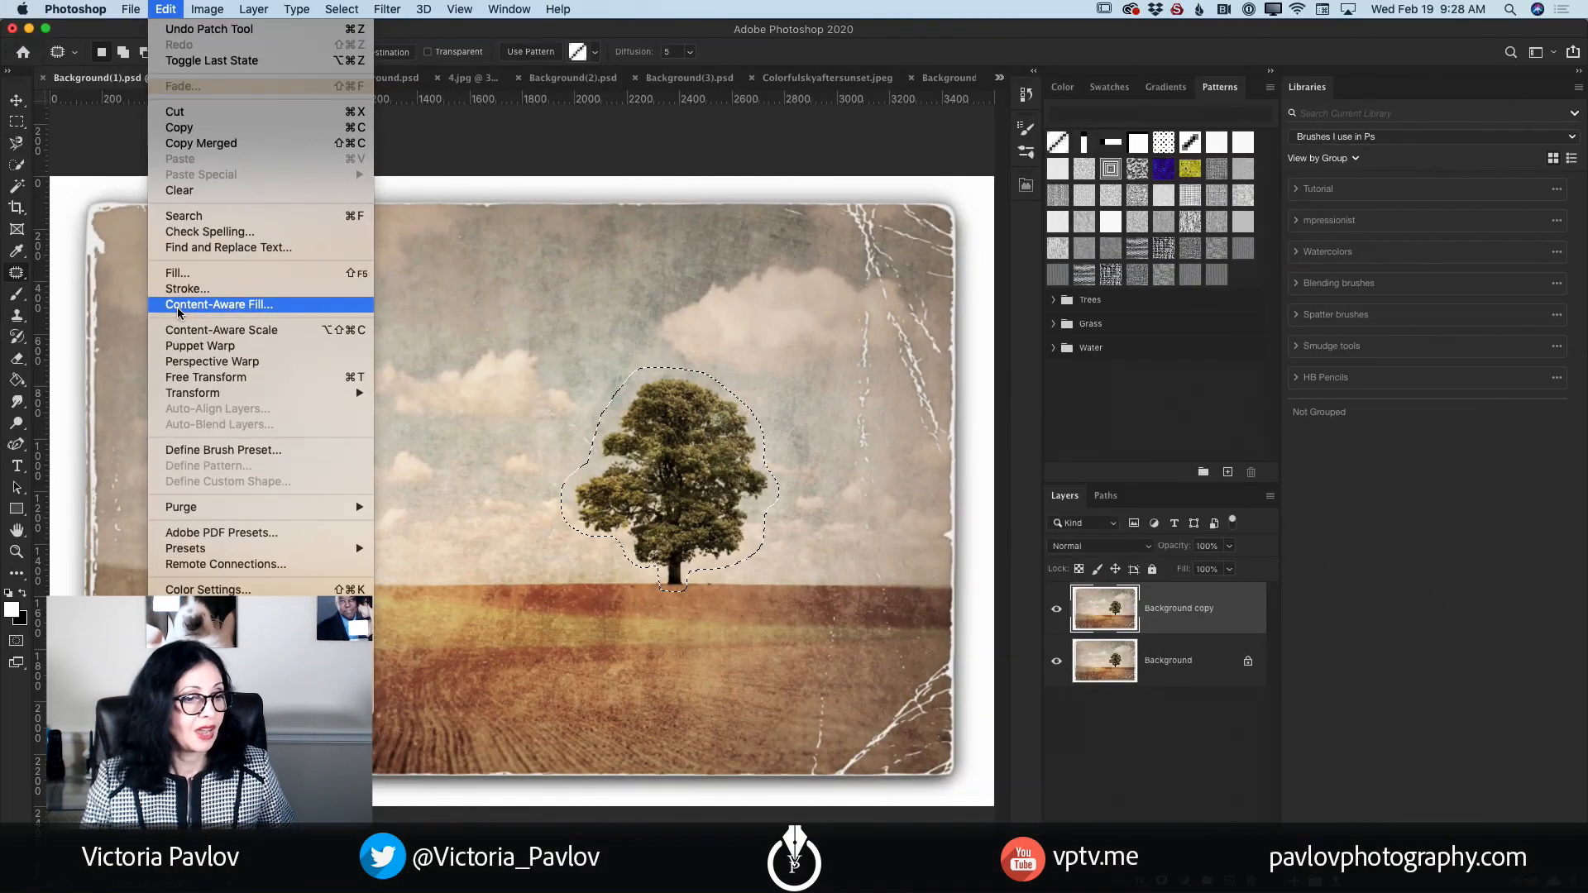
left_click(179, 306)
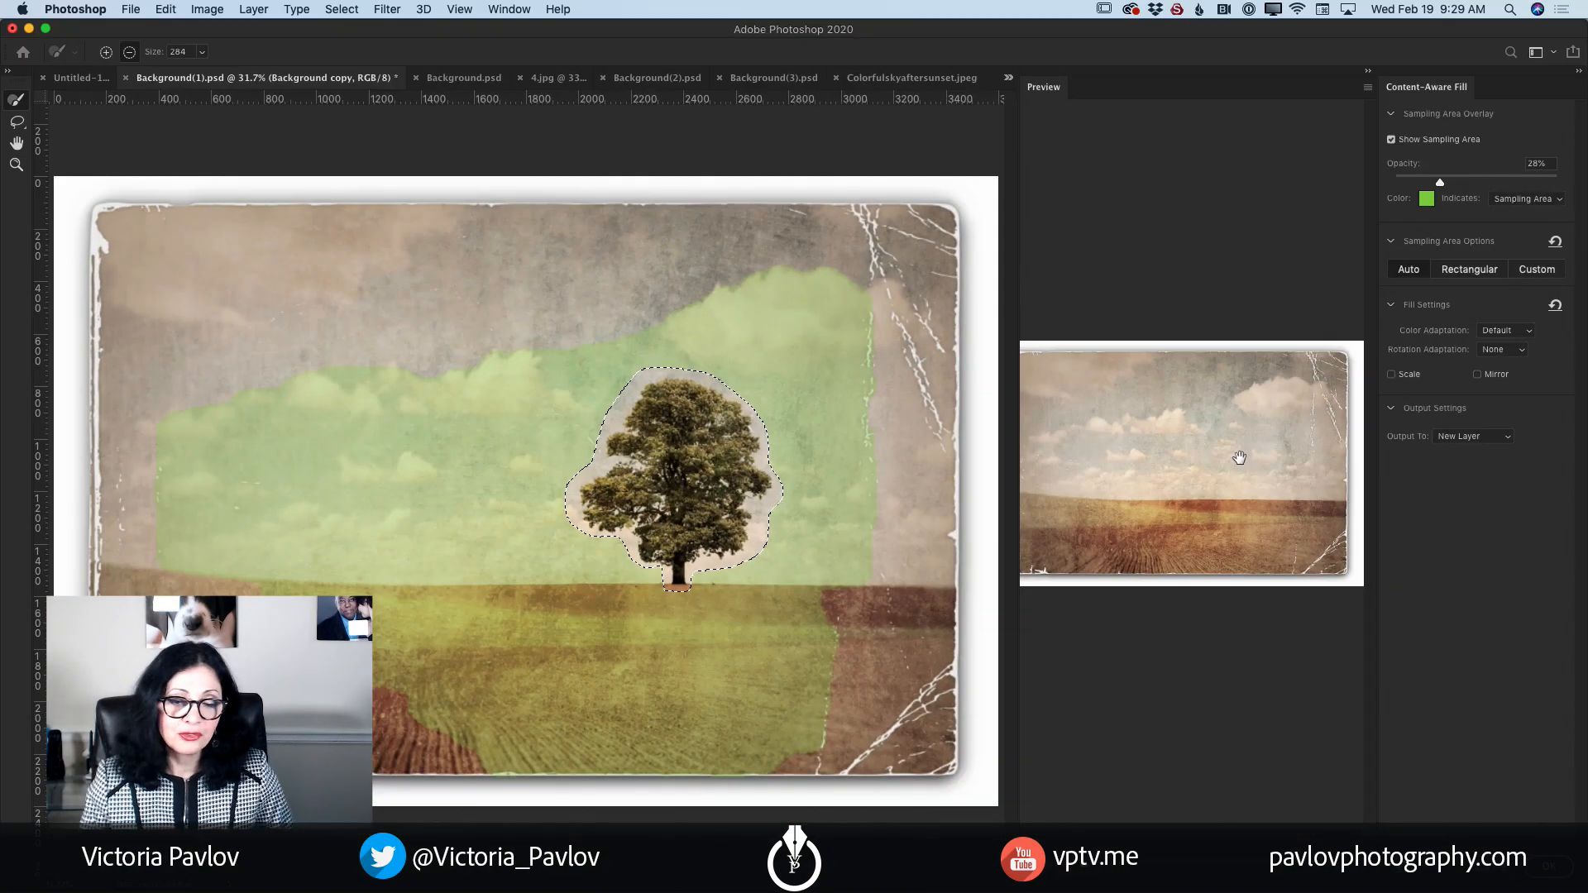
key("Return")
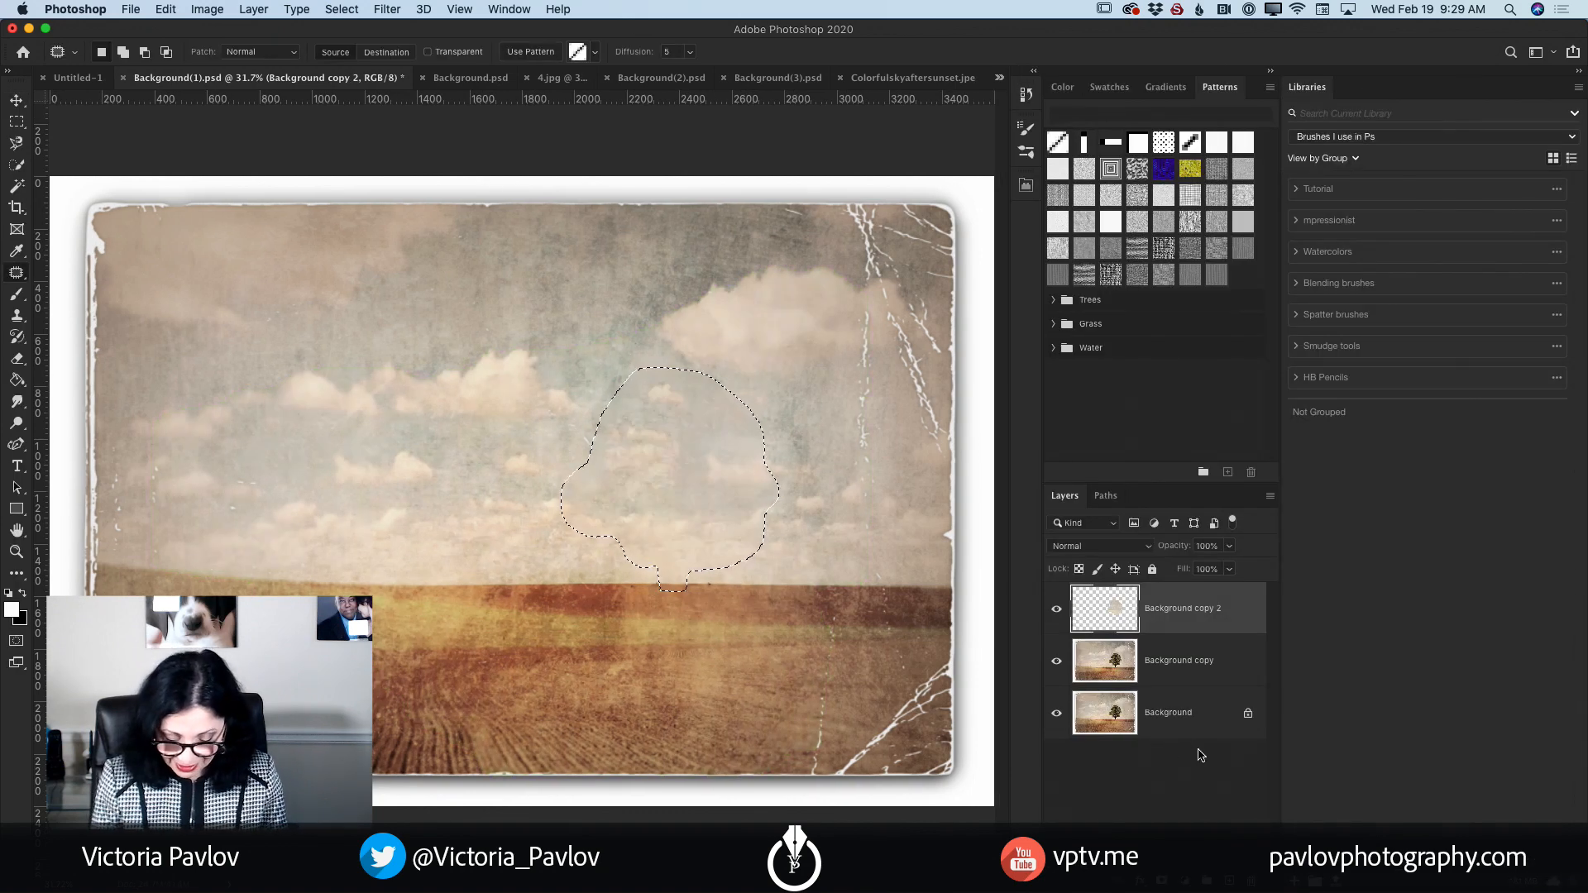
key("super+d")
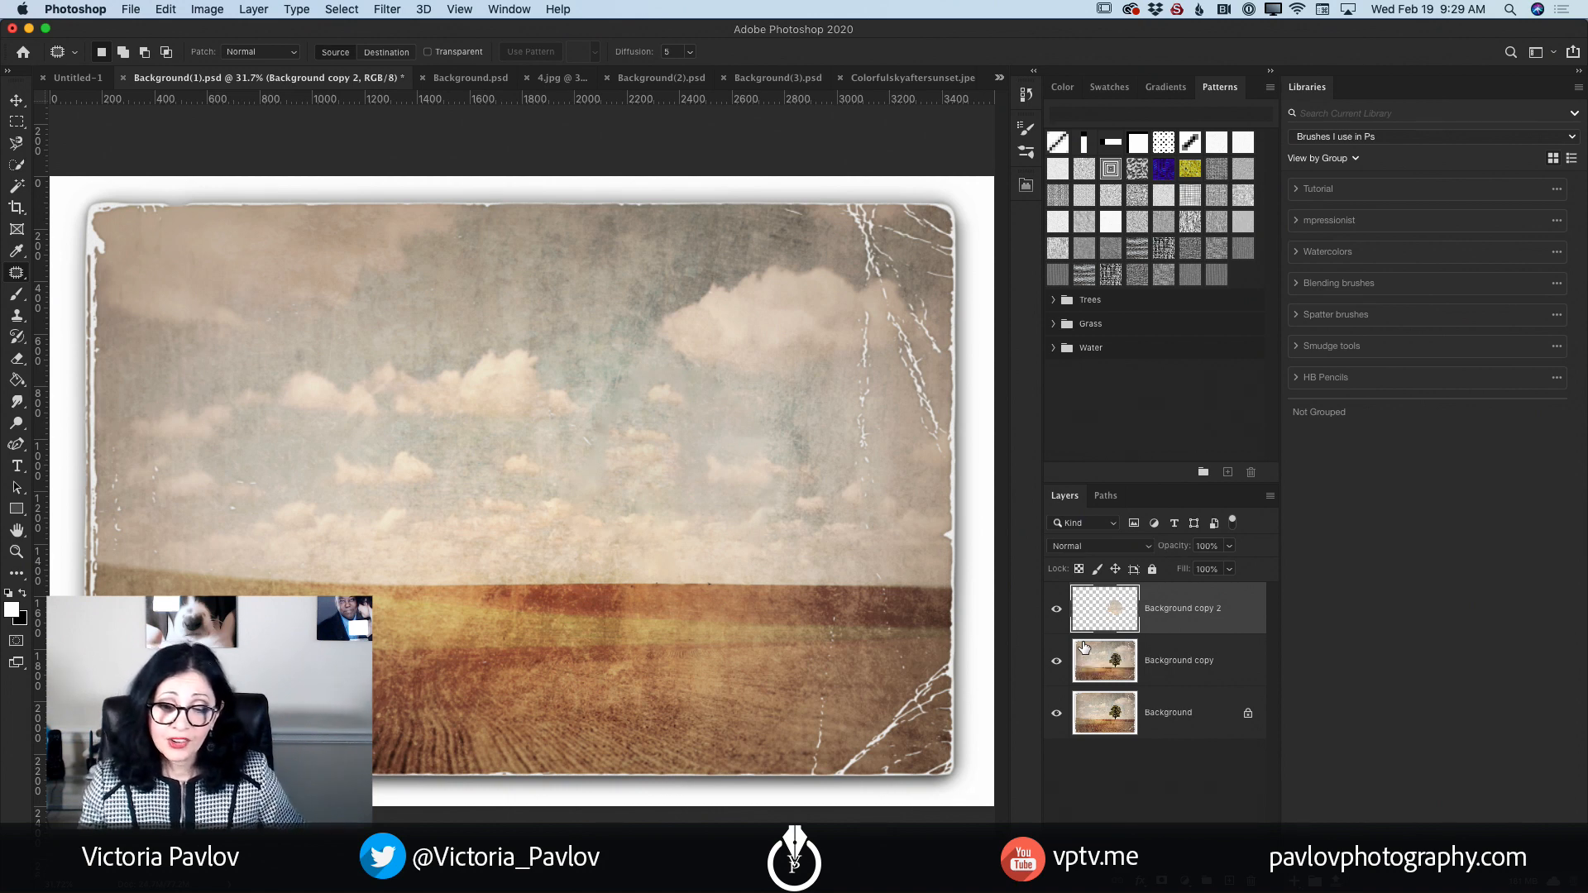
Step: Toggle the visibility of the Background copy 2 fill layer to compare the landscape with and without the tree
left_click(1057, 611)
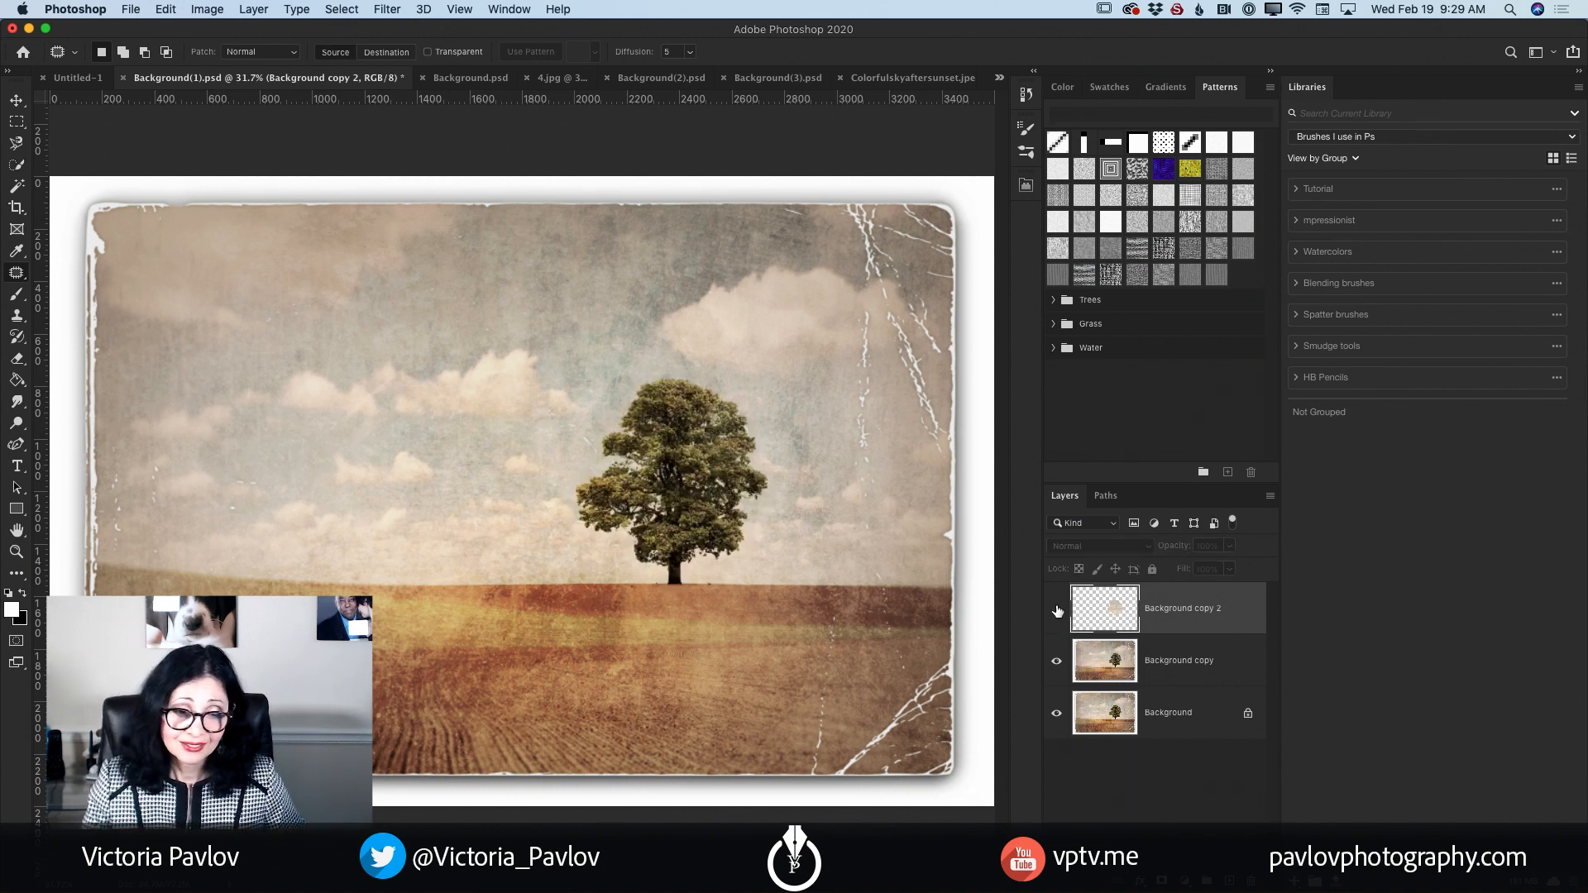
left_click(1057, 611)
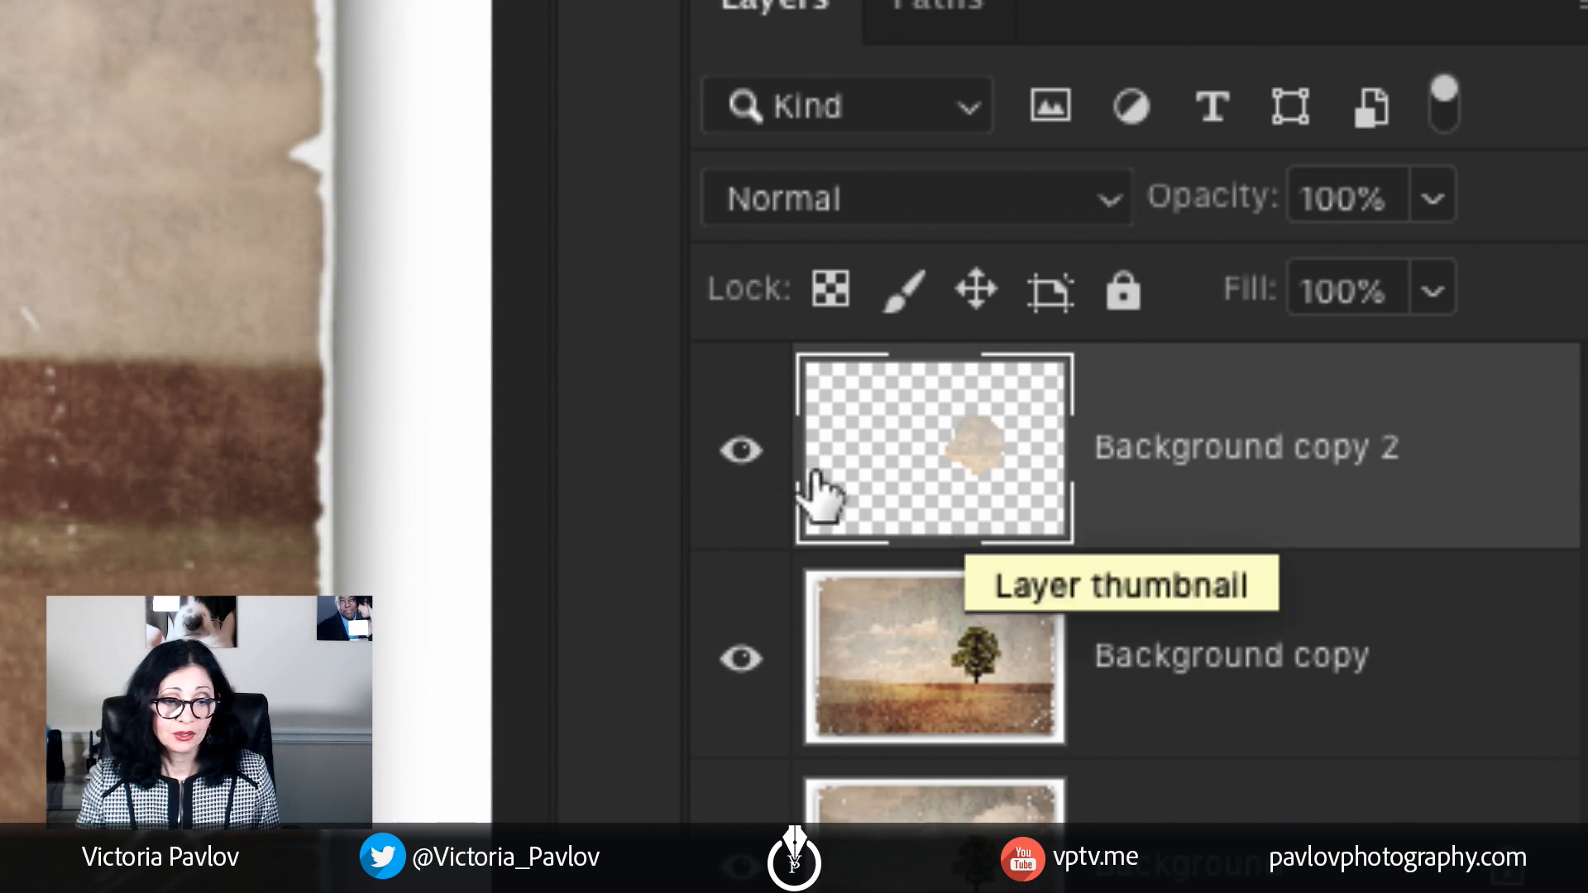
left_click(742, 452)
left_click(742, 452)
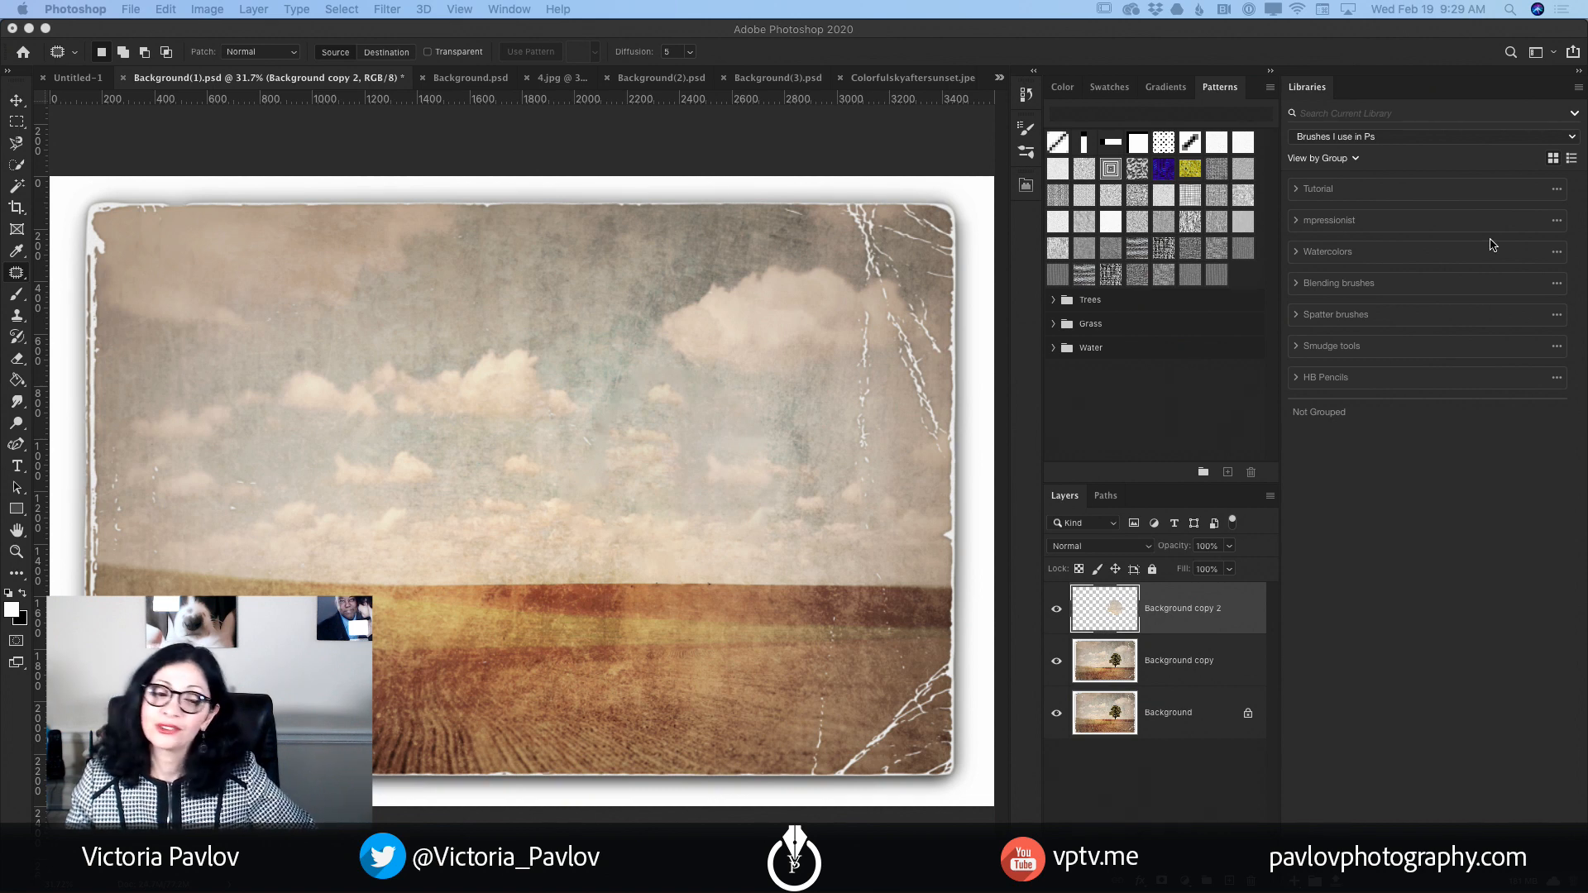
Step: Switch to the Background(5).psd sunset document and set the current library to Demo
left_click(1001, 78)
left_click(1001, 78)
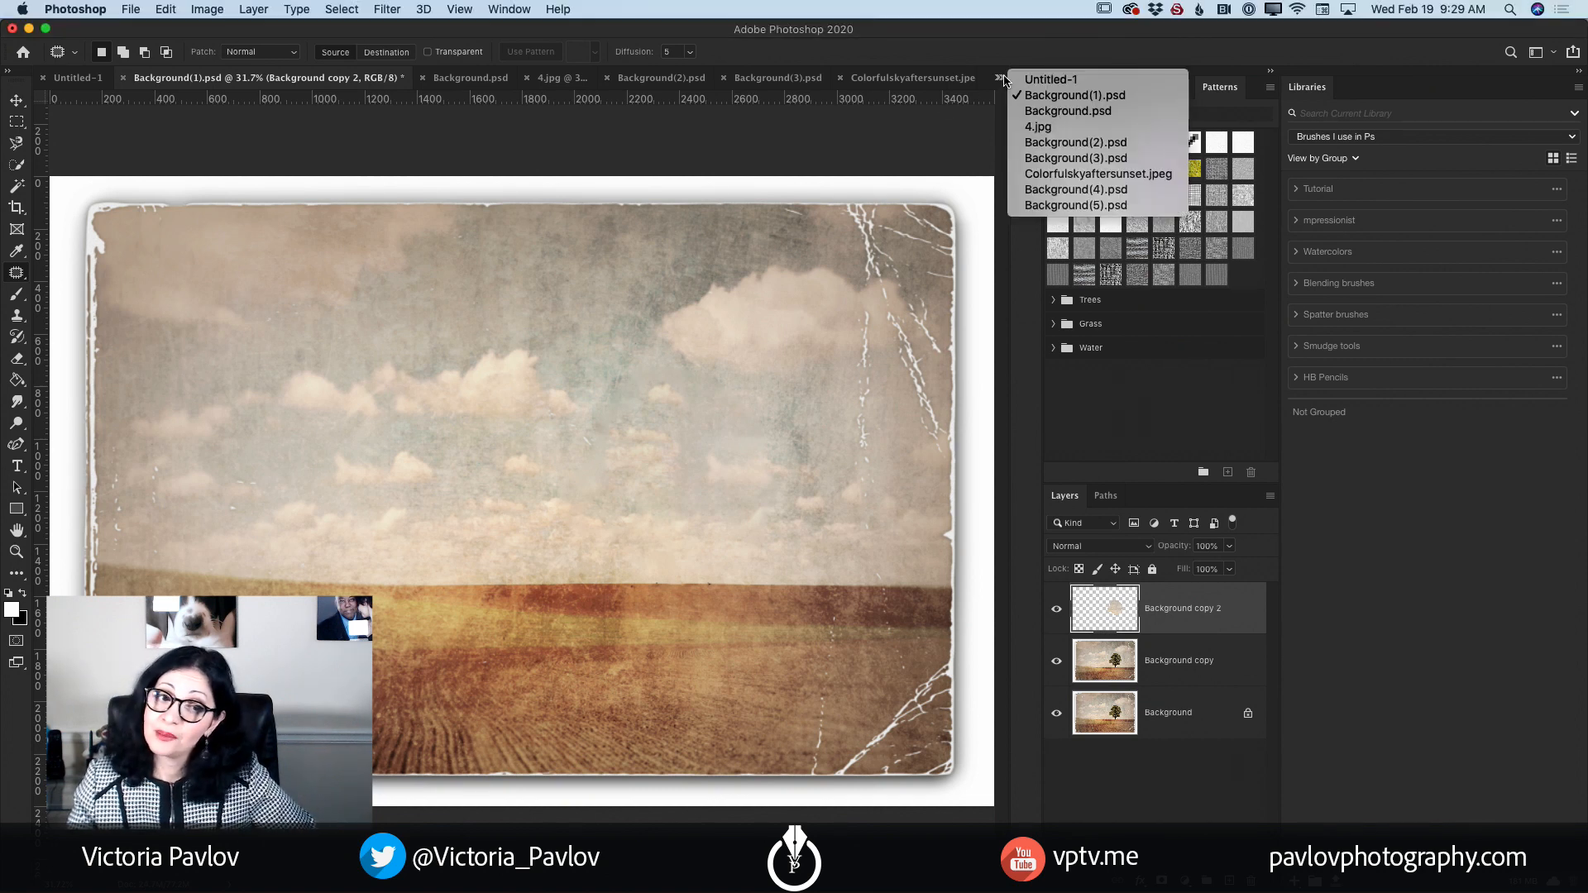
left_click(1076, 205)
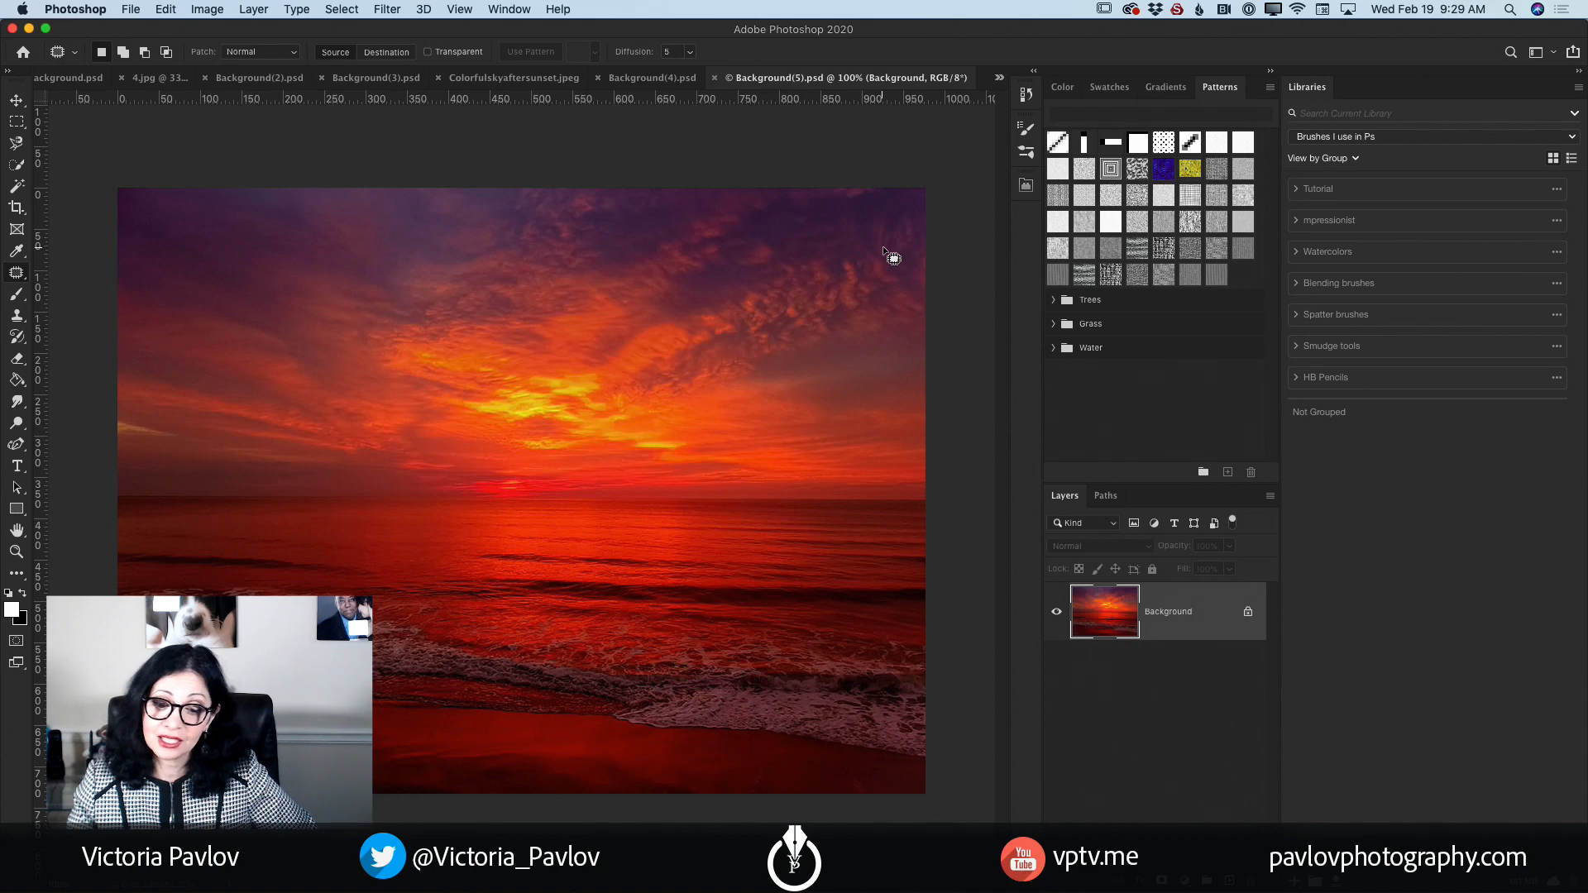
left_click(1345, 138)
left_click(1326, 205)
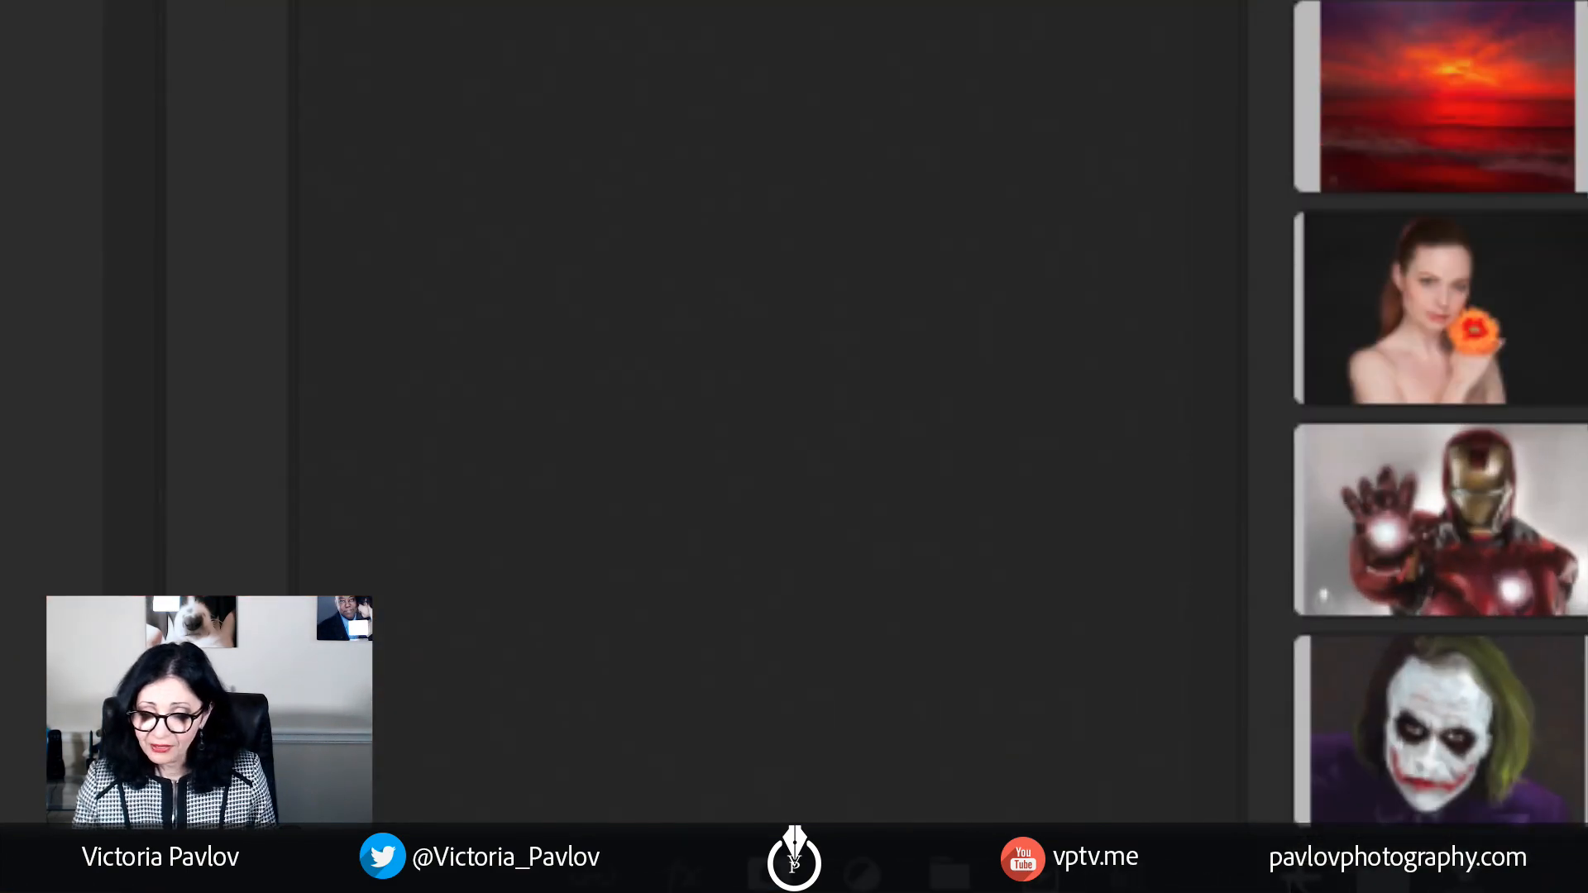
Step: Create a pattern from the sunset image using the fourth tile style at scale 2.2, and save it to CC Libraries
left_click(1295, 879)
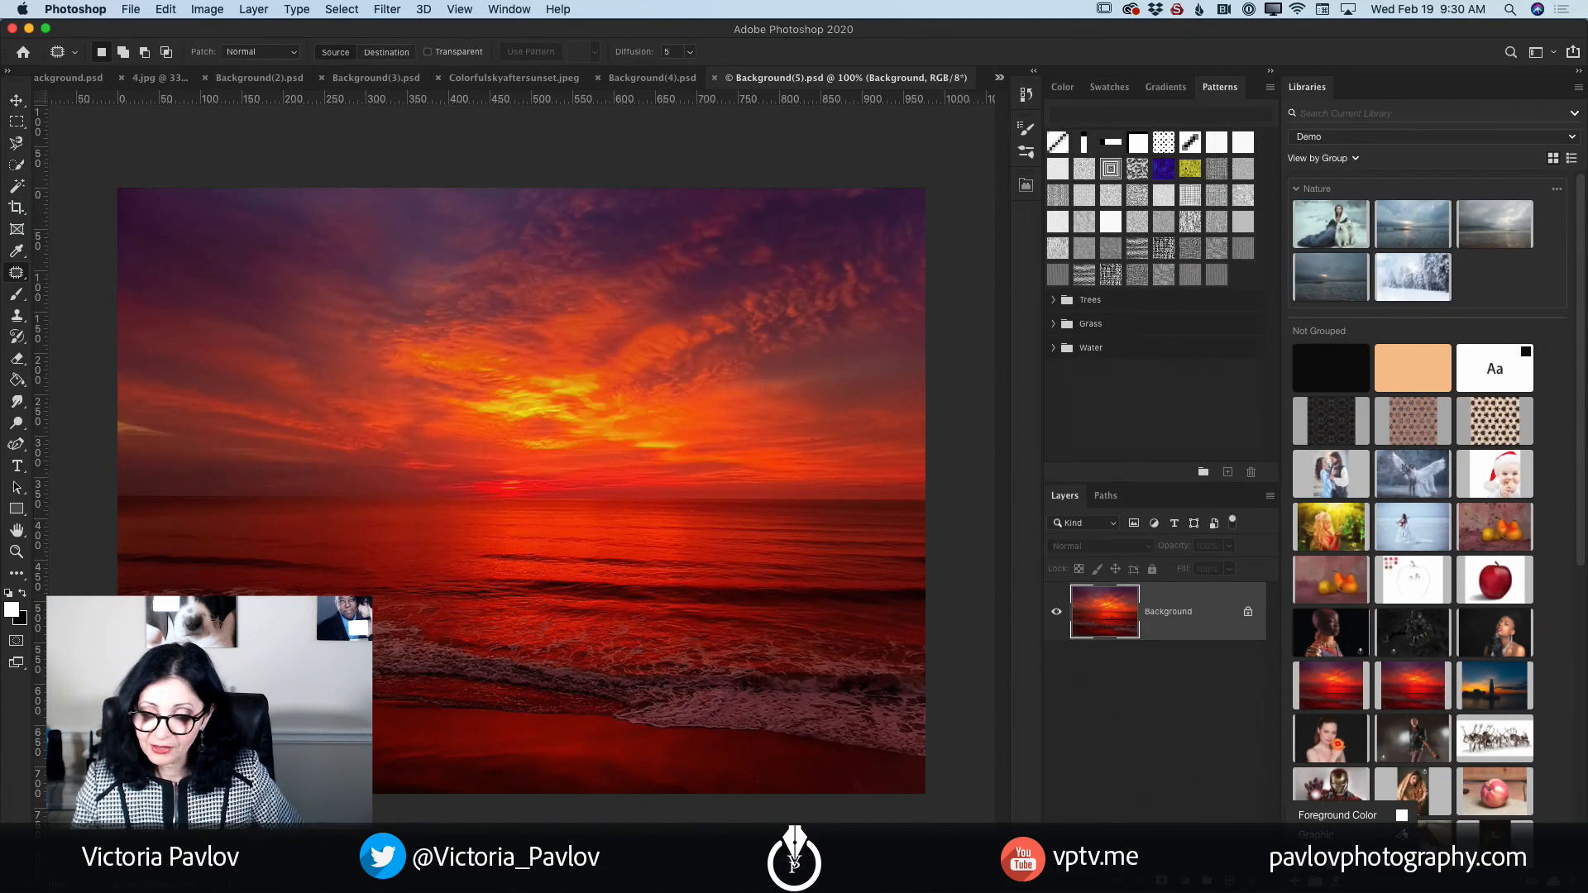
left_click(1335, 860)
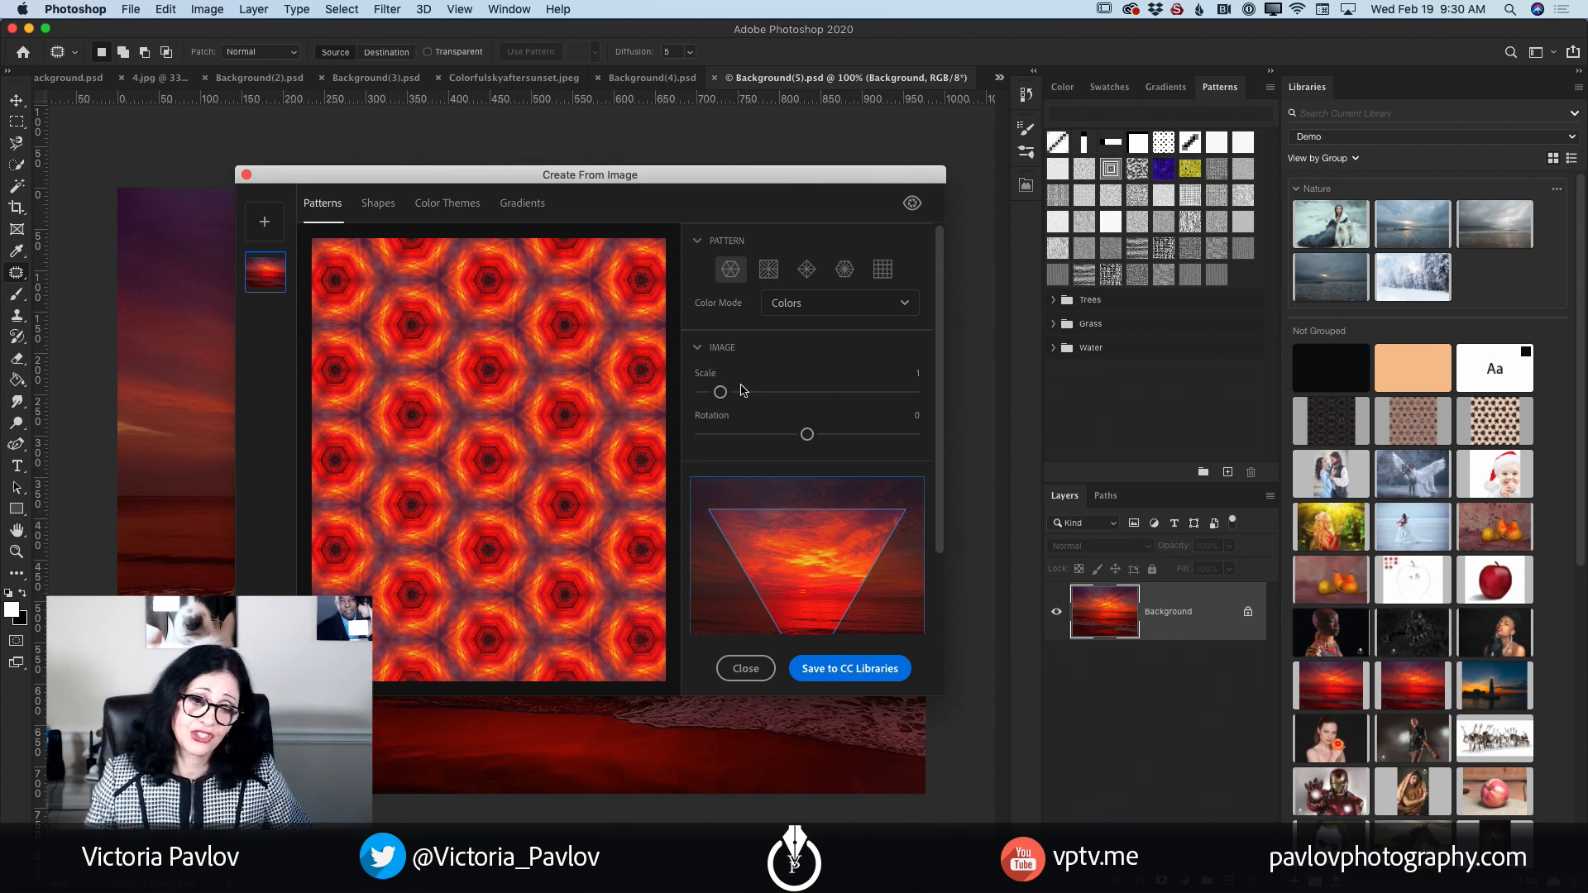
left_click_drag(710, 397, 746, 397)
left_click(769, 269)
left_click(806, 269)
left_click_drag(834, 569, 788, 597)
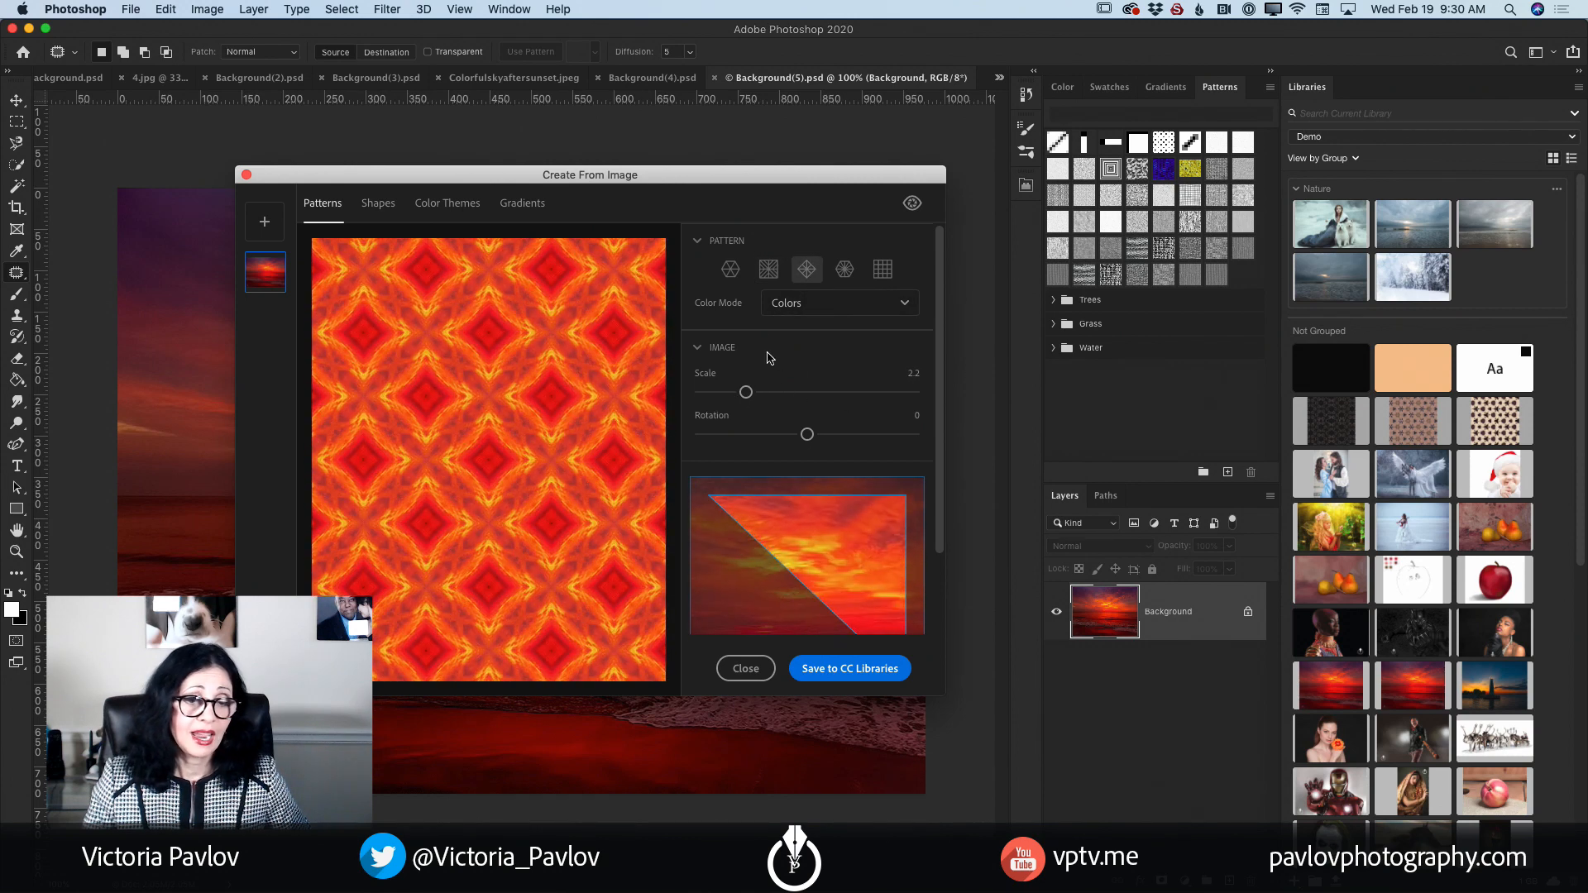
left_click(844, 271)
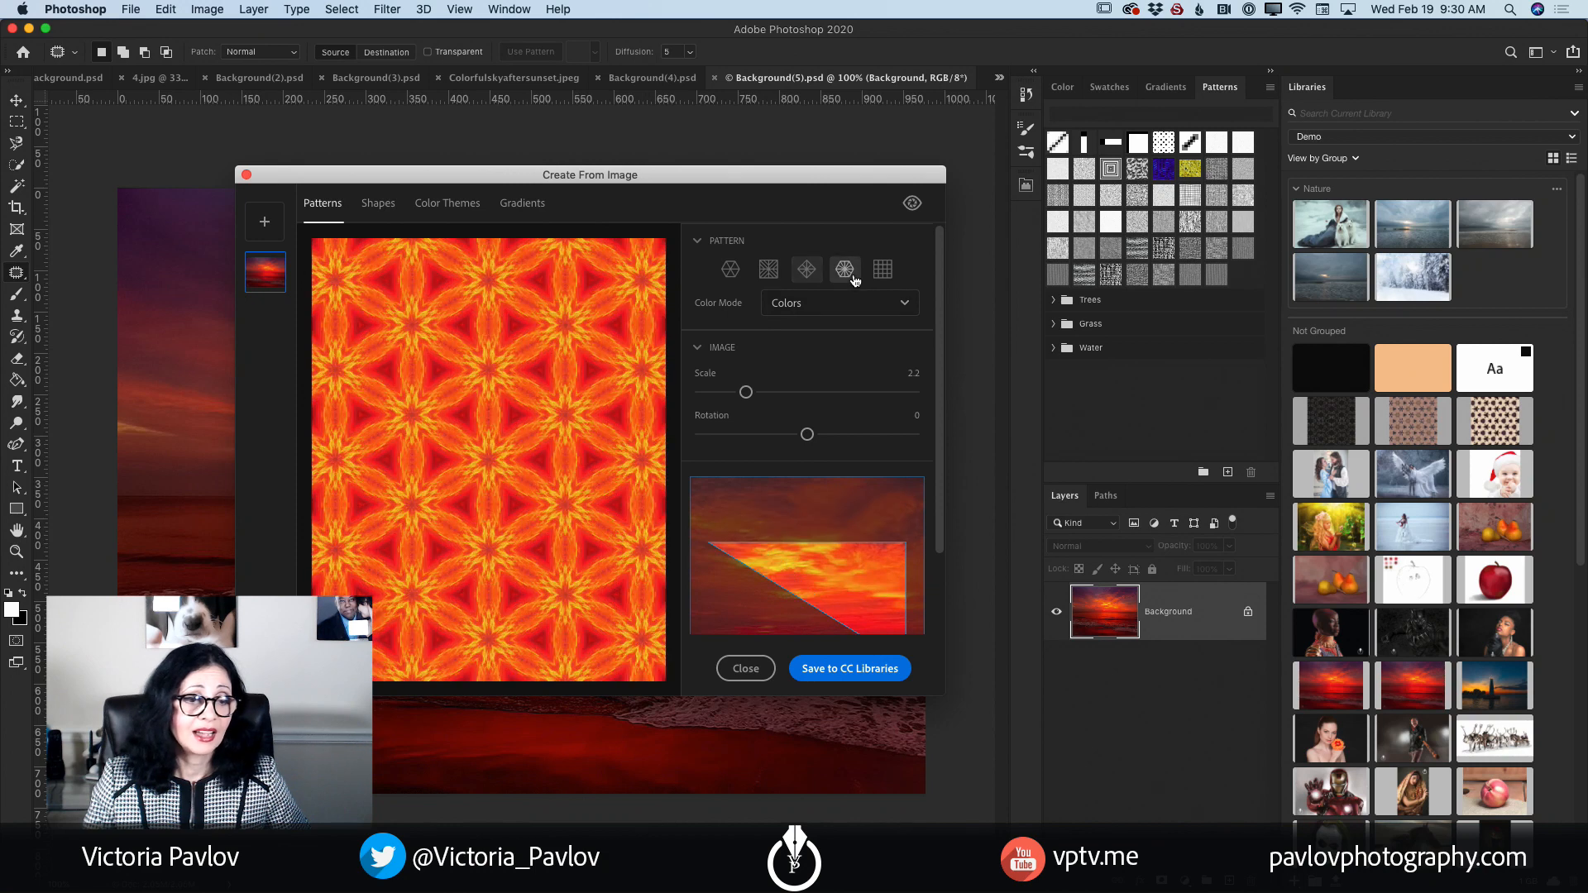
left_click(857, 678)
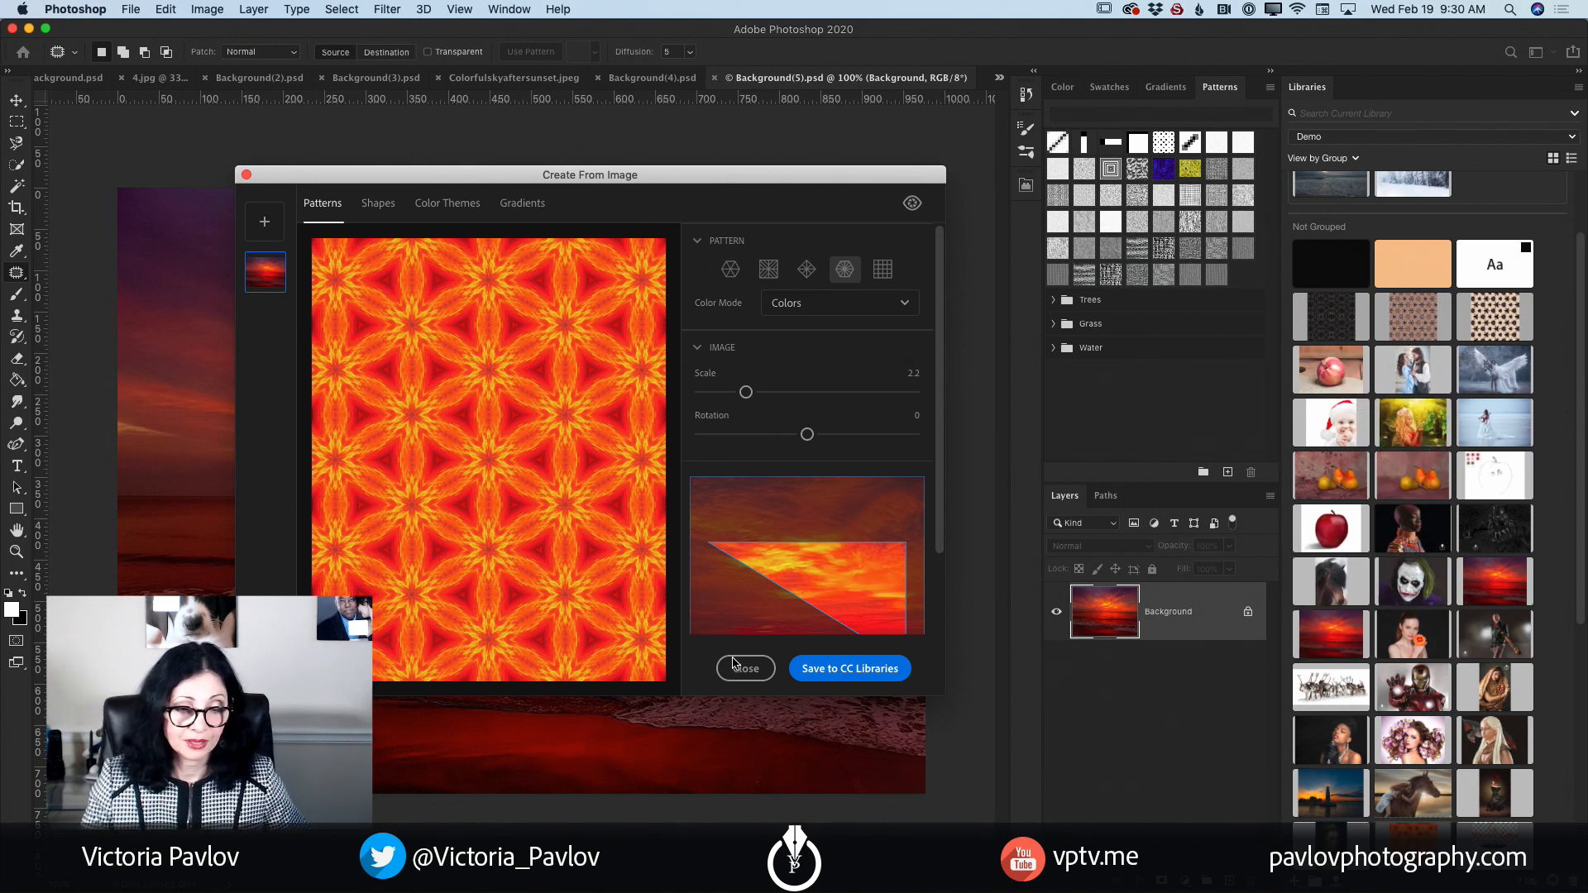
left_click(732, 674)
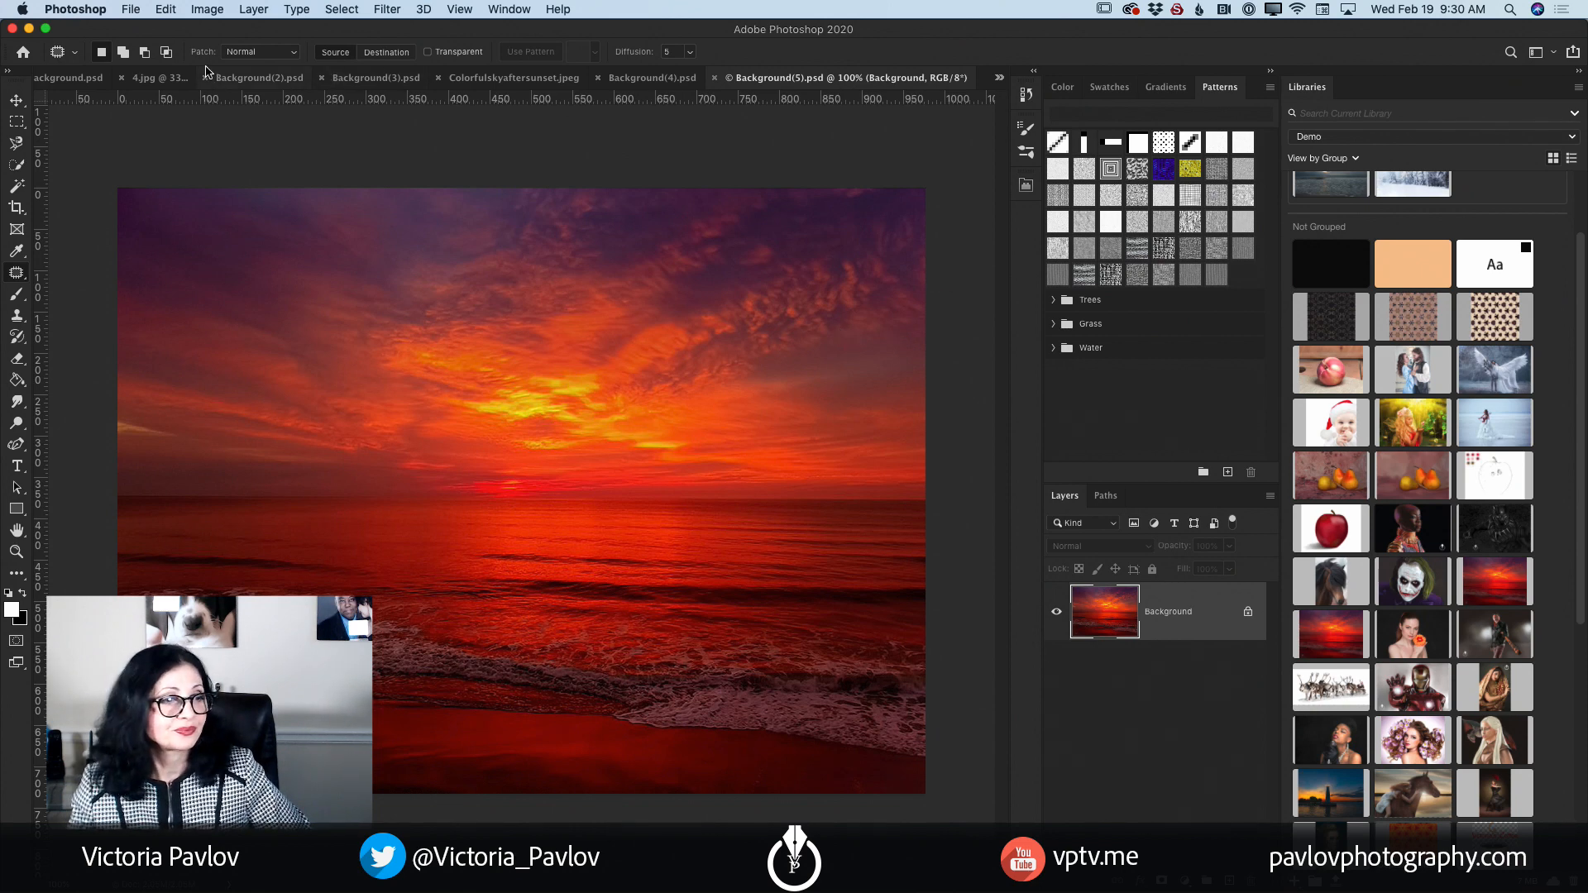
Step: Switch to the 4.jpg dog photo and unlock its Background layer
left_click(257, 79)
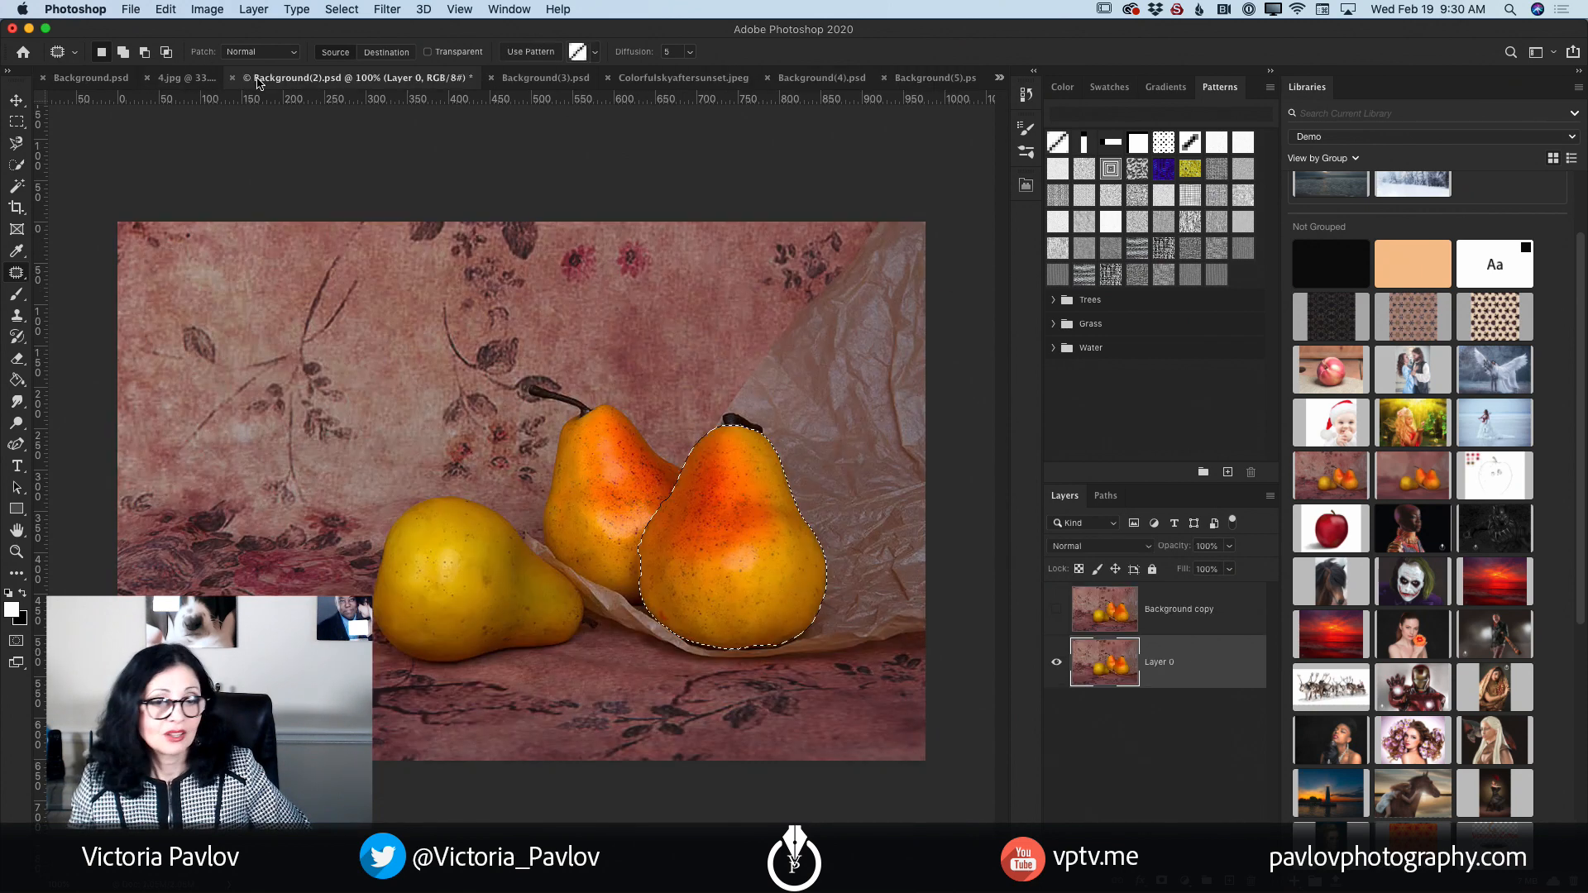
left_click(175, 79)
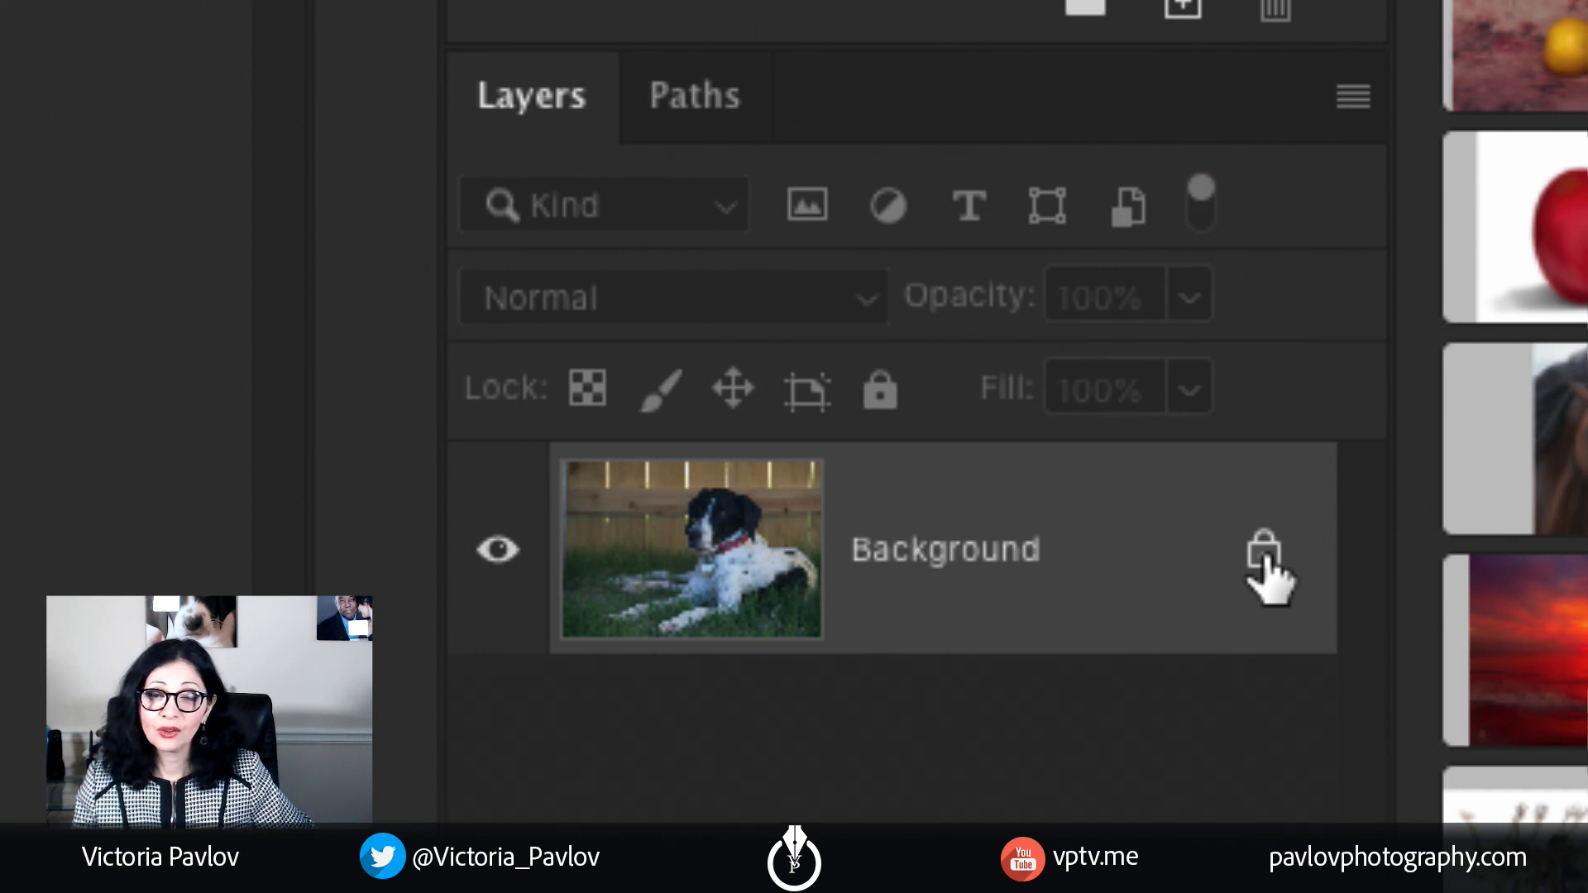
left_click(1265, 556)
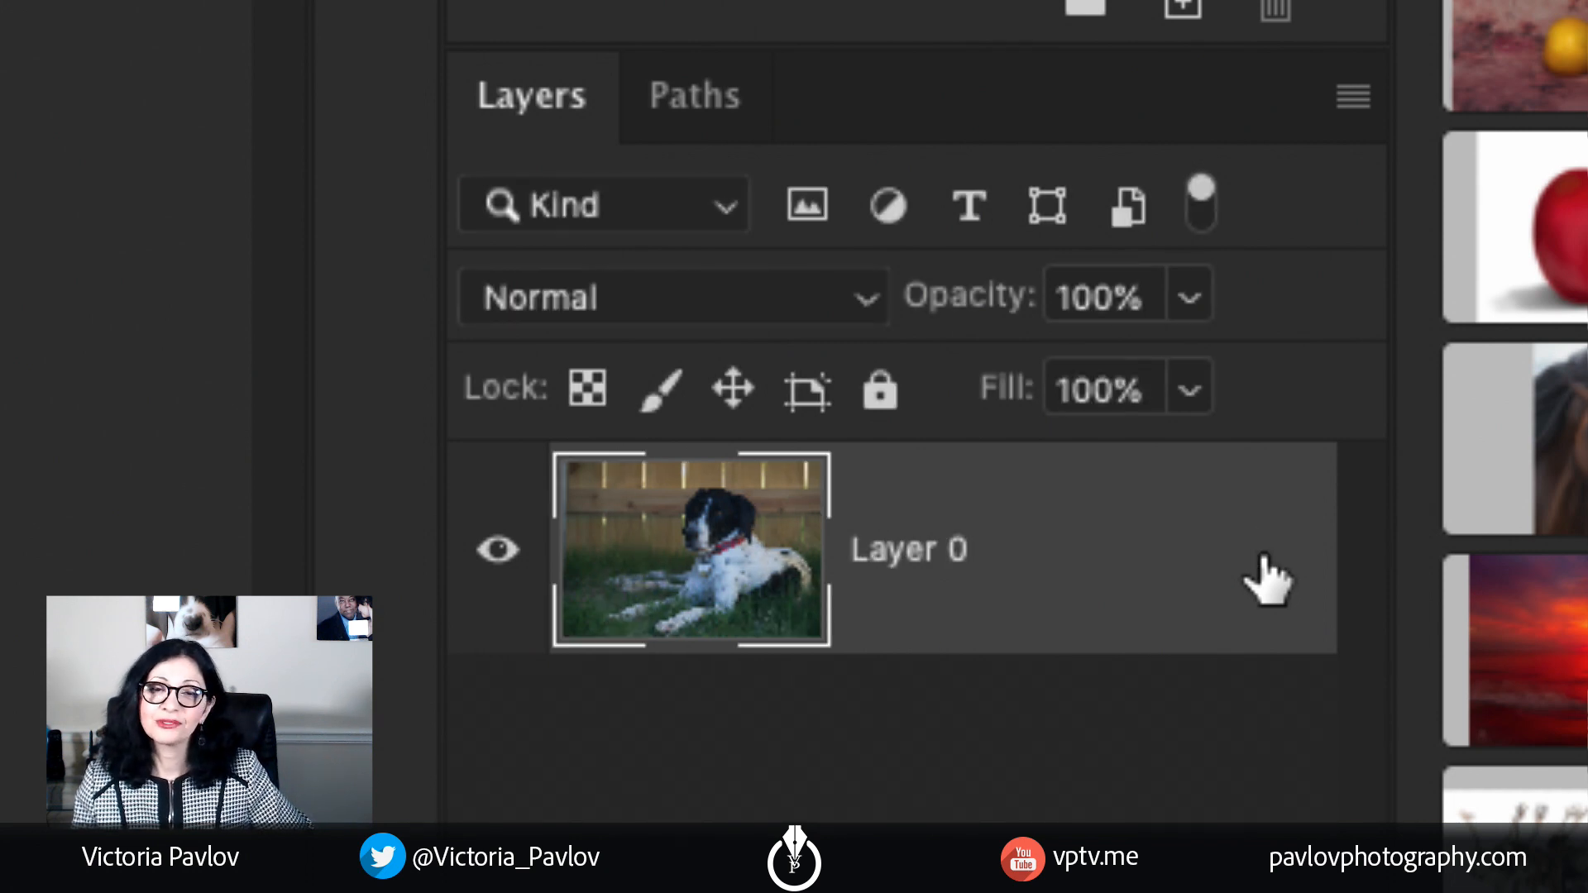